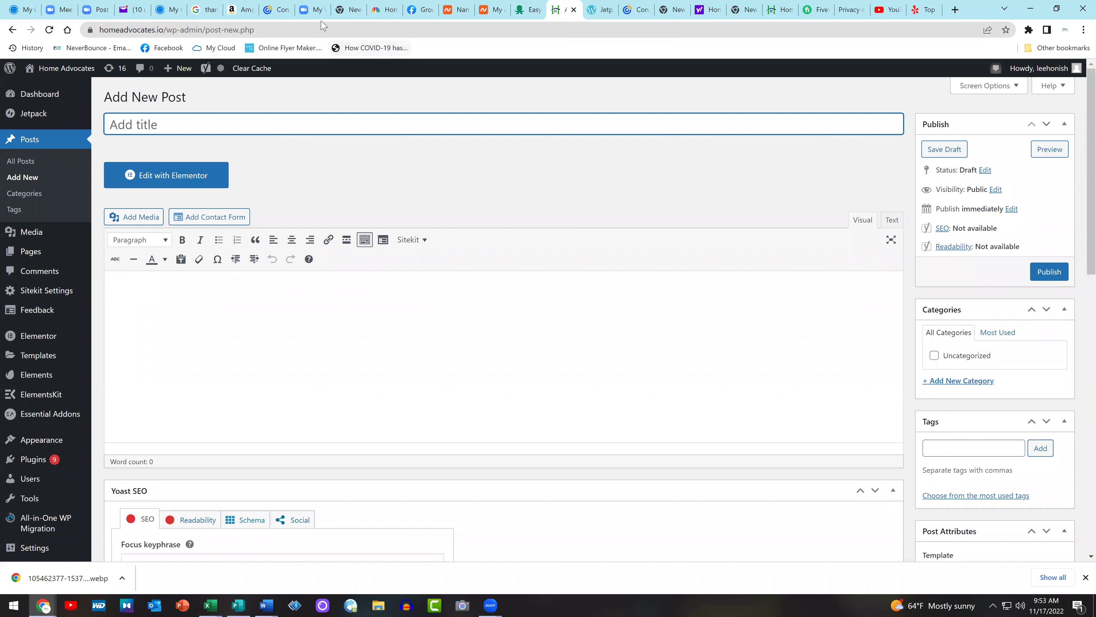
# Copy the CNBC headline about homeowners' lost equity and paste it as the post title
pyautogui.click(174, 6)
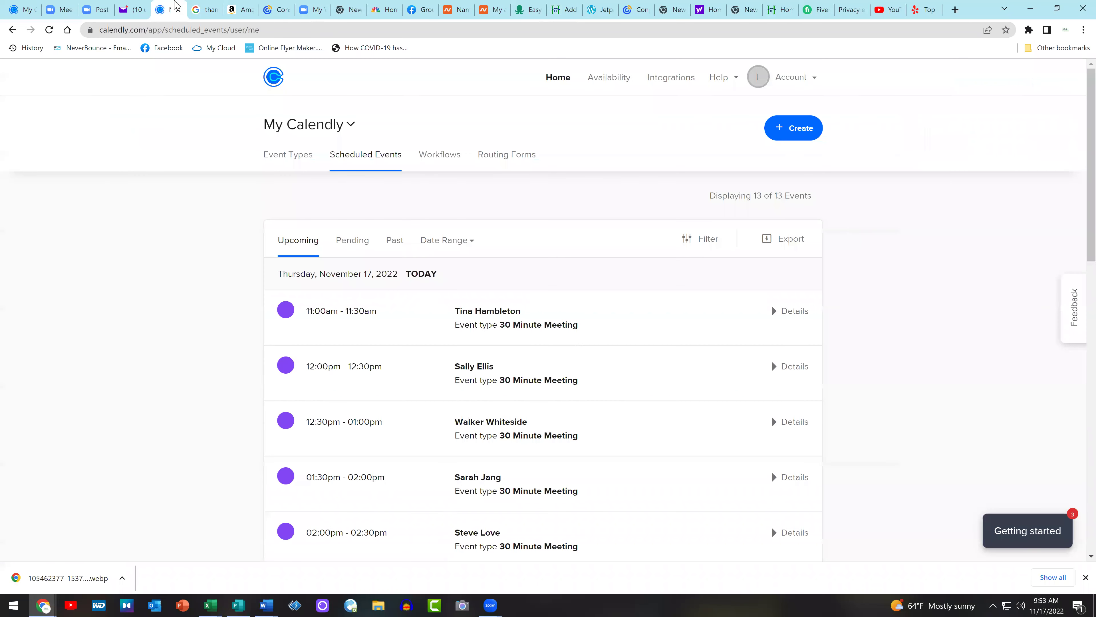
pyautogui.click(205, 9)
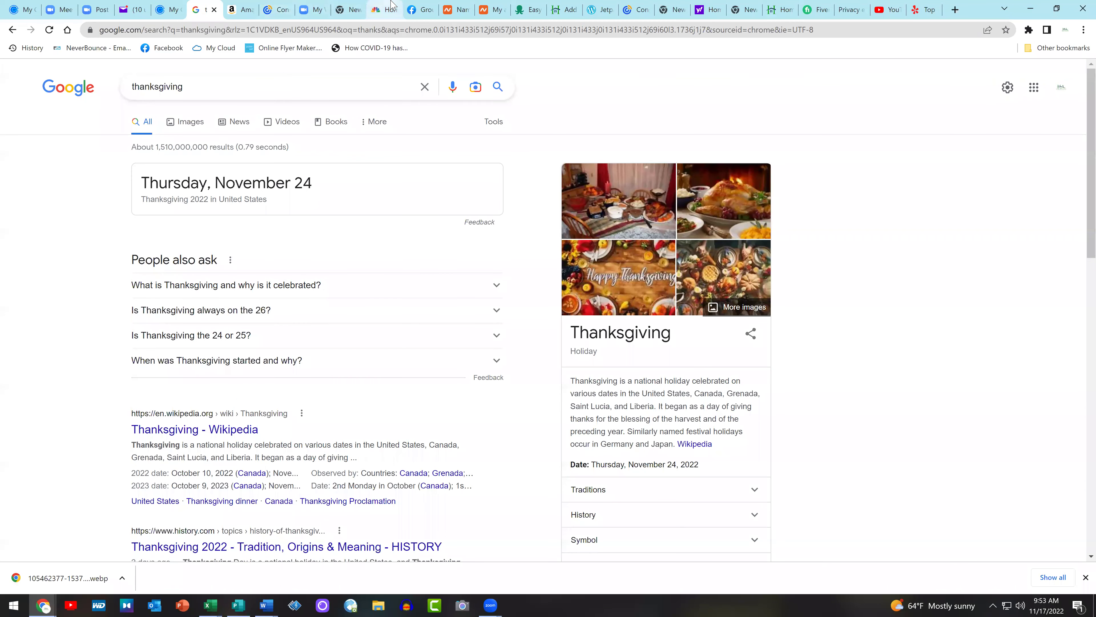
pyautogui.click(384, 9)
pyautogui.moveTo(729, 306); pyautogui.dragTo(334, 289)
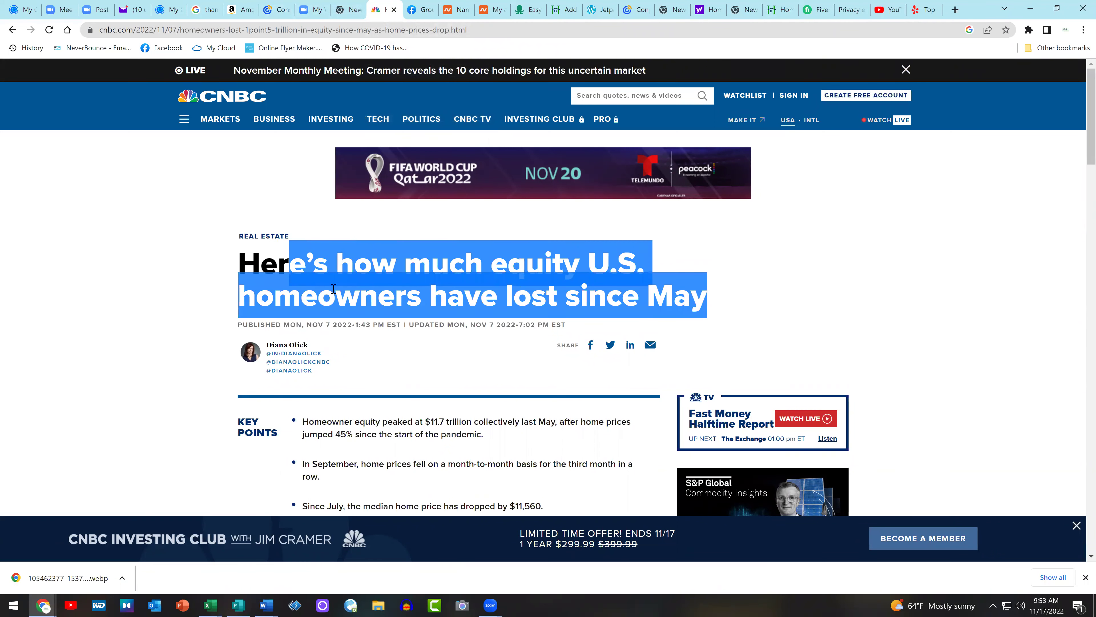
pyautogui.click(835, 298)
pyautogui.moveTo(719, 305); pyautogui.dragTo(238, 265)
pyautogui.rightClick(324, 267)
pyautogui.click(362, 283)
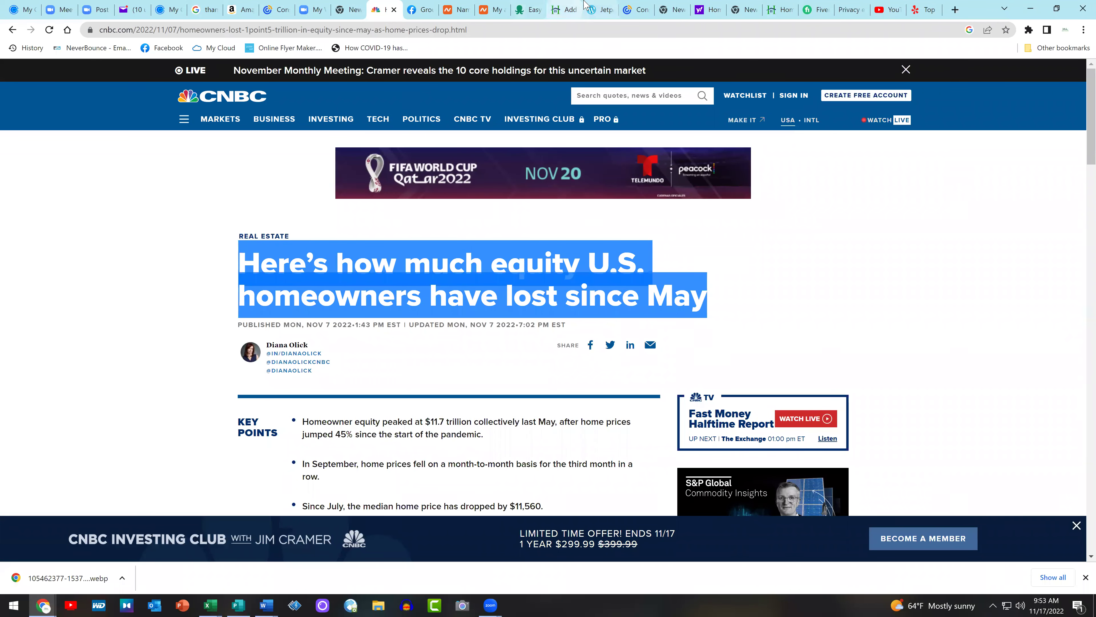
pyautogui.click(599, 9)
pyautogui.click(563, 9)
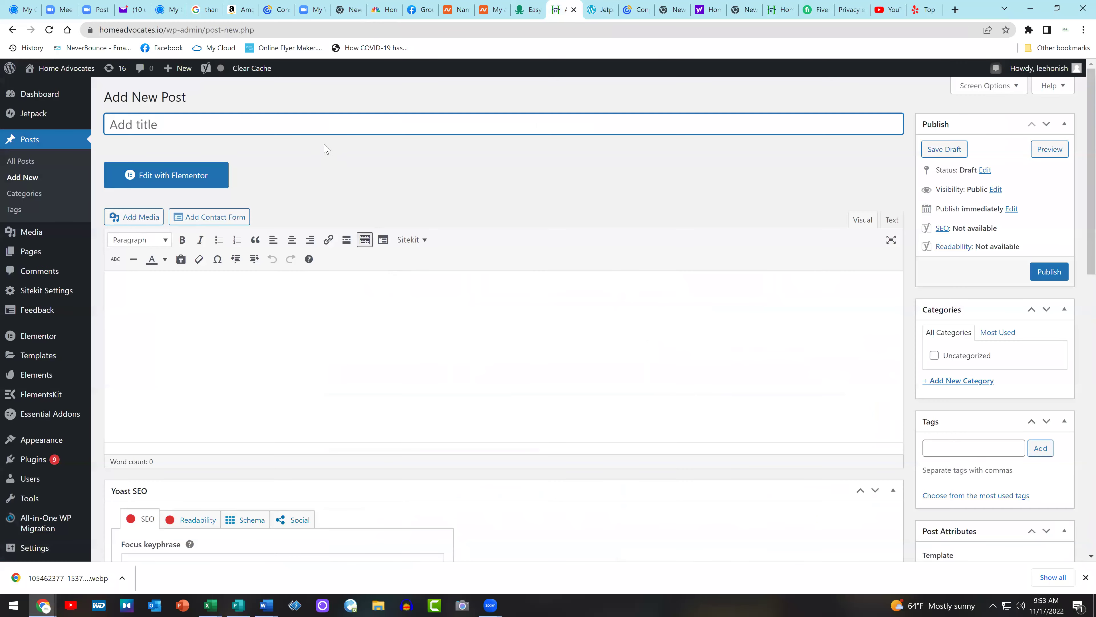
pyautogui.hotkey('ctrl', 'v')
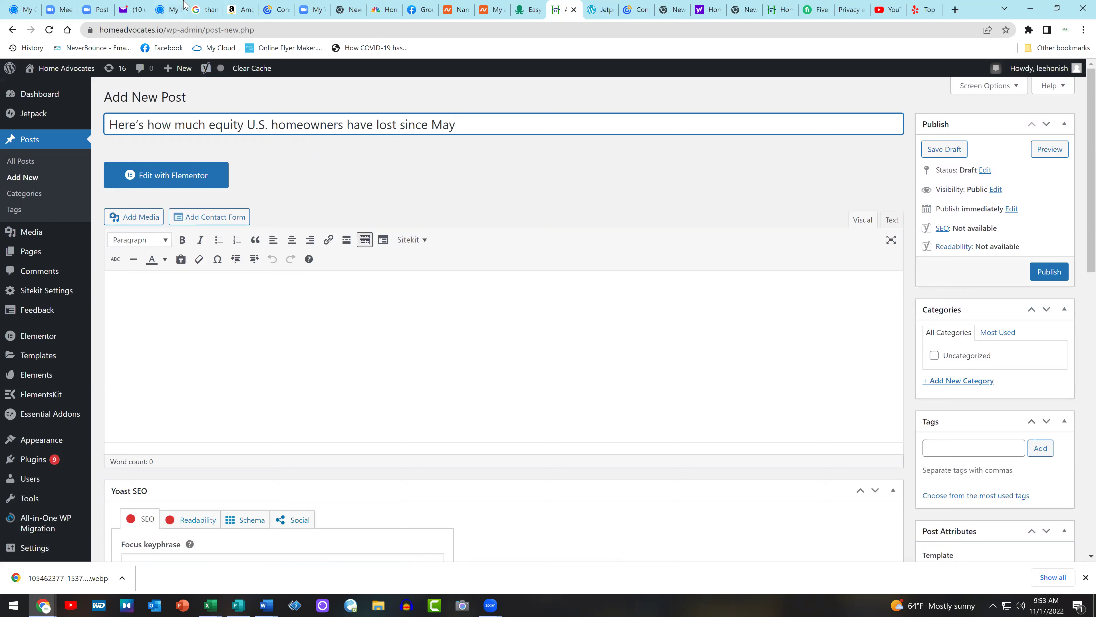
# Copy the article's three Key Points from the CNBC page
pyautogui.click(170, 10)
pyautogui.click(205, 10)
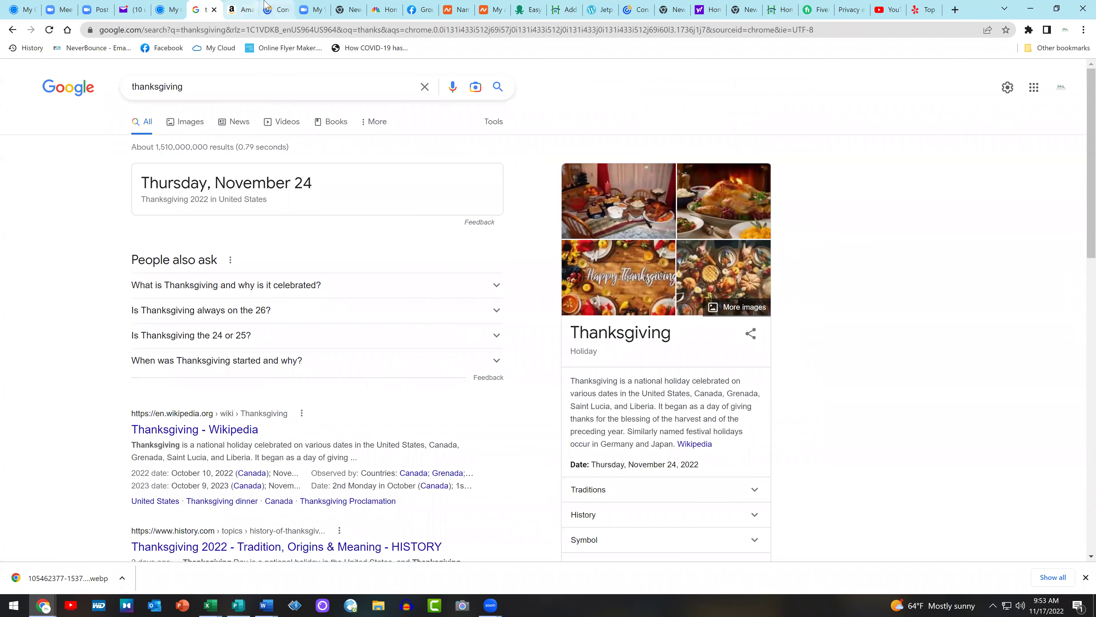
pyautogui.click(276, 9)
pyautogui.click(325, 6)
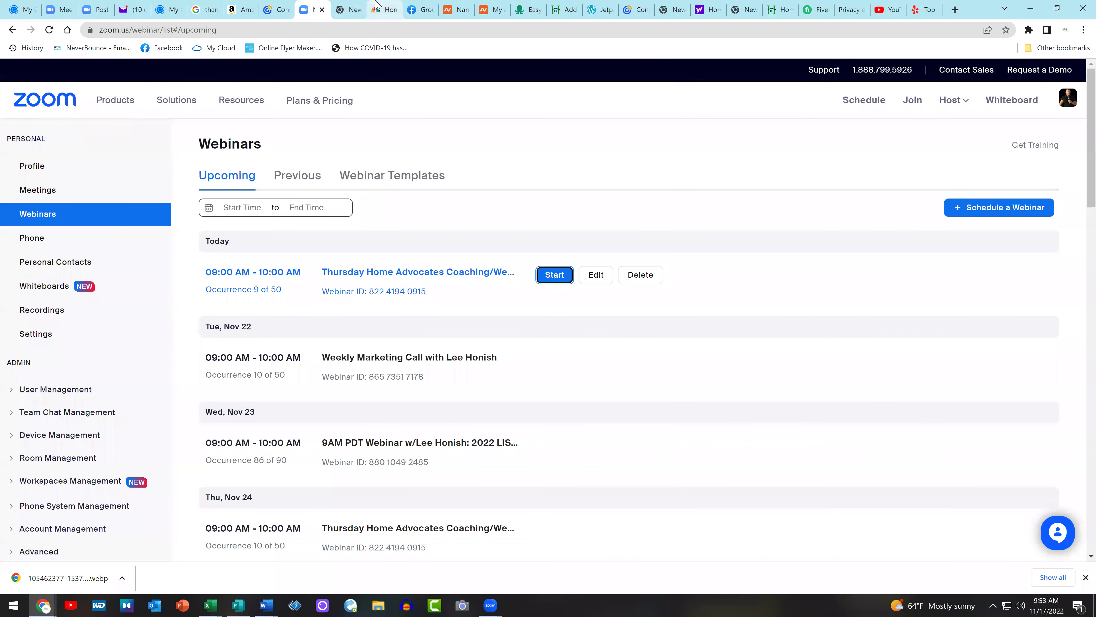
pyautogui.click(384, 9)
pyautogui.scroll(-3, 888, 252)
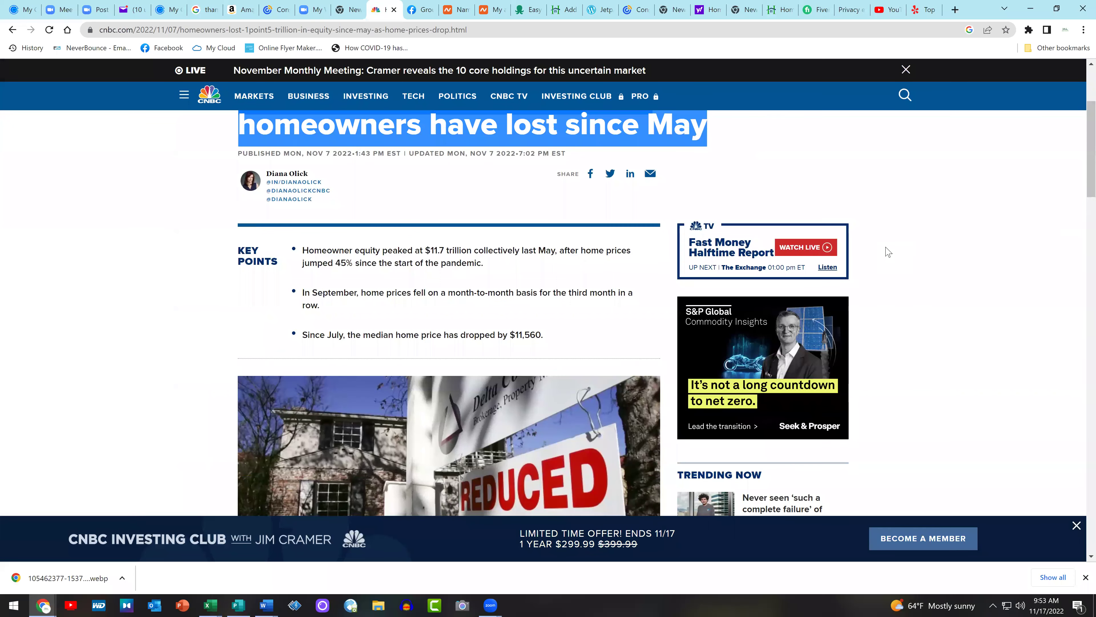
pyautogui.moveTo(558, 341); pyautogui.dragTo(302, 254)
pyautogui.rightClick(321, 254)
pyautogui.click(389, 264)
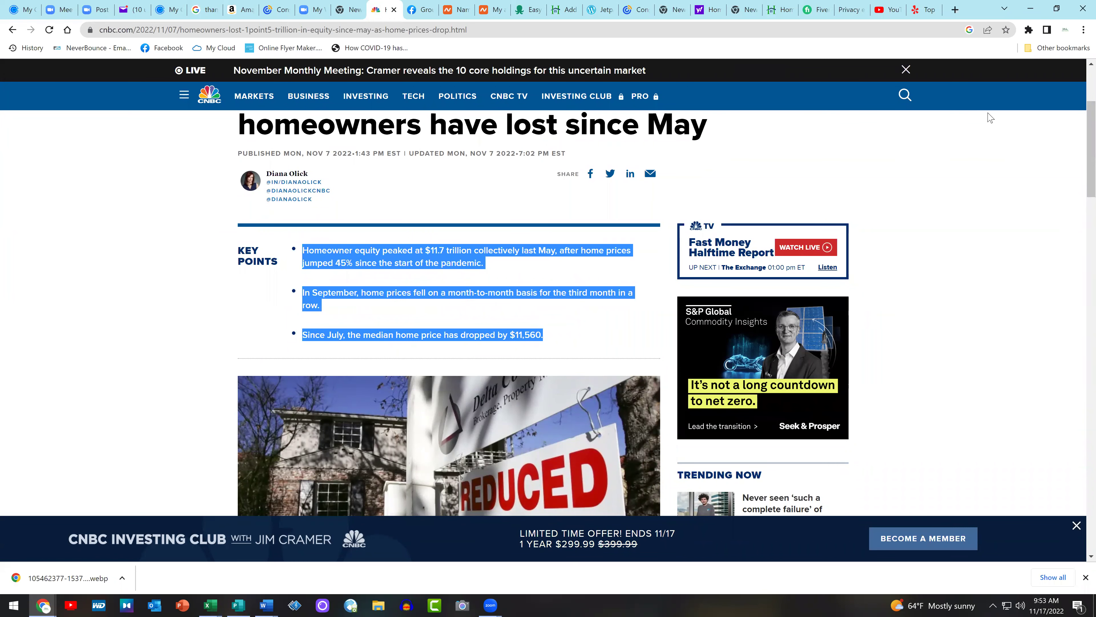
# Paste the three key points into the post body as a bulleted list
pyautogui.click(628, 6)
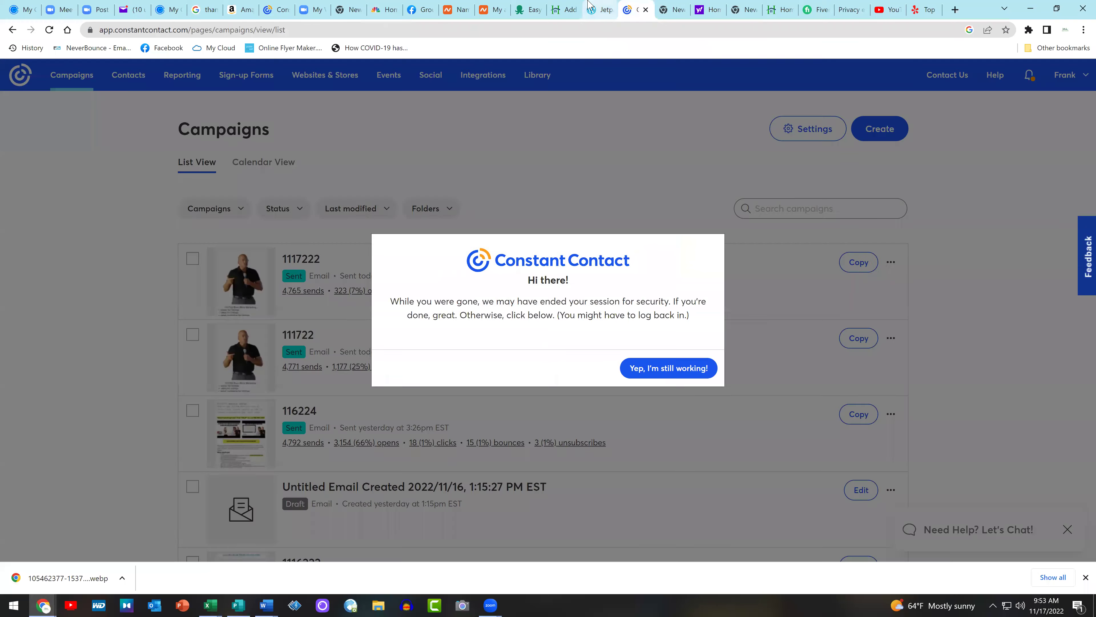
pyautogui.click(600, 10)
pyautogui.click(564, 9)
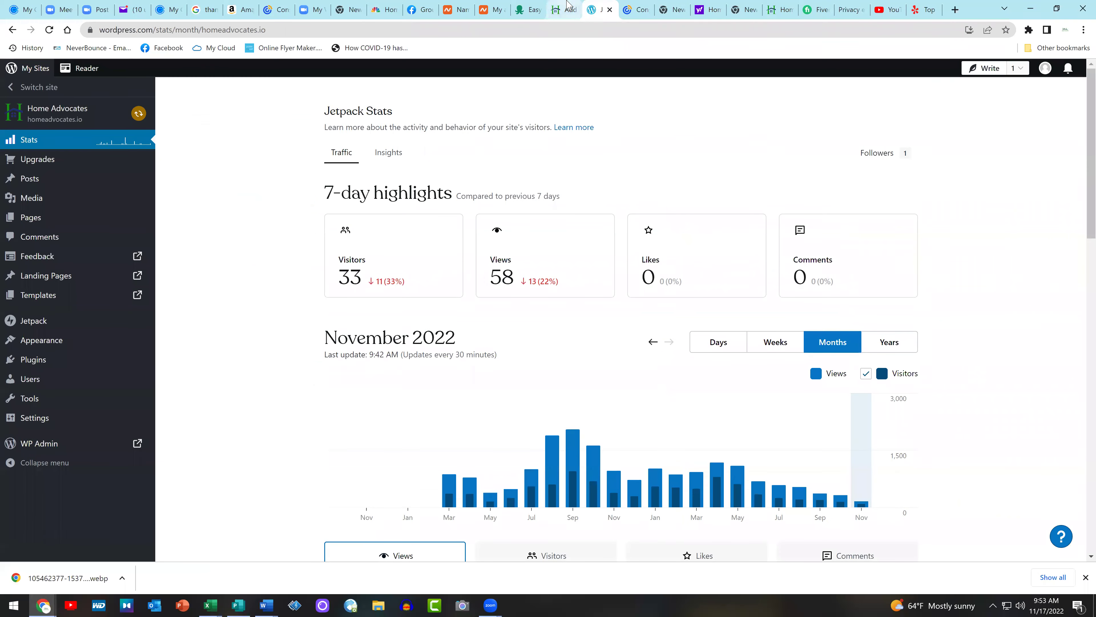
pyautogui.click(425, 301)
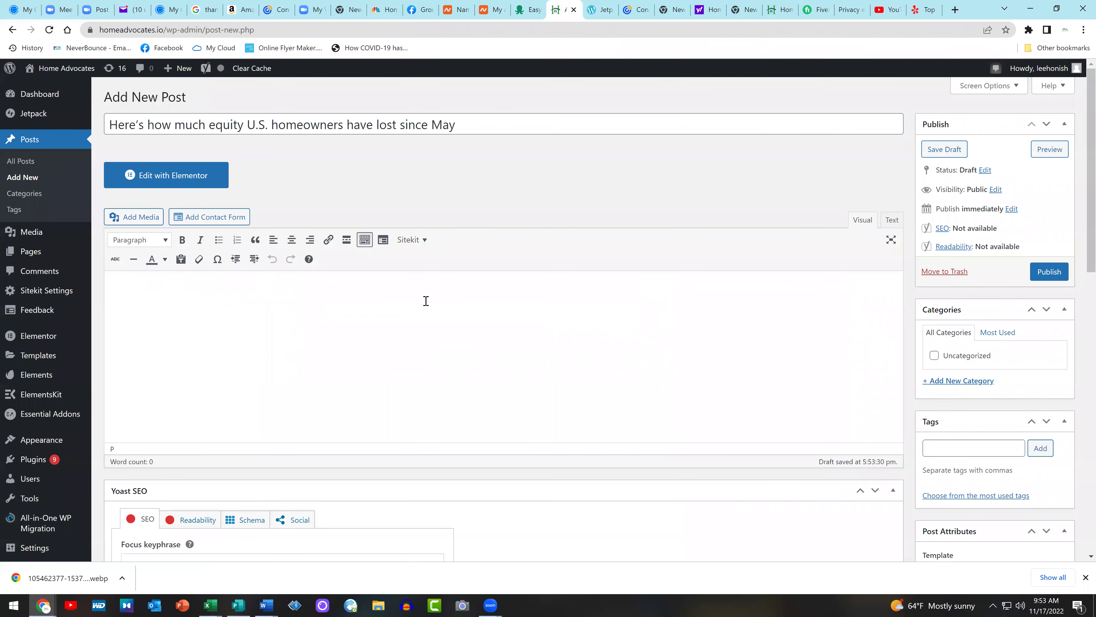
pyautogui.hotkey('ctrl', 'v')
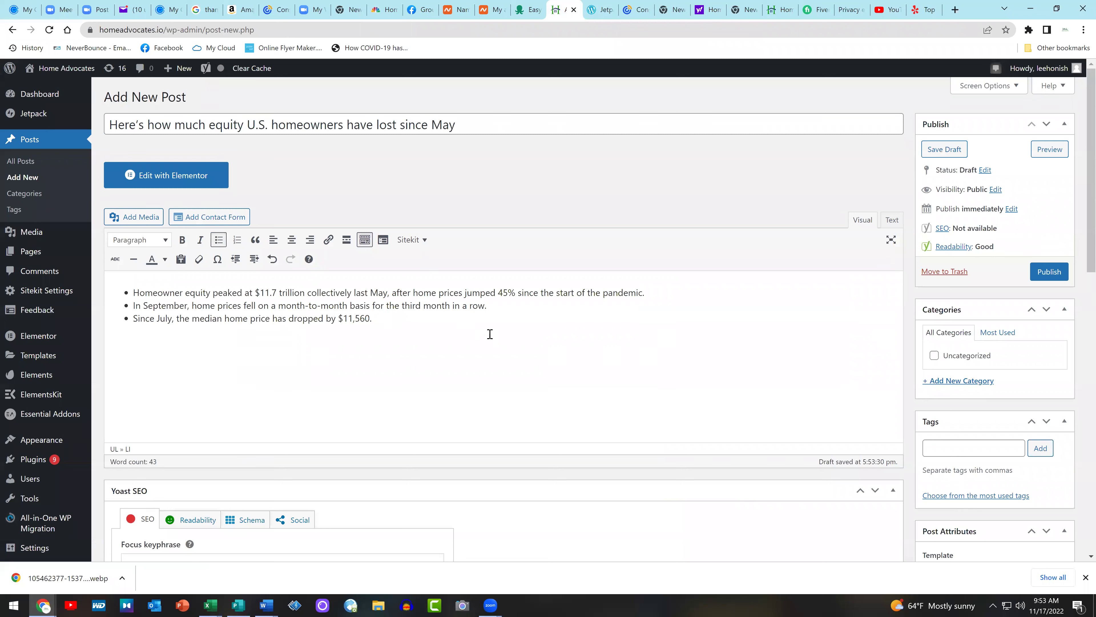
pyautogui.press('Return')
# Add the three key points as post tags
pyautogui.moveTo(393, 314); pyautogui.dragTo(132, 293)
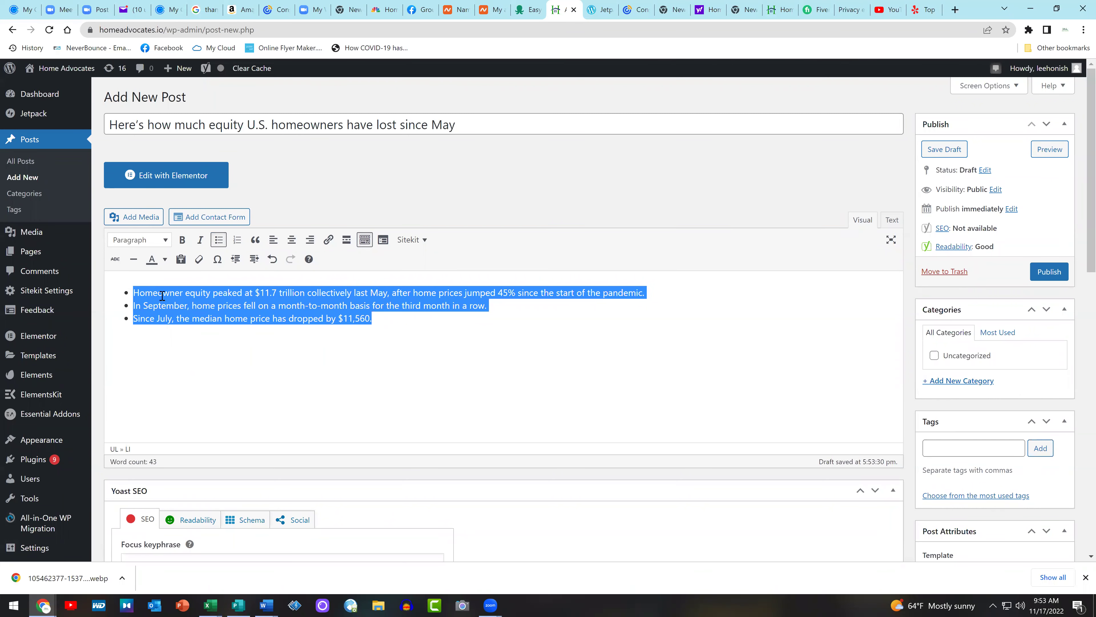
pyautogui.click(932, 451)
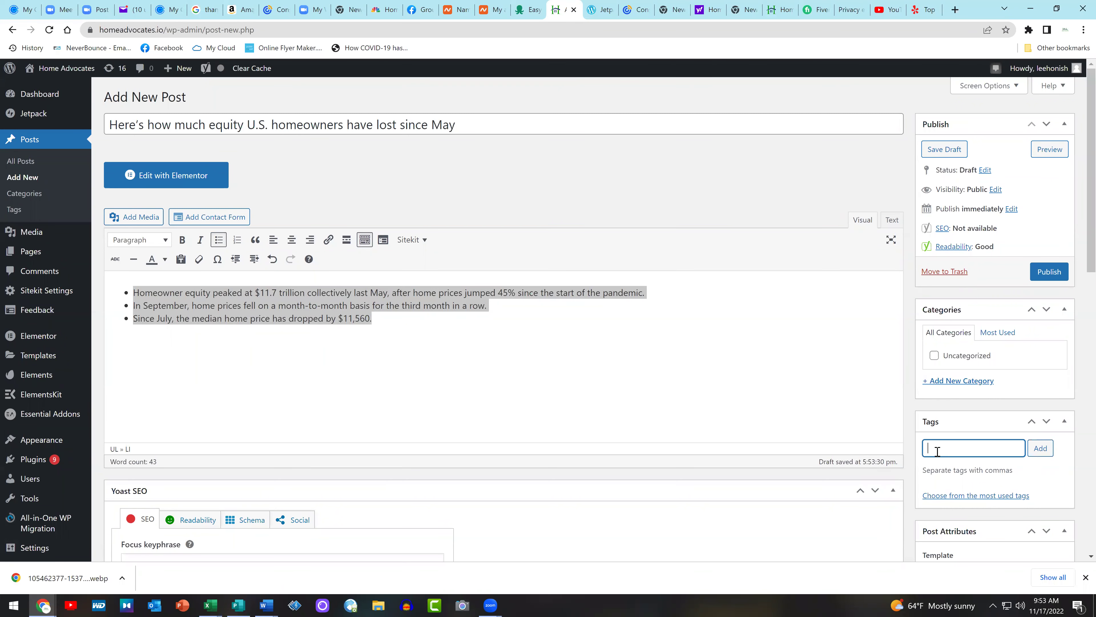
pyautogui.hotkey('ctrl', 'v')
pyautogui.click(1044, 451)
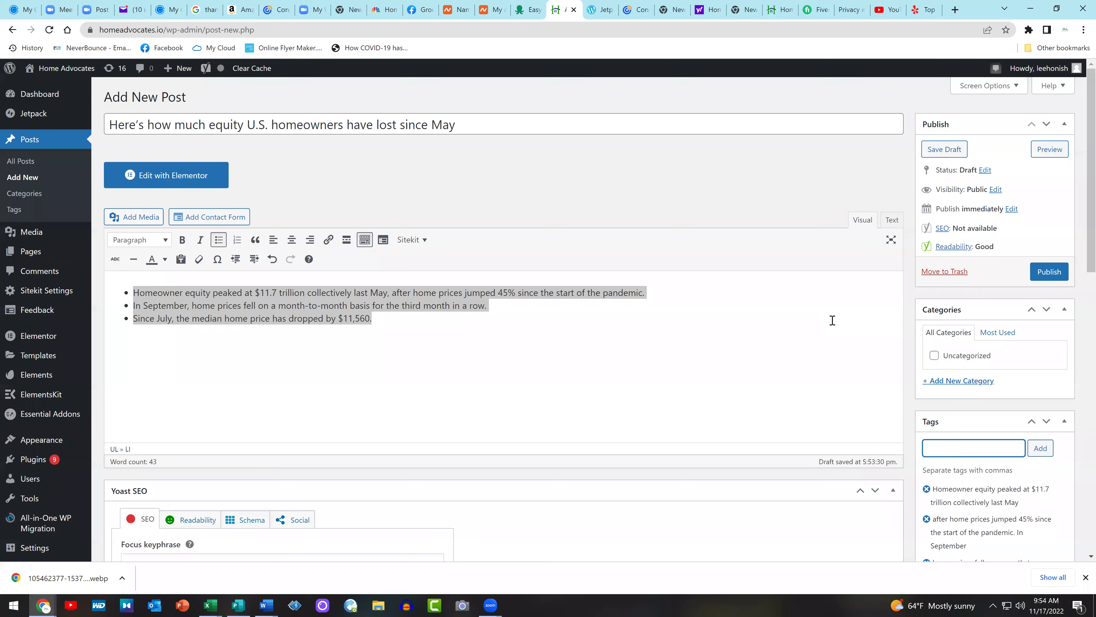
pyautogui.scroll(-3, 1080, 537)
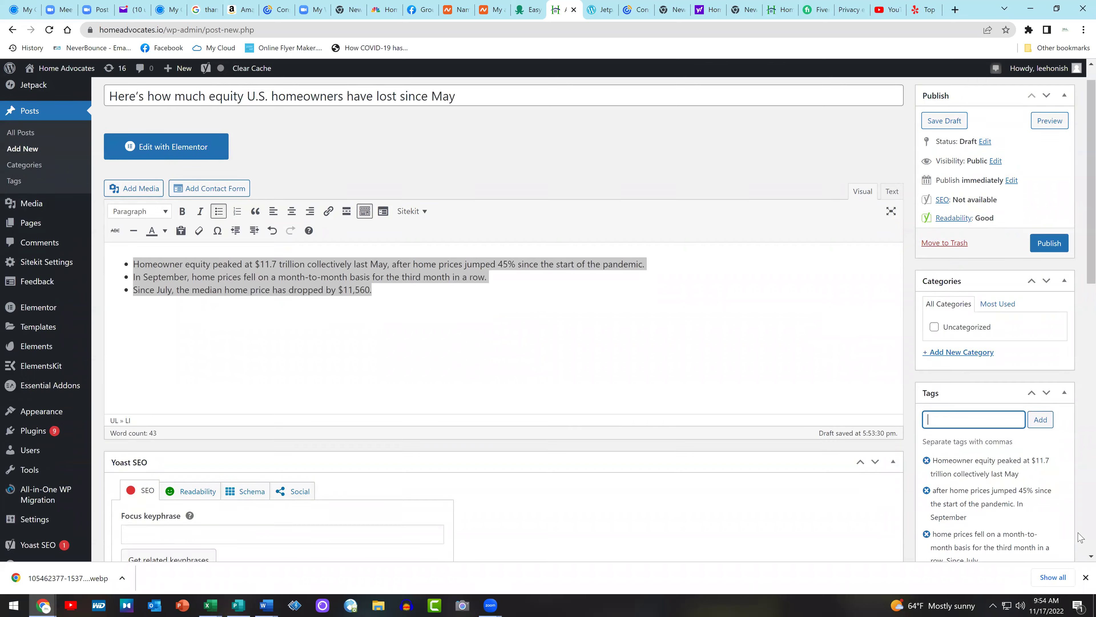
pyautogui.scroll(3, 1079, 517)
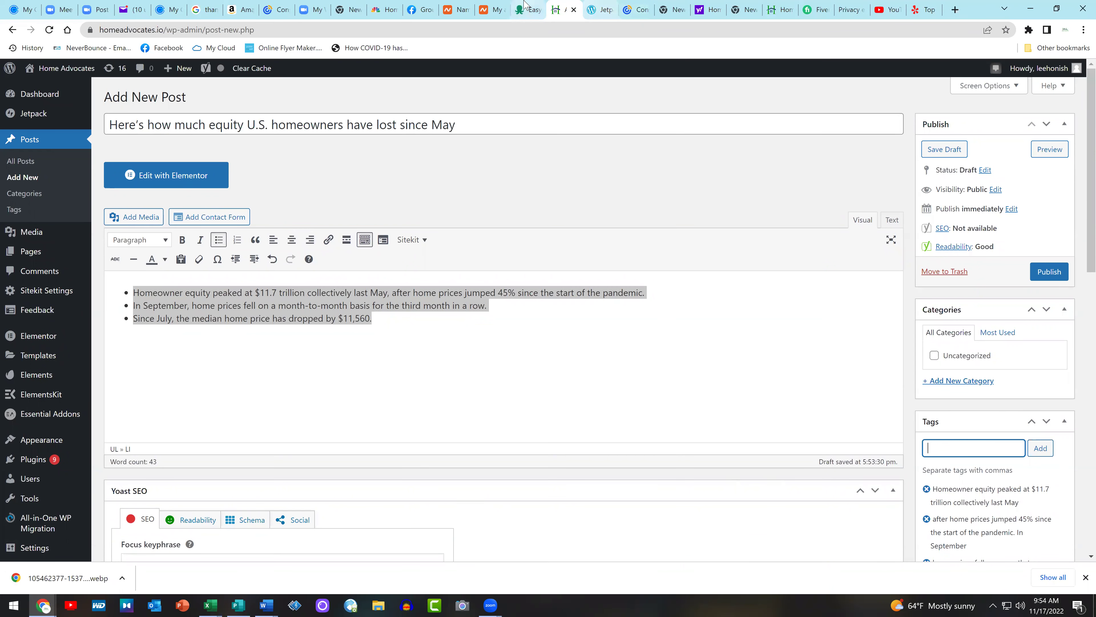
# Copy the CNBC paragraphs on the home-price run-up and $1.5 trillion equity loss
pyautogui.click(377, 5)
pyautogui.scroll(-8, 510, 311)
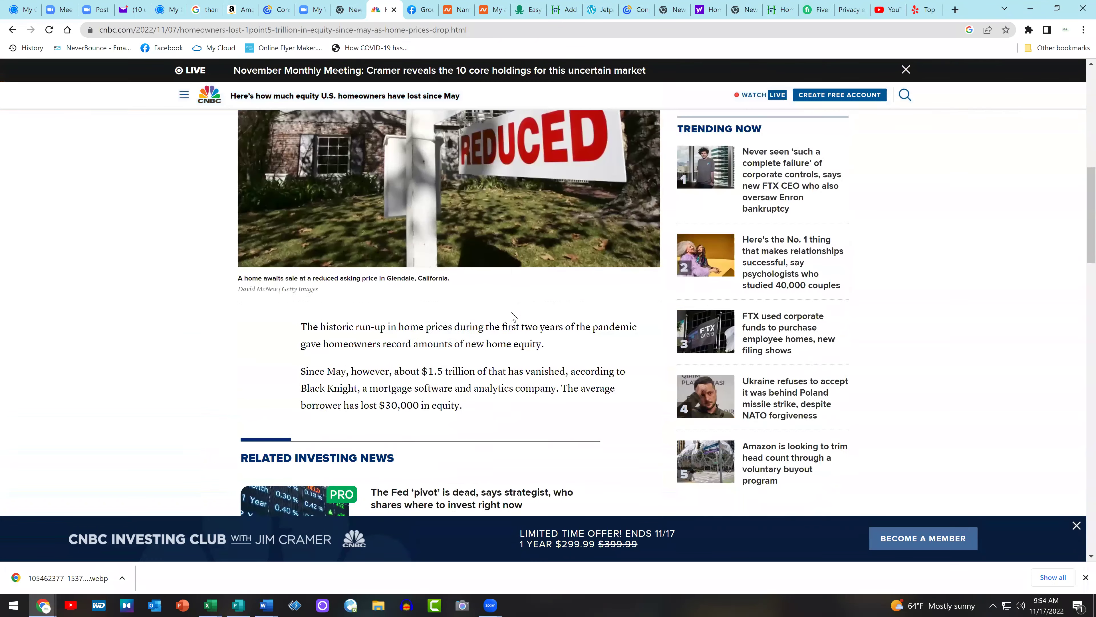
pyautogui.scroll(-5, 512, 314)
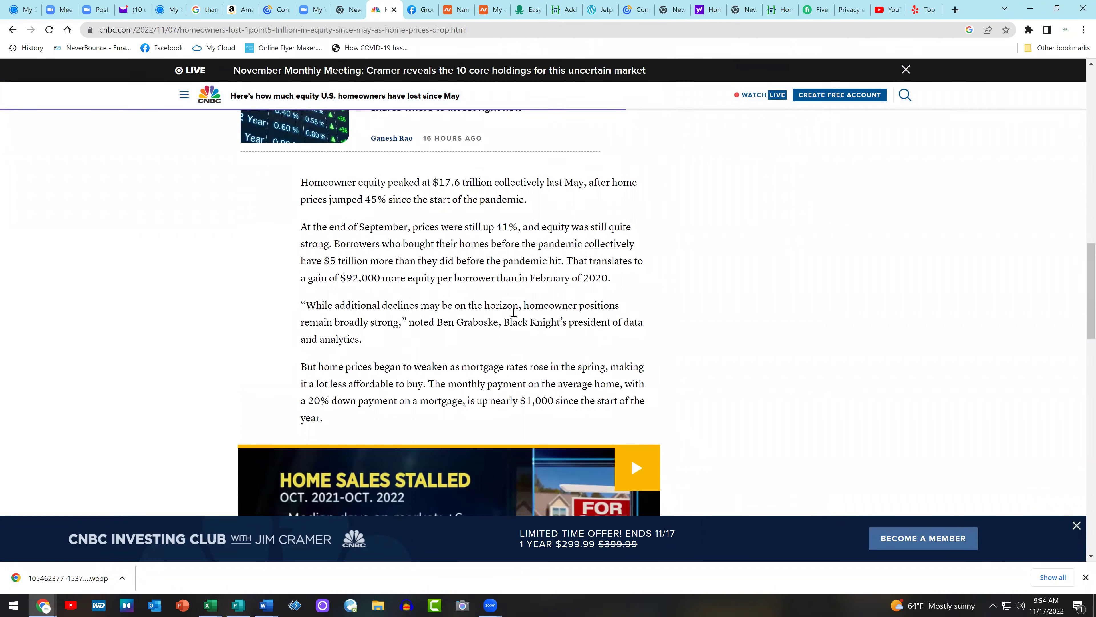
pyautogui.scroll(-7, 513, 318)
pyautogui.scroll(-10, 513, 318)
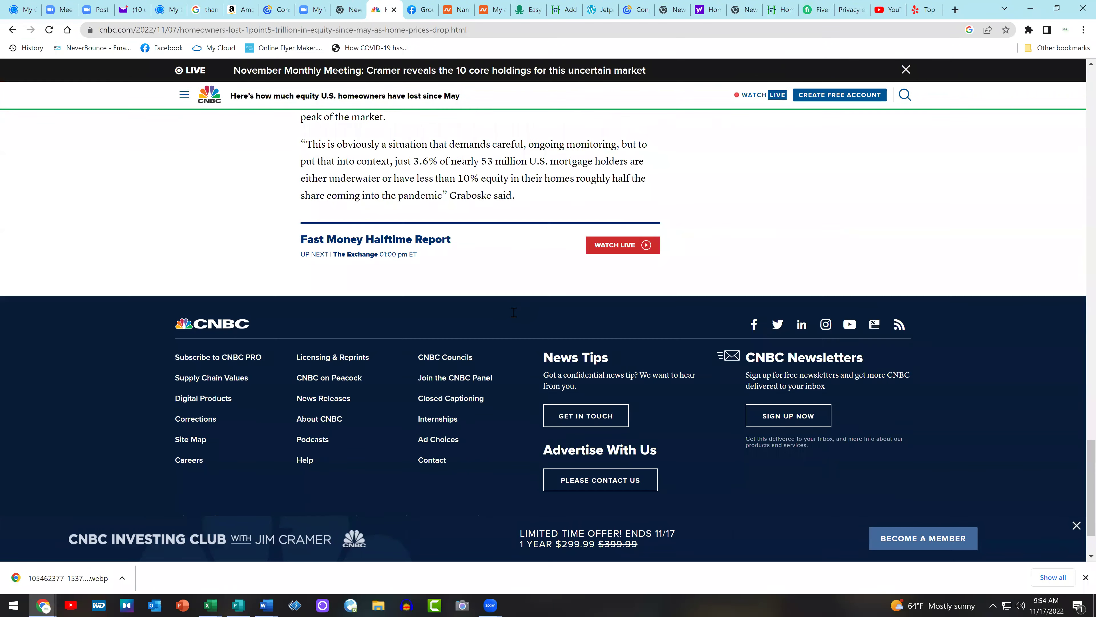
pyautogui.scroll(2, 534, 312)
pyautogui.moveTo(533, 311); pyautogui.dragTo(348, 38)
pyautogui.click(299, 461)
pyautogui.moveTo(299, 461); pyautogui.dragTo(294, 392)
pyautogui.rightClick(327, 376)
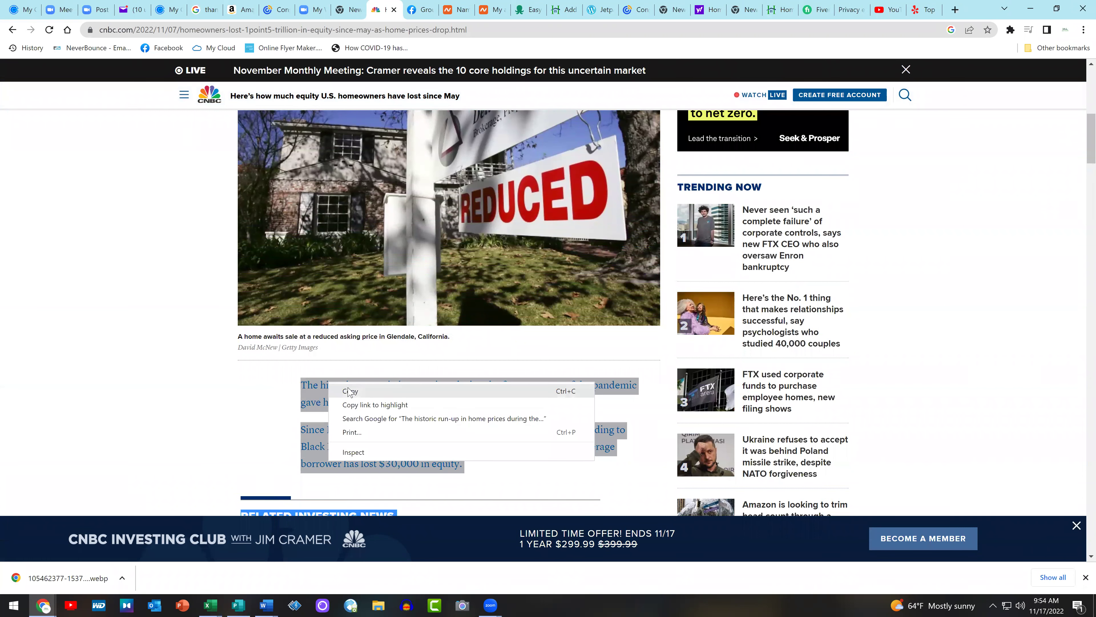
pyautogui.click(349, 387)
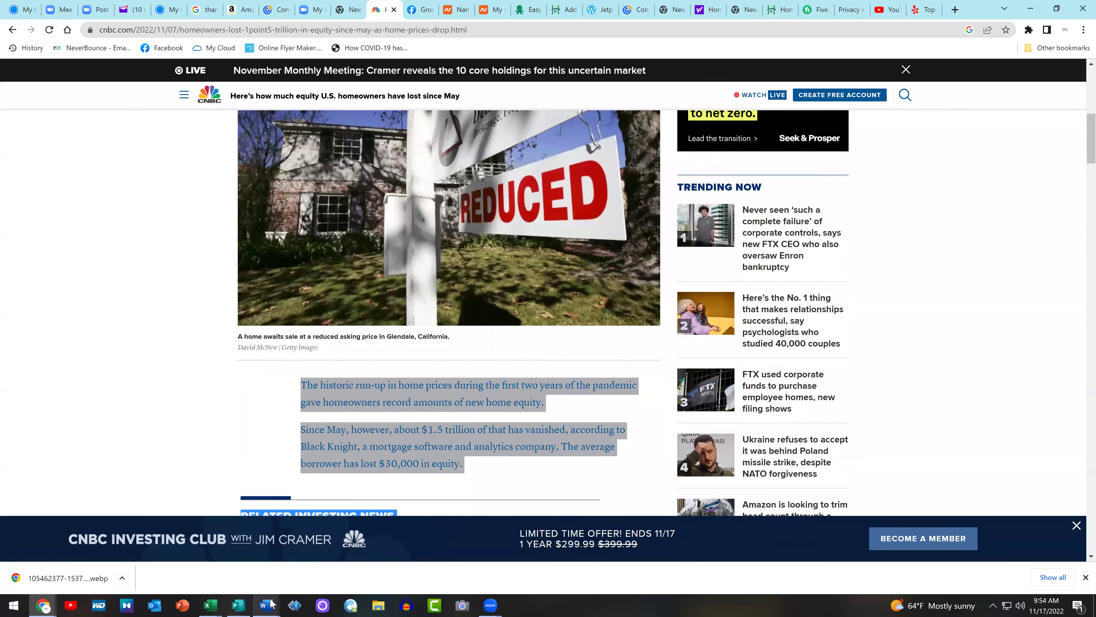
pyautogui.moveTo(266, 604)
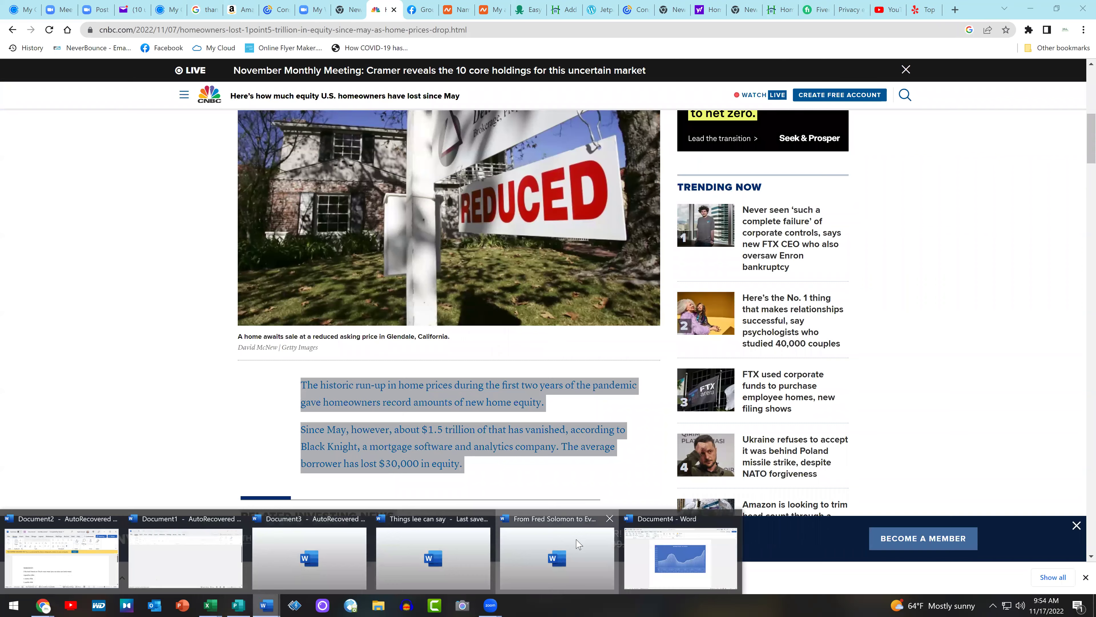
pyautogui.click(556, 559)
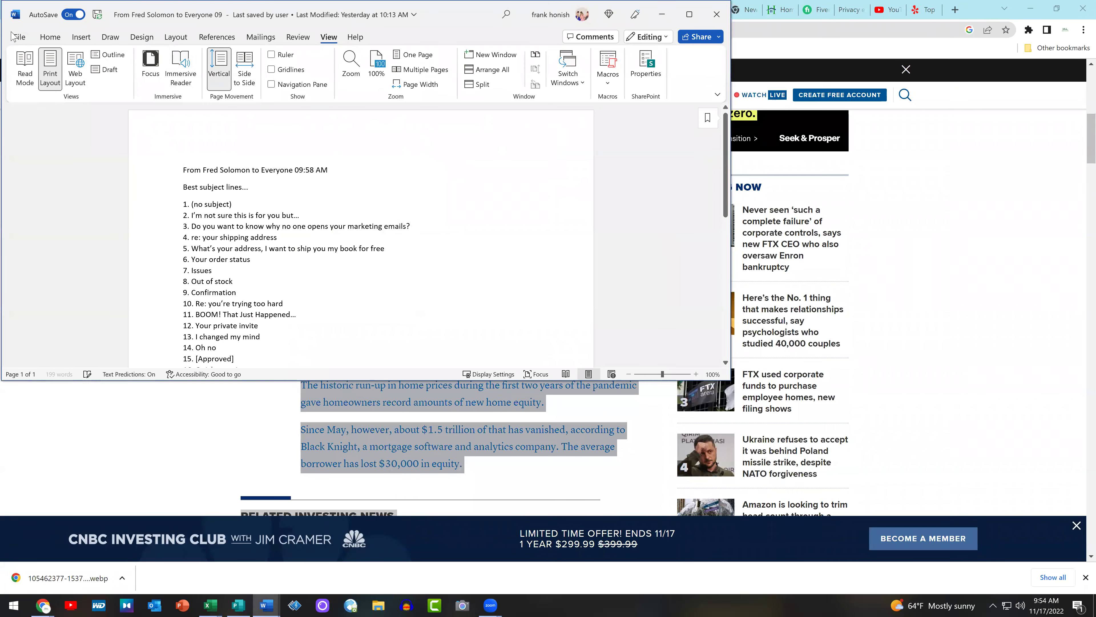
# Paste the article into a new blank Word document as plain text
pyautogui.click(18, 36)
pyautogui.click(156, 119)
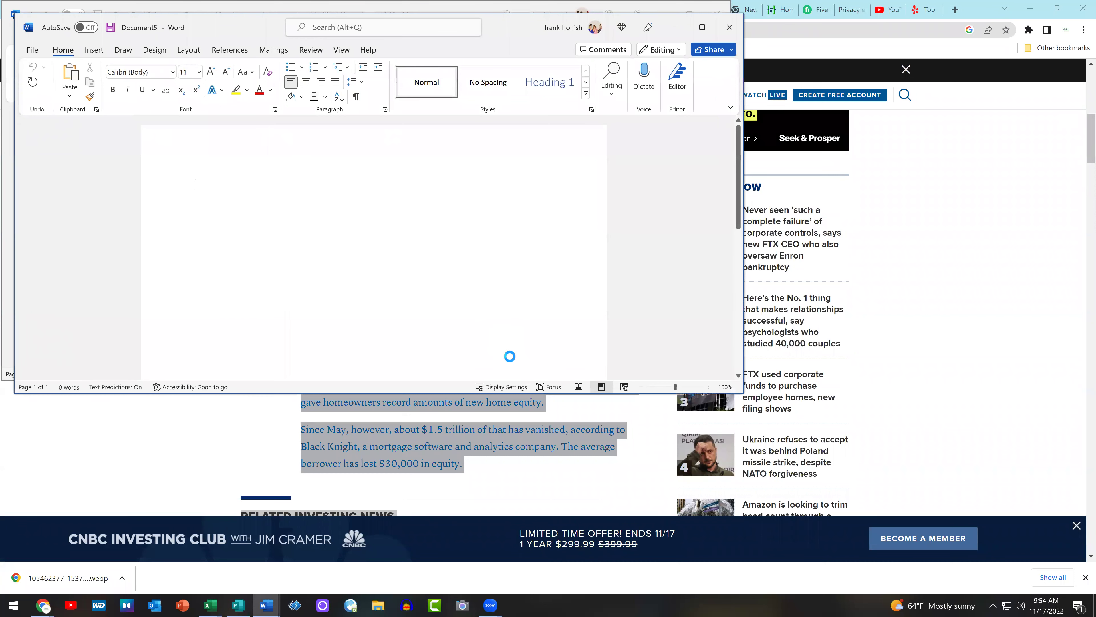
pyautogui.hotkey('ctrl', 'v')
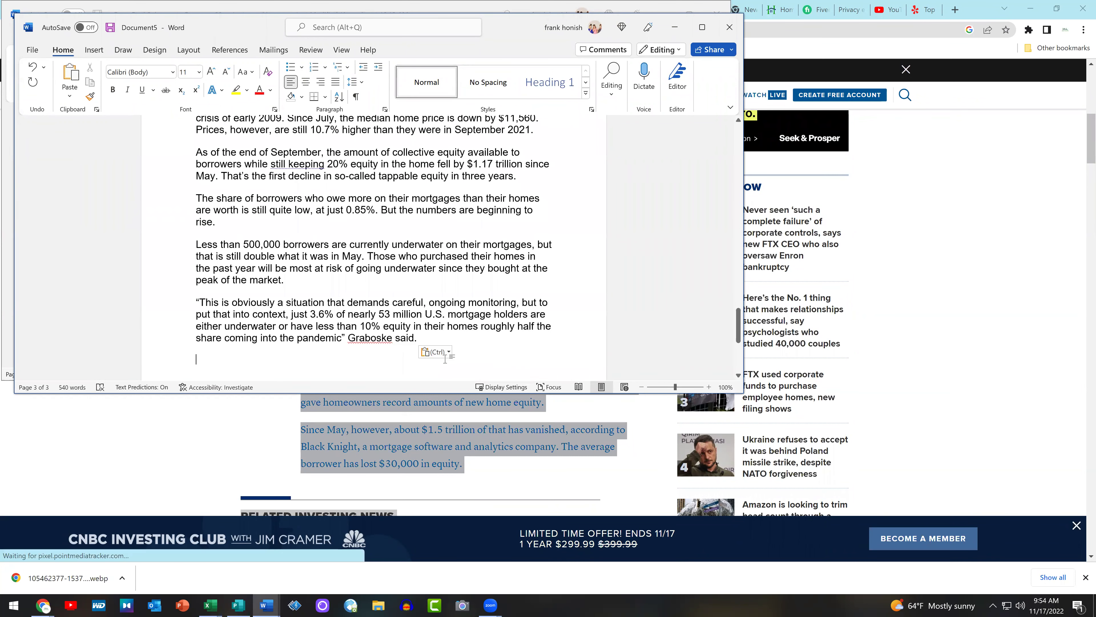
pyautogui.click(449, 352)
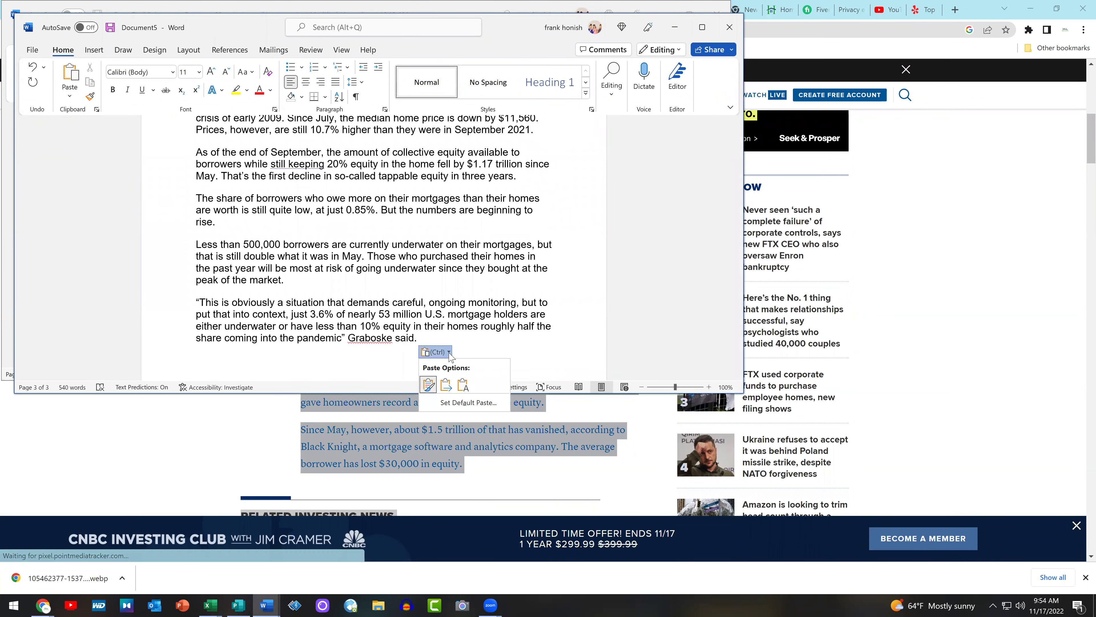
pyautogui.click(464, 384)
pyautogui.scroll(6, 472, 362)
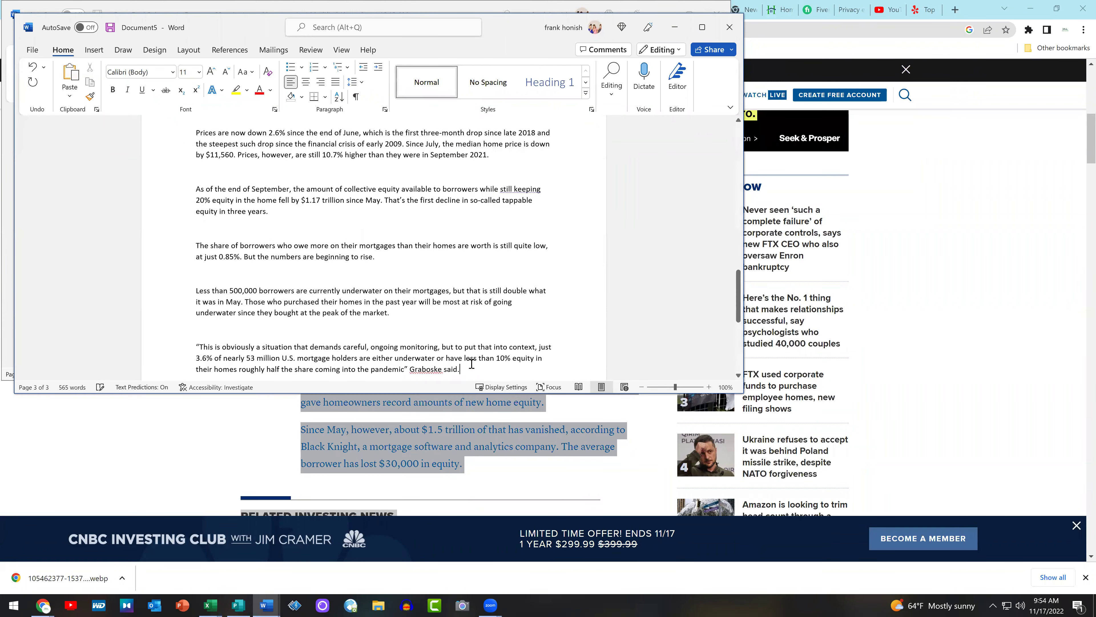
pyautogui.scroll(15, 472, 364)
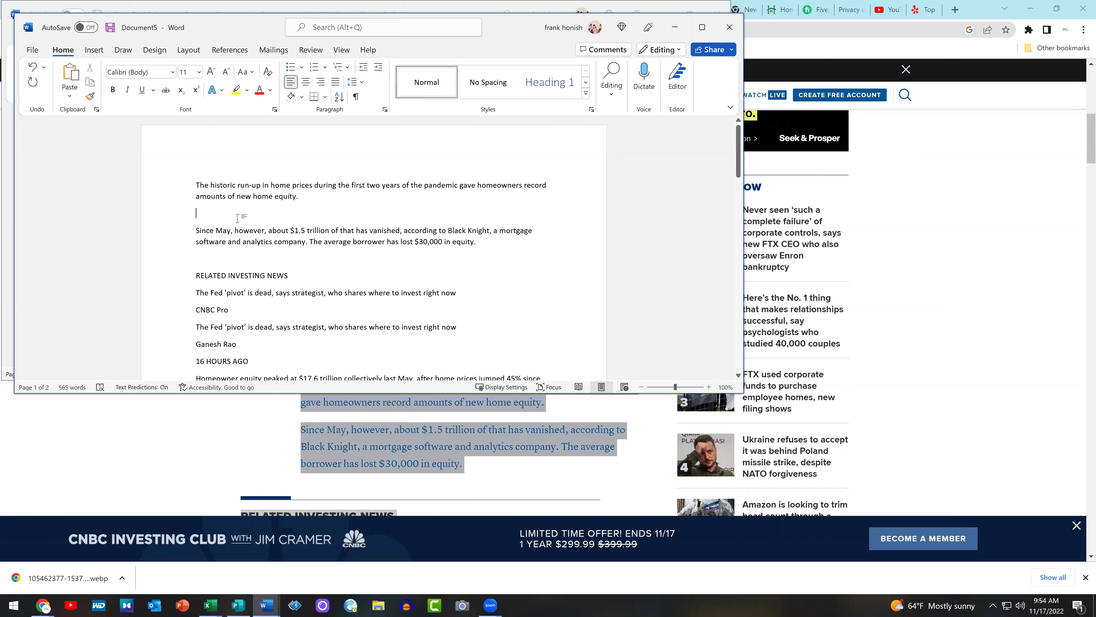
# Delete the empty paragraphs, RELATED INVESTING NEWS, CNBC Pro, author and timestamp lines
pyautogui.press('BackSpace')
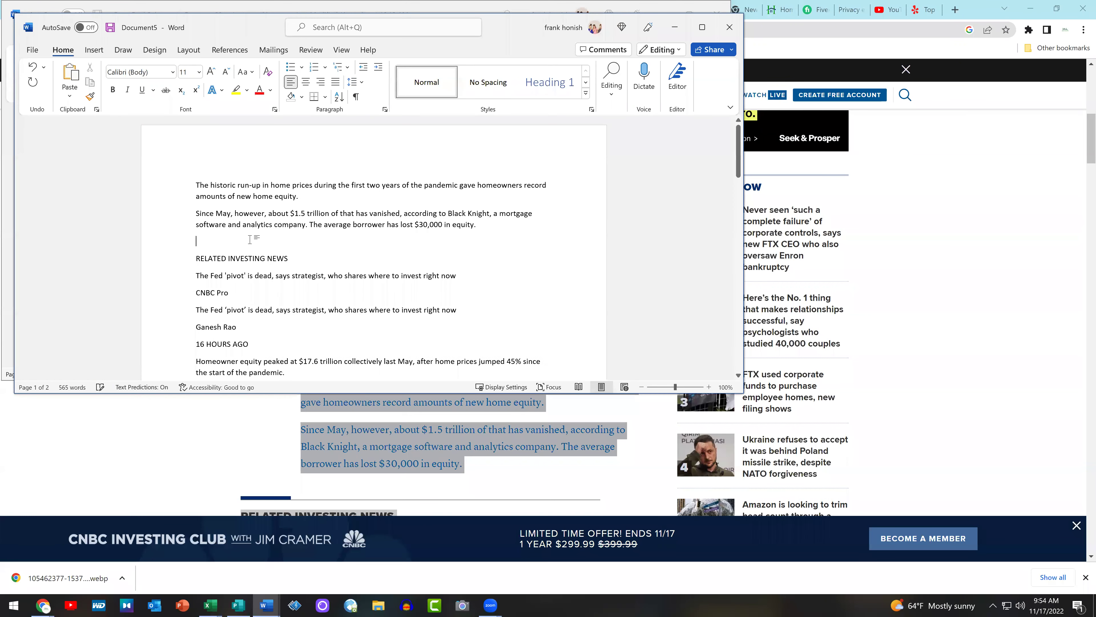
pyautogui.press('Delete')
pyautogui.hotkey('shift', 'Down')
pyautogui.press('Delete')
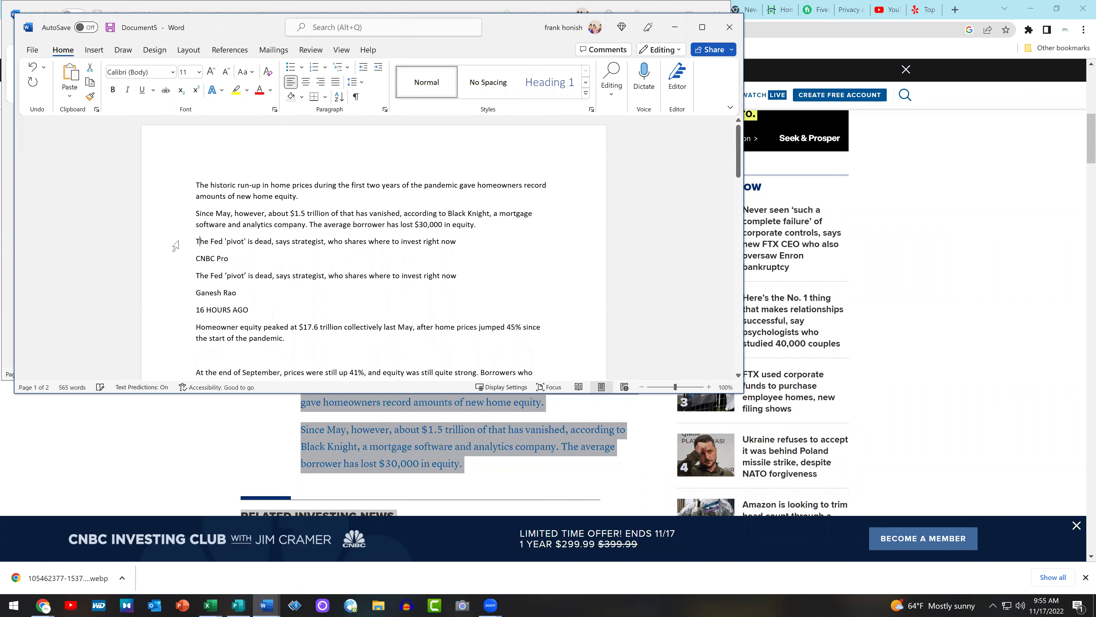
pyautogui.click(179, 259)
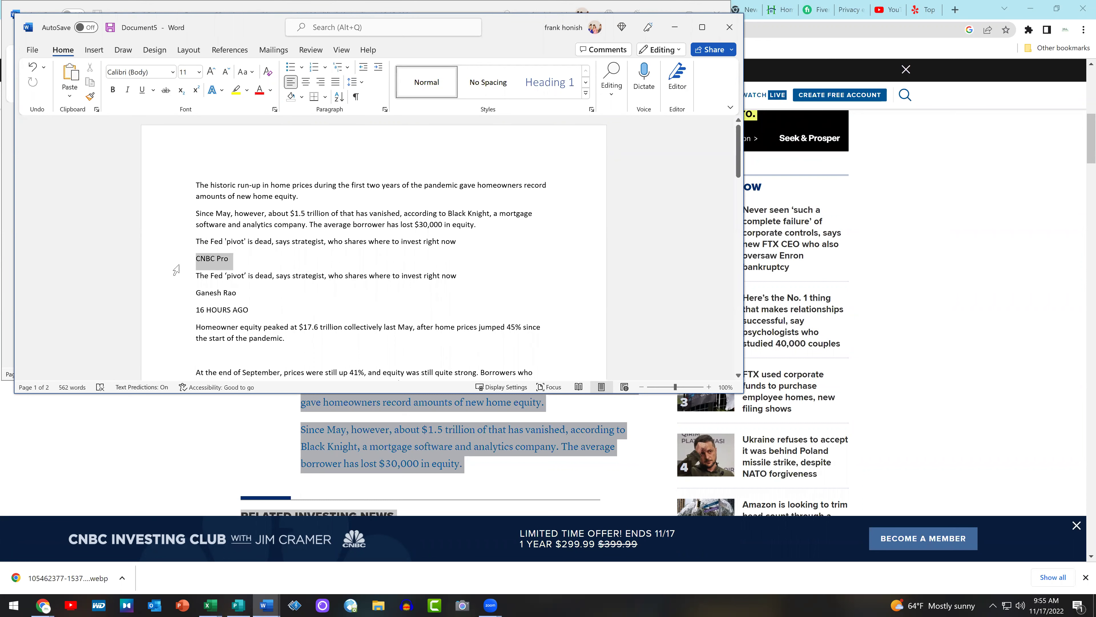
pyautogui.press('Delete')
pyautogui.moveTo(272, 292); pyautogui.dragTo(193, 284)
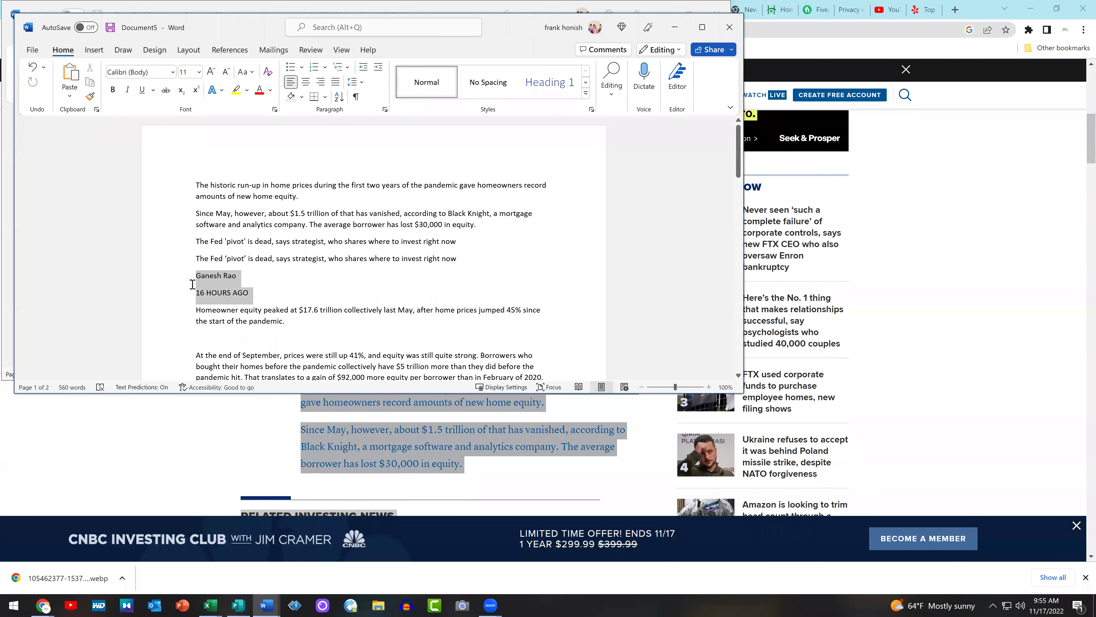
pyautogui.press('Delete')
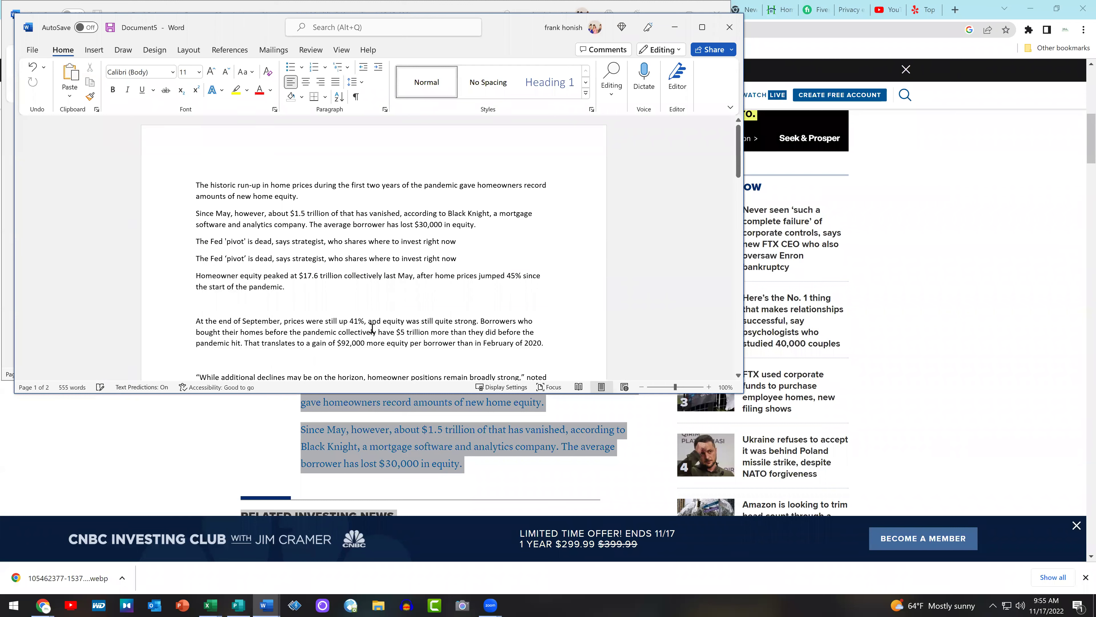
pyautogui.press('Delete')
# Remove blank lines around the quote and 'But home prices', plus the VIDEO01:34 lines
pyautogui.scroll(-2, 302, 303)
pyautogui.click(264, 289)
pyautogui.press('Delete')
pyautogui.click(249, 326)
pyautogui.press('Delete')
pyautogui.scroll(-3, 344, 291)
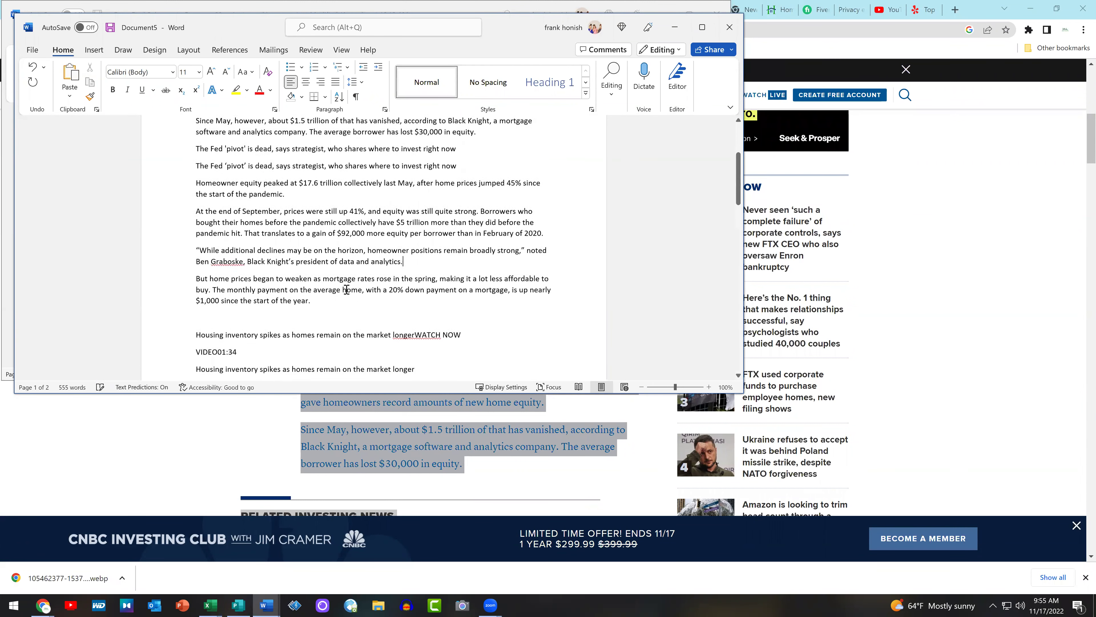
pyautogui.press('BackSpace')
pyautogui.moveTo(259, 293); pyautogui.dragTo(182, 273)
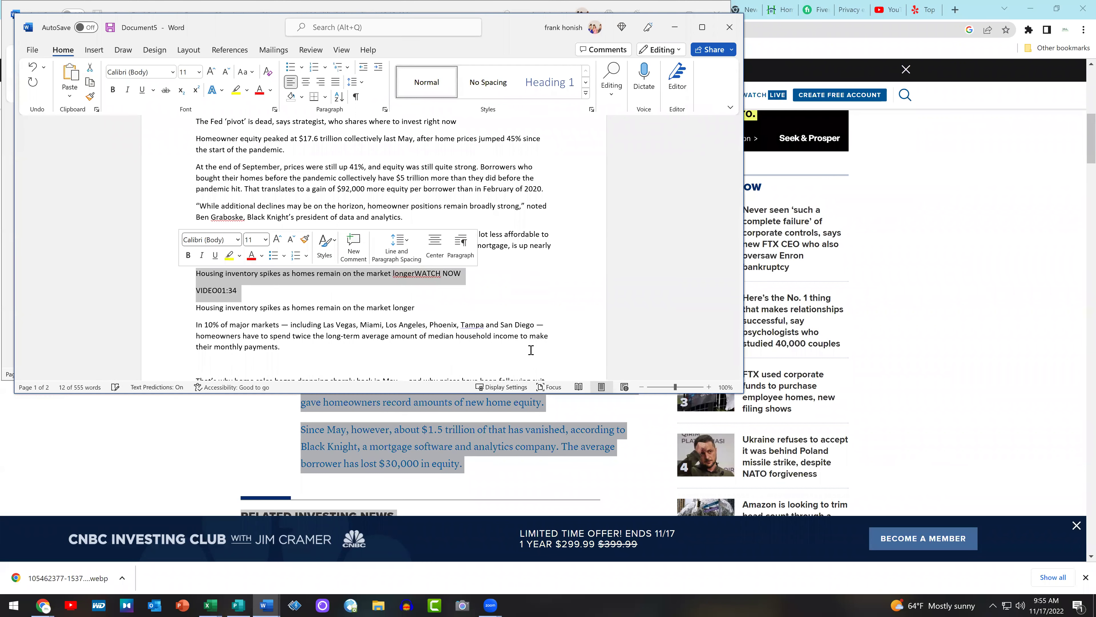
pyautogui.press('Delete')
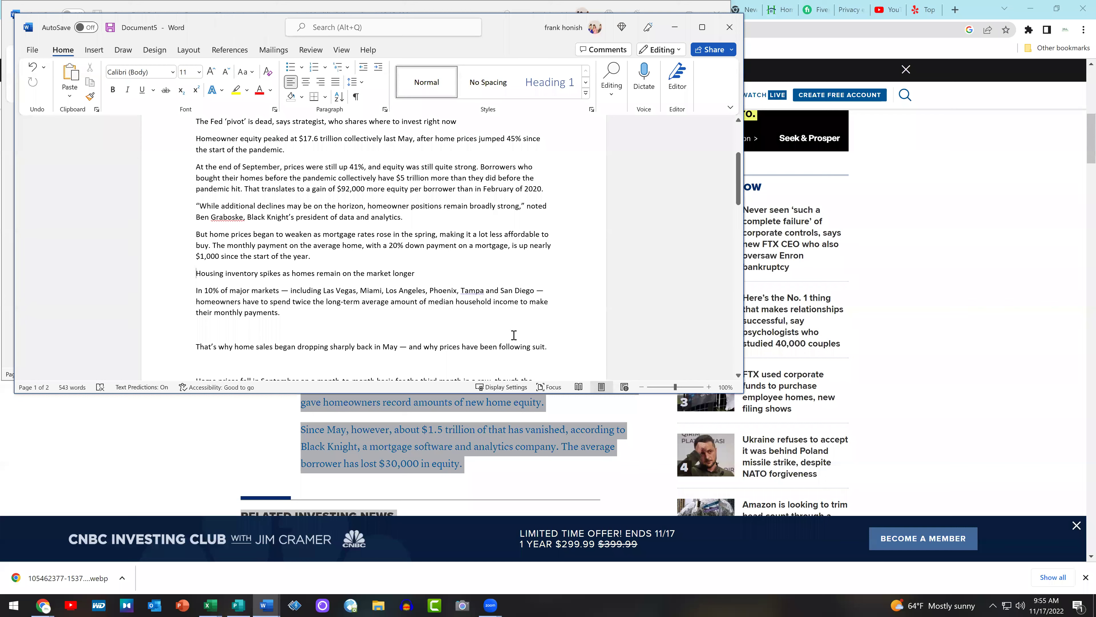
# Remove blank lines near 'payments.', 'Home prices fell' and 'usual in 2022.', fixing 'sales'
pyautogui.scroll(-1, 509, 332)
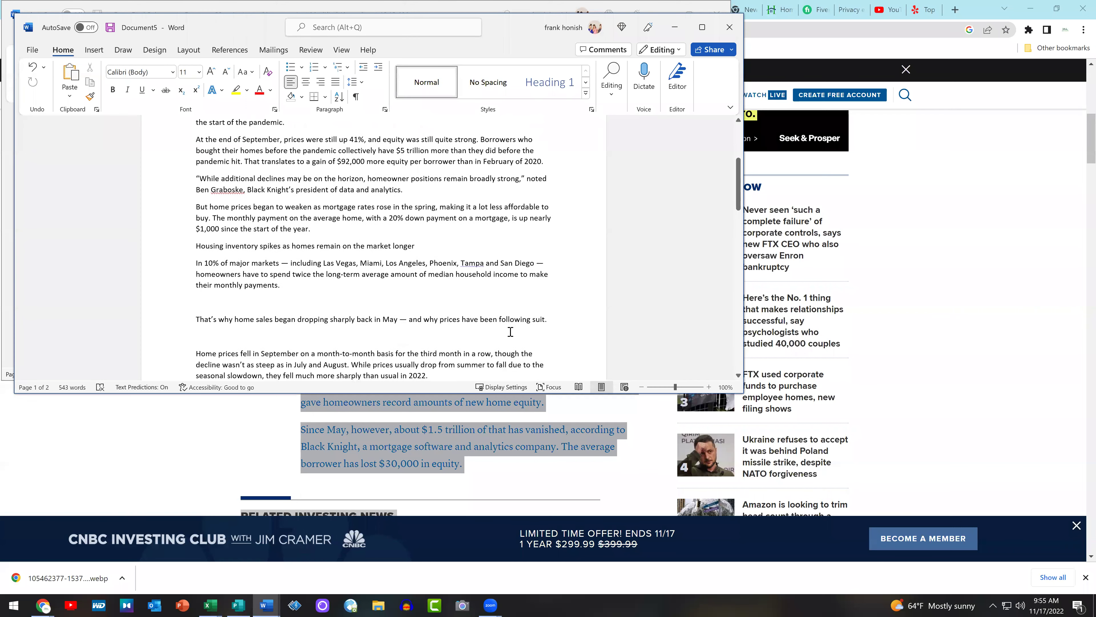
pyautogui.click(227, 301)
pyautogui.press('BackSpace')
pyautogui.click(264, 304)
pyautogui.press('BackSpace')
pyautogui.press('BackSpace')
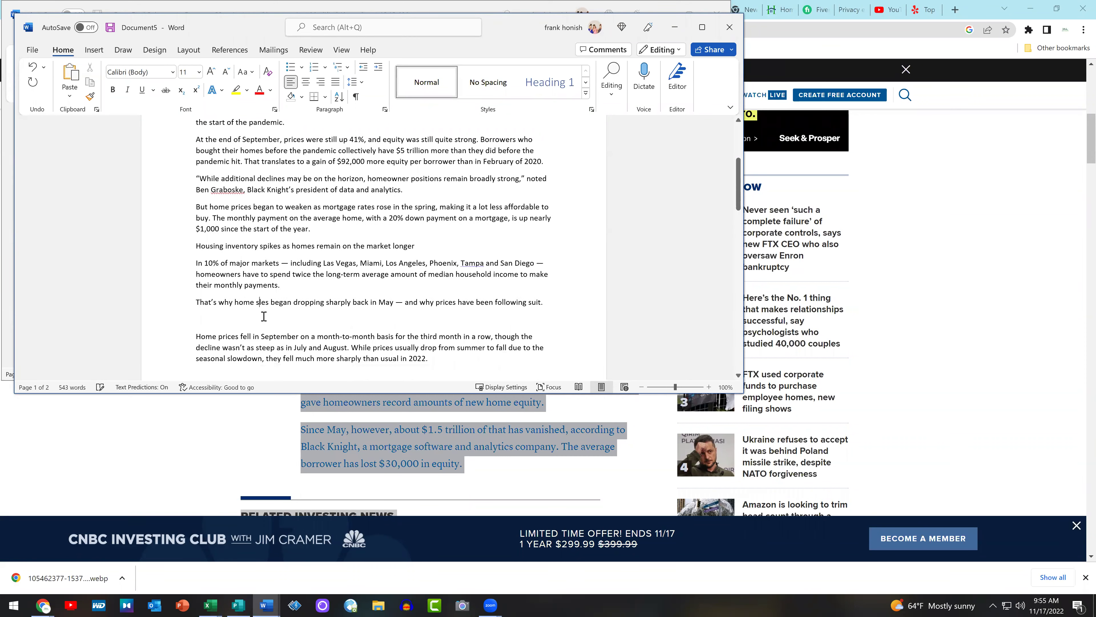
pyautogui.write('al')
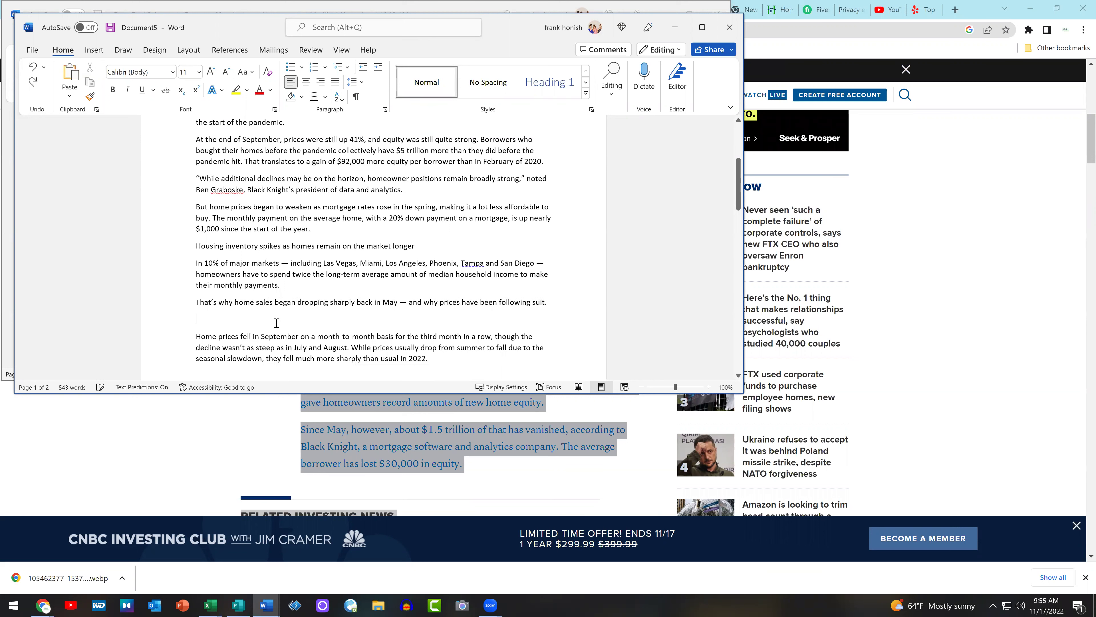
pyautogui.press('BackSpace')
pyautogui.scroll(-2, 241, 301)
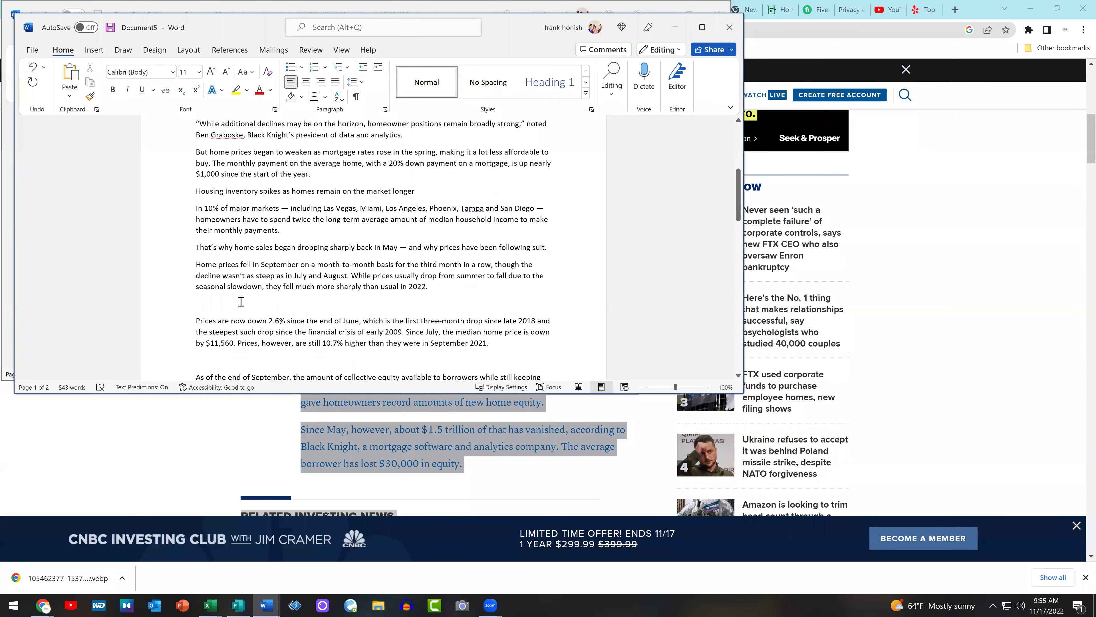
pyautogui.press('BackSpace')
pyautogui.scroll(-2, 241, 301)
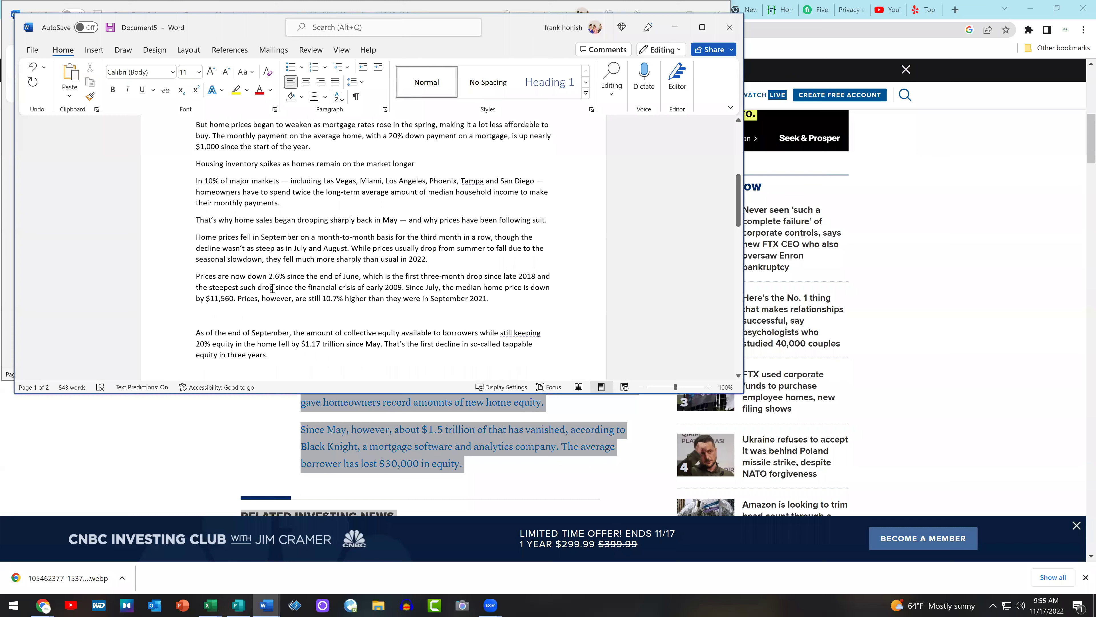
# Remove the remaining blank lines through to the final quote
pyautogui.click(235, 288)
pyautogui.press('BackSpace')
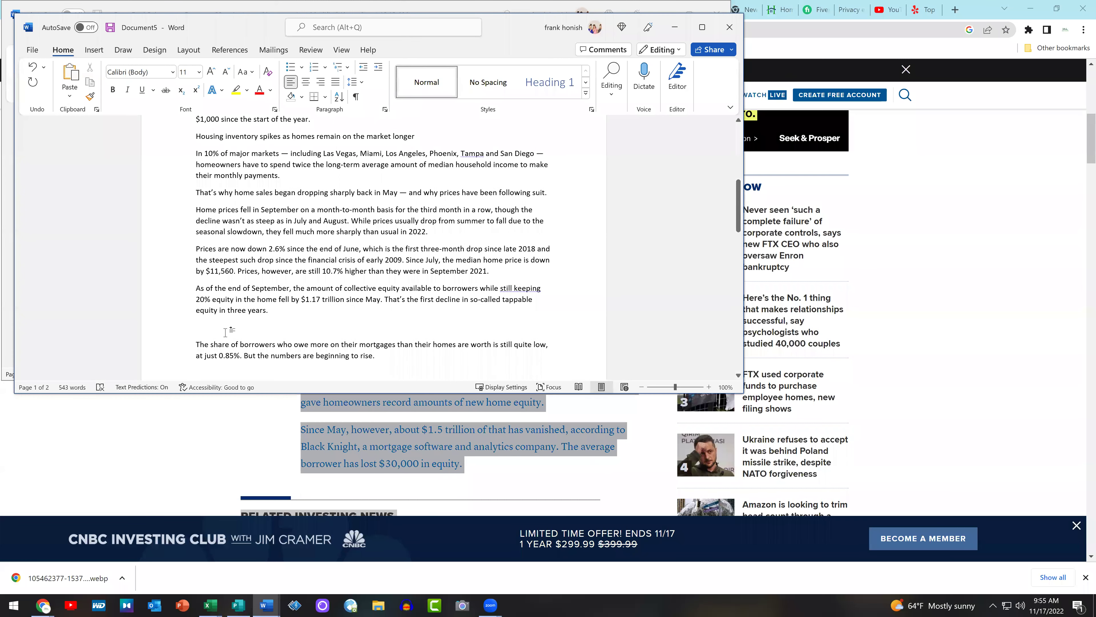
pyautogui.click(225, 333)
pyautogui.press('BackSpace')
pyautogui.scroll(-8, 296, 304)
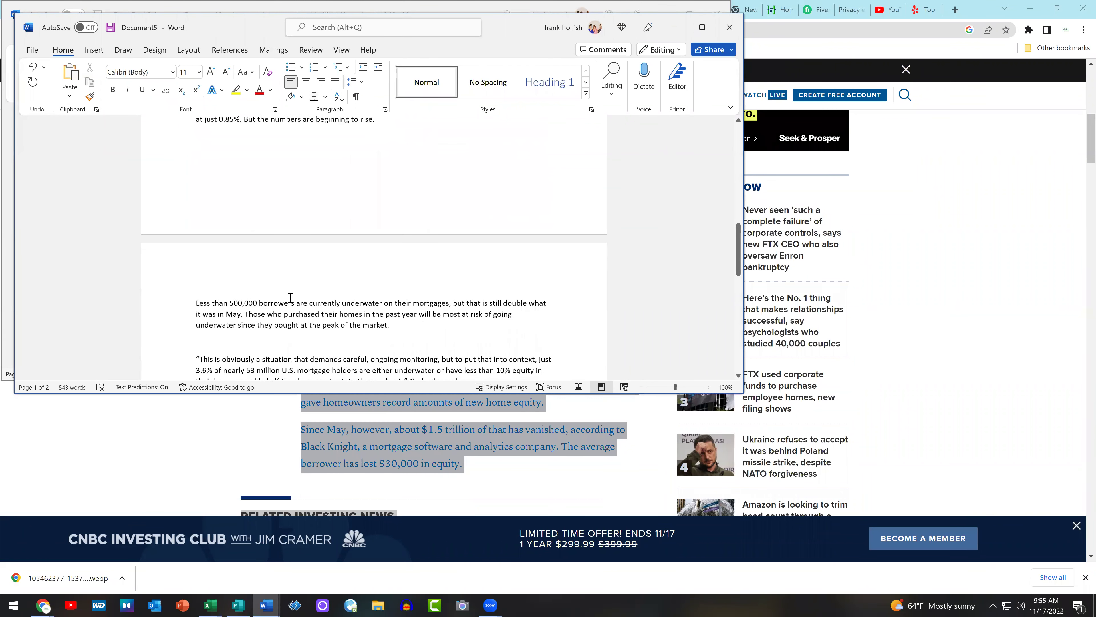
pyautogui.scroll(3, 259, 319)
pyautogui.scroll(-2, 215, 341)
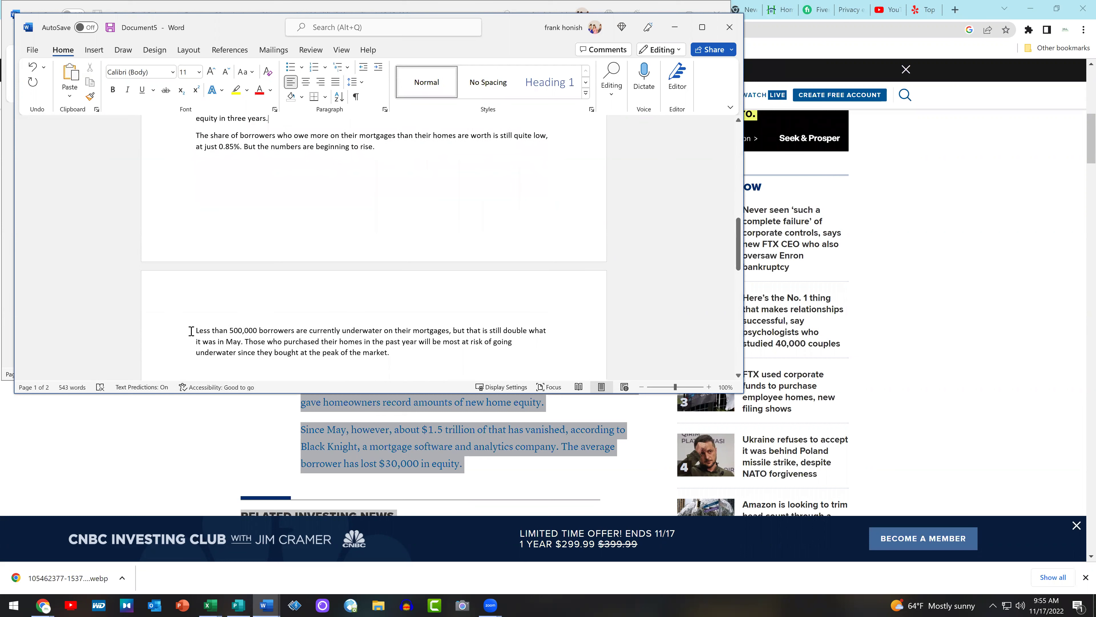
pyautogui.press('BackSpace')
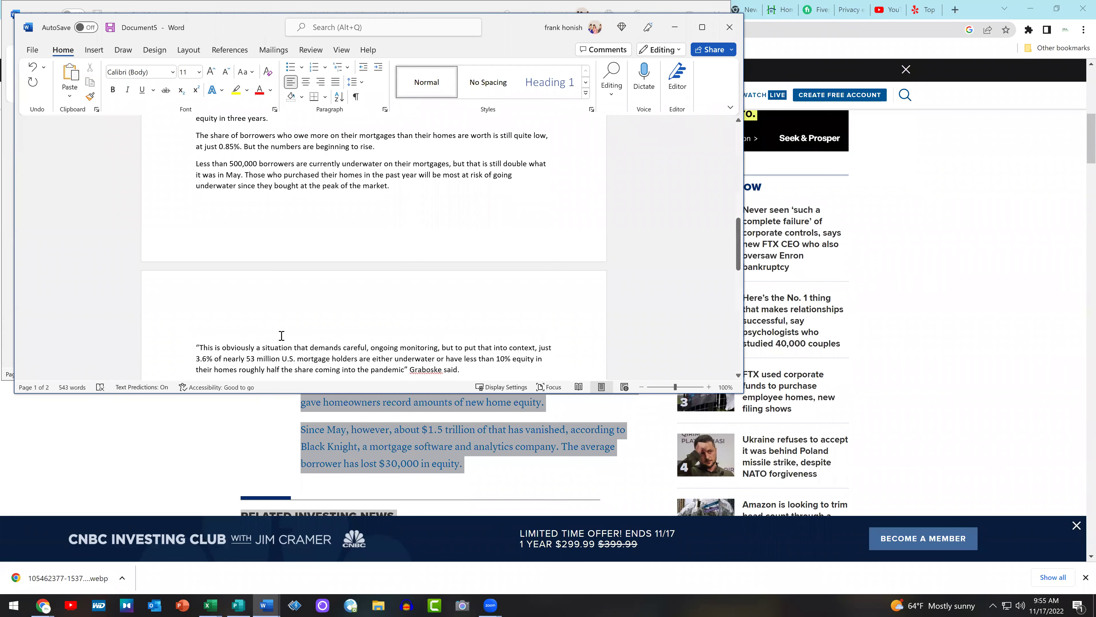
pyautogui.scroll(-1, 241, 333)
pyautogui.press('BackSpace')
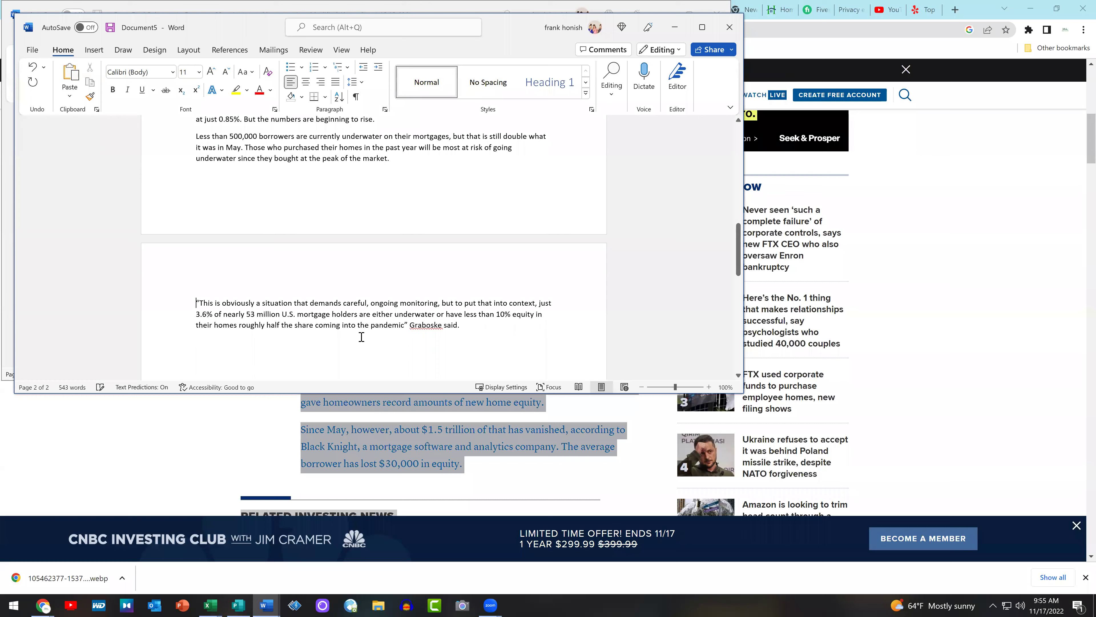
pyautogui.scroll(-3, 319, 311)
# Copy the whole cleaned article and minimize both Word windows
pyautogui.hotkey('ctrl', 'a')
pyautogui.scroll(20, 226, 198)
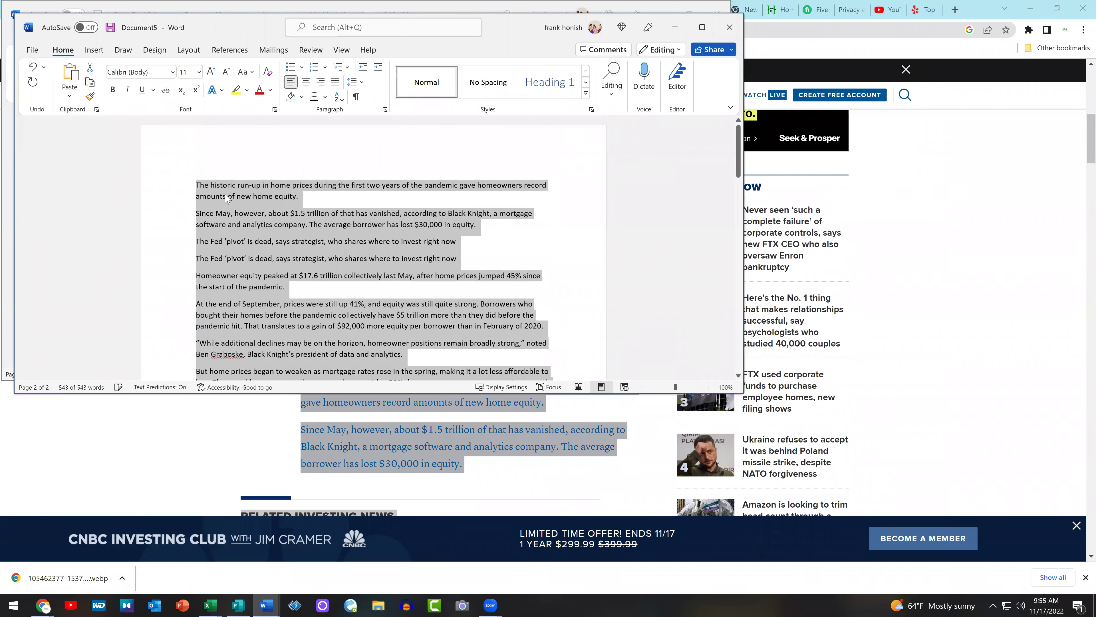
pyautogui.rightClick(226, 198)
pyautogui.click(278, 257)
pyautogui.click(675, 27)
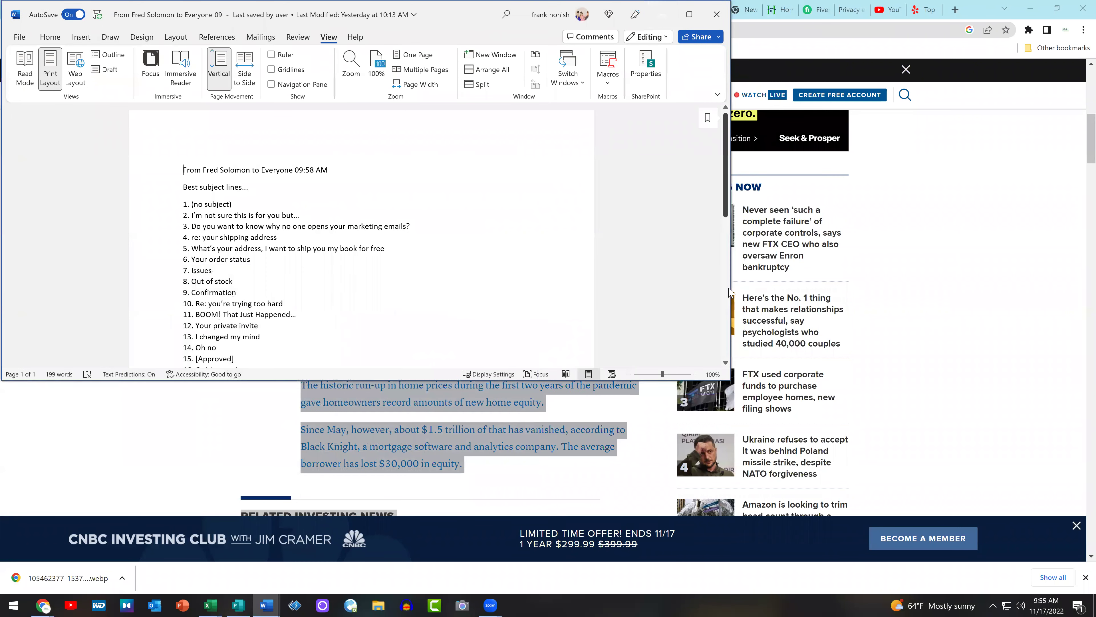
pyautogui.click(662, 14)
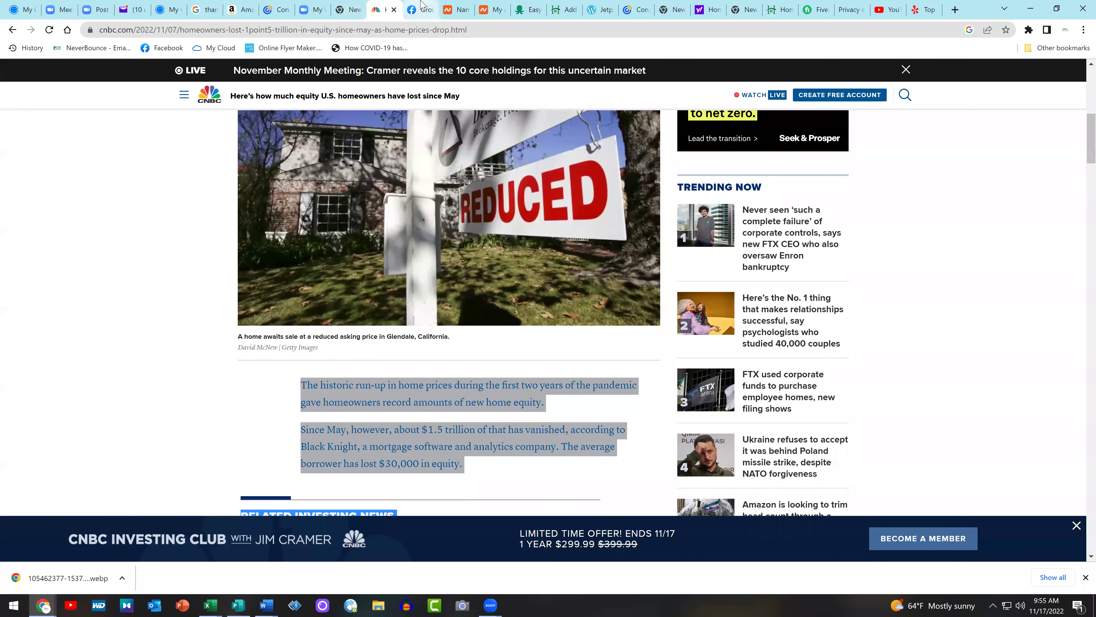
# Paste the cleaned article body below the bullet list in the WordPress post
pyautogui.moveTo(422, 3)
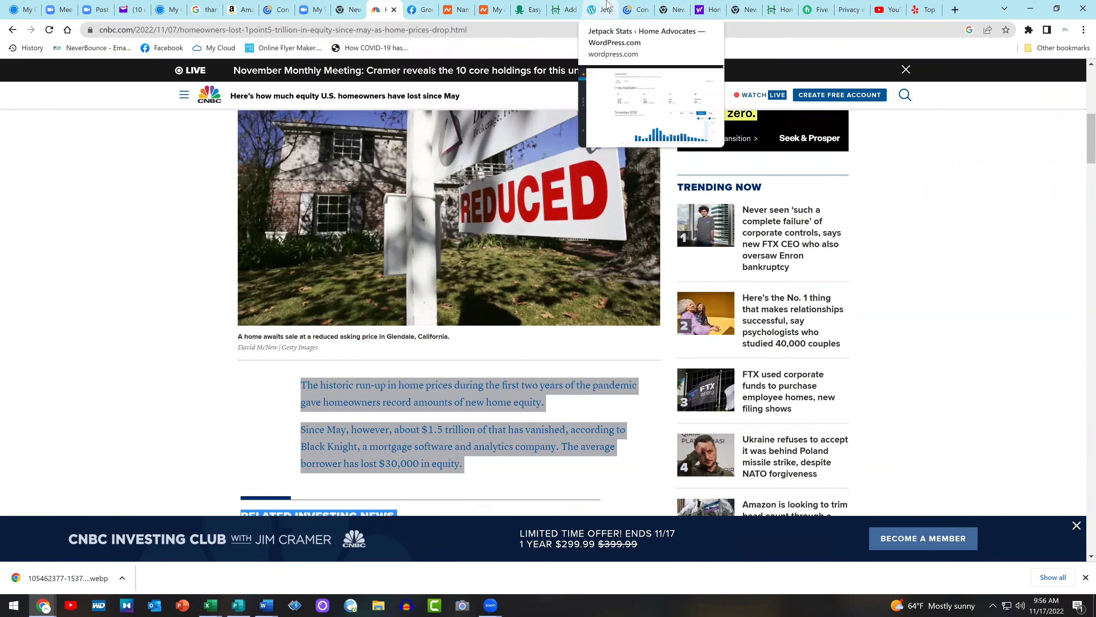
pyautogui.click(556, 4)
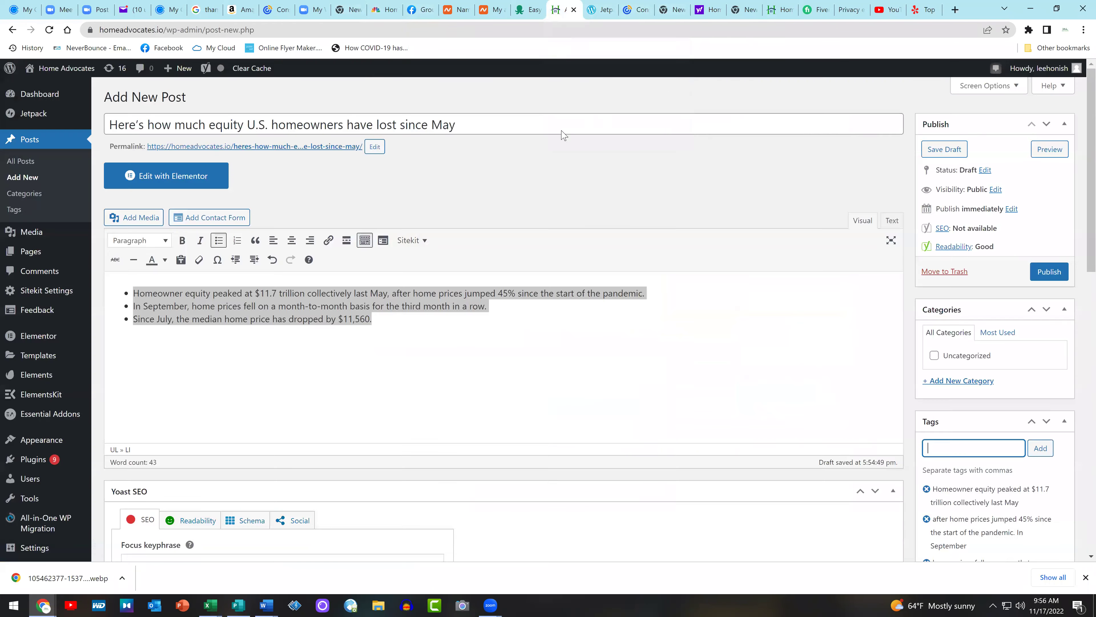
pyautogui.click(382, 355)
pyautogui.hotkey('ctrl', 'v')
pyautogui.scroll(-7, 382, 355)
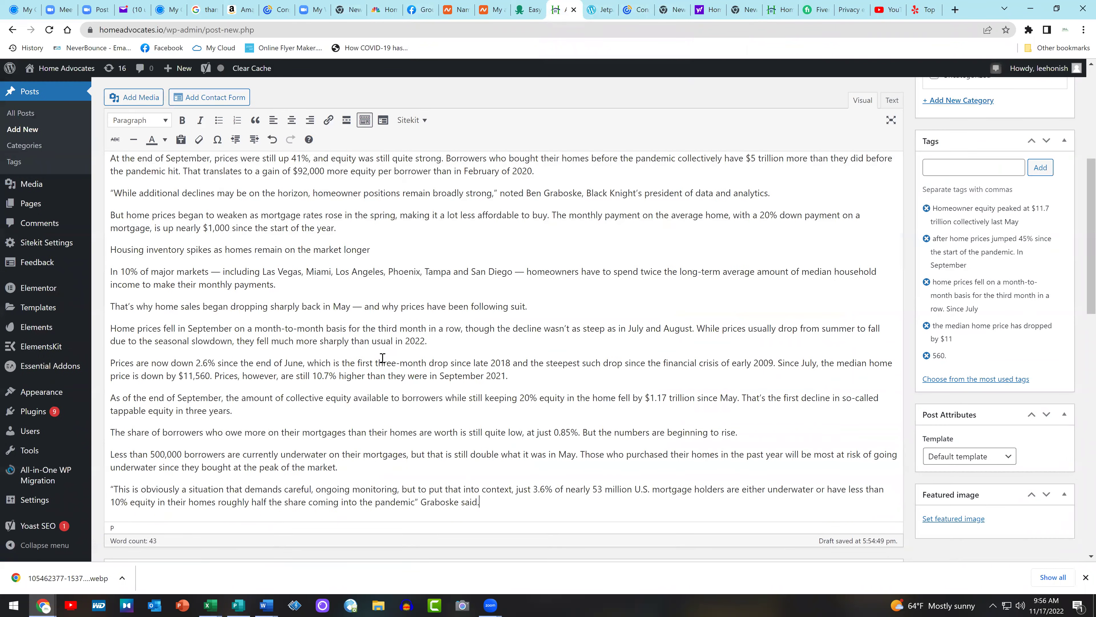
pyautogui.scroll(7, 382, 357)
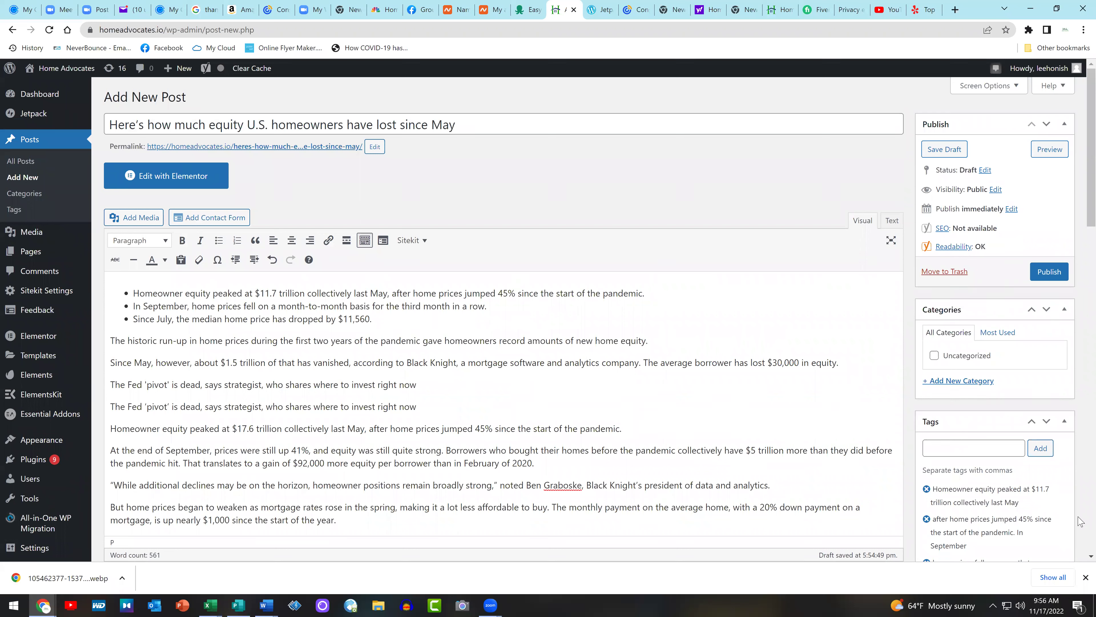
# Open the Featured image media library from the post sidebar
pyautogui.click(1040, 448)
pyautogui.click(1047, 453)
pyautogui.scroll(-4, 864, 321)
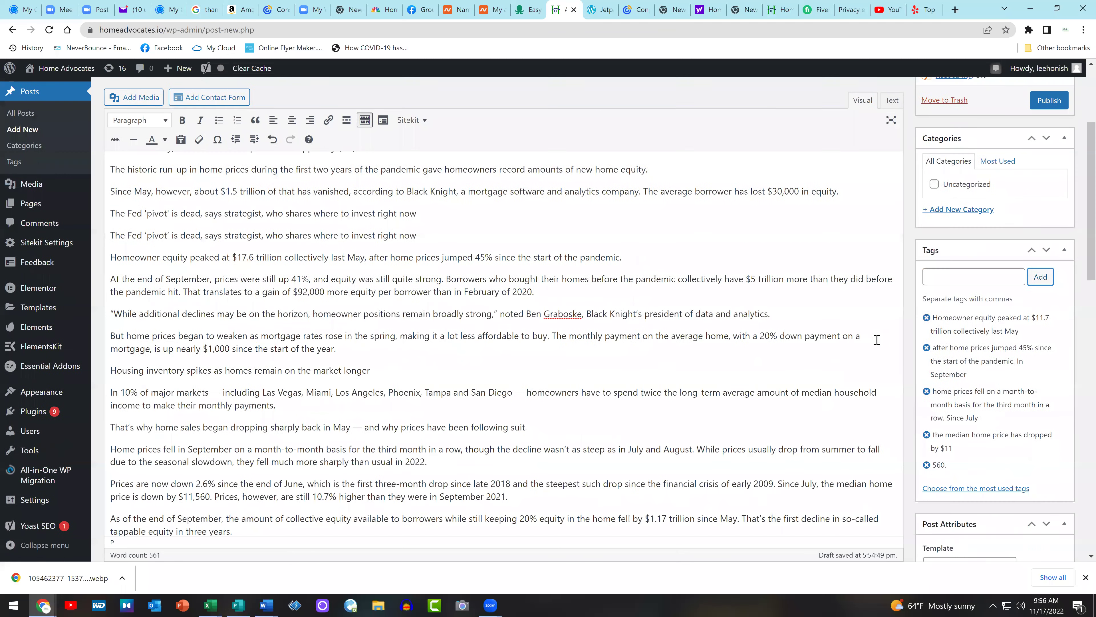
pyautogui.scroll(5, 971, 322)
pyautogui.scroll(-7, 976, 315)
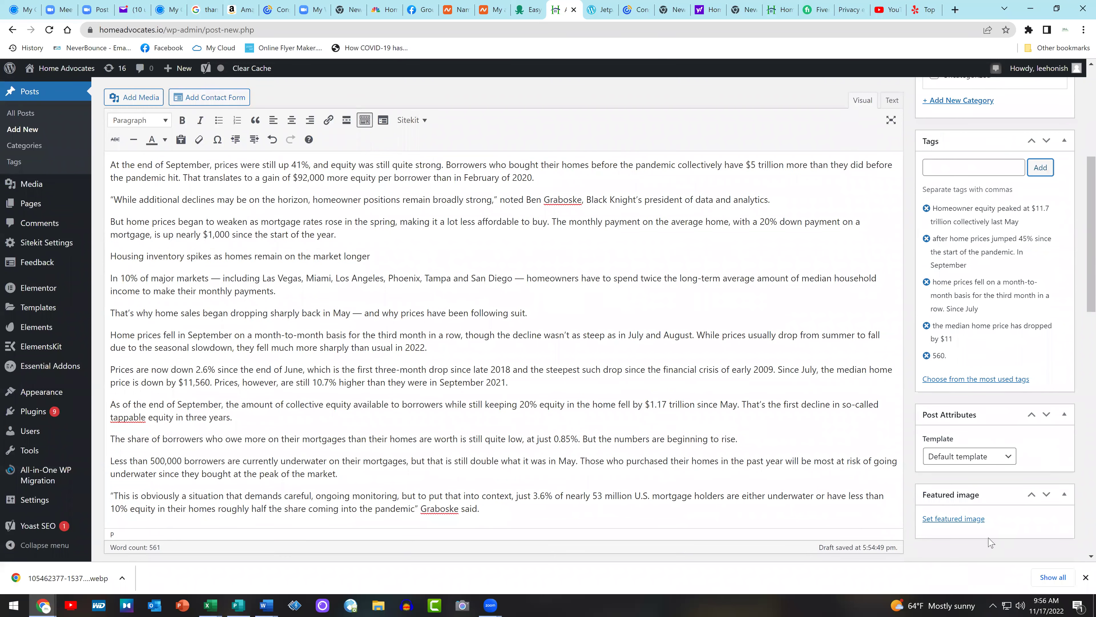
pyautogui.click(966, 518)
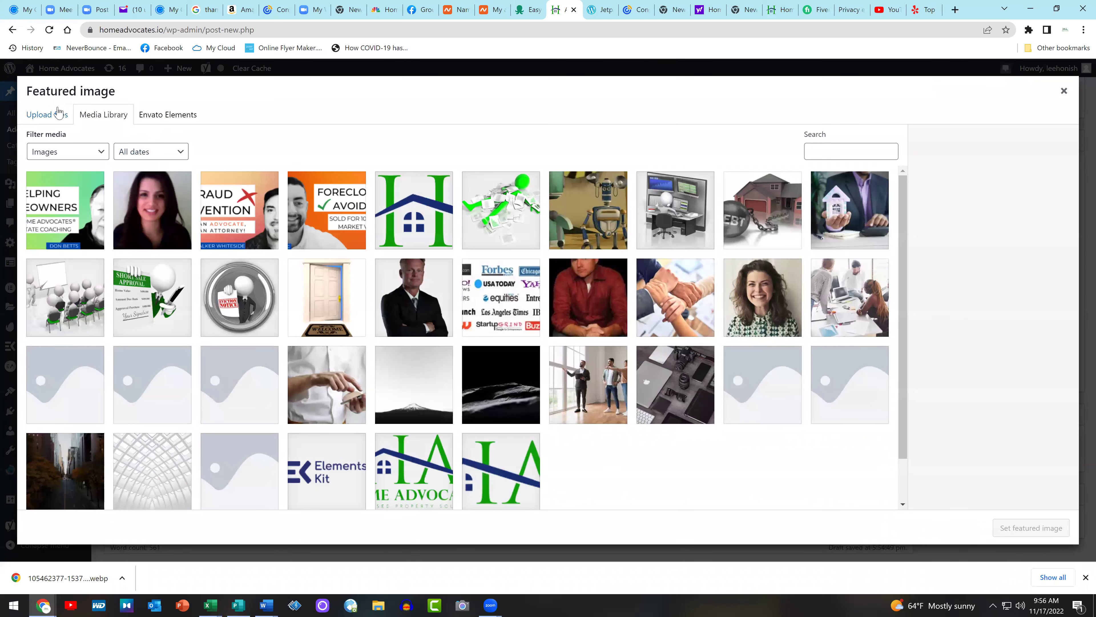
# Upload the downloaded house photo with the REDUCED sign
pyautogui.click(32, 114)
pyautogui.click(568, 306)
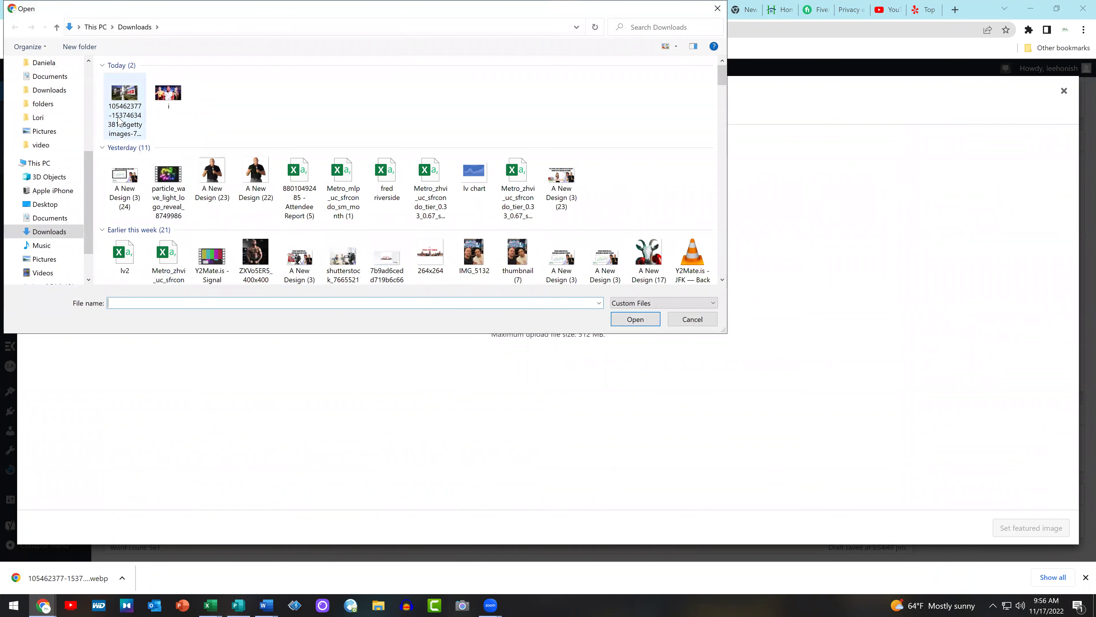
pyautogui.doubleClick(117, 117)
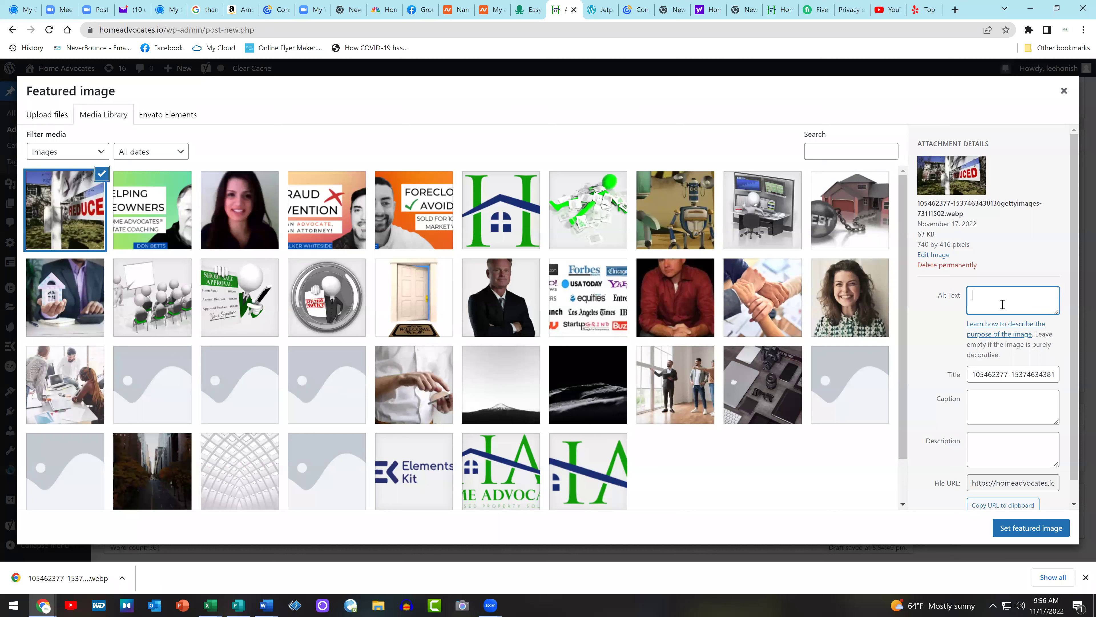
# Set alt text, title and description to 'home advocates' and make it the featured image
pyautogui.write('las vegas realtor')
pyautogui.press('BackSpace')
pyautogui.press('BackSpace')
pyautogui.press('BackSpace')
pyautogui.press('BackSpace')
pyautogui.press('BackSpace')
pyautogui.press('BackSpace')
pyautogui.press('BackSpace')
pyautogui.press('BackSpace')
pyautogui.press('BackSpace')
pyautogui.press('BackSpace')
pyautogui.press('BackSpace')
pyautogui.press('BackSpace')
pyautogui.press('BackSpace')
pyautogui.press('BackSpace')
pyautogui.press('BackSpace')
pyautogui.write('home advocates')
pyautogui.press('Tab')
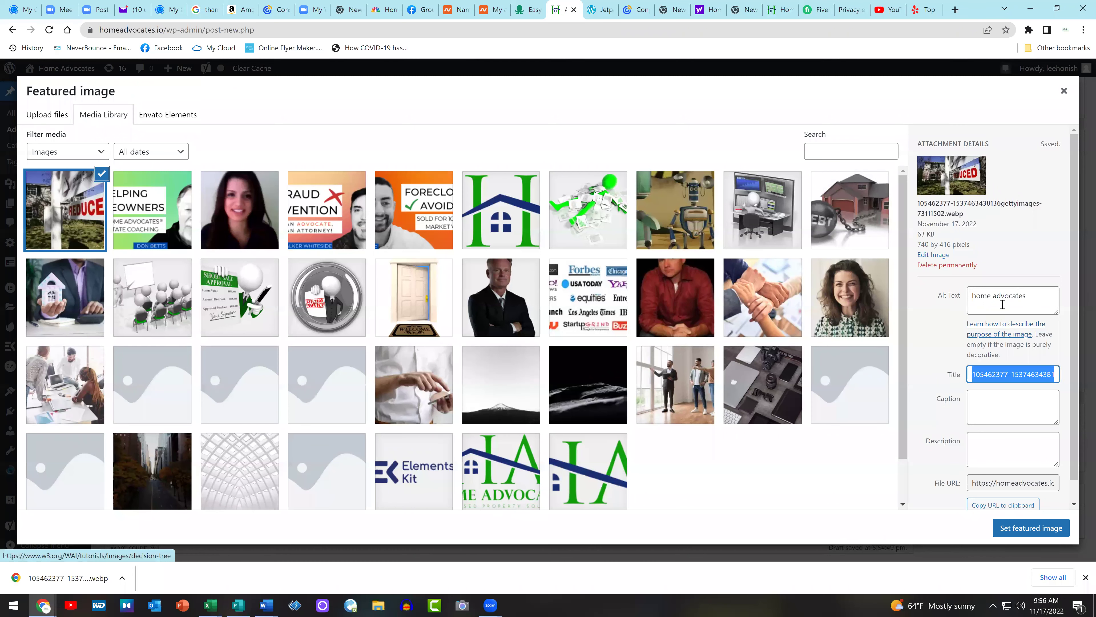
pyautogui.write('home')
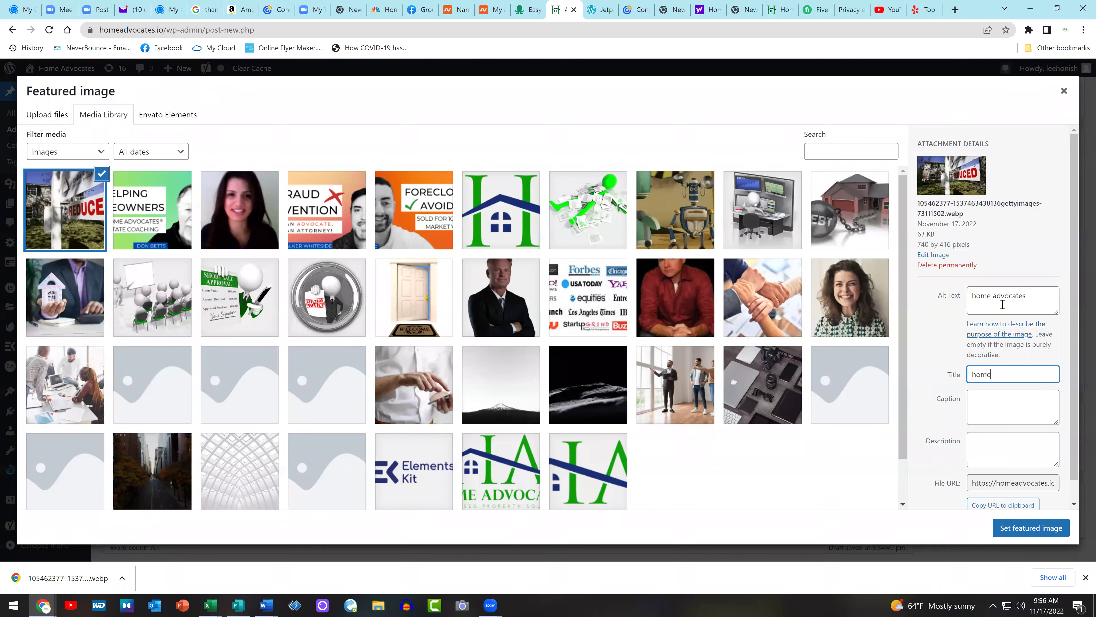
pyautogui.write(' advocates')
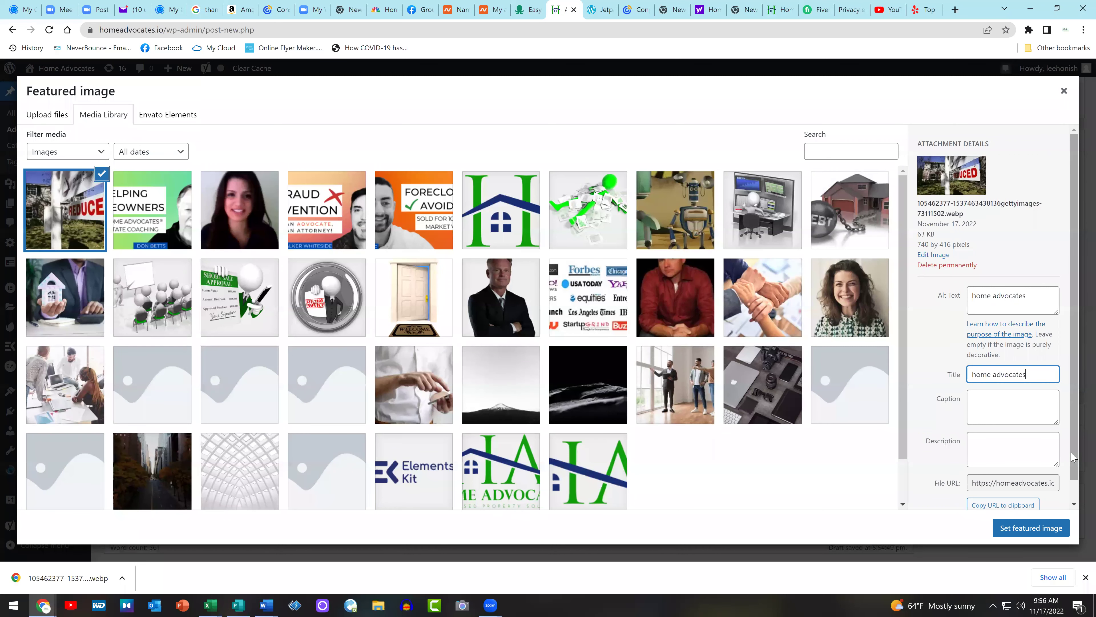
pyautogui.click(1035, 448)
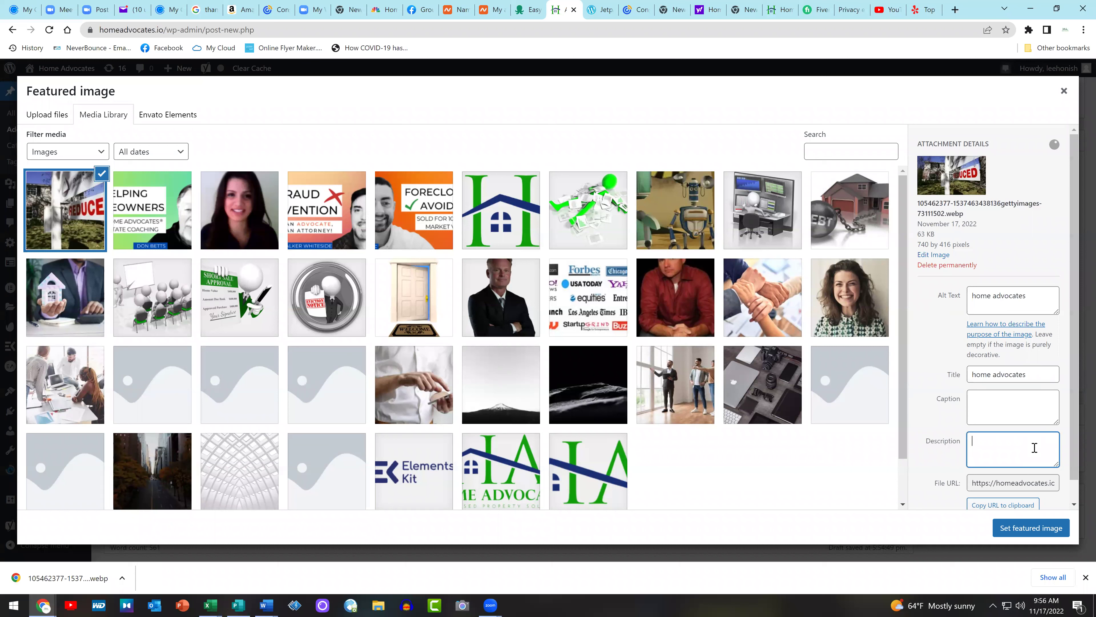
pyautogui.write('home advocates')
pyautogui.click(1034, 532)
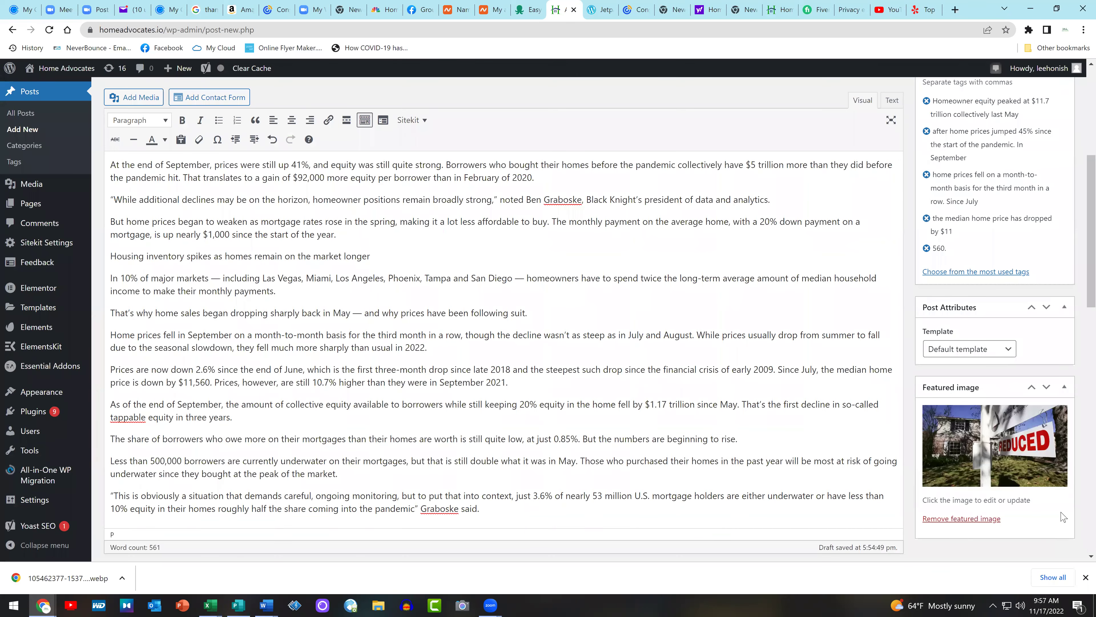
# Add a 'Home Advocates' line after the last paragraph, copy it, and make it Heading 1
pyautogui.scroll(6, 673, 413)
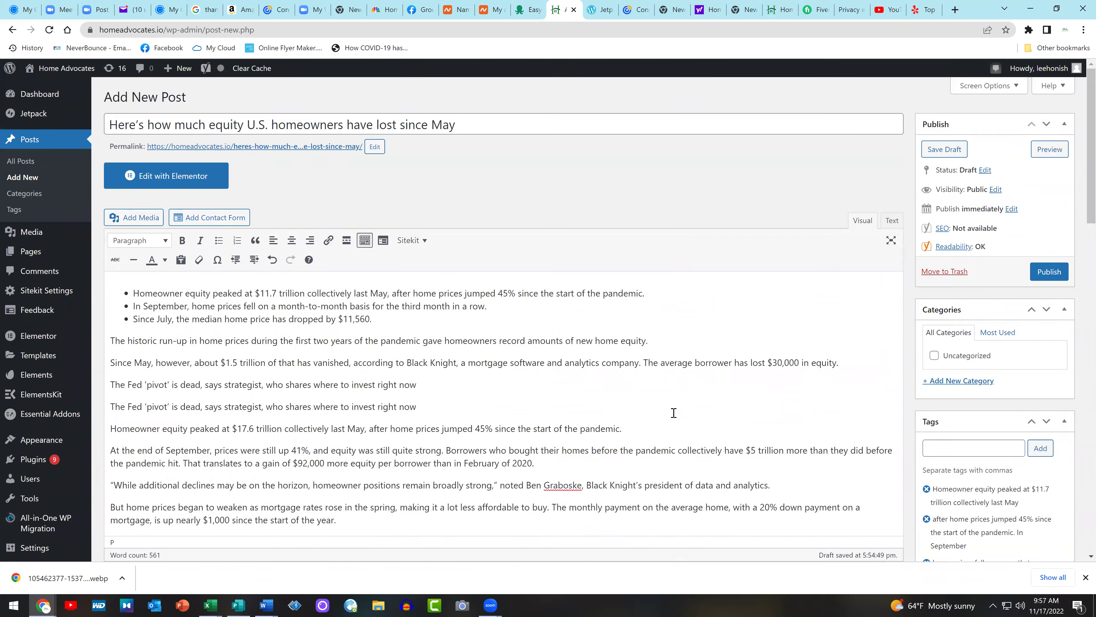
pyautogui.scroll(-8, 673, 413)
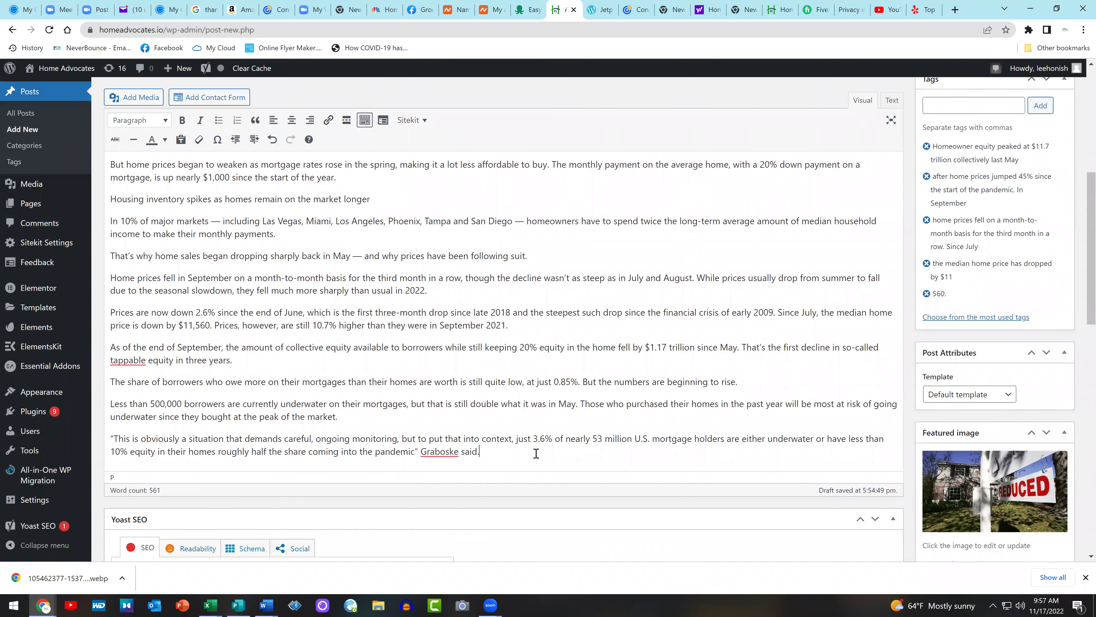
pyautogui.press('Return')
pyautogui.press('Return')
pyautogui.write('Home A')
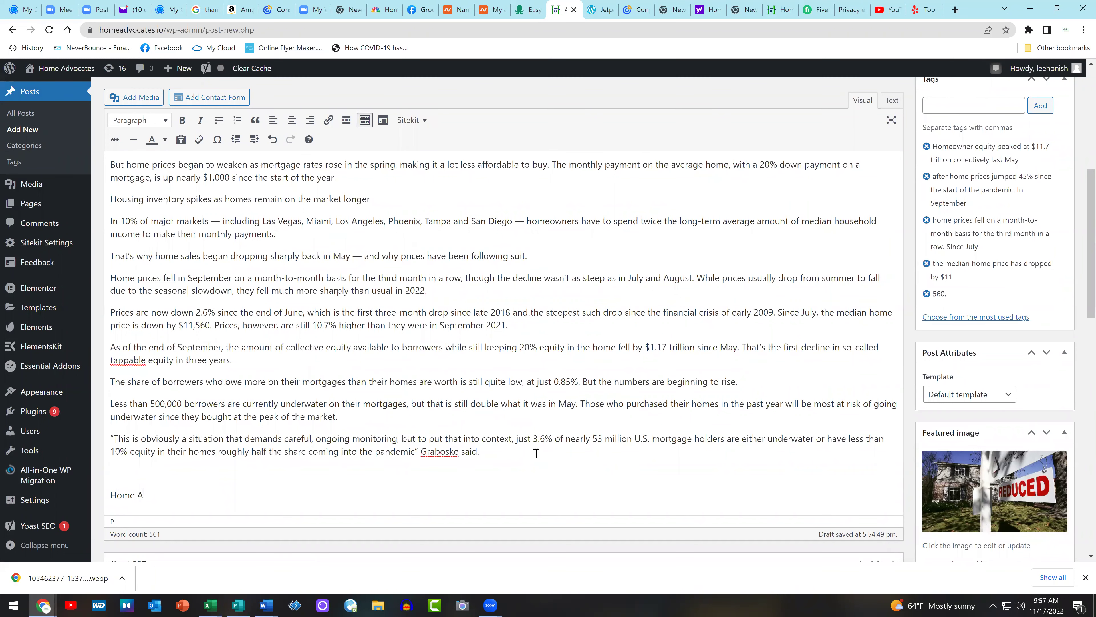
pyautogui.write('dvocates')
pyautogui.doubleClick(155, 495)
pyautogui.click(154, 496)
pyautogui.moveTo(195, 502); pyautogui.dragTo(107, 497)
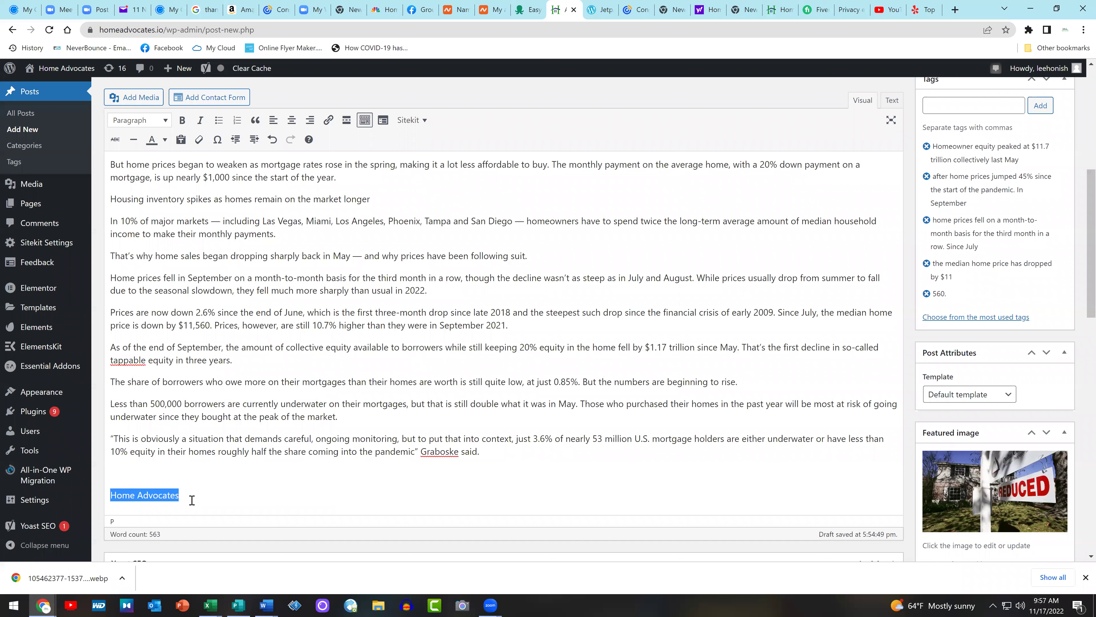
pyautogui.rightClick(155, 493)
pyautogui.click(185, 350)
pyautogui.click(139, 120)
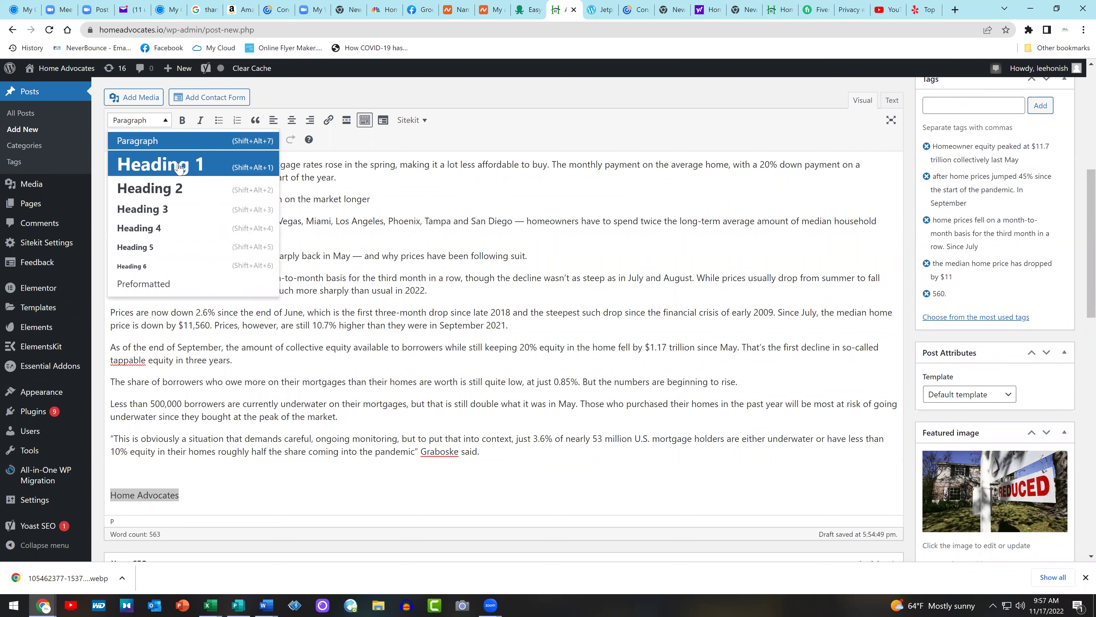
pyautogui.click(147, 164)
pyautogui.click(558, 388)
# Add the business phone number and e-mail address on a second line under the heading
pyautogui.scroll(10, 691, 385)
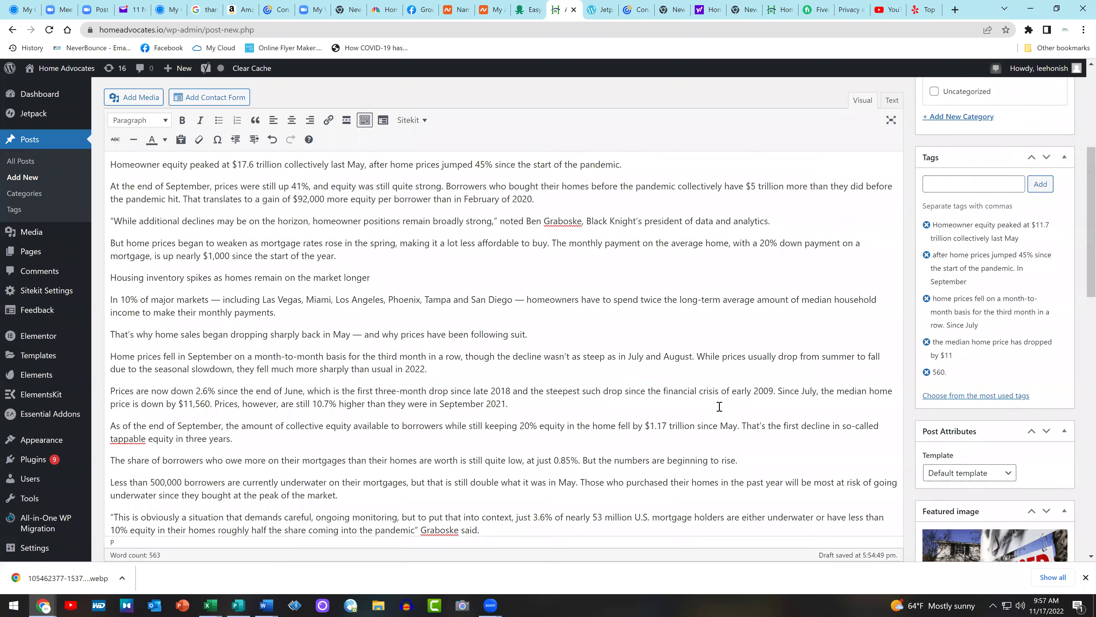
pyautogui.hotkey('ctrl', 'End')
pyautogui.write(':')
pyautogui.press('BackSpace')
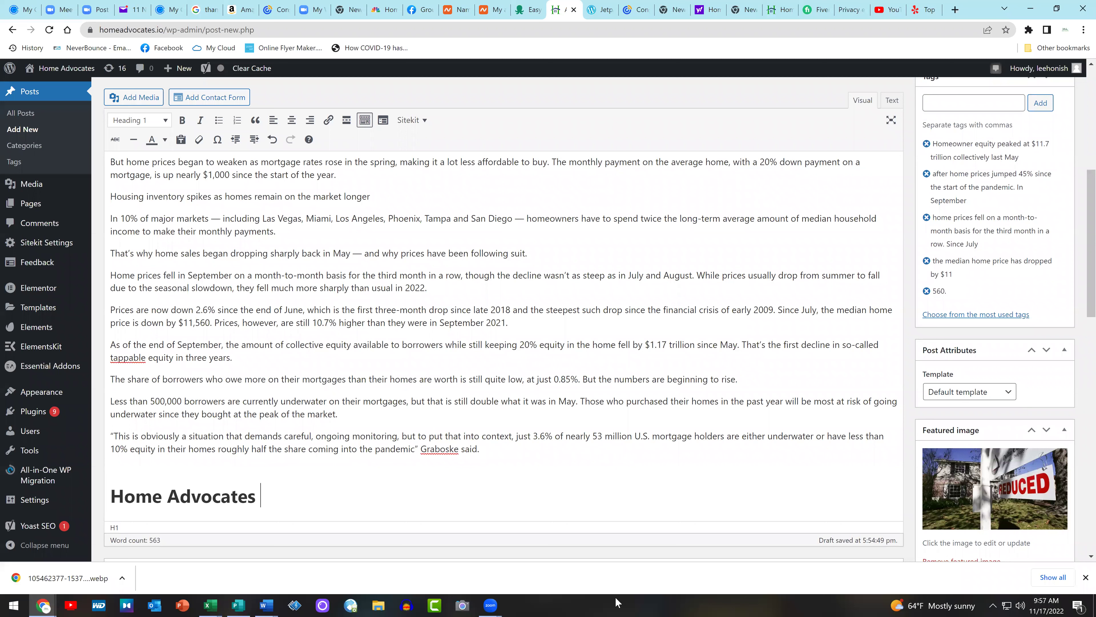
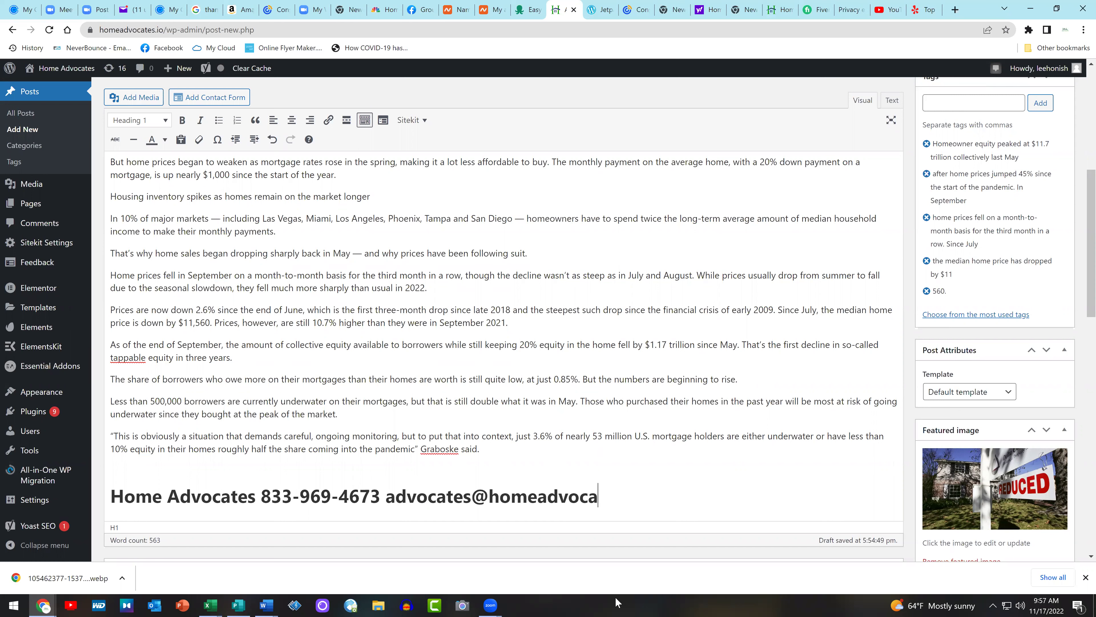
pyautogui.click(262, 496)
pyautogui.hotkey('shift', 'Return')
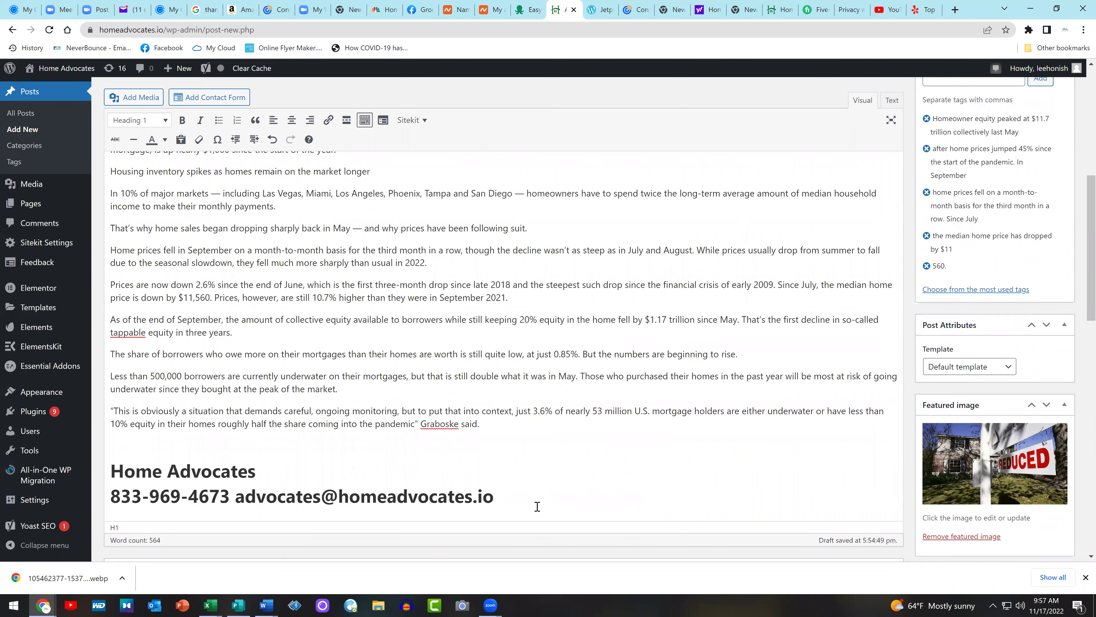
# Copy the 'Home Advocates' heading text
pyautogui.click(278, 475)
pyautogui.moveTo(271, 473); pyautogui.dragTo(118, 467)
pyautogui.rightClick(156, 467)
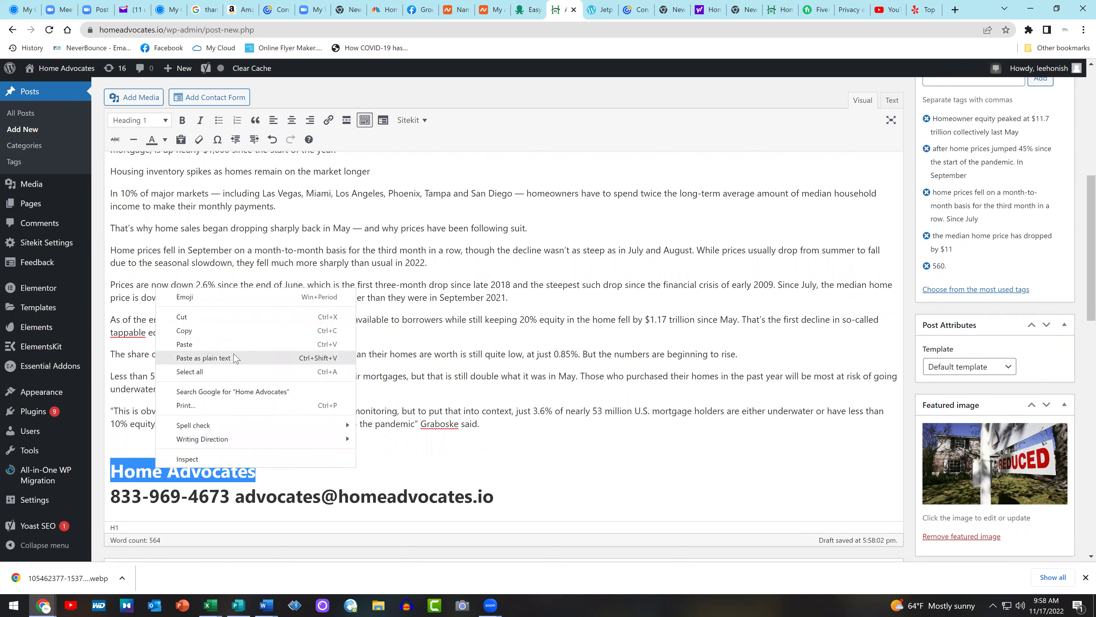
pyautogui.click(249, 331)
pyautogui.scroll(8, 995, 322)
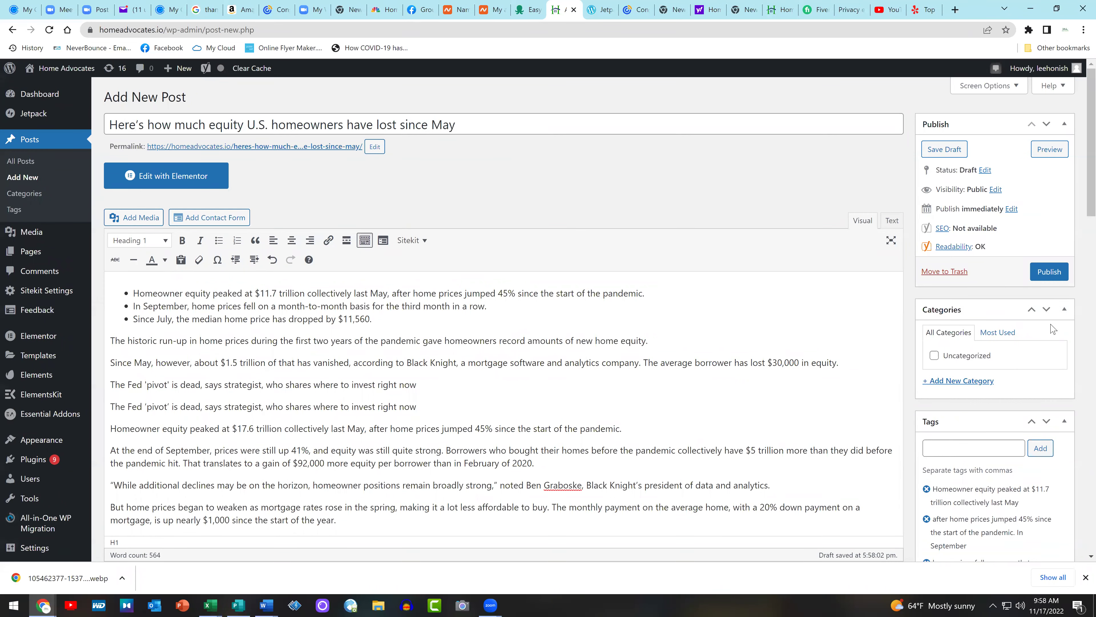
pyautogui.scroll(-1, 1020, 386)
# Add the copied 'Home Advocates' text as a tag on the post
pyautogui.click(989, 396)
pyautogui.hotkey('ctrl', 'v')
pyautogui.click(1040, 391)
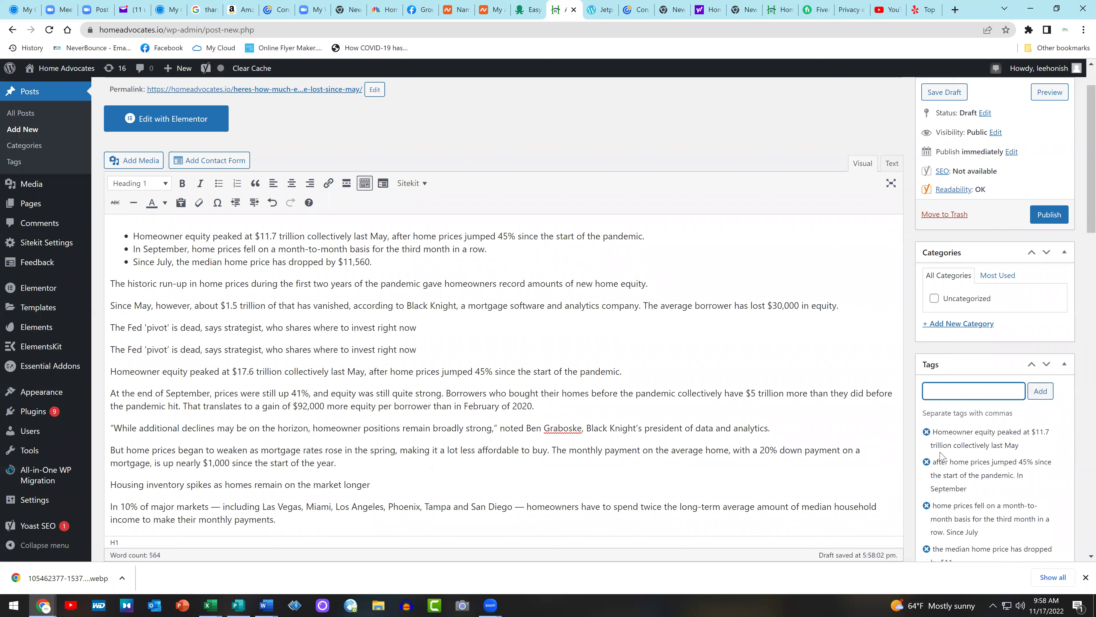
# Publish the post and view its live page via the permalink
pyautogui.scroll(2, 696, 343)
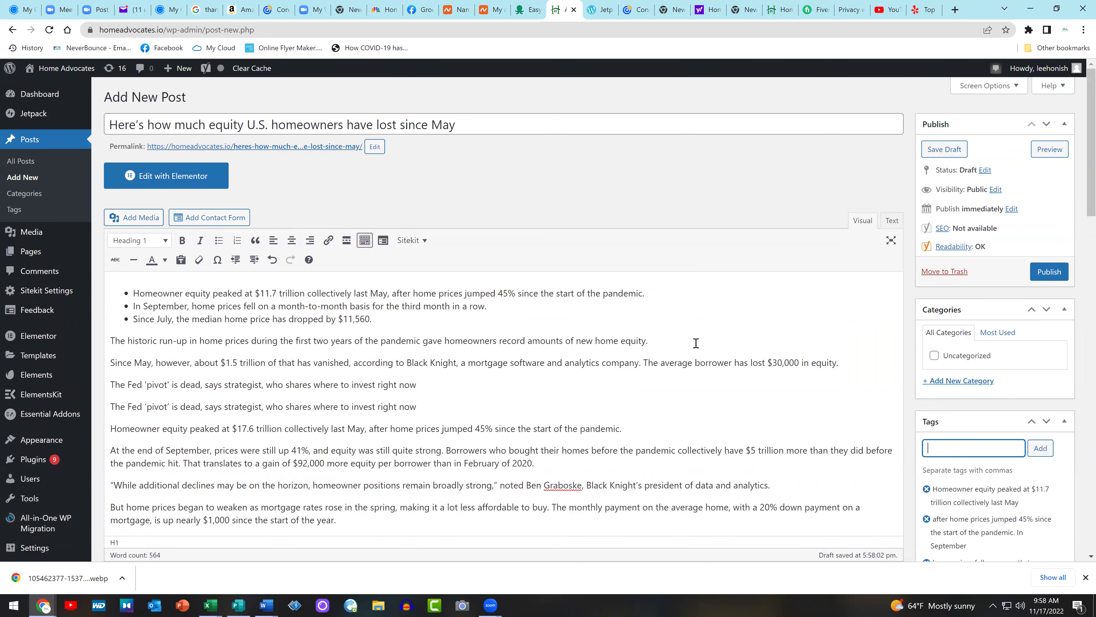
pyautogui.click(1049, 271)
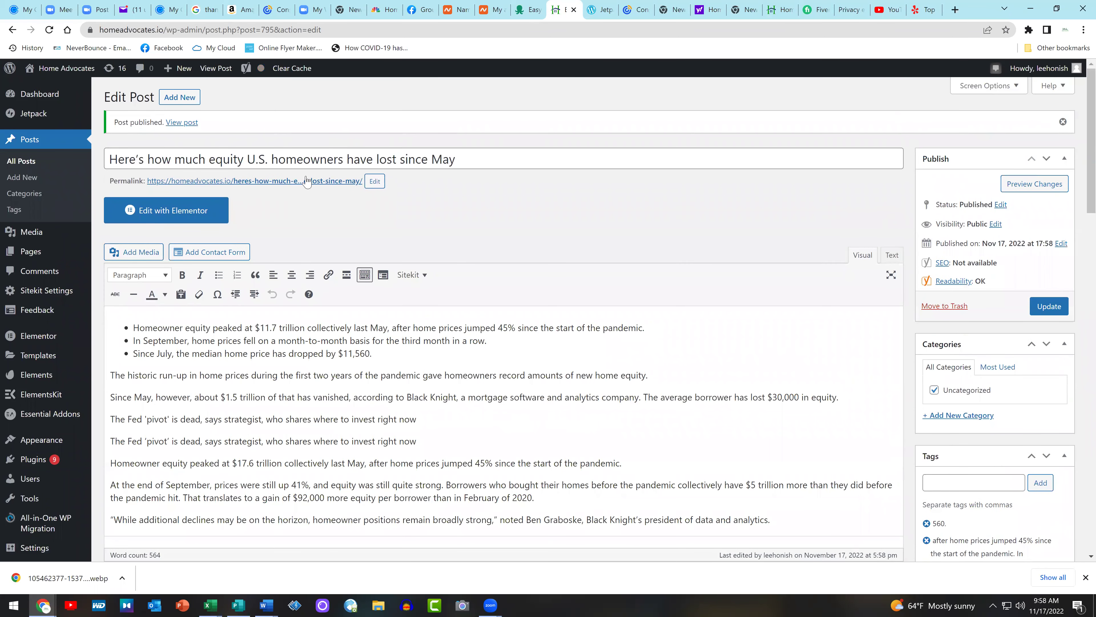
pyautogui.click(302, 180)
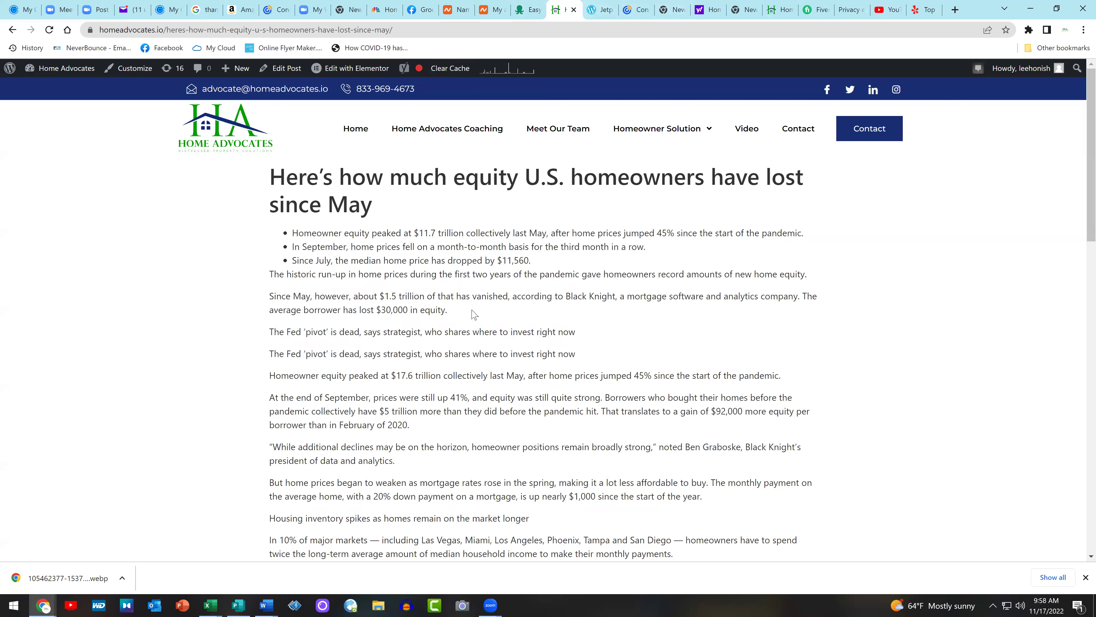
pyautogui.moveTo(417, 9); pyautogui.dragTo(555, 3)
pyautogui.click(557, 6)
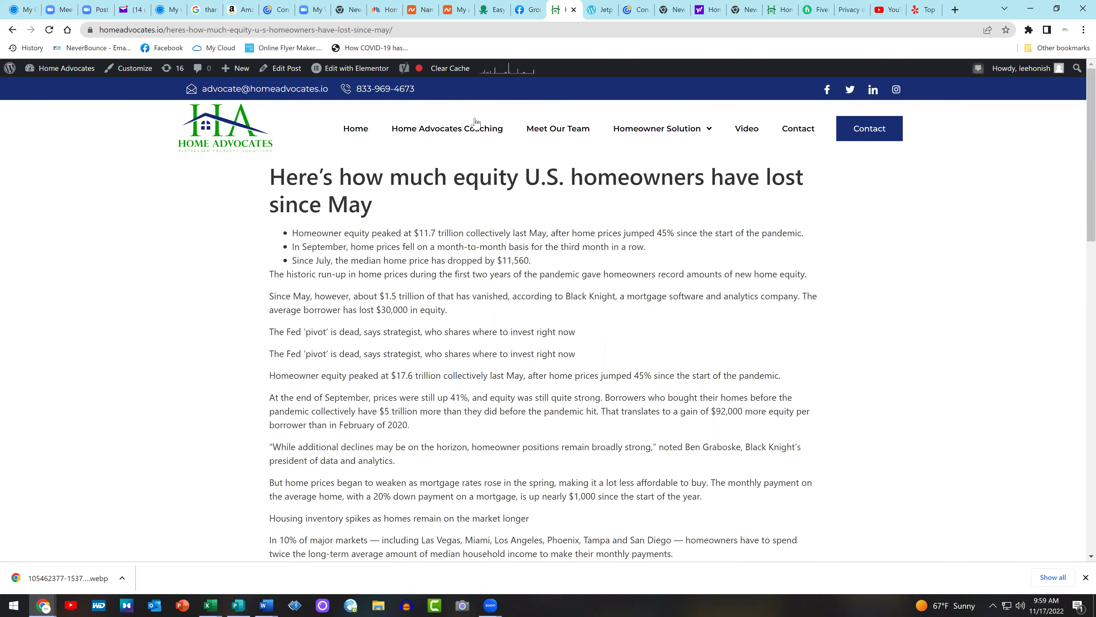
# Go to the Home Advocates page from the Facebook home feed shortcut
pyautogui.click(527, 9)
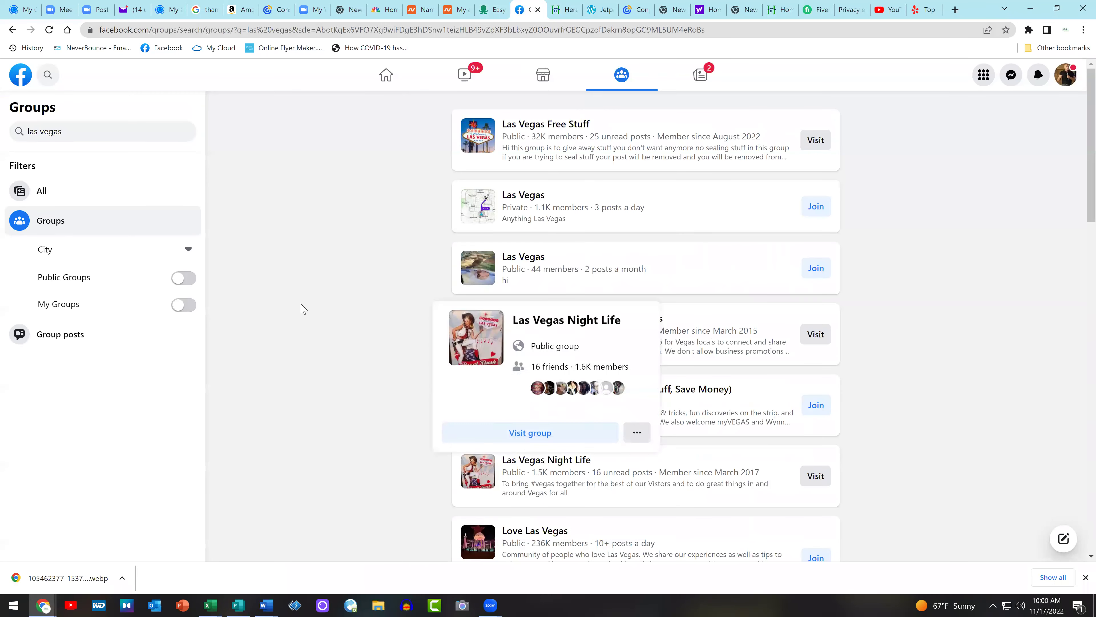
pyautogui.click(21, 77)
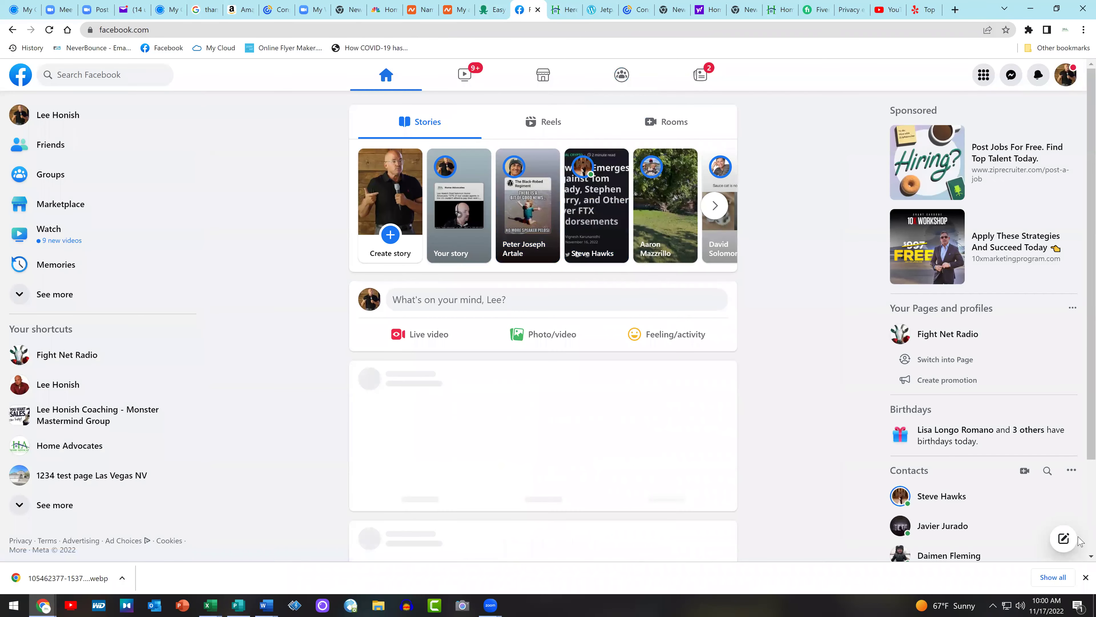
pyautogui.click(54, 449)
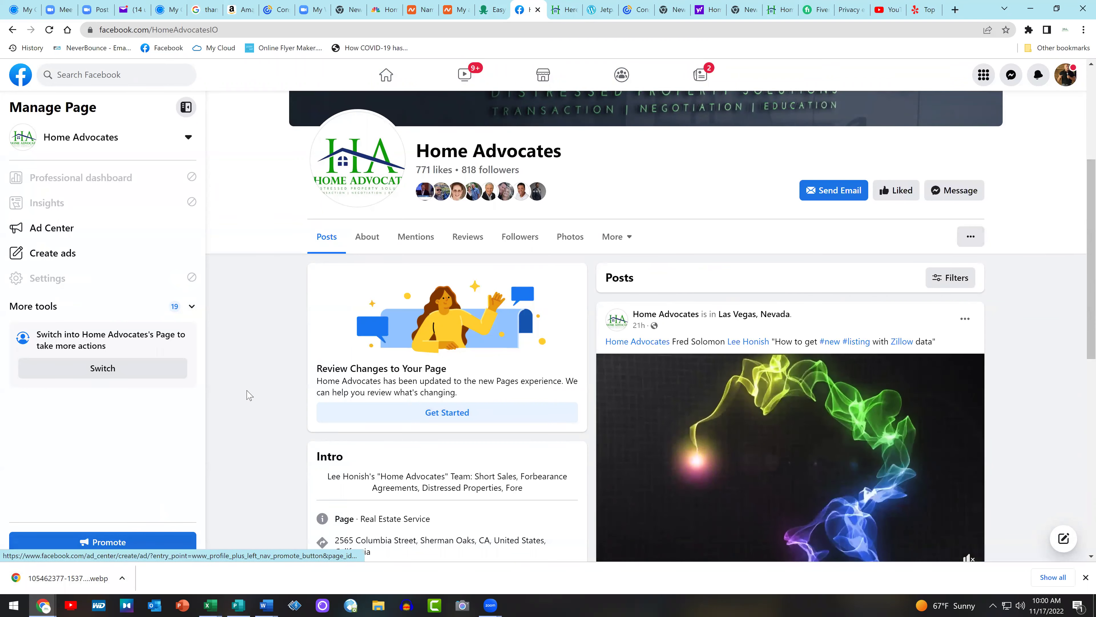
pyautogui.scroll(-1, 245, 391)
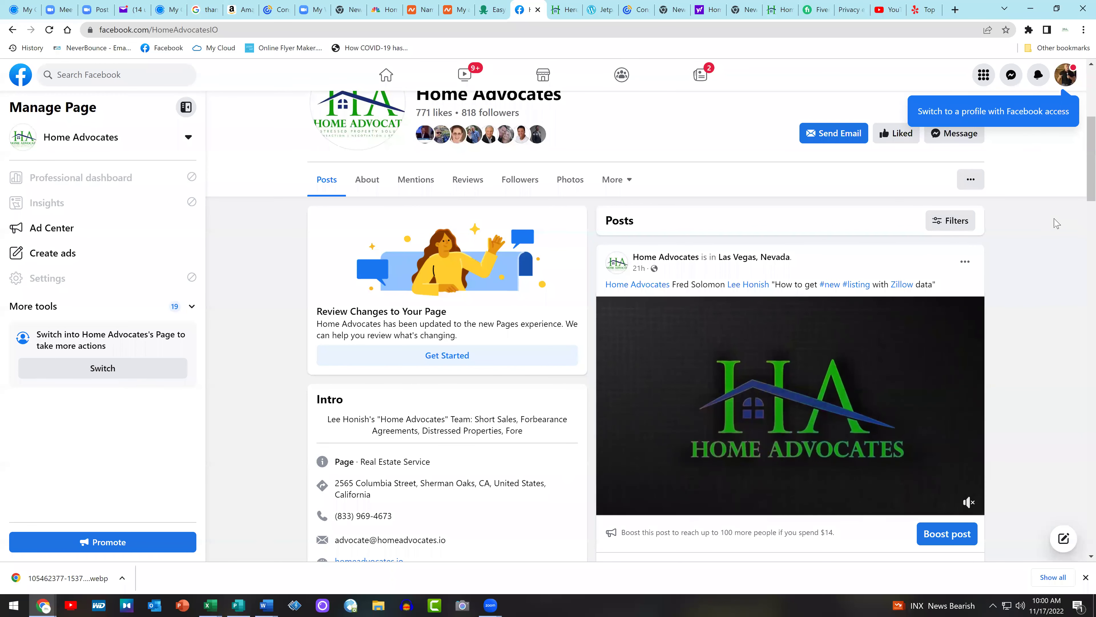
# Switch to acting as the Home Advocates profile from the account menu
pyautogui.click(1063, 77)
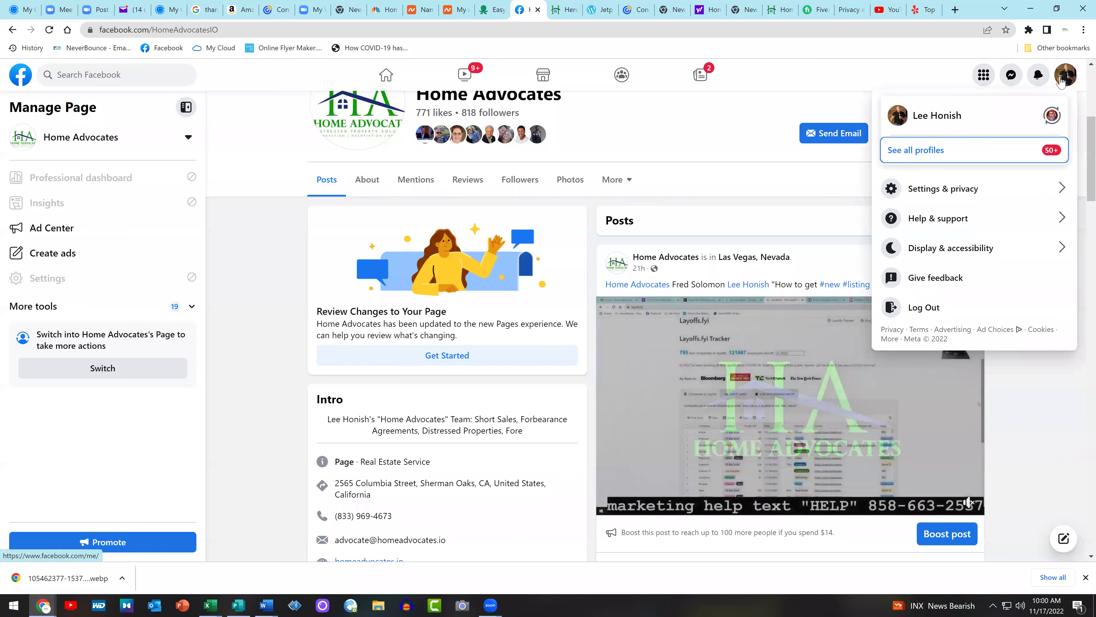
pyautogui.click(991, 156)
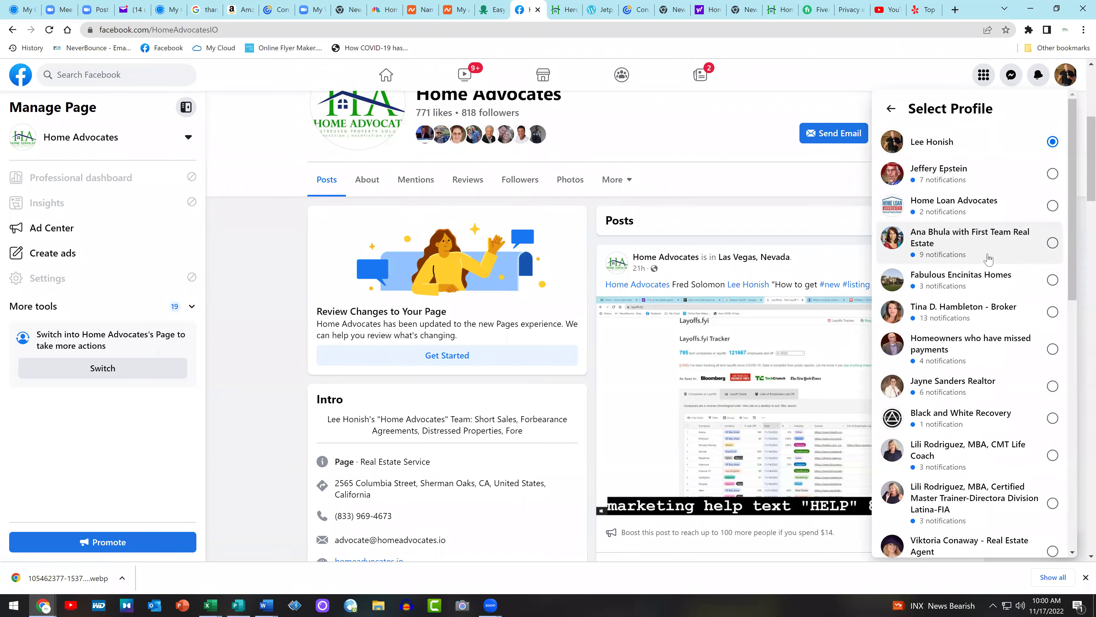
pyautogui.scroll(-6, 989, 259)
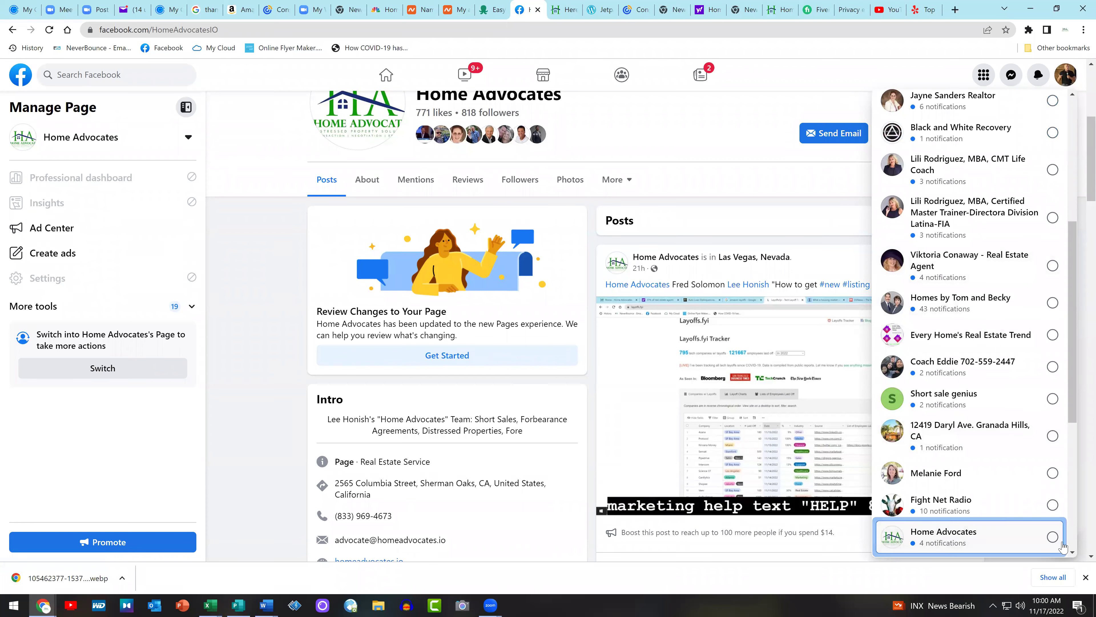
pyautogui.click(1053, 536)
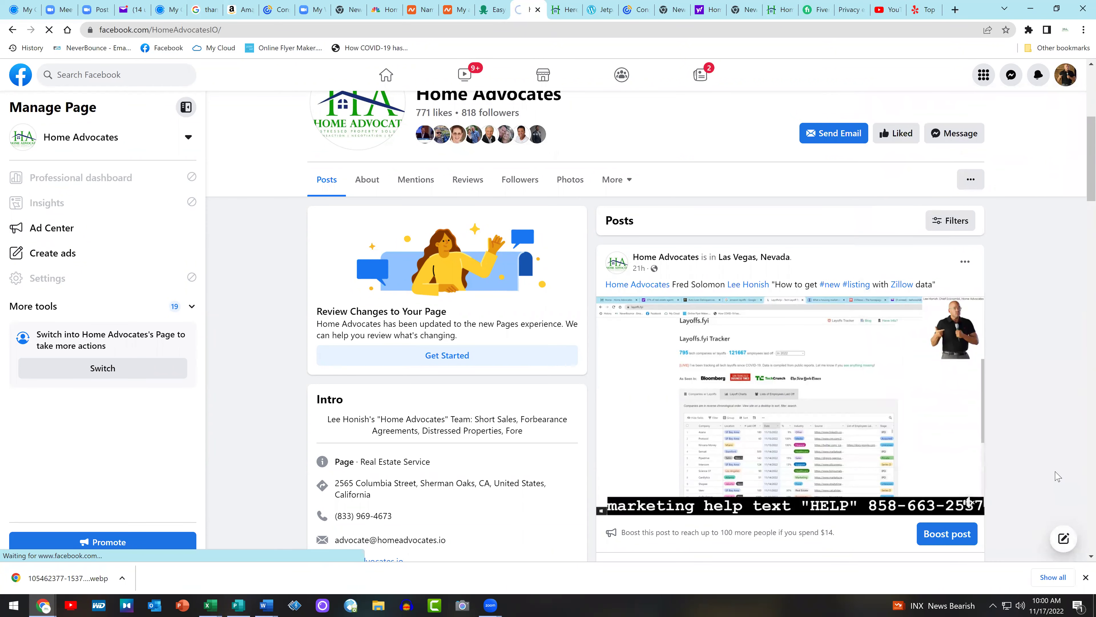
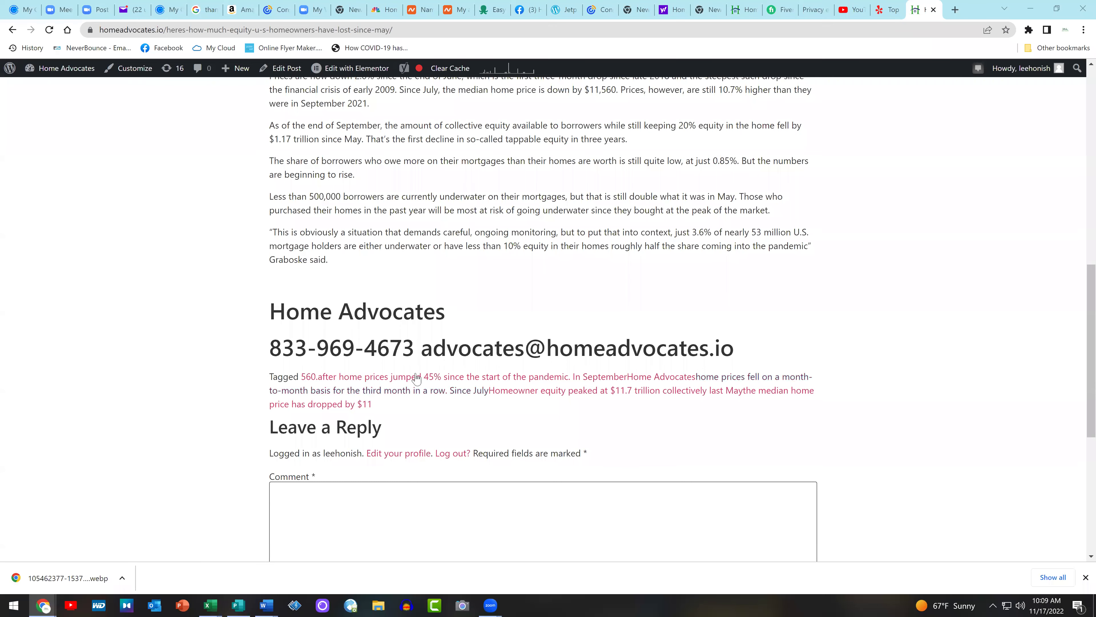
# Scroll to the top of the live equity article and select its headline and bullets, then deselect them
pyautogui.scroll(10, 1040, 348)
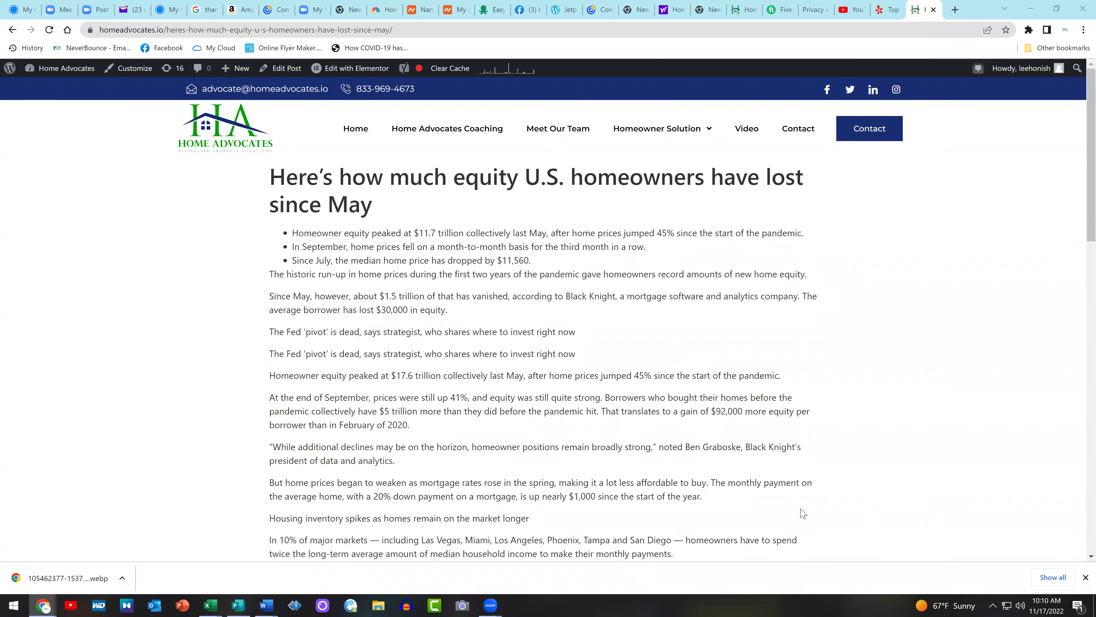
pyautogui.moveTo(553, 539); pyautogui.dragTo(293, 178)
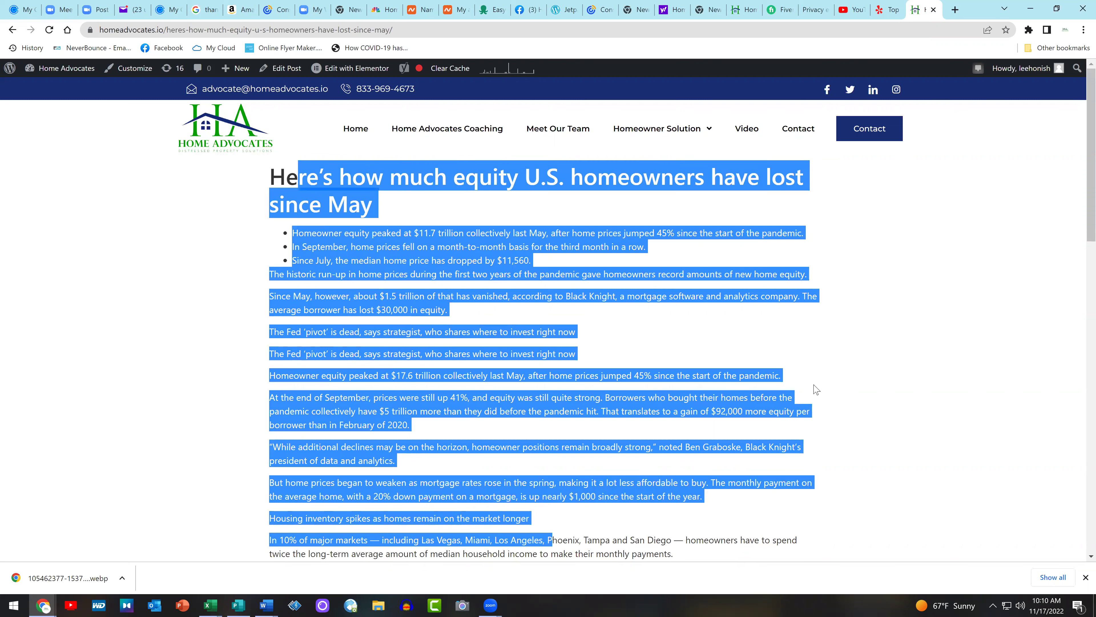
pyautogui.click(1067, 339)
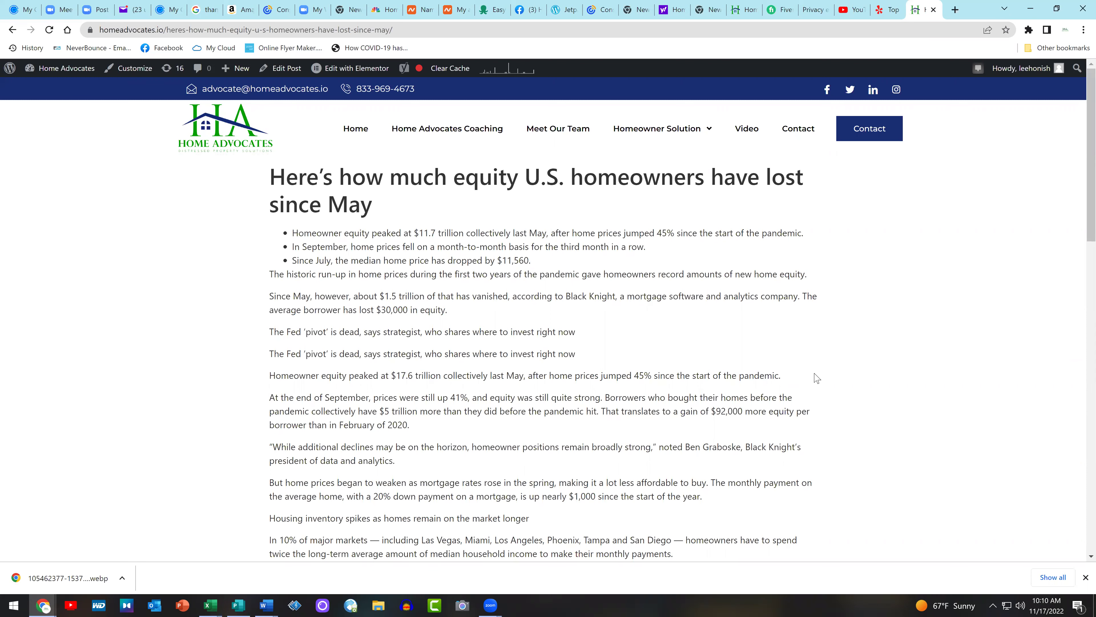
pyautogui.scroll(-2, 817, 377)
pyautogui.scroll(2, 817, 377)
# Search 'meme maker' in a new tab, open Imgflip, and copy its page address
pyautogui.click(955, 10)
pyautogui.write('mem')
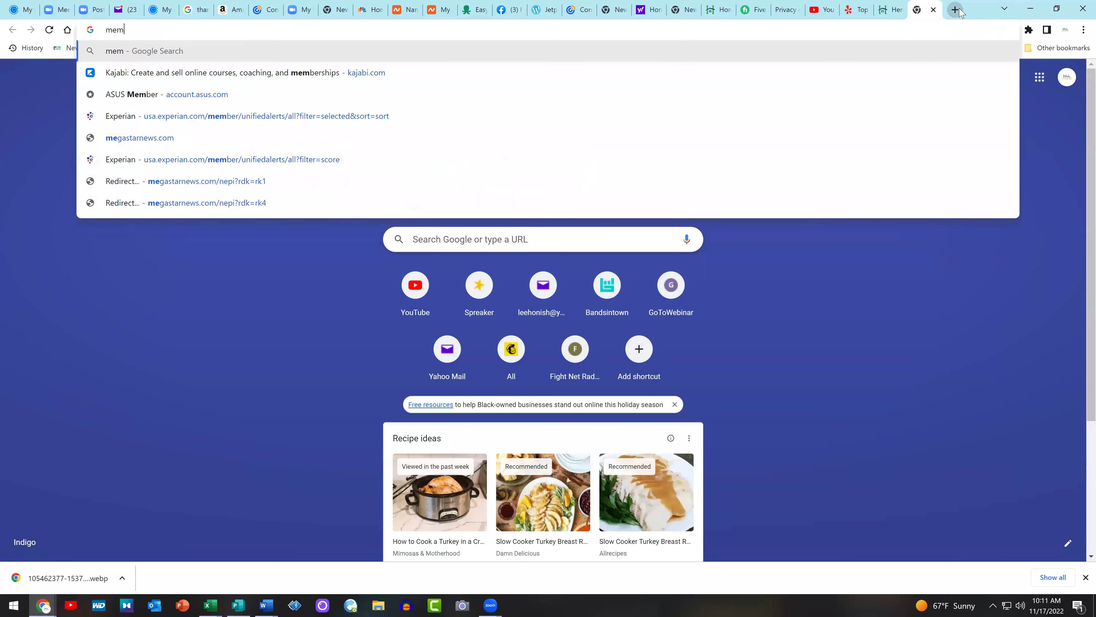
pyautogui.write('e maker')
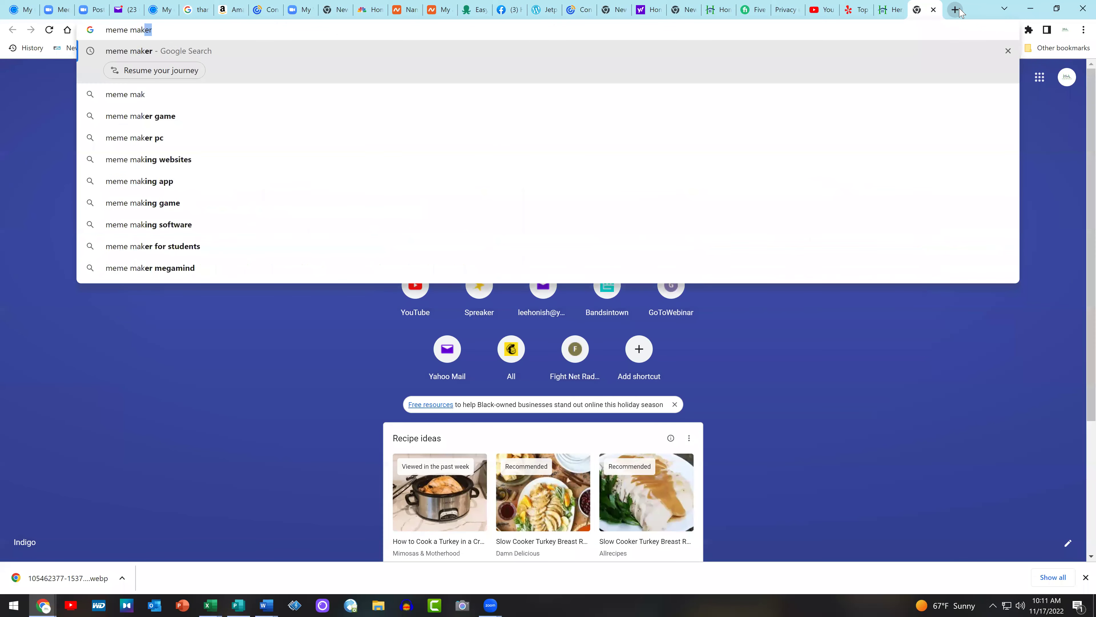
pyautogui.press('Return')
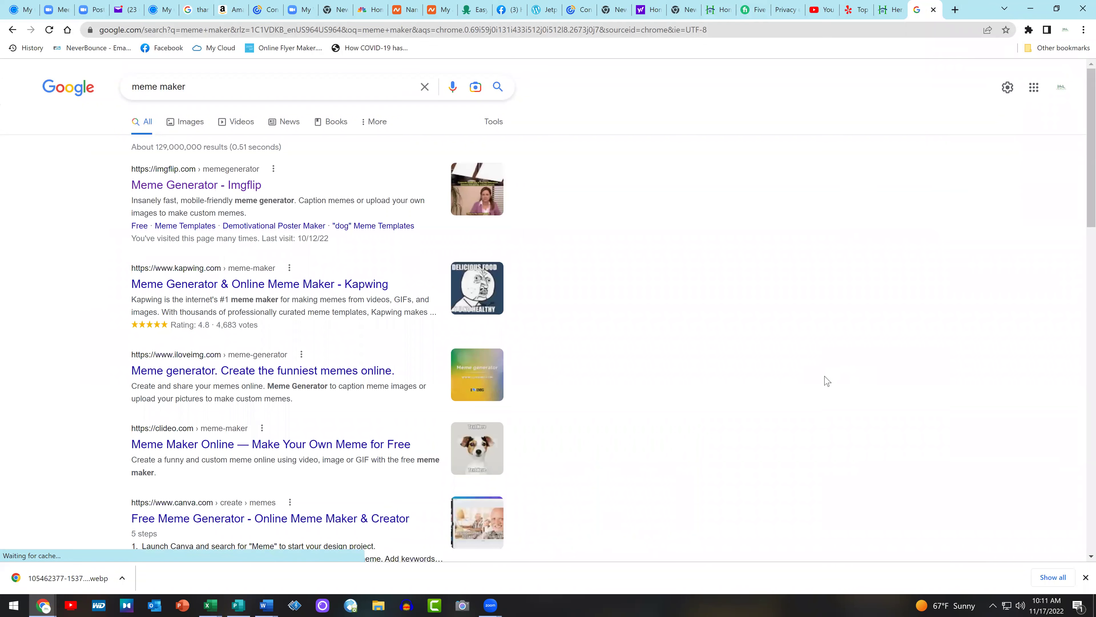
pyautogui.click(189, 193)
pyautogui.click(168, 32)
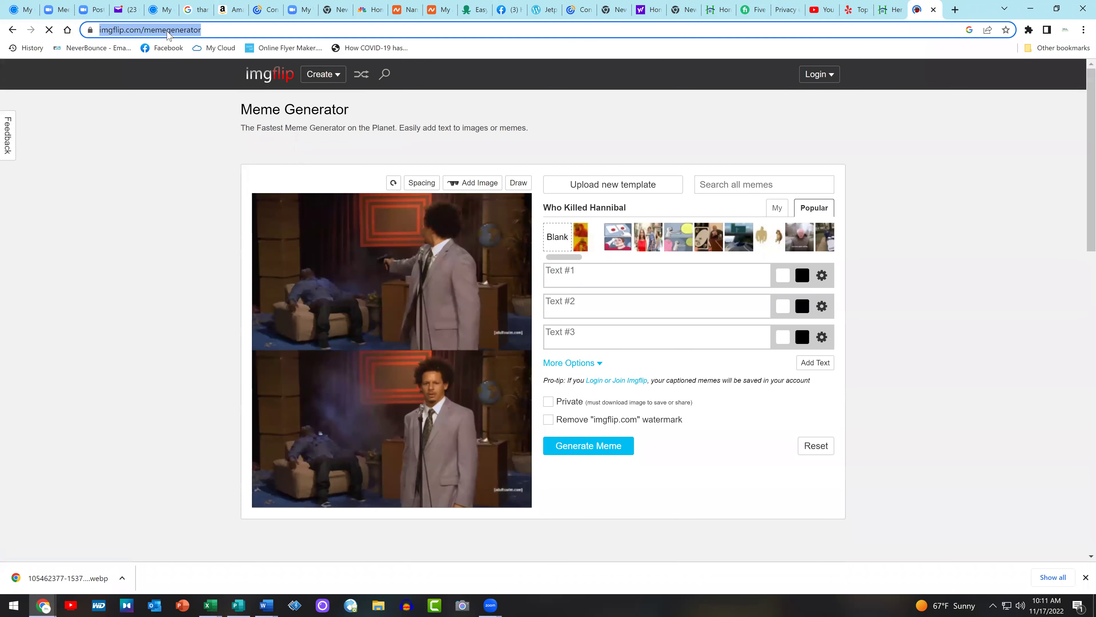
pyautogui.rightClick(167, 31)
pyautogui.click(231, 110)
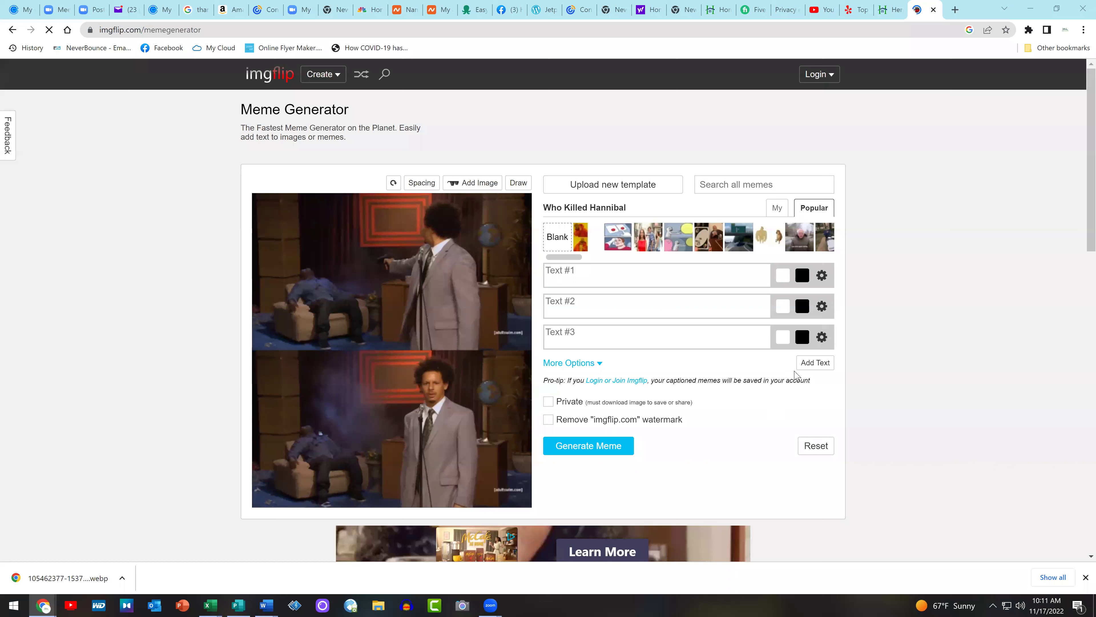
# Choose the Distracted Boyfriend template and caption Text #1 'equity'
pyautogui.click(648, 243)
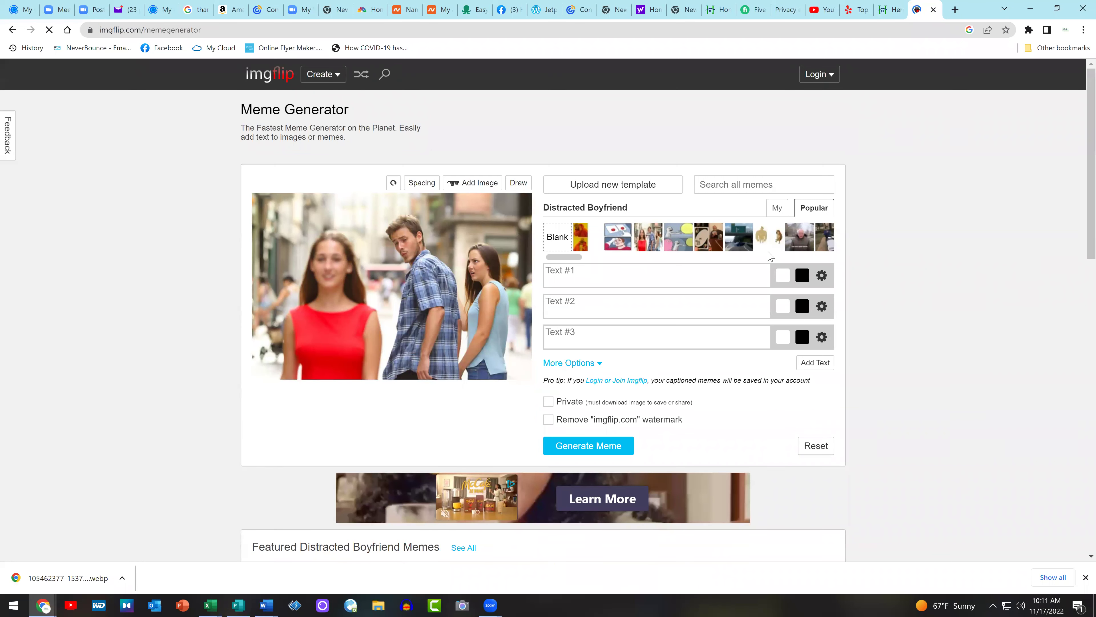
pyautogui.click(630, 276)
pyautogui.write('a')
pyautogui.click(586, 311)
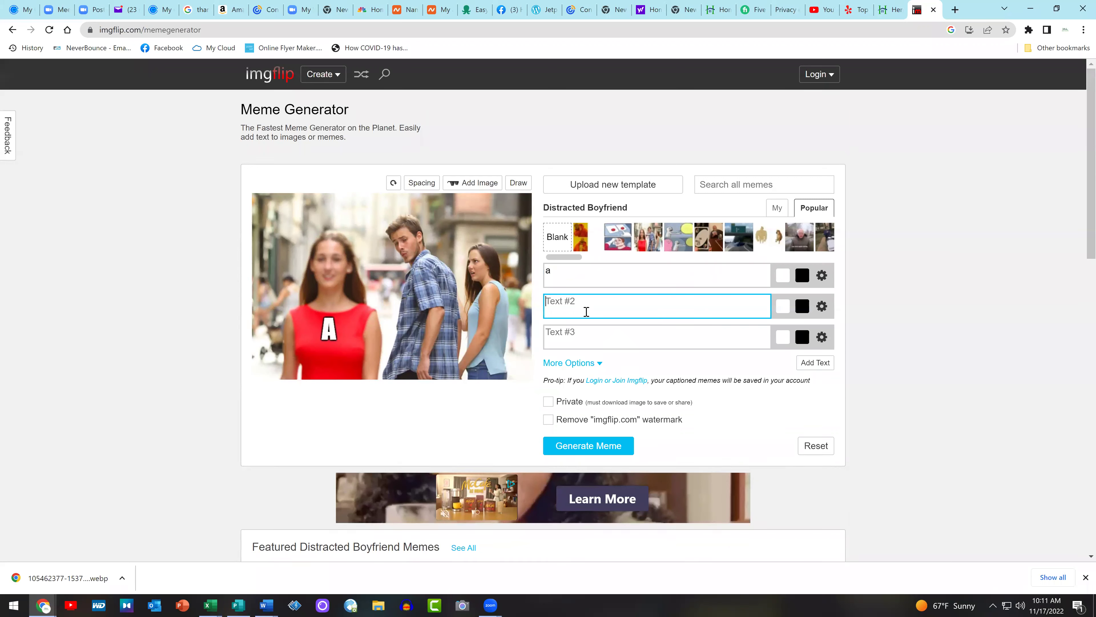
pyautogui.click(568, 277)
pyautogui.moveTo(568, 277); pyautogui.dragTo(542, 280)
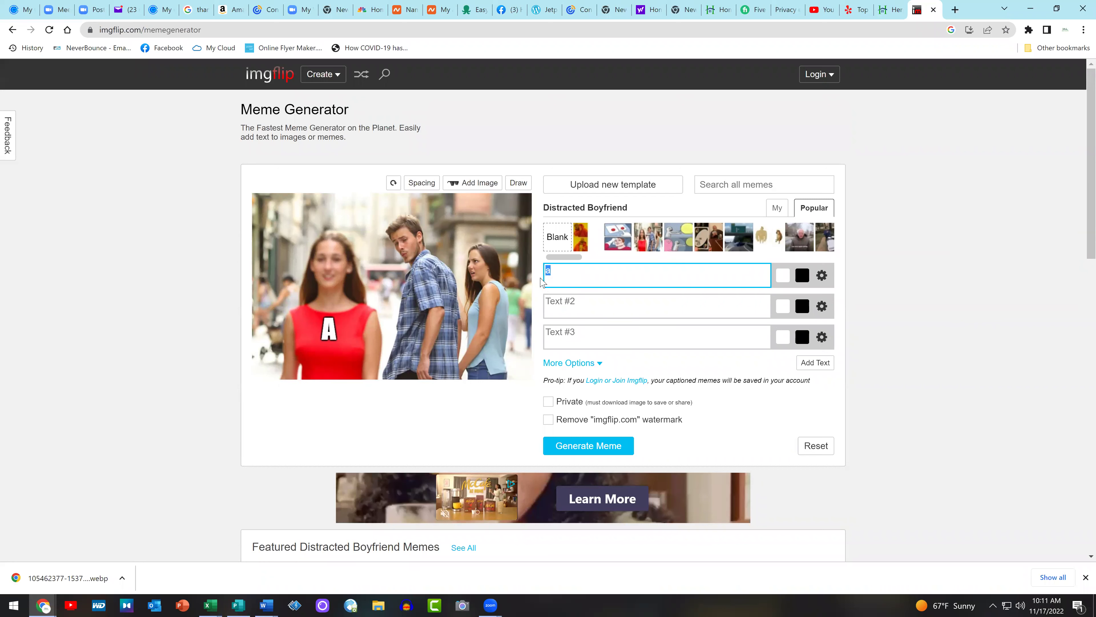
pyautogui.write('equity')
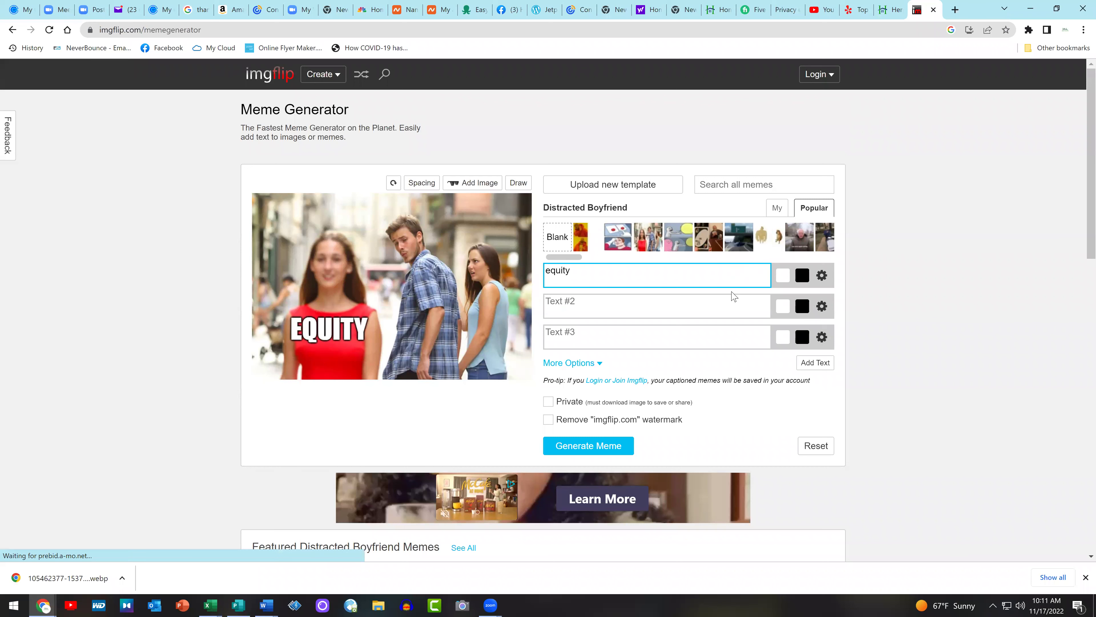
# Caption Text #2 'buyers' and Text #3 'sellers', and change Text #1 to 'low prices'
pyautogui.click(597, 303)
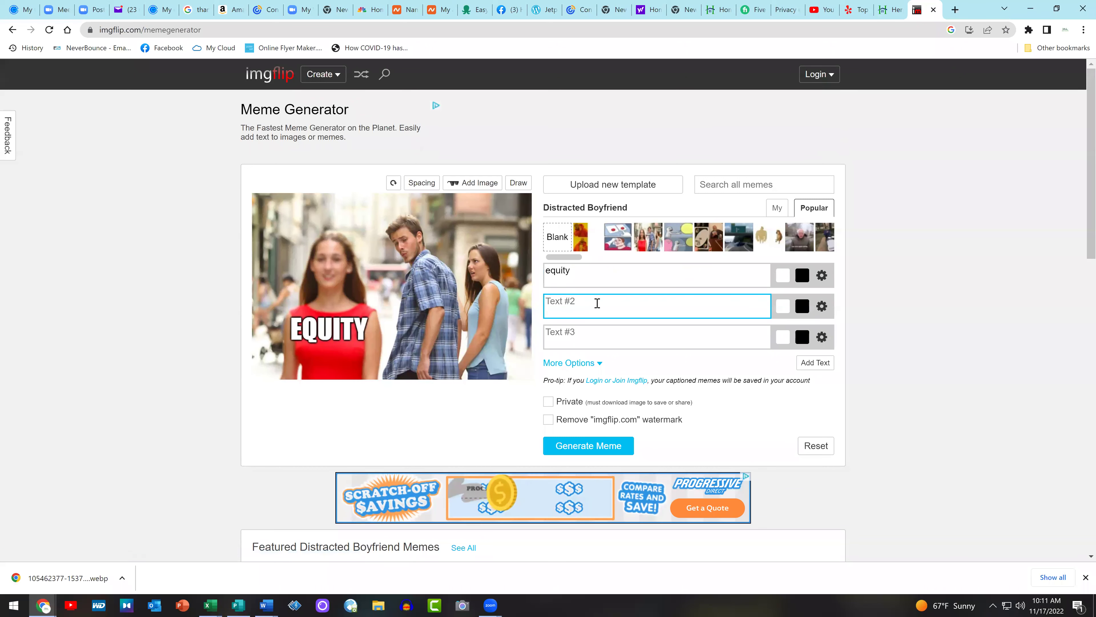
pyautogui.write('b')
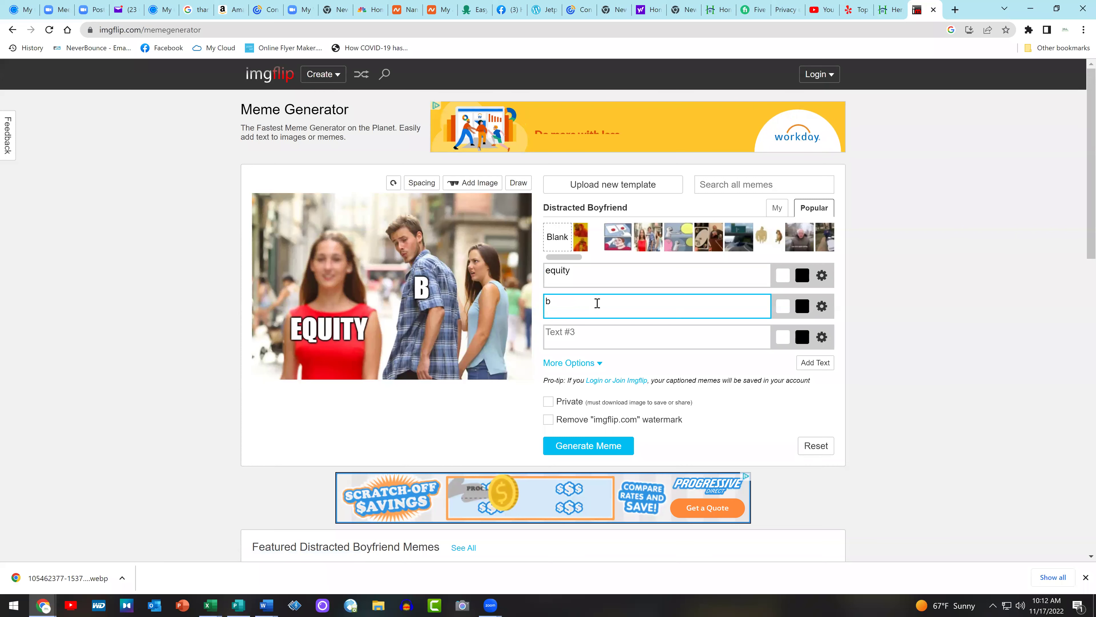
pyautogui.write('uyers')
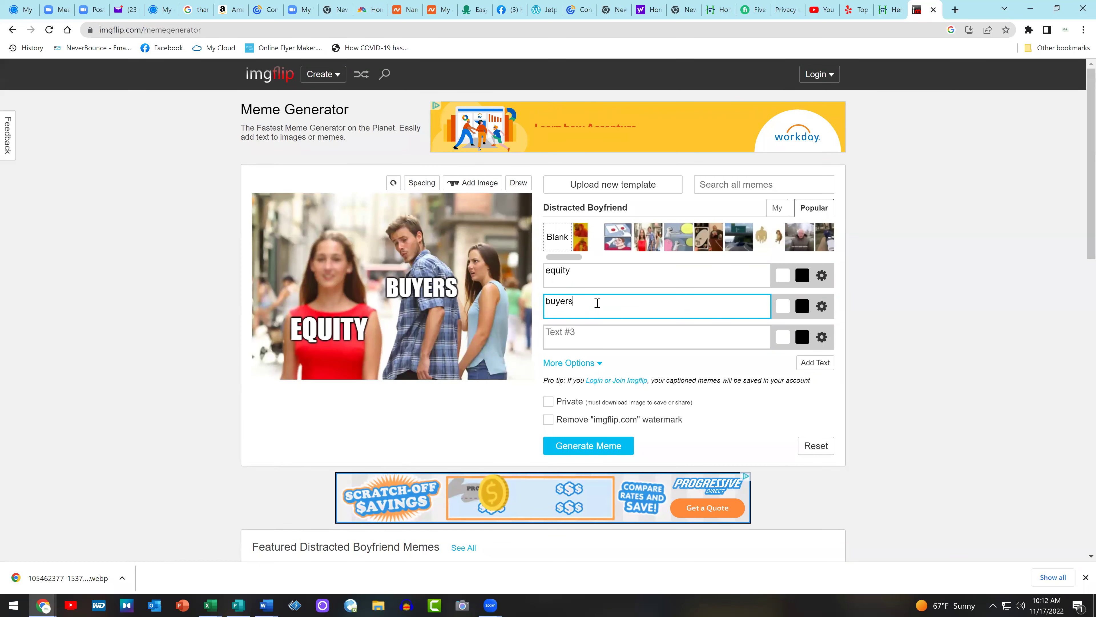
pyautogui.press('Tab')
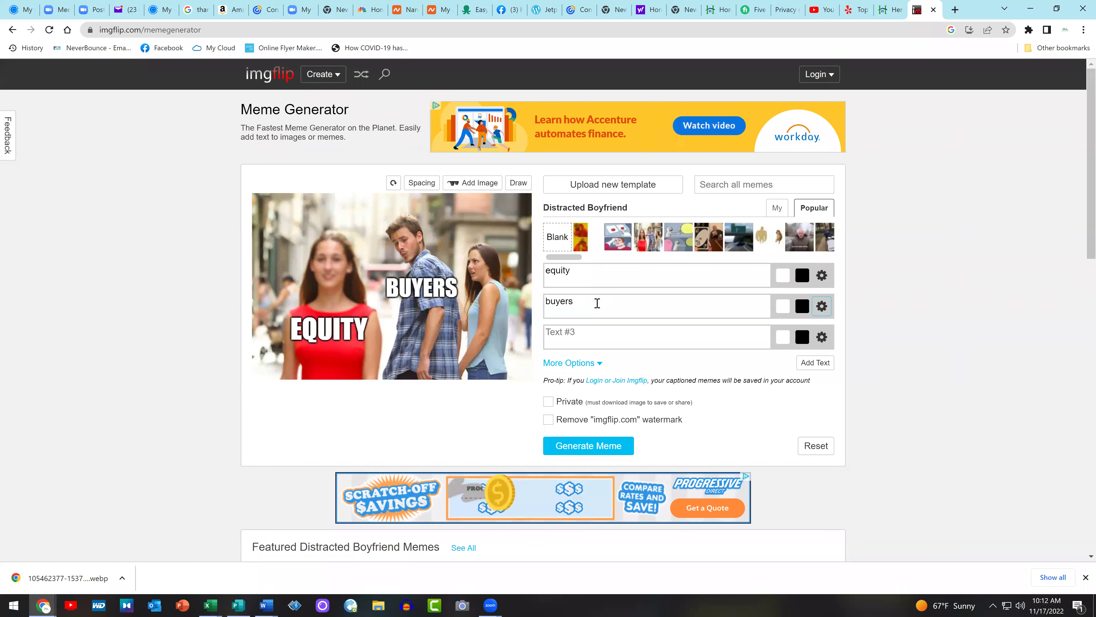
pyautogui.click(608, 338)
pyautogui.write('sellers')
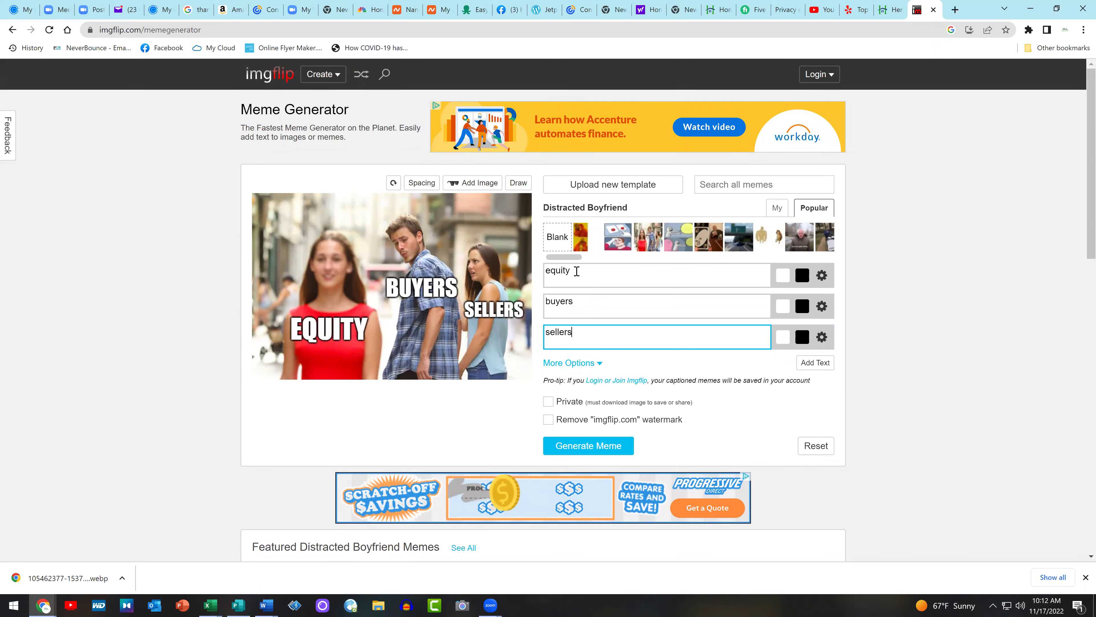
pyautogui.doubleClick(558, 271)
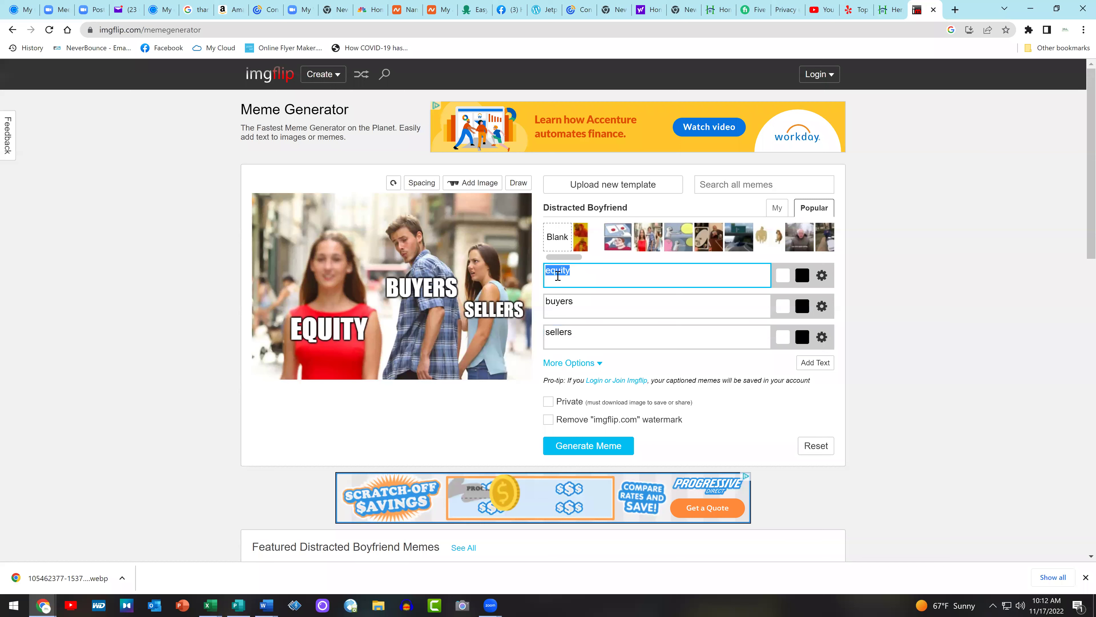
pyautogui.write('low')
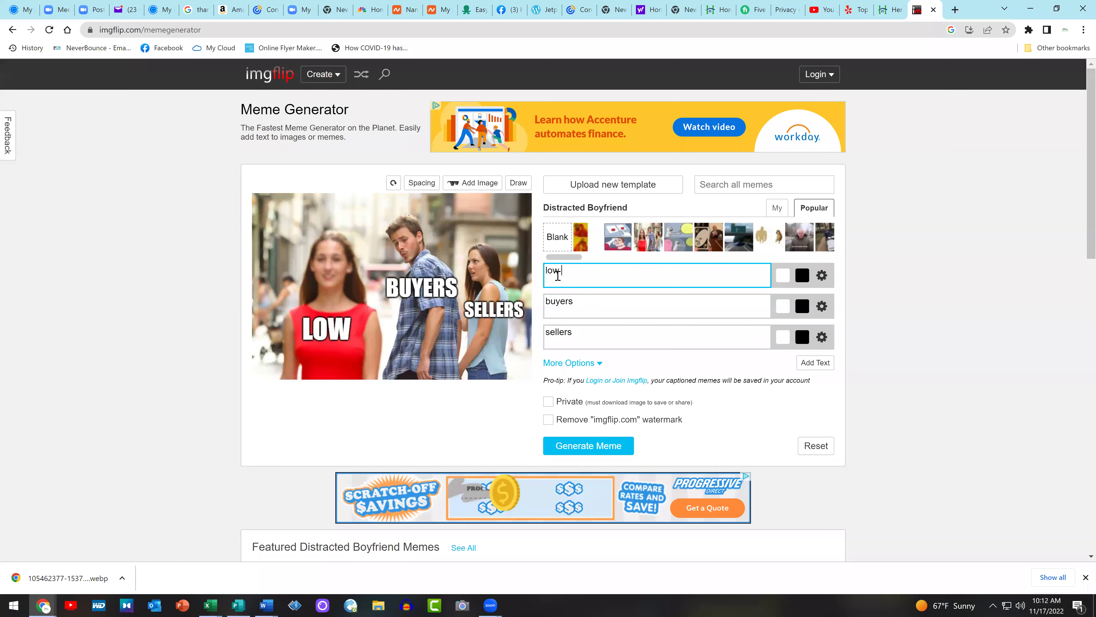
pyautogui.write(' prices')
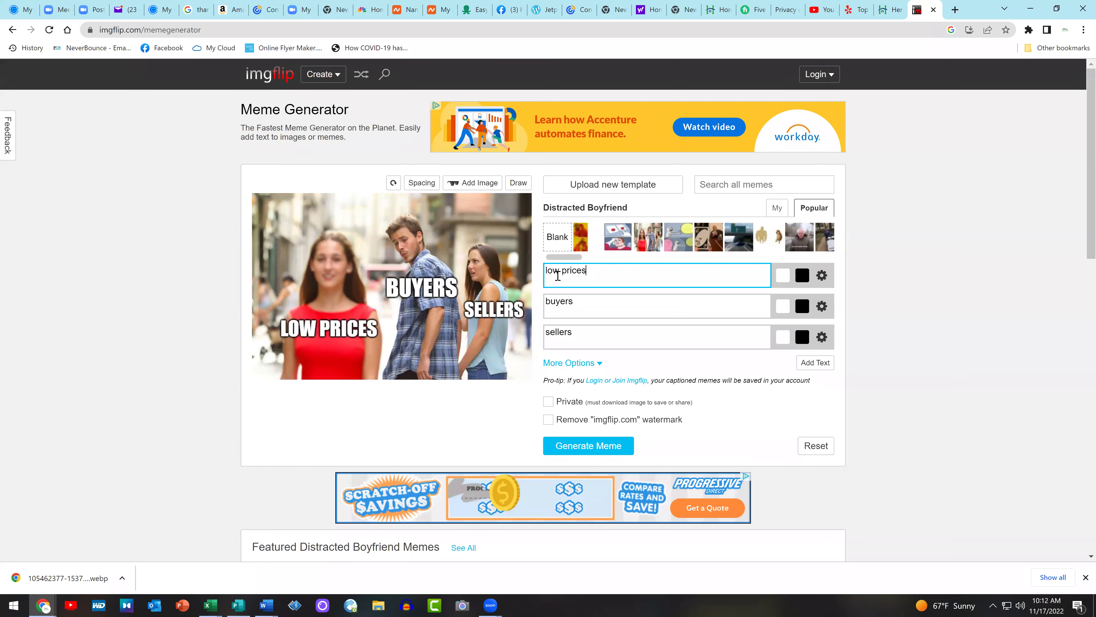
# Generate the meme and save the image as 715ny8.jpg
pyautogui.click(588, 443)
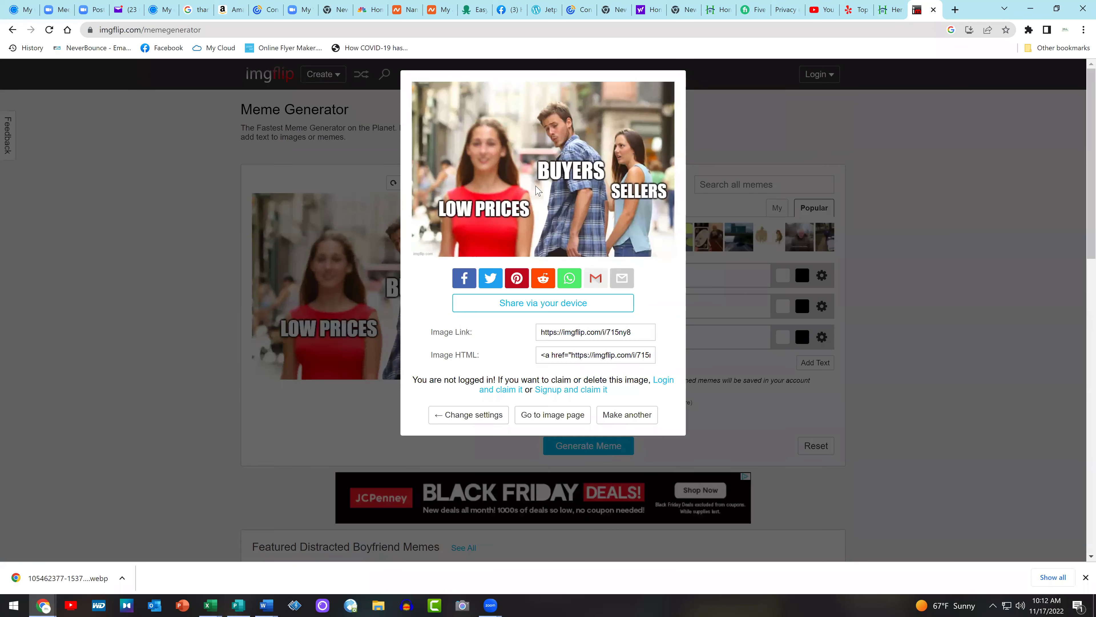
pyautogui.rightClick(535, 186)
pyautogui.click(574, 209)
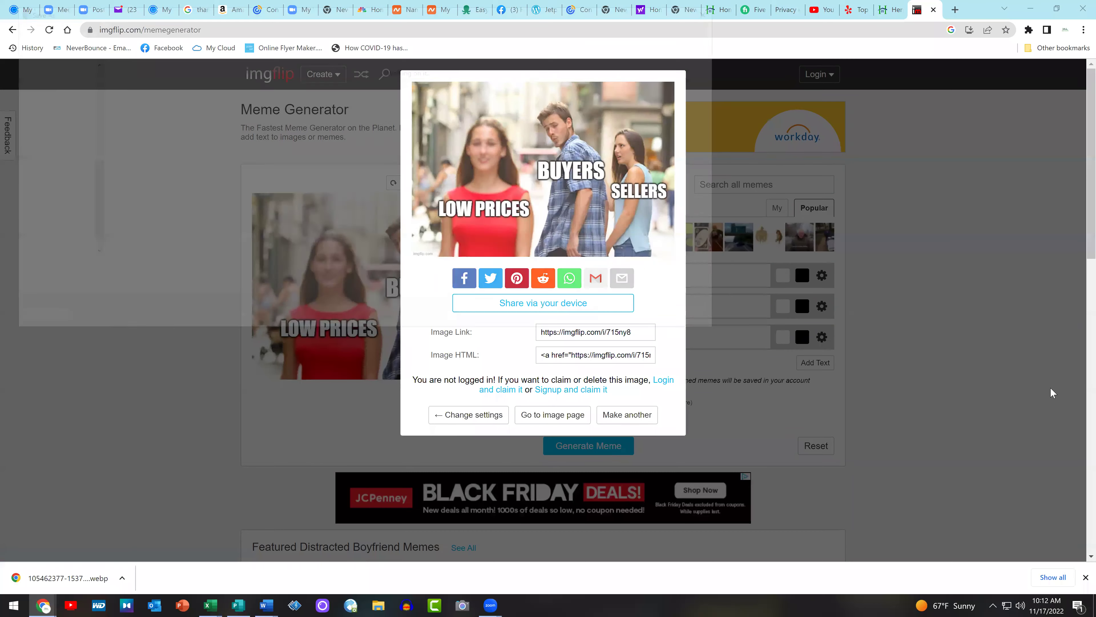
pyautogui.click(643, 321)
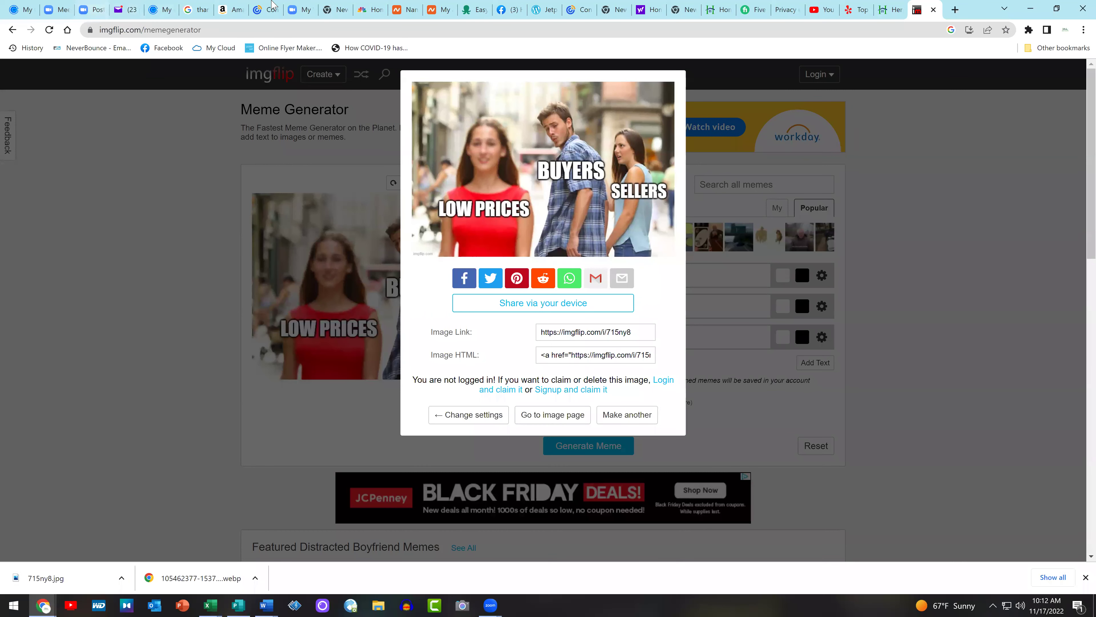
pyautogui.click(512, 10)
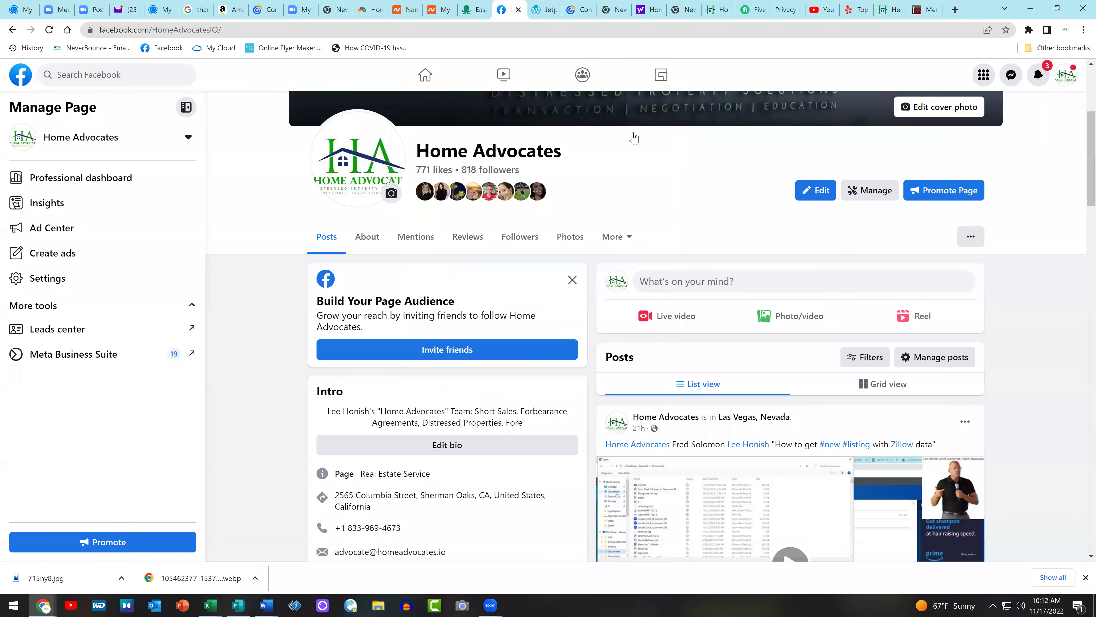
# Start a Home Advocates page post and attach the 715ny8 meme image
pyautogui.scroll(-3, 1061, 323)
pyautogui.scroll(3, 1061, 322)
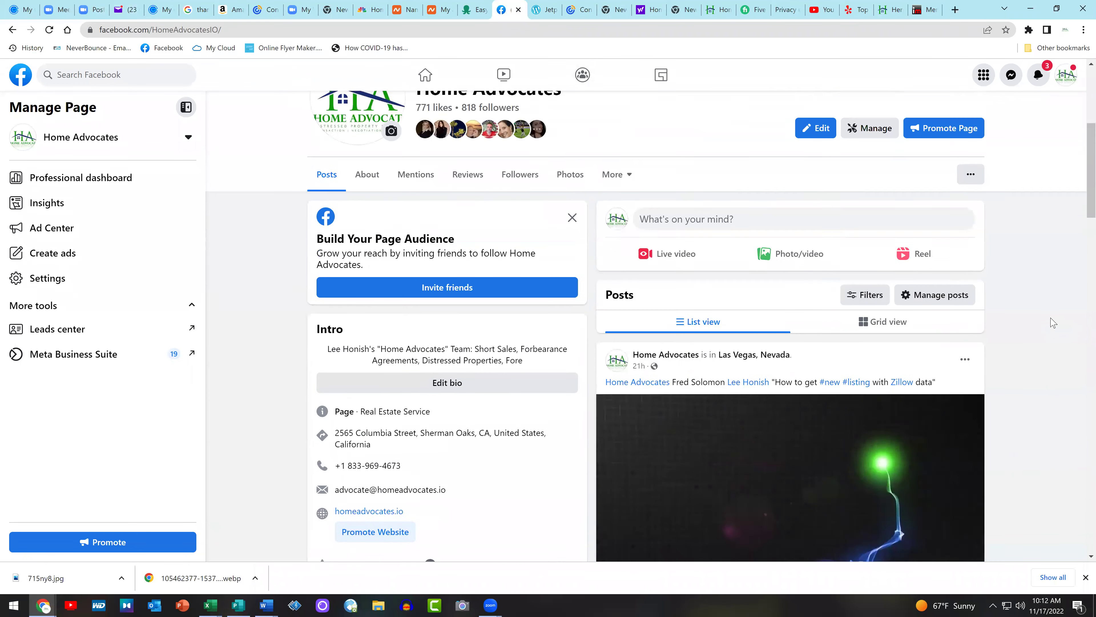
pyautogui.click(863, 281)
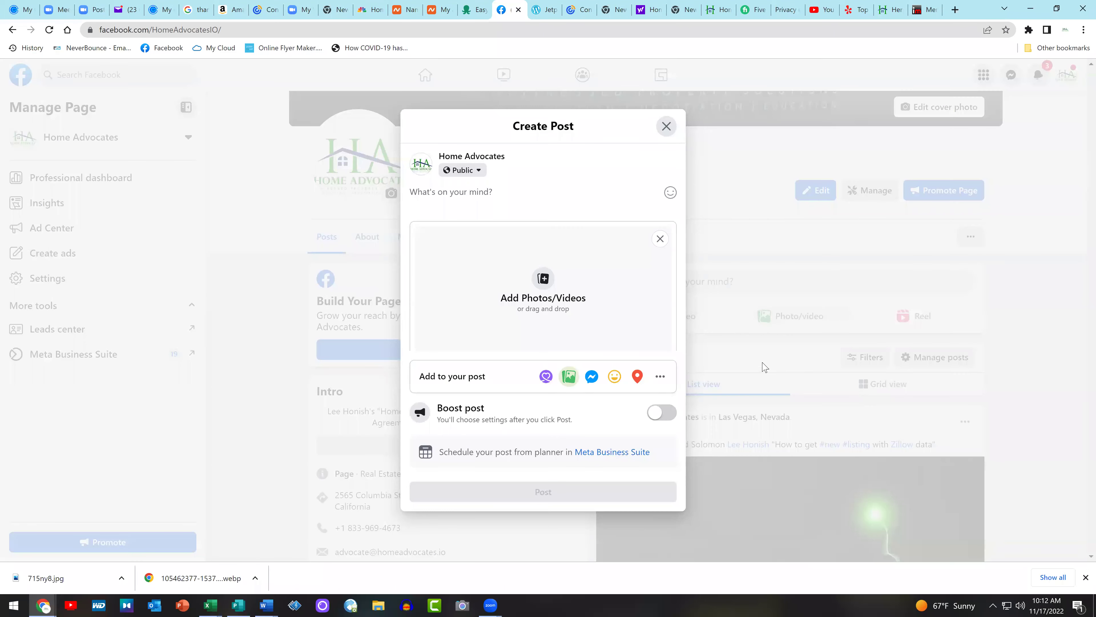
pyautogui.click(541, 306)
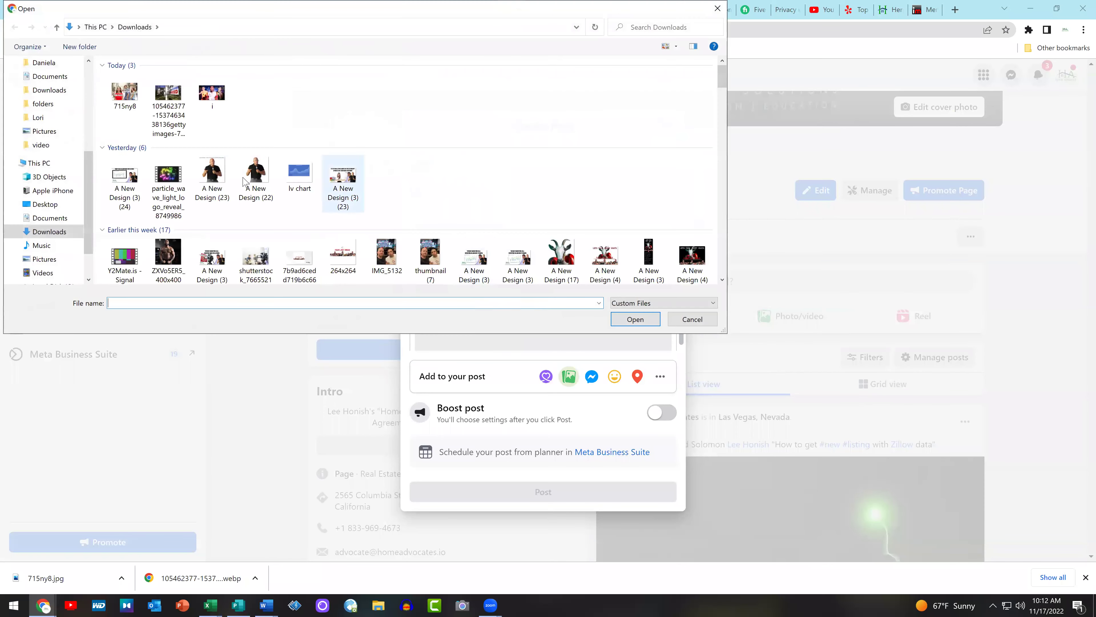
pyautogui.doubleClick(124, 113)
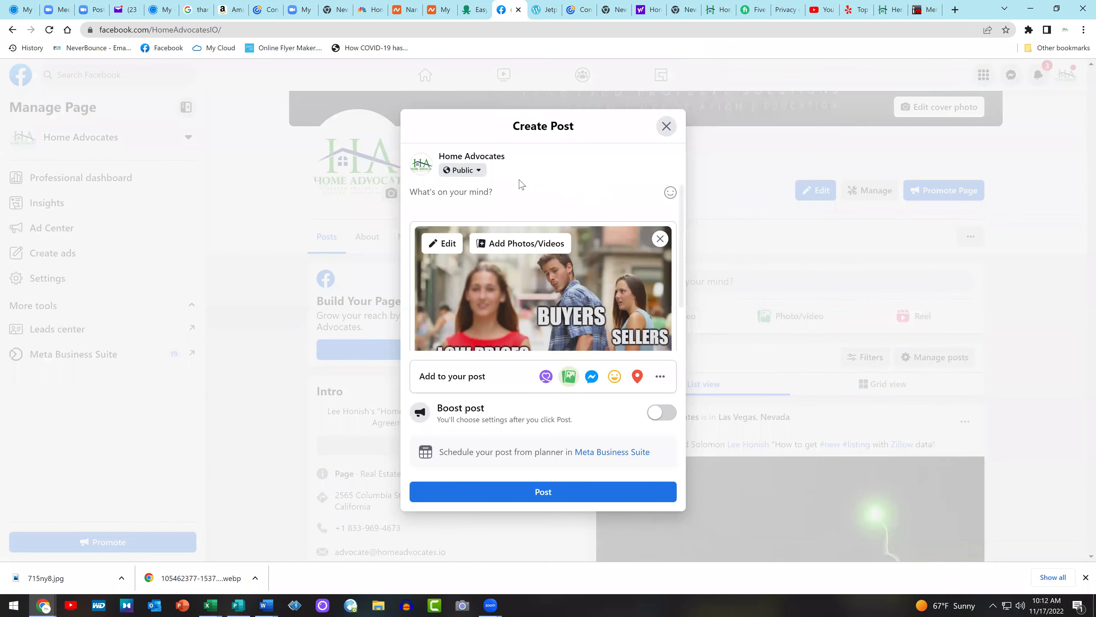
# Tag CNBC in the post text reading 'CNBC reporting drop in equity'
pyautogui.click(513, 190)
pyautogui.write('@cnbc')
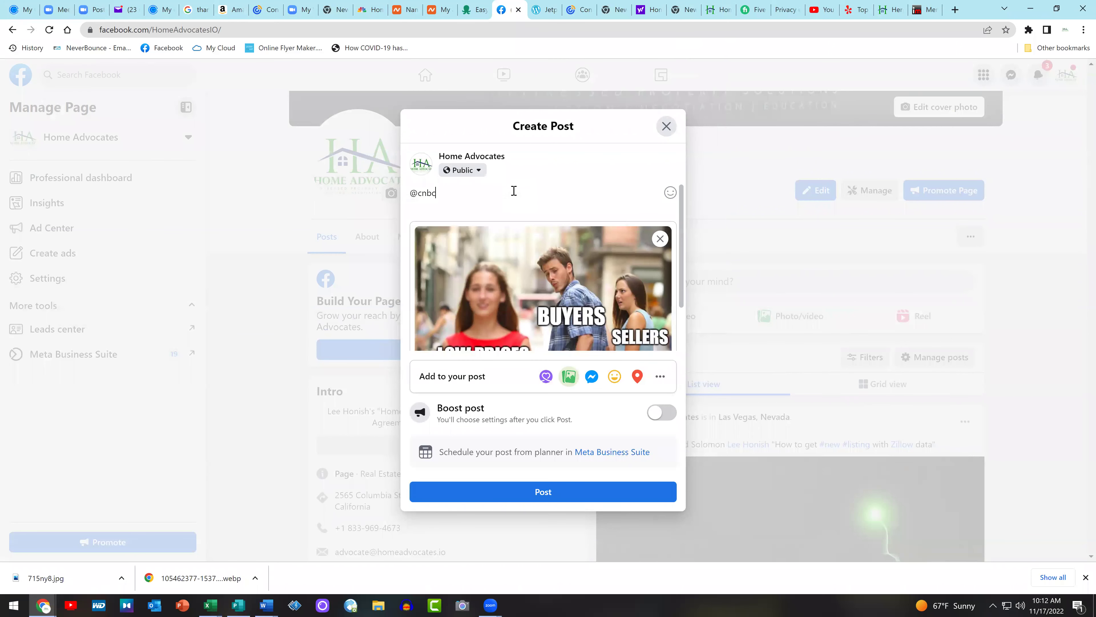
pyautogui.press('Down')
pyautogui.press('Down')
pyautogui.press('Return')
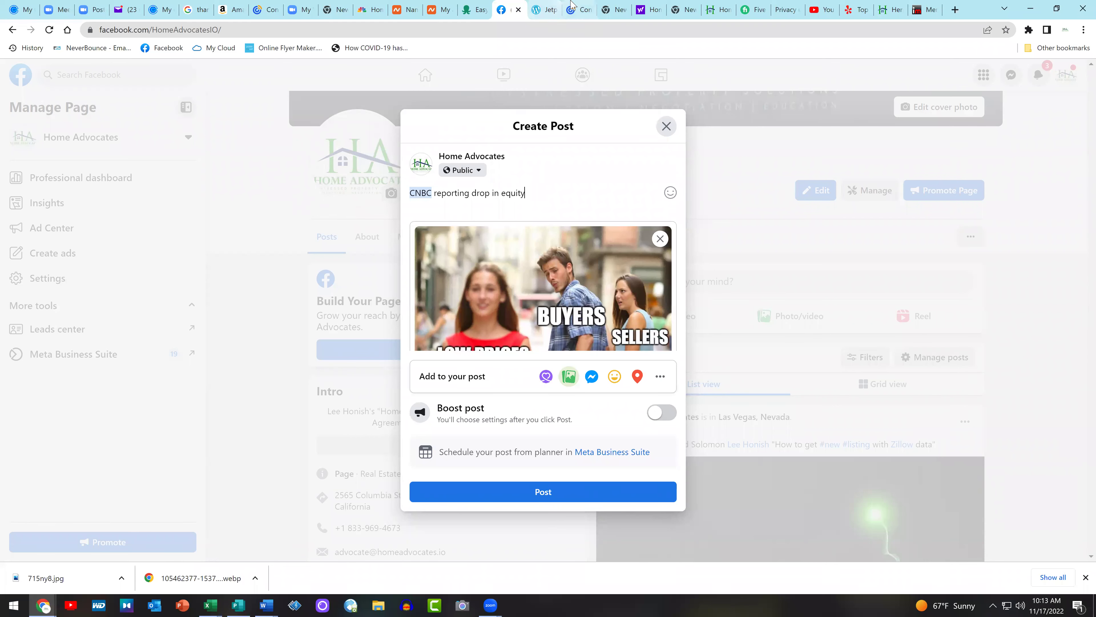
pyautogui.click(583, 6)
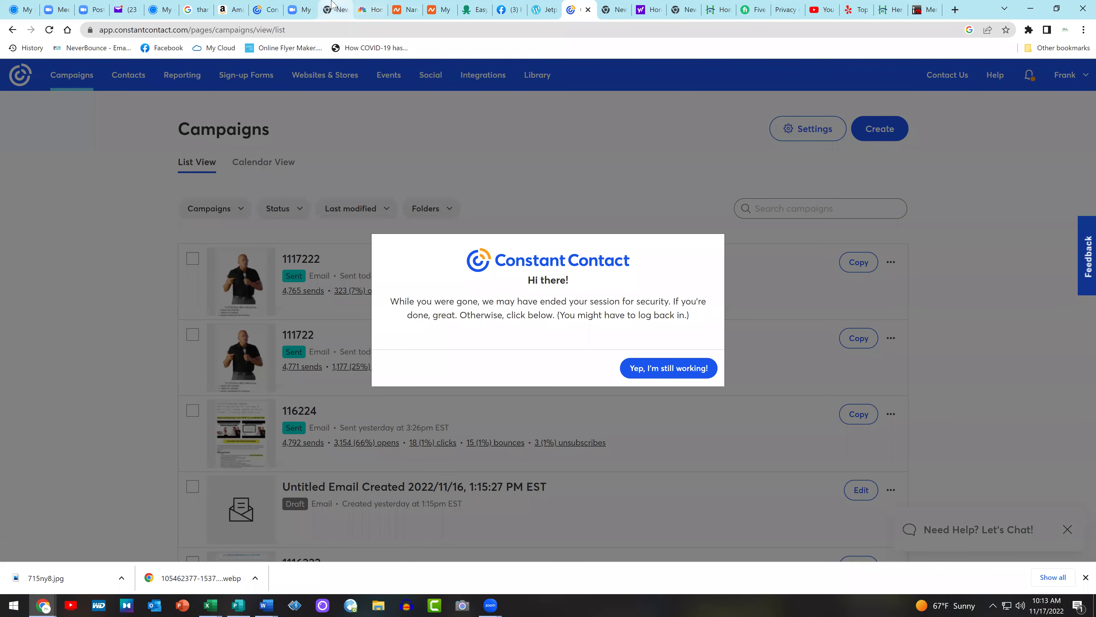
# Look through the open browser tabs to reach the WordPress site stats
pyautogui.click(310, 6)
pyautogui.click(267, 7)
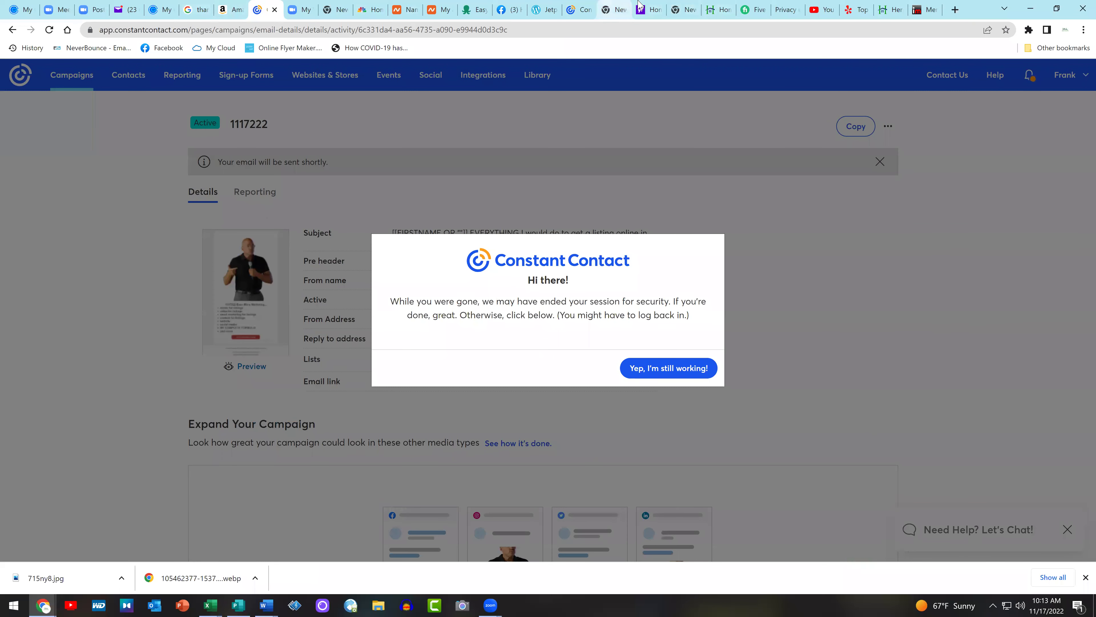
pyautogui.click(580, 6)
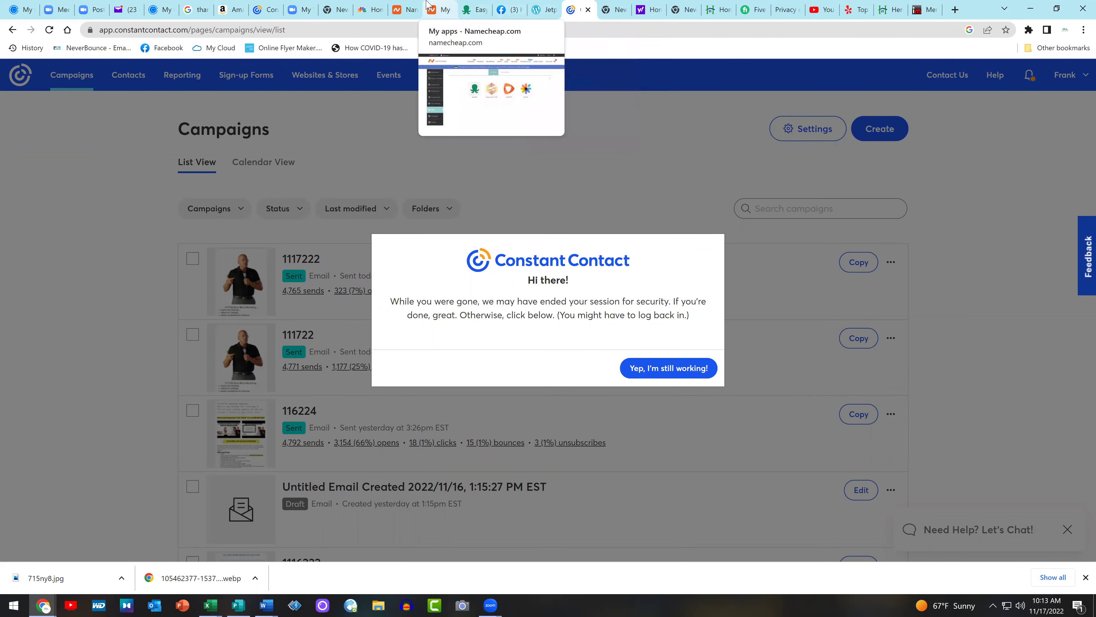
pyautogui.click(610, 6)
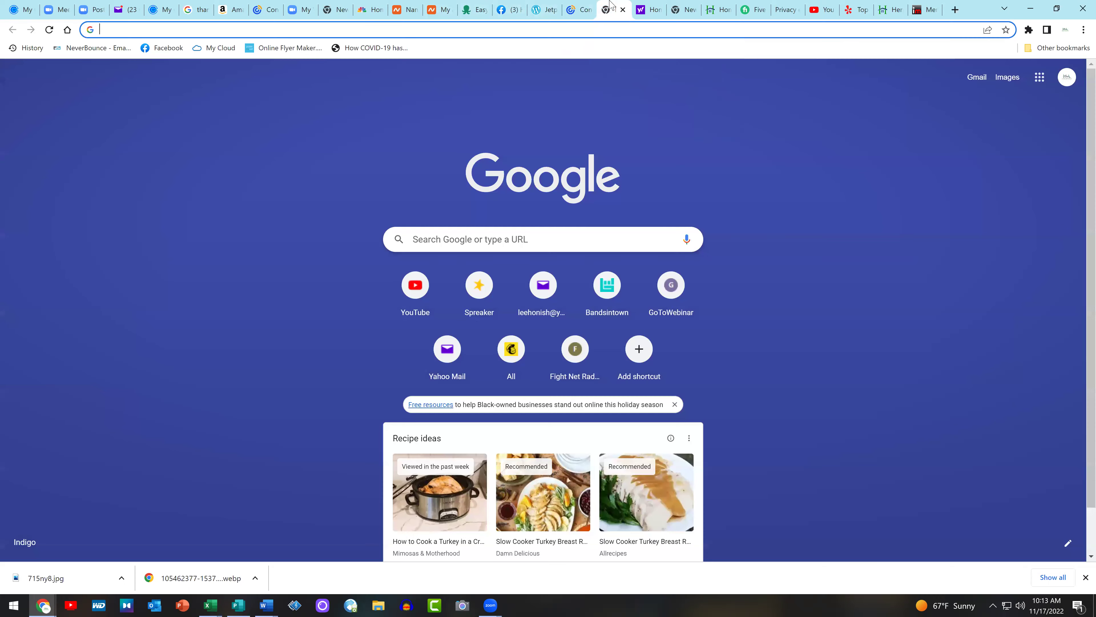
pyautogui.click(720, 5)
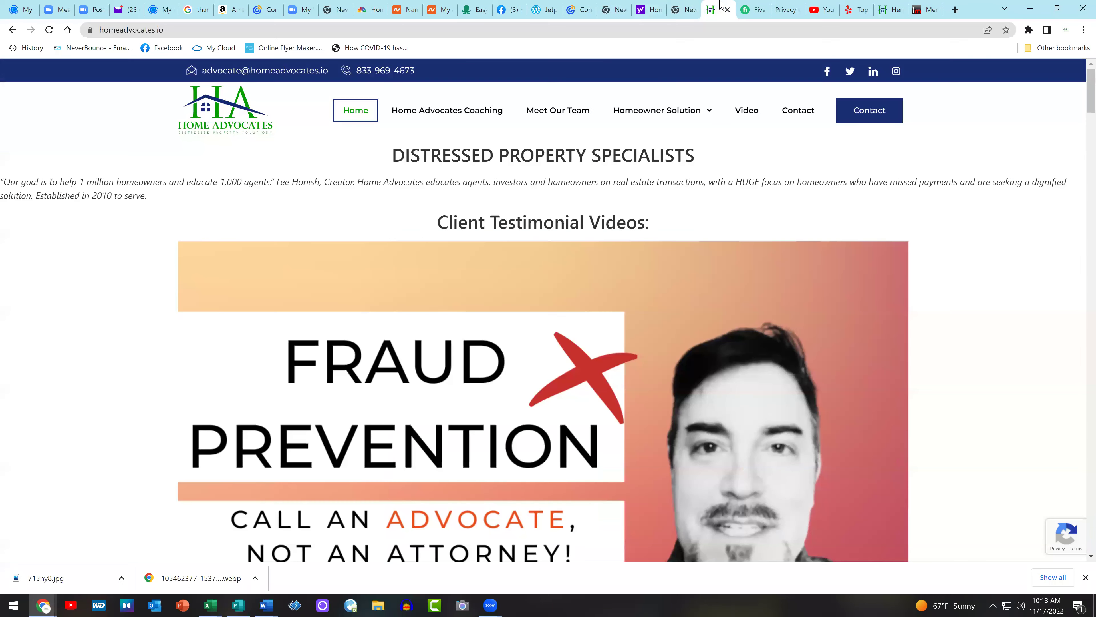
pyautogui.click(509, 8)
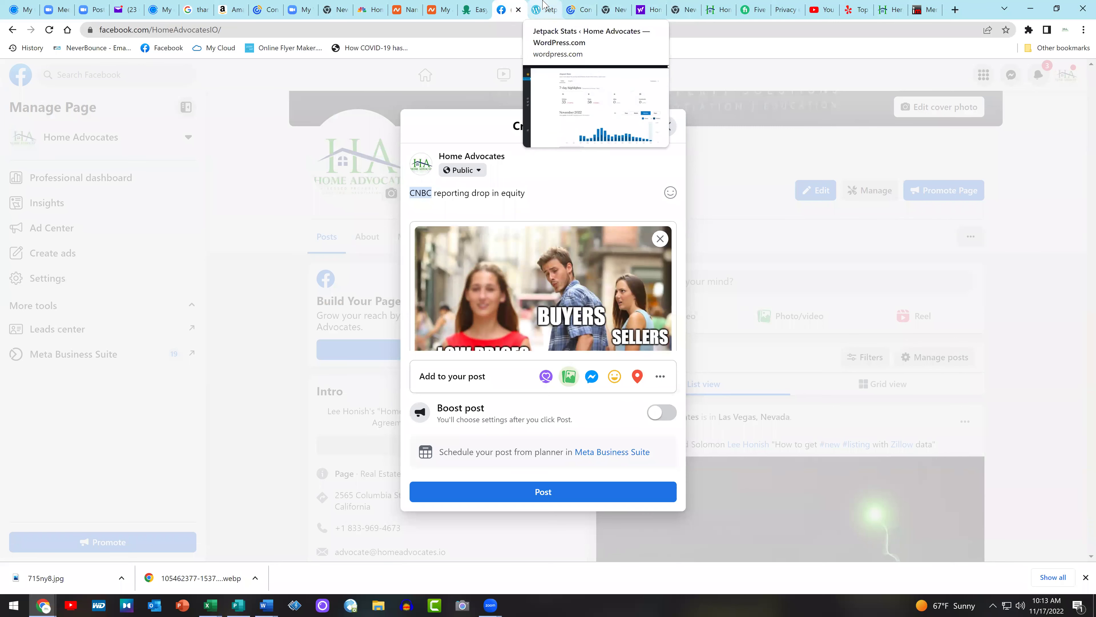
pyautogui.click(542, 5)
# Open the equity article's live page and copy its three bullet points
pyautogui.click(35, 179)
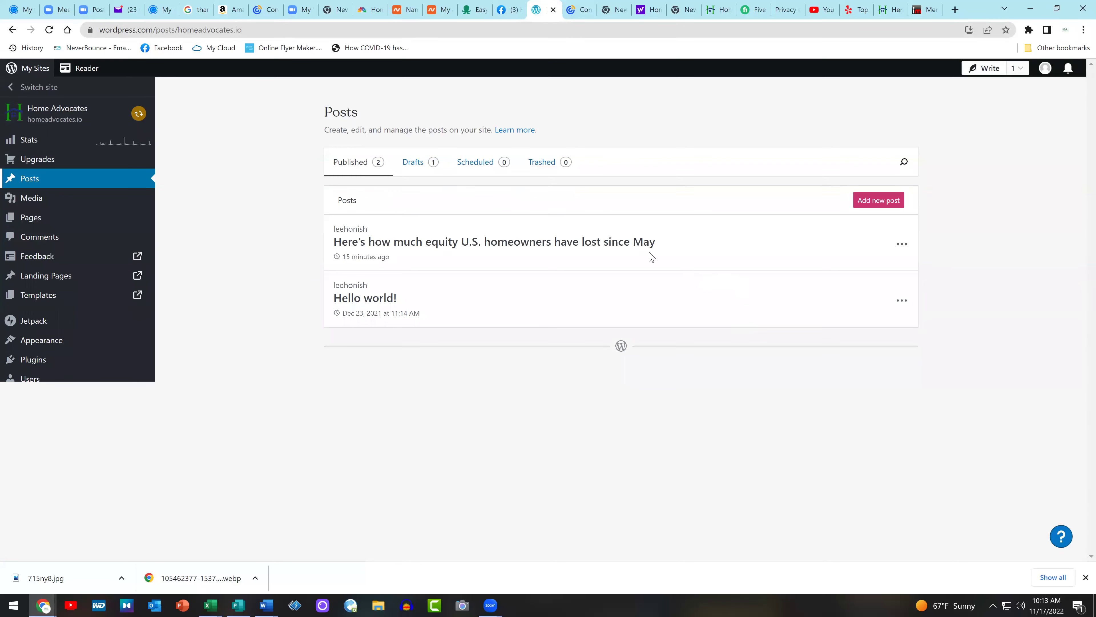
pyautogui.click(504, 251)
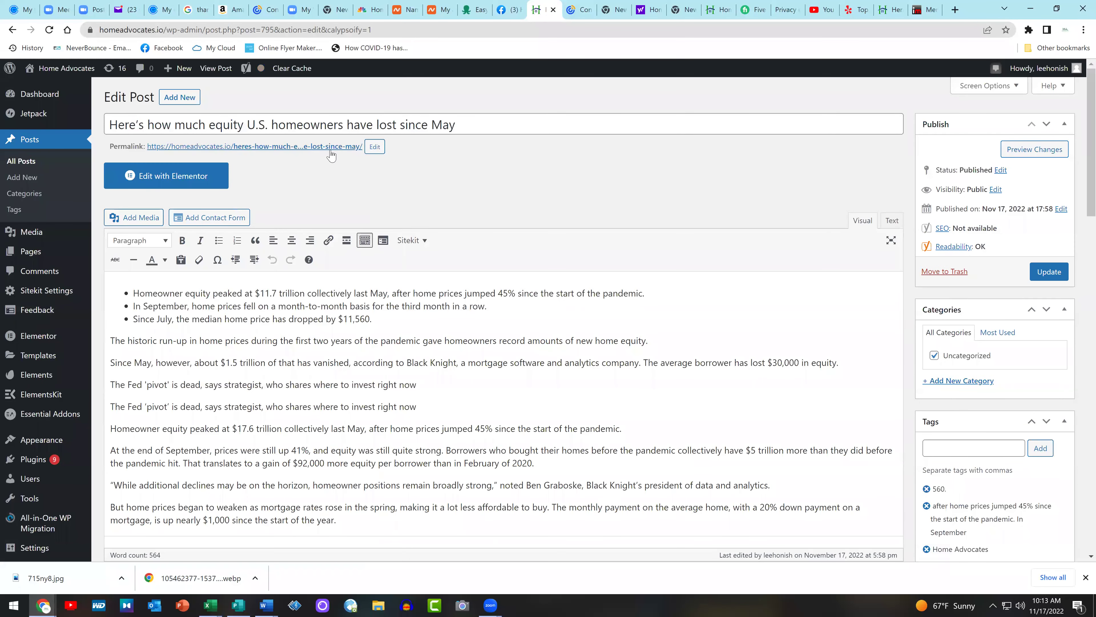
pyautogui.click(331, 149)
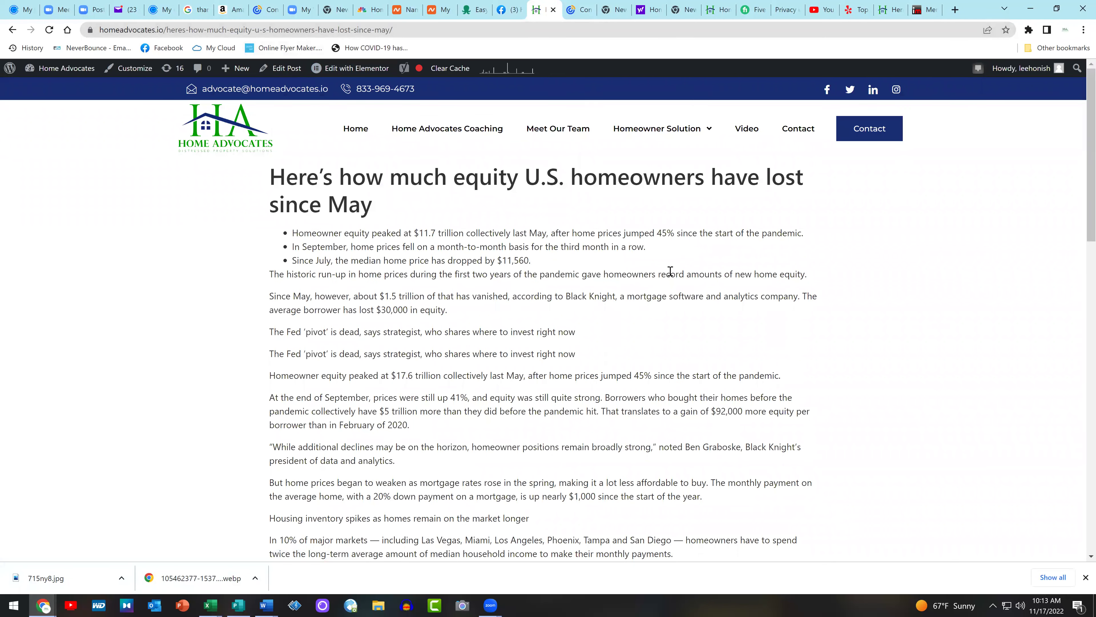
pyautogui.moveTo(564, 262); pyautogui.dragTo(284, 243)
pyautogui.hotkey('ctrl', 'c')
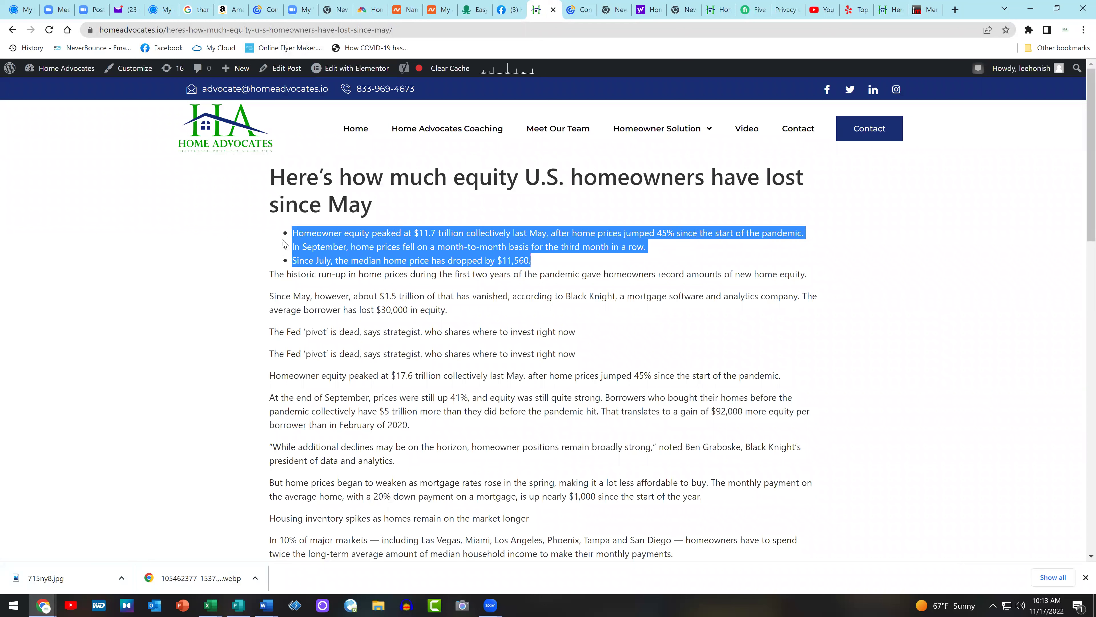
pyautogui.rightClick(364, 242)
pyautogui.click(382, 249)
pyautogui.click(511, 9)
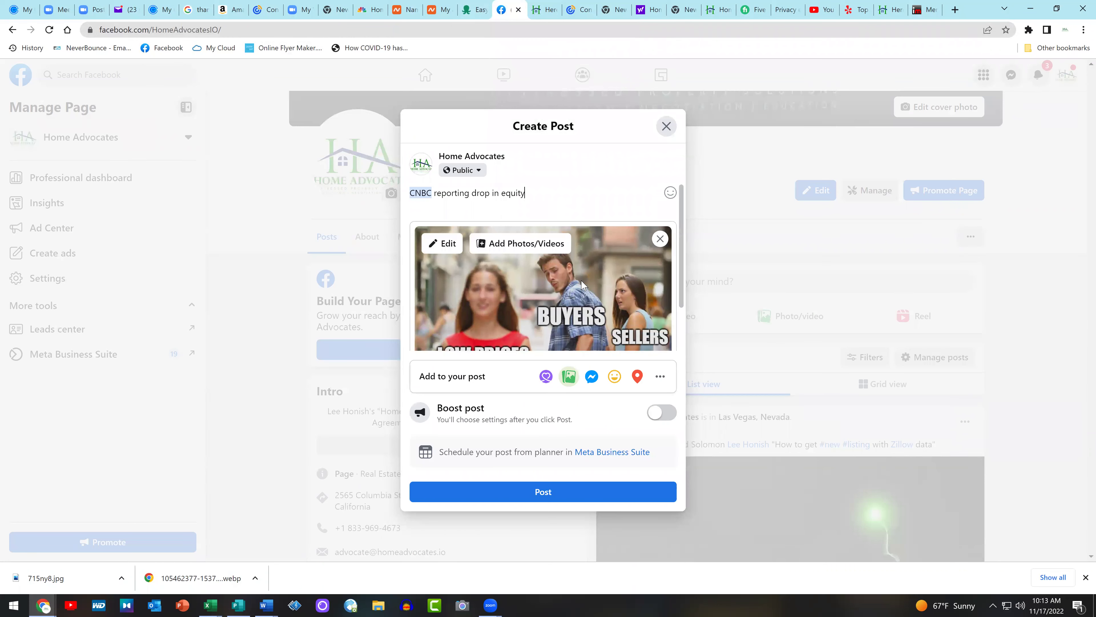
# Paste the three equity bullets under the opening line and add 'CLICK HERE READ MORE:'
pyautogui.press('Return')
pyautogui.hotkey('ctrl', 'v')
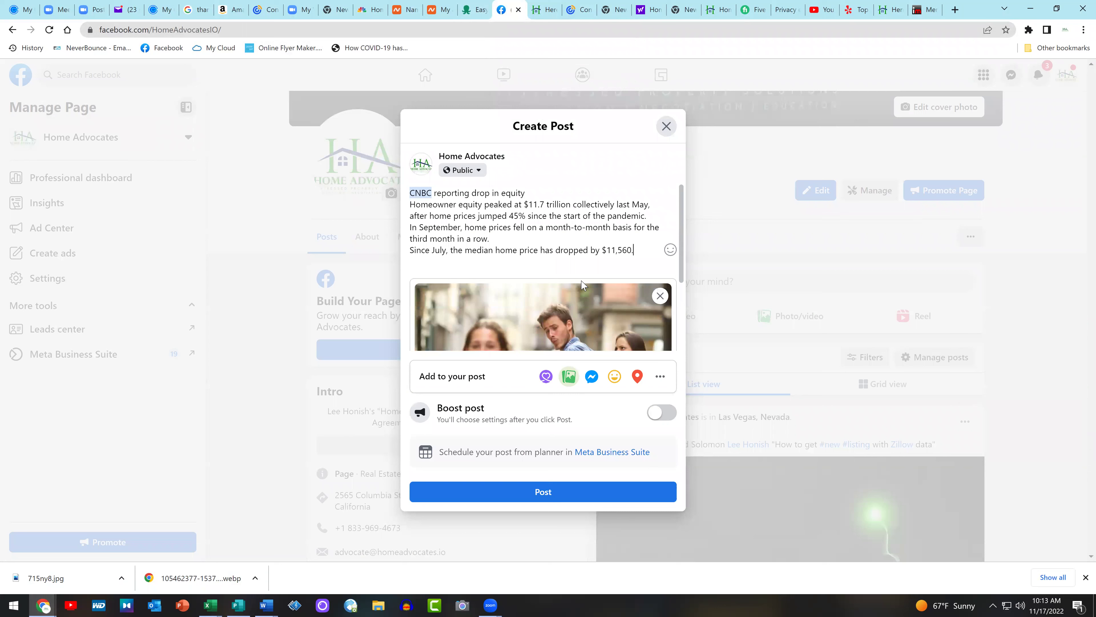
pyautogui.press('Return')
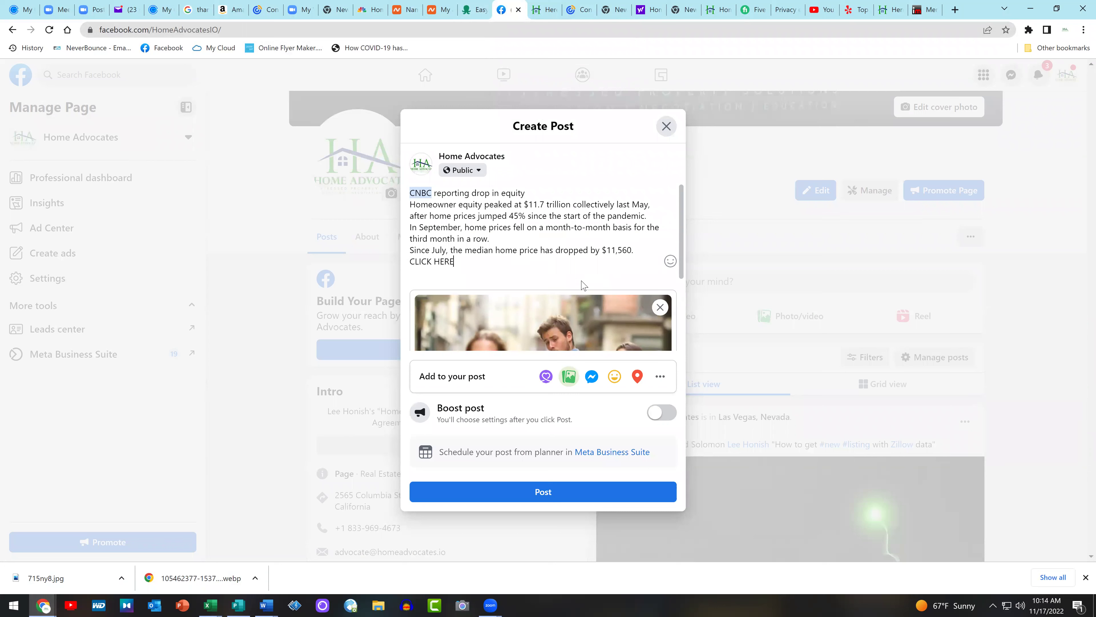
pyautogui.write('CLICK HERE READ MORE:')
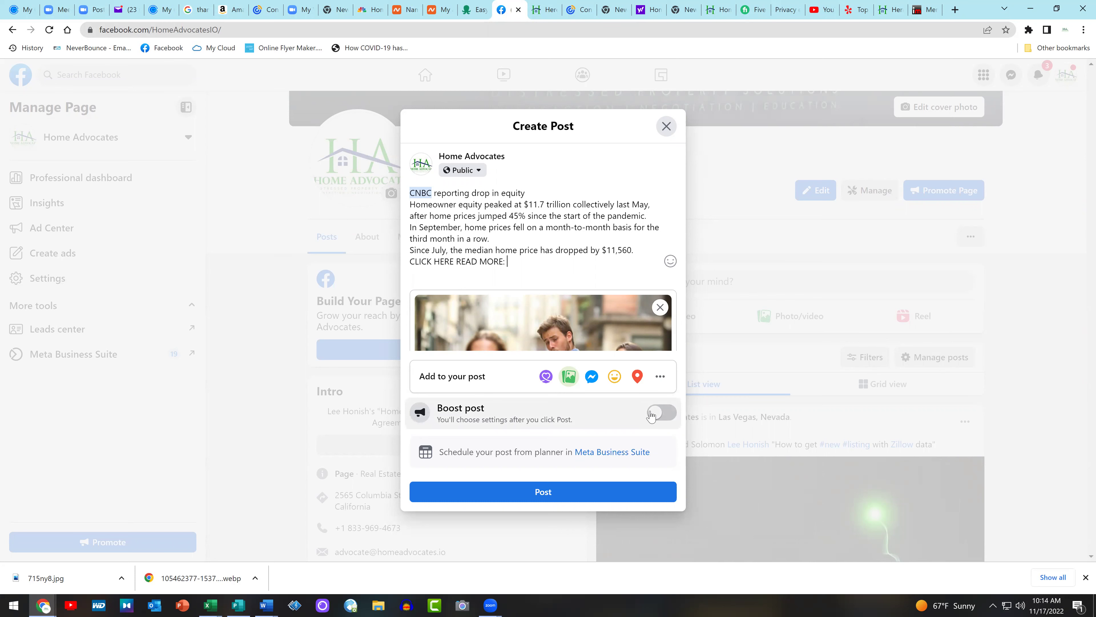
pyautogui.click(545, 10)
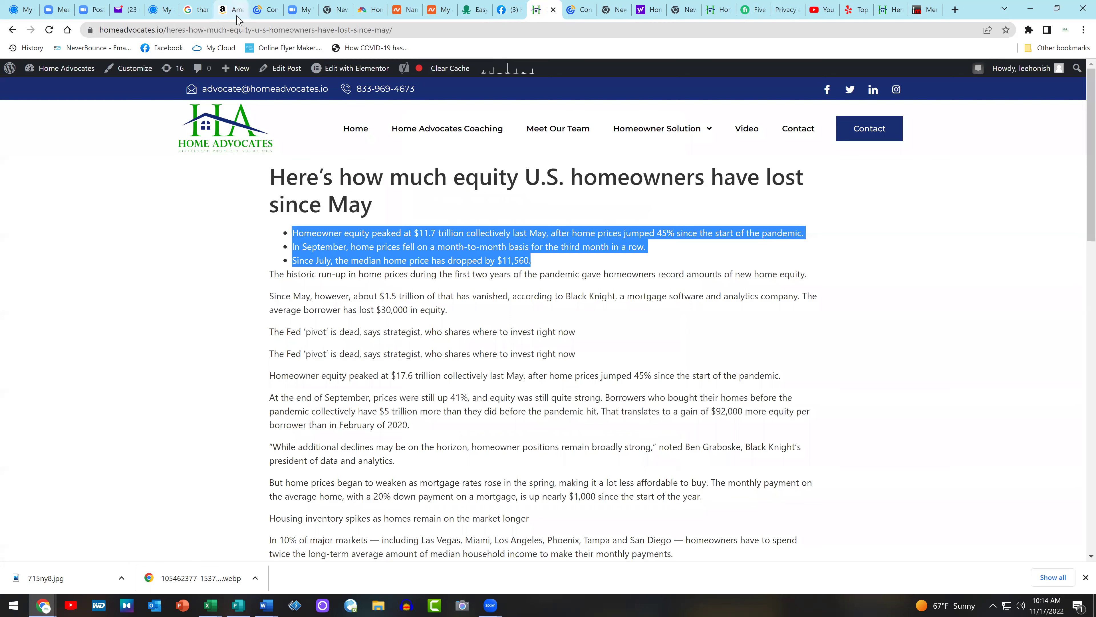
# Copy the article's URL and paste it after 'READ MORE:' in the Facebook post
pyautogui.click(237, 28)
pyautogui.rightClick(236, 29)
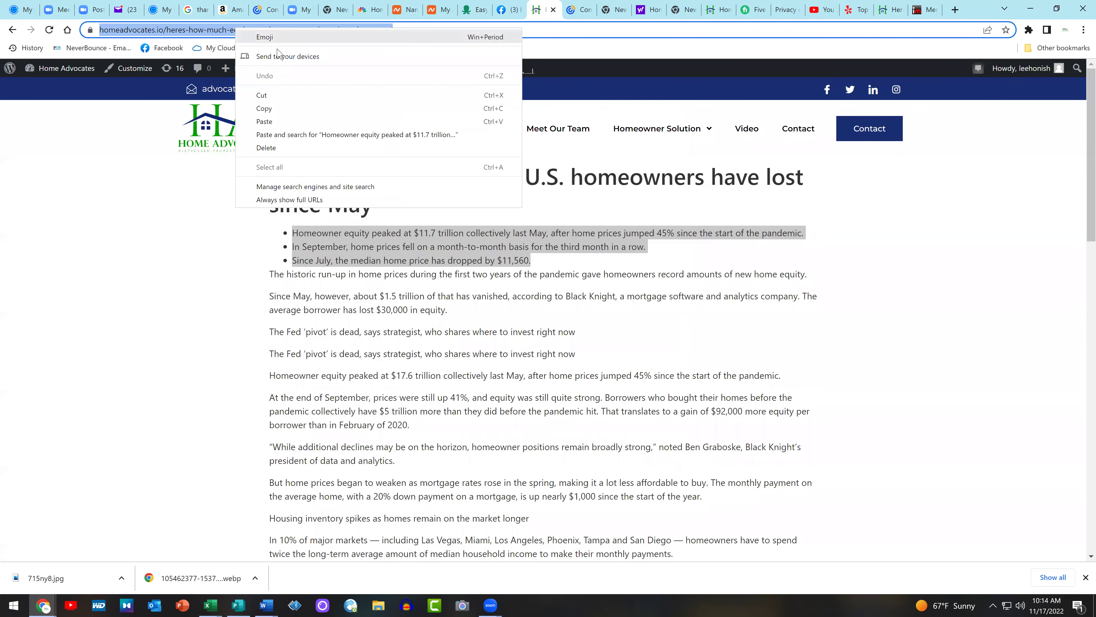
pyautogui.click(286, 110)
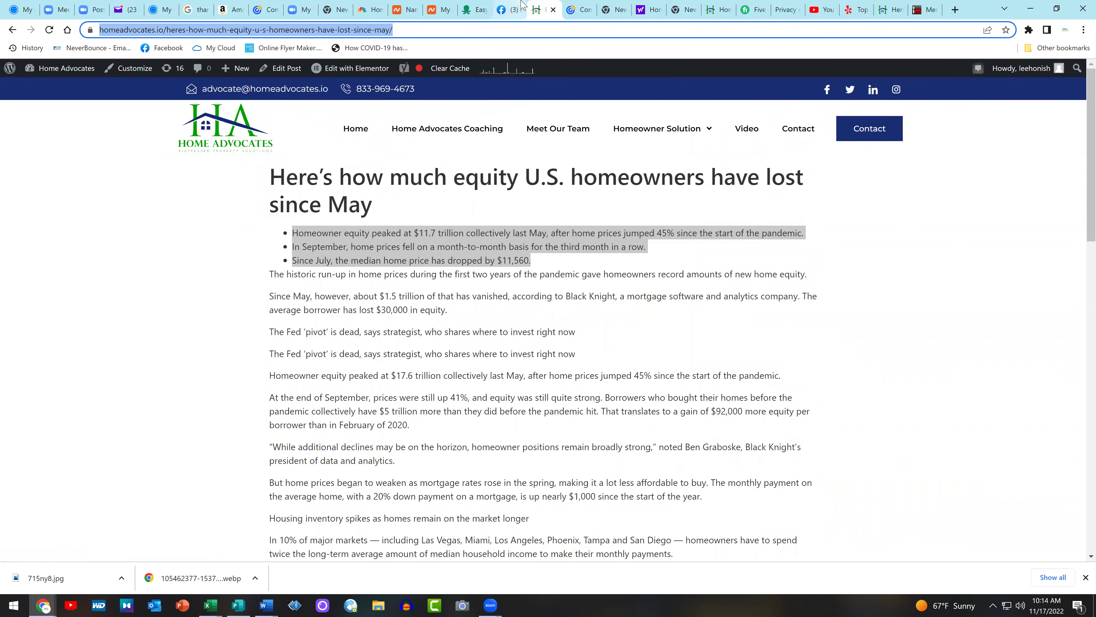
pyautogui.click(508, 10)
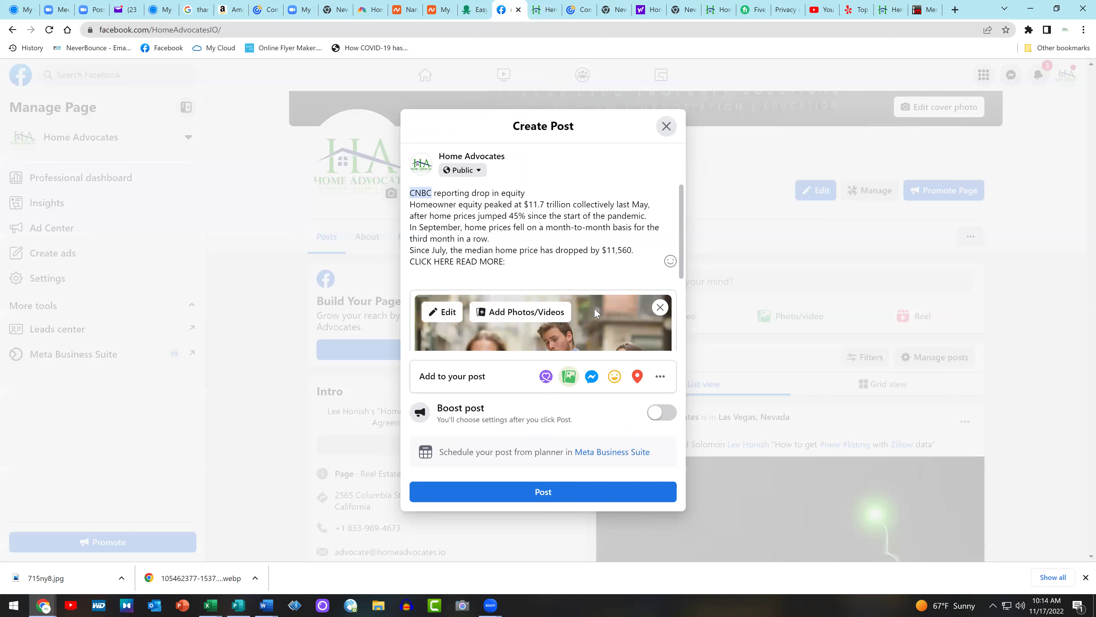
pyautogui.hotkey('ctrl', 'v')
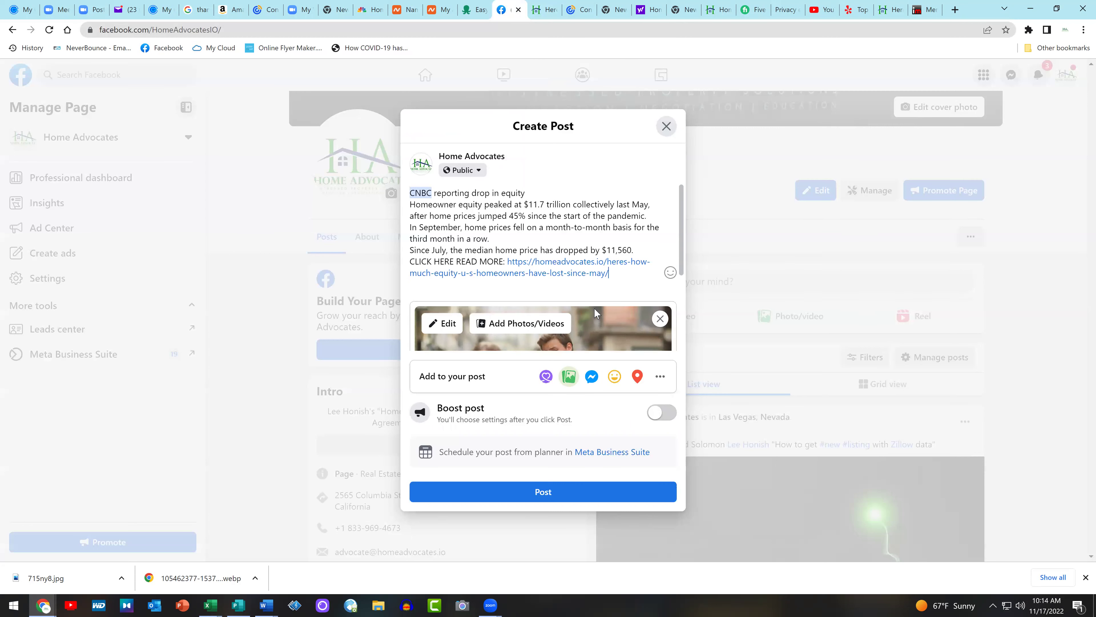
# Tag the post in Las Vegas, Nevada, and publish it
pyautogui.scroll(-4, 594, 307)
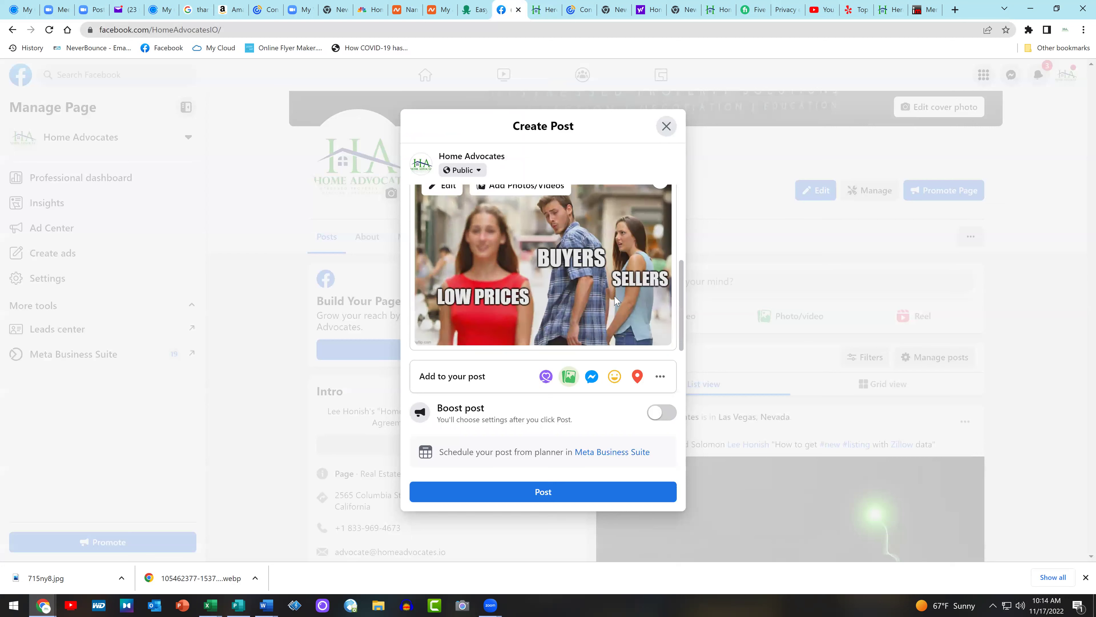
pyautogui.click(637, 377)
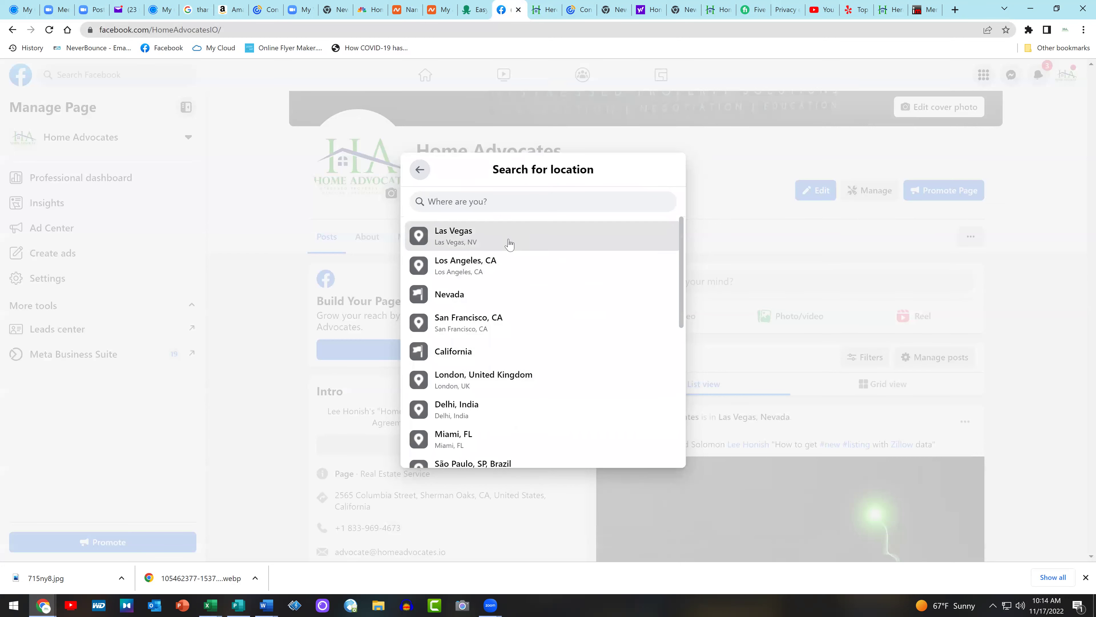
pyautogui.click(508, 241)
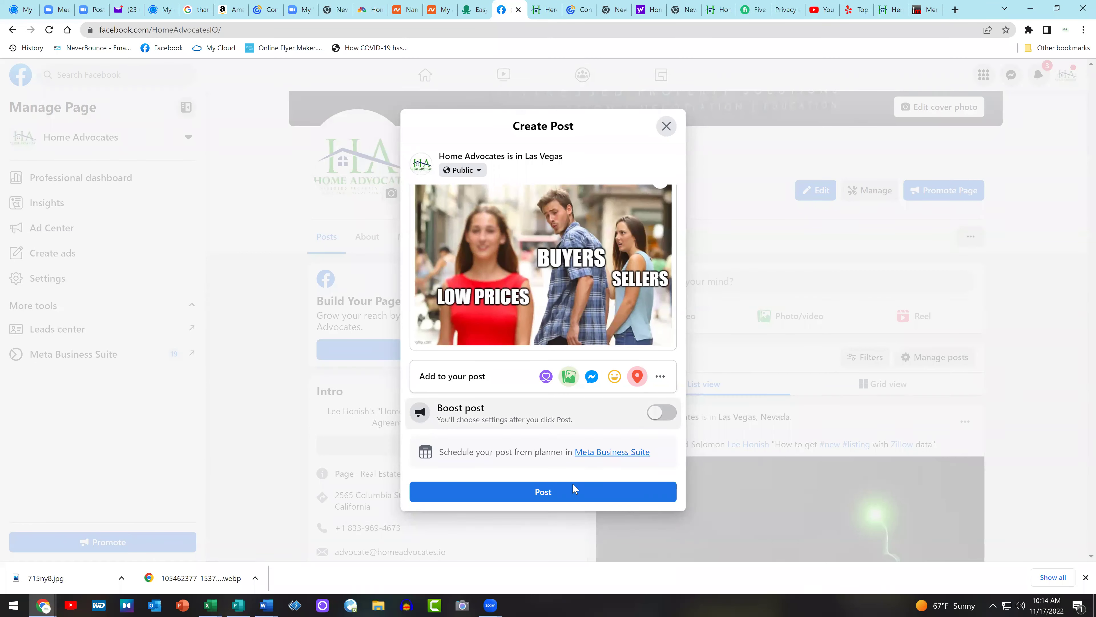
pyautogui.click(560, 493)
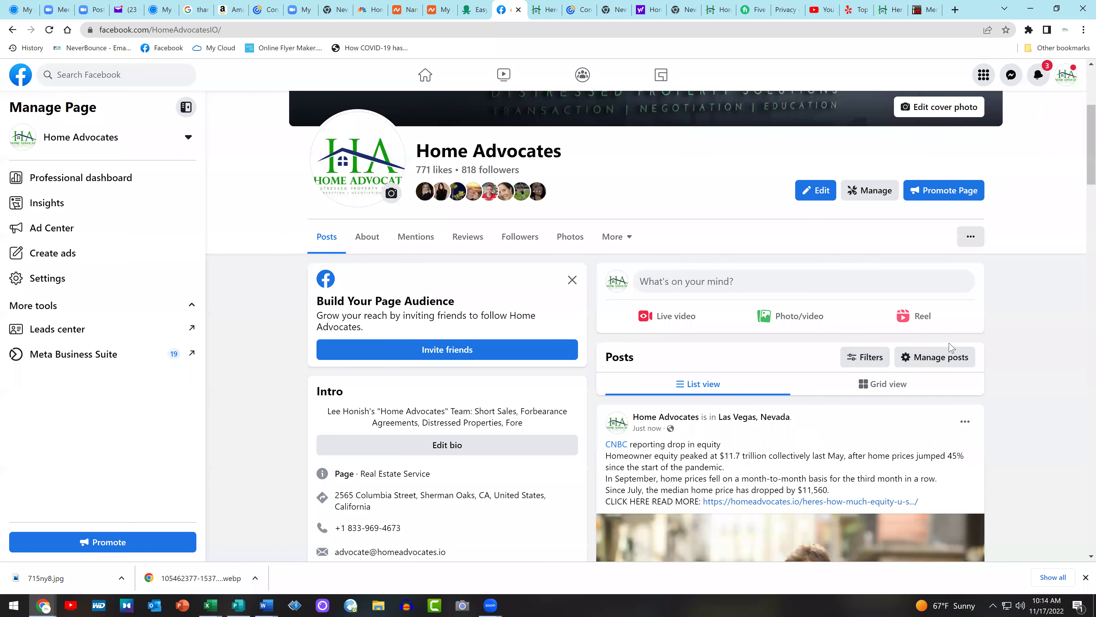
pyautogui.scroll(-4, 1035, 326)
pyautogui.scroll(-1, 1037, 326)
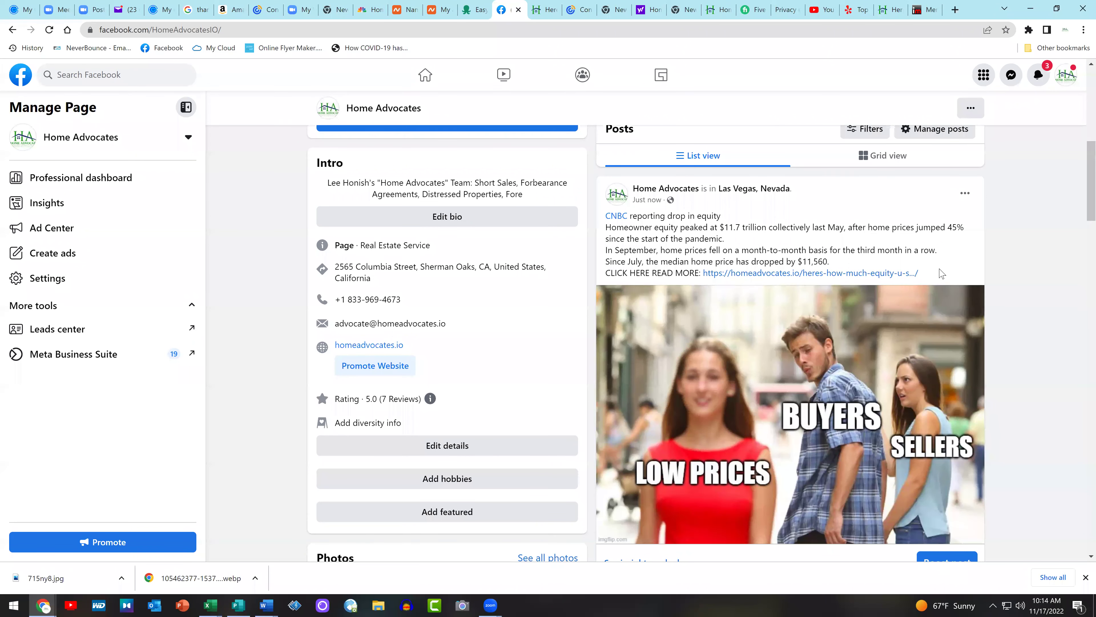
pyautogui.scroll(-4, 992, 264)
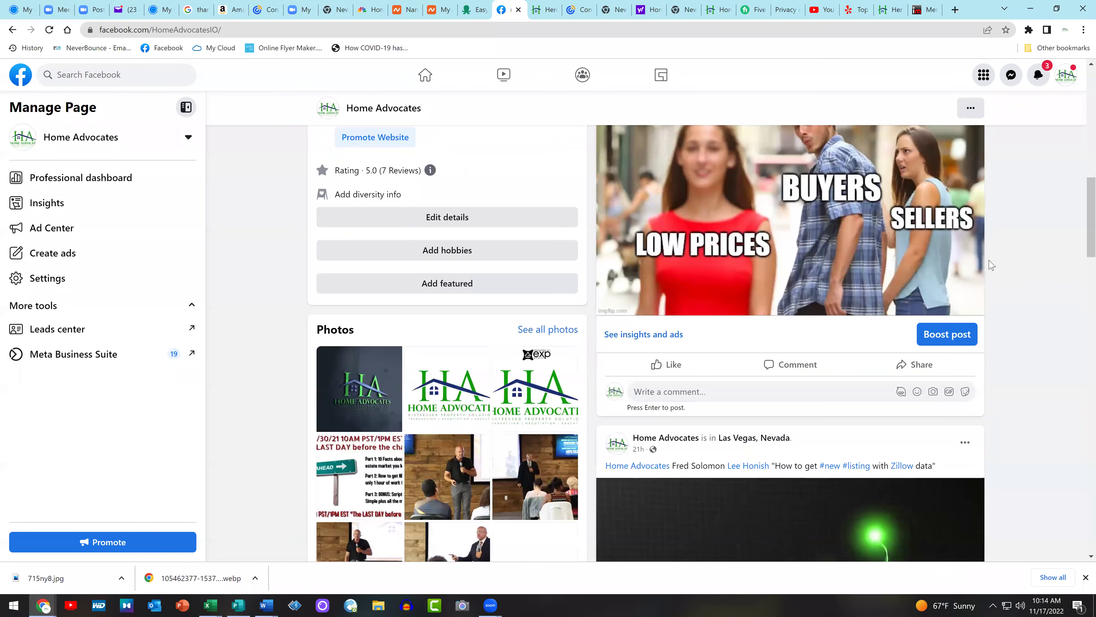
pyautogui.click(908, 365)
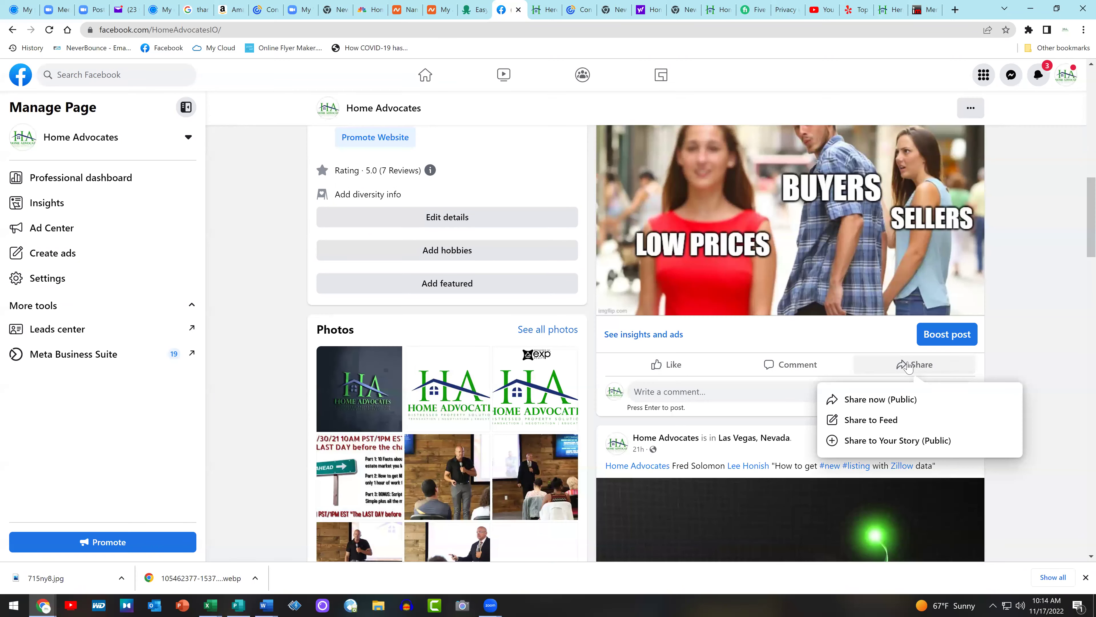
pyautogui.click(1075, 229)
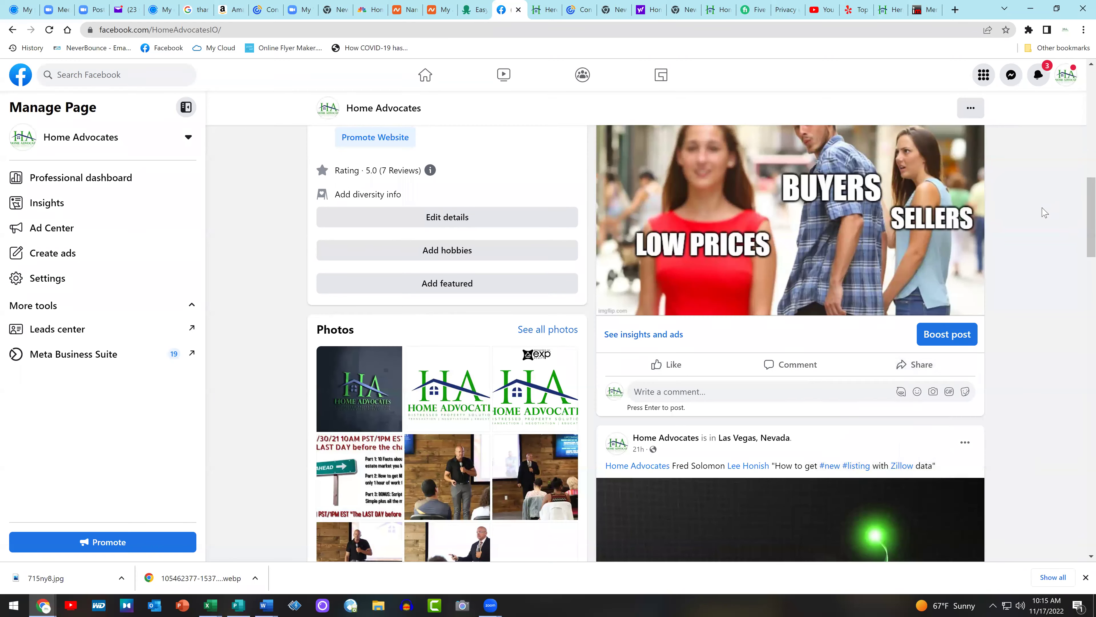
# Switch to acting as the personal profile and open the Home Advocates page
pyautogui.click(1067, 77)
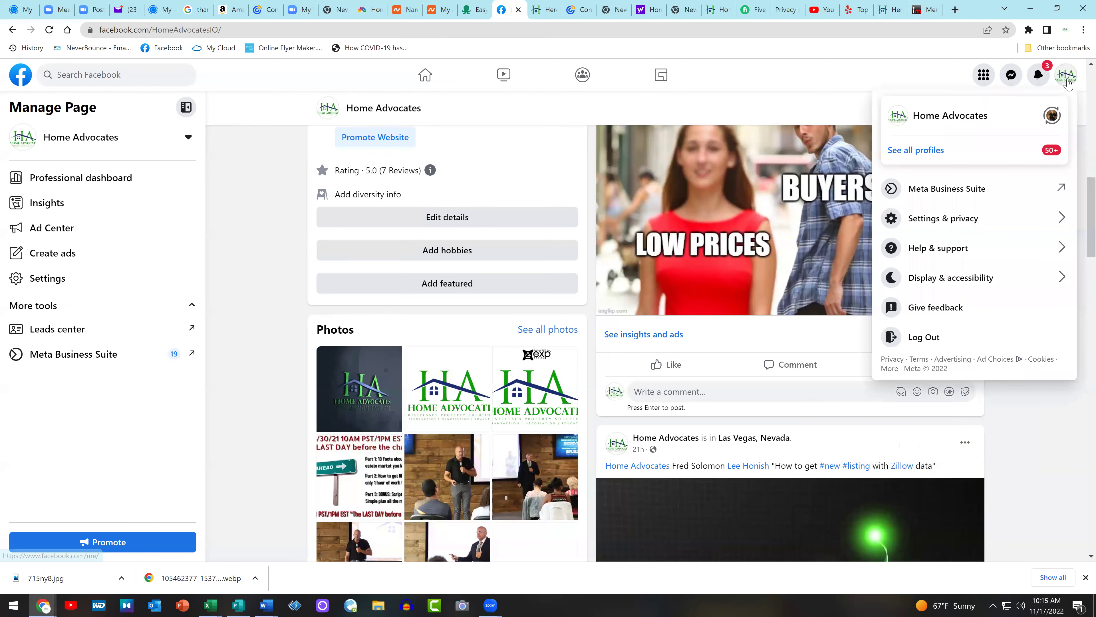
pyautogui.click(944, 152)
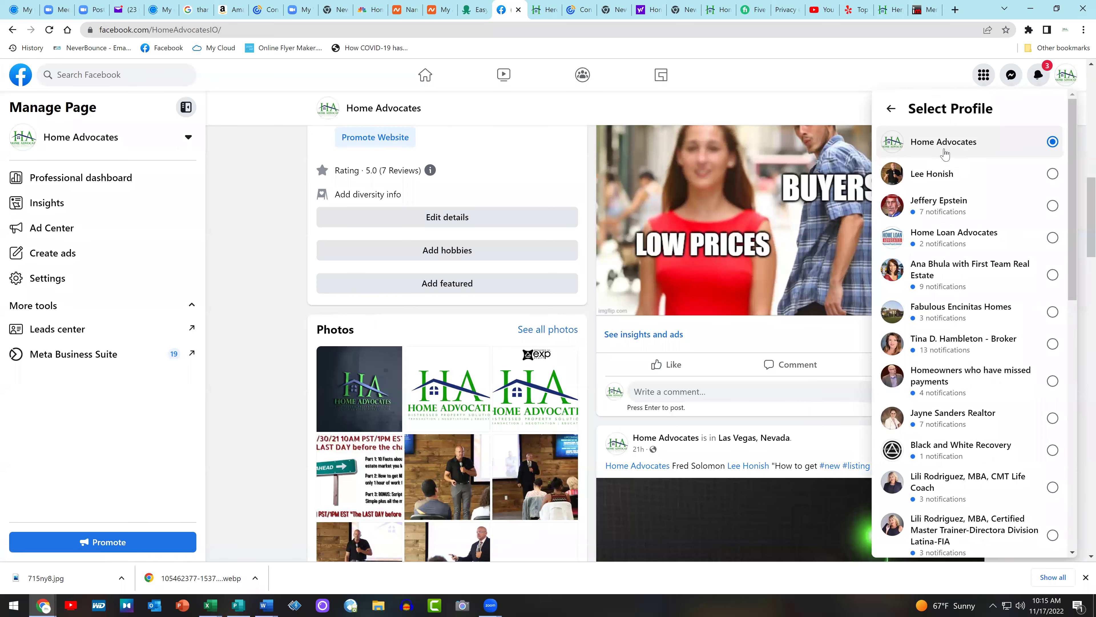
pyautogui.click(941, 174)
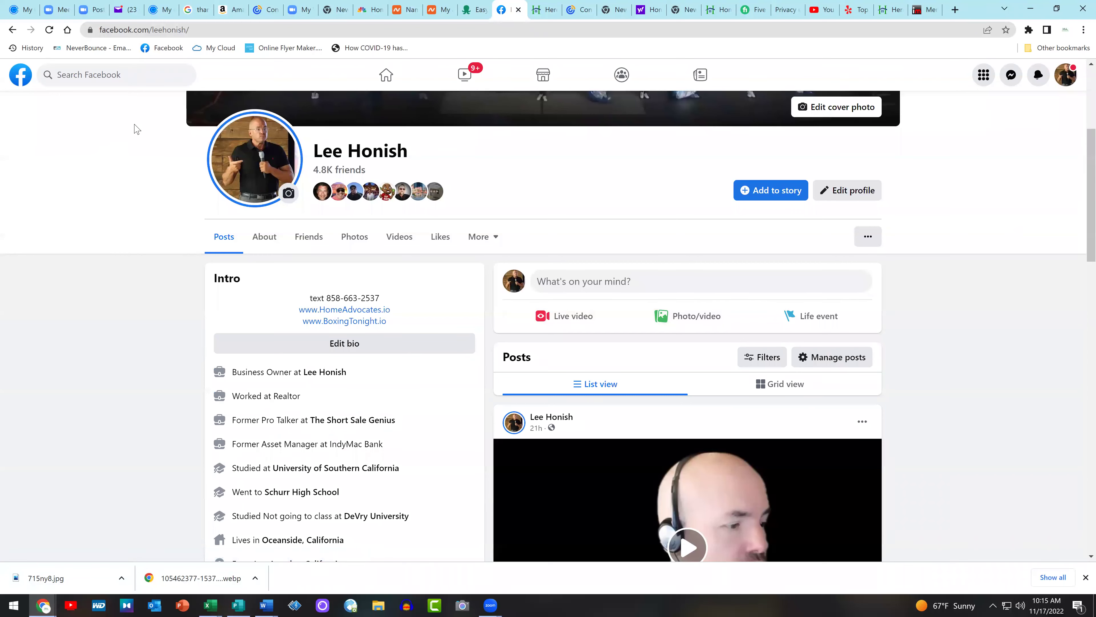
pyautogui.click(106, 67)
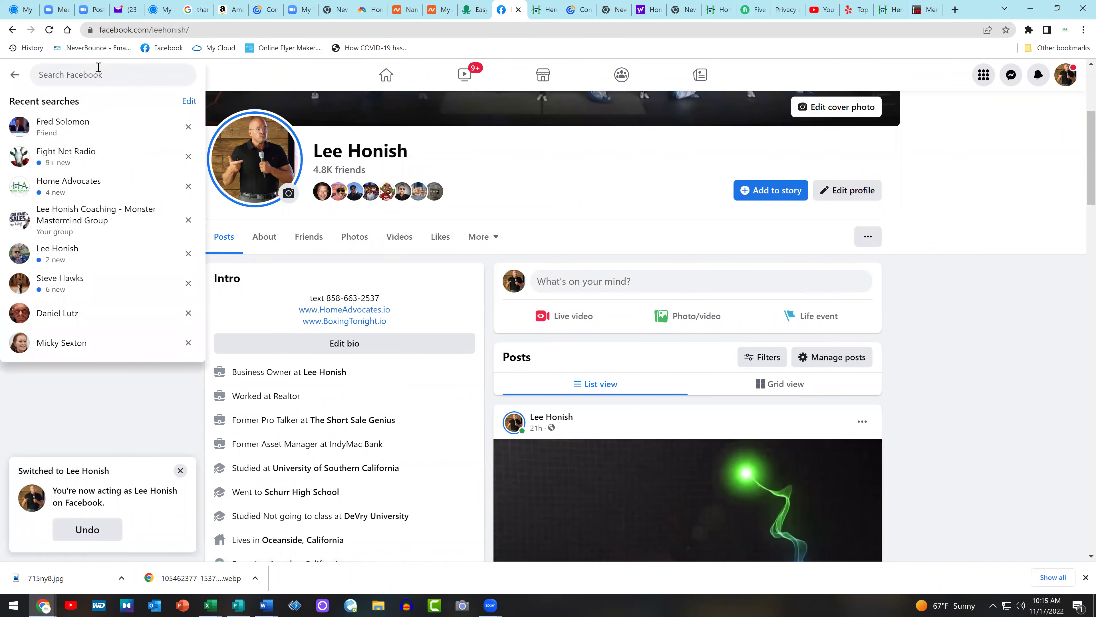
pyautogui.click(79, 187)
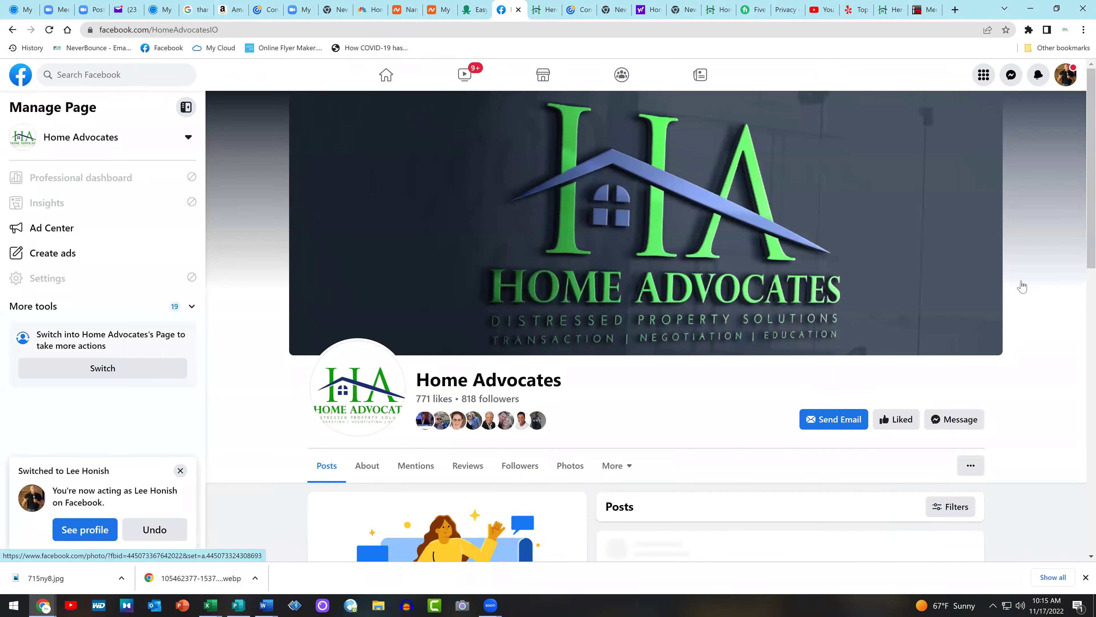
pyautogui.scroll(-10, 1079, 297)
pyautogui.scroll(3, 1079, 302)
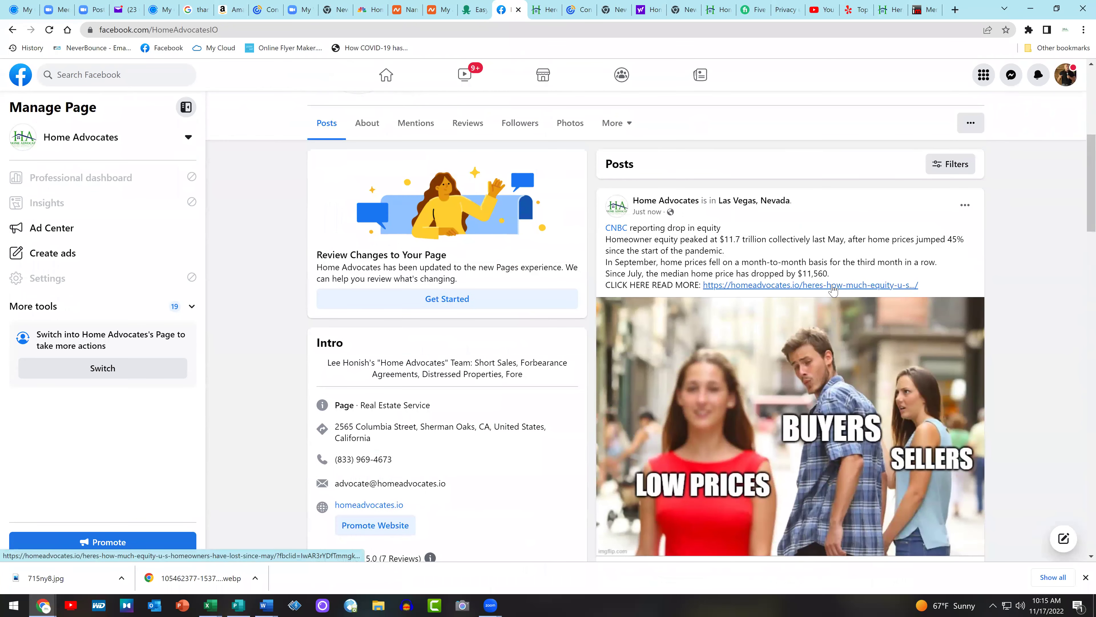
# Open the article linked in the new post and copy its web address
pyautogui.click(833, 288)
pyautogui.click(543, 8)
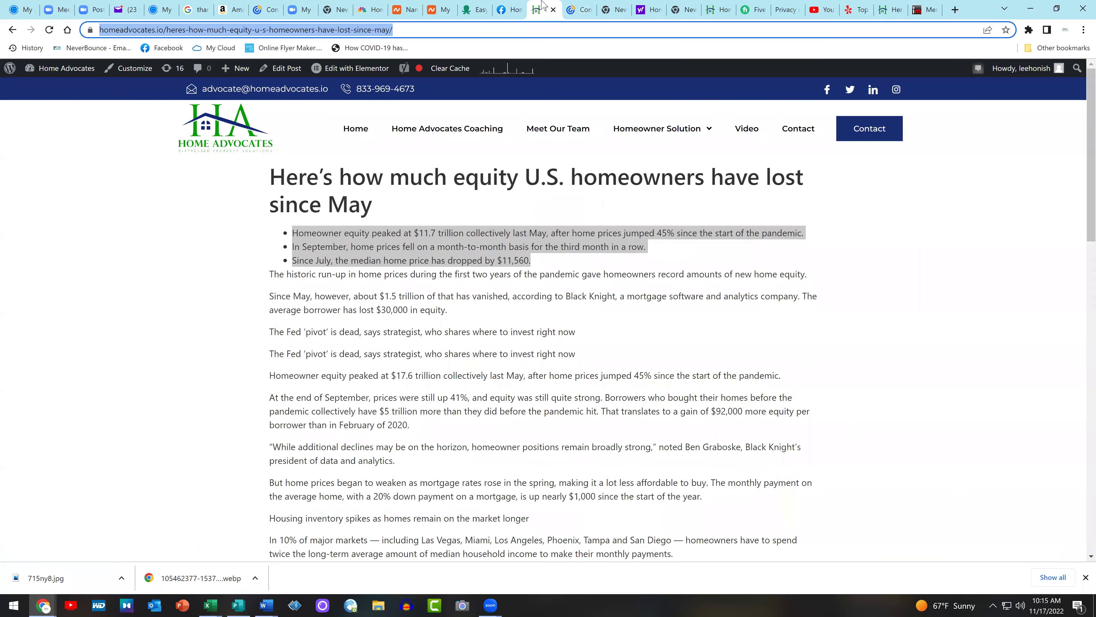
pyautogui.rightClick(320, 30)
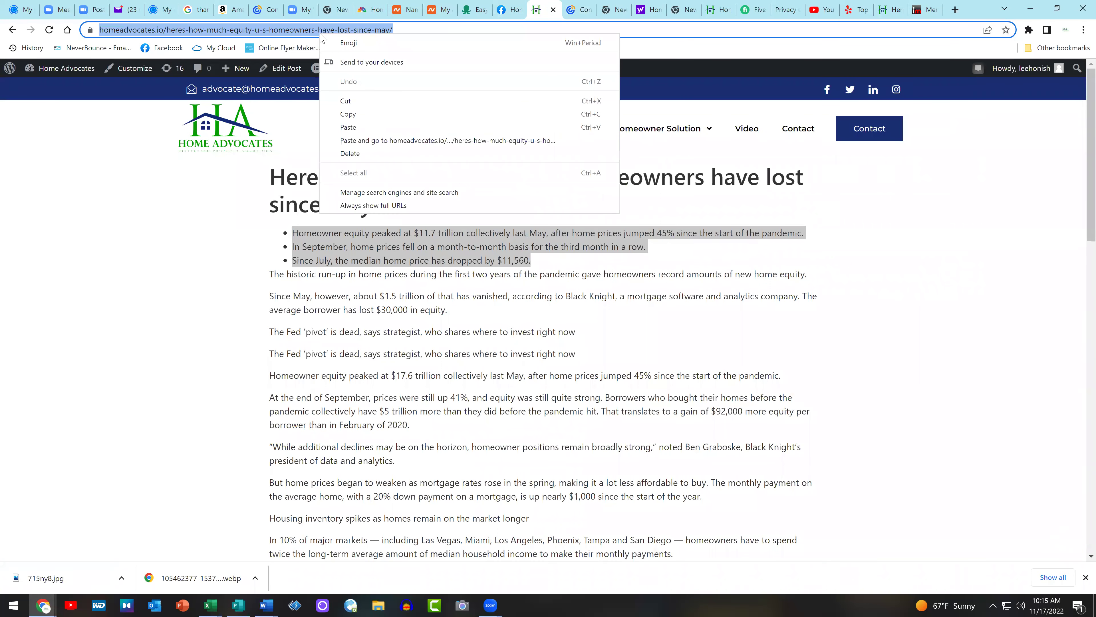
pyautogui.click(372, 116)
pyautogui.hotkey('ctrl', 'shift', 'Tab')
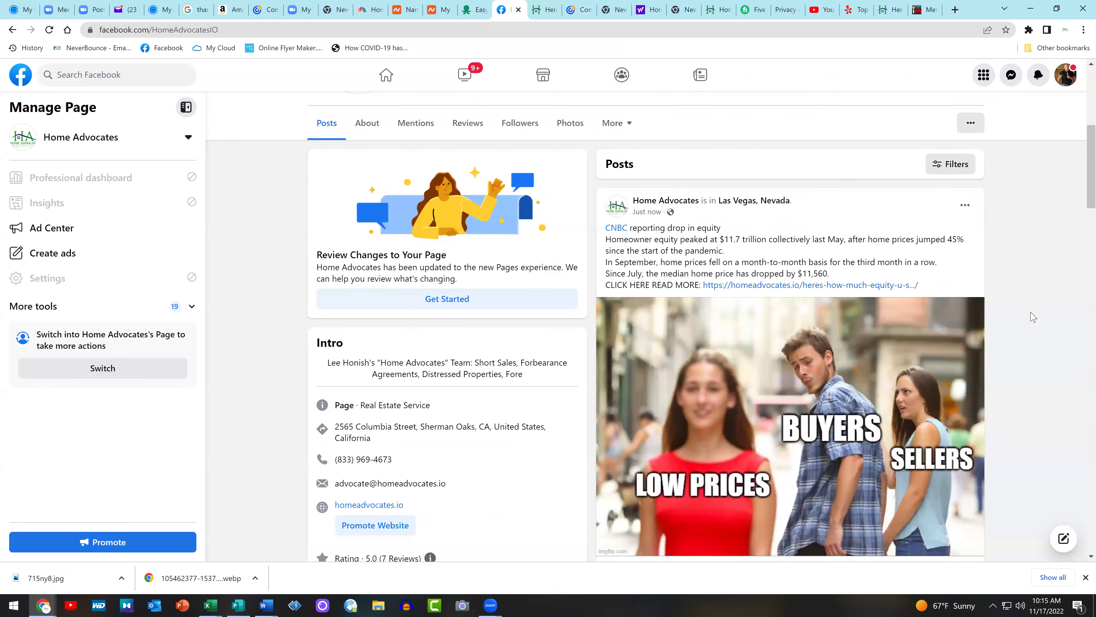
# Open the Share to a group dialog for the equity post
pyautogui.scroll(-3, 1041, 238)
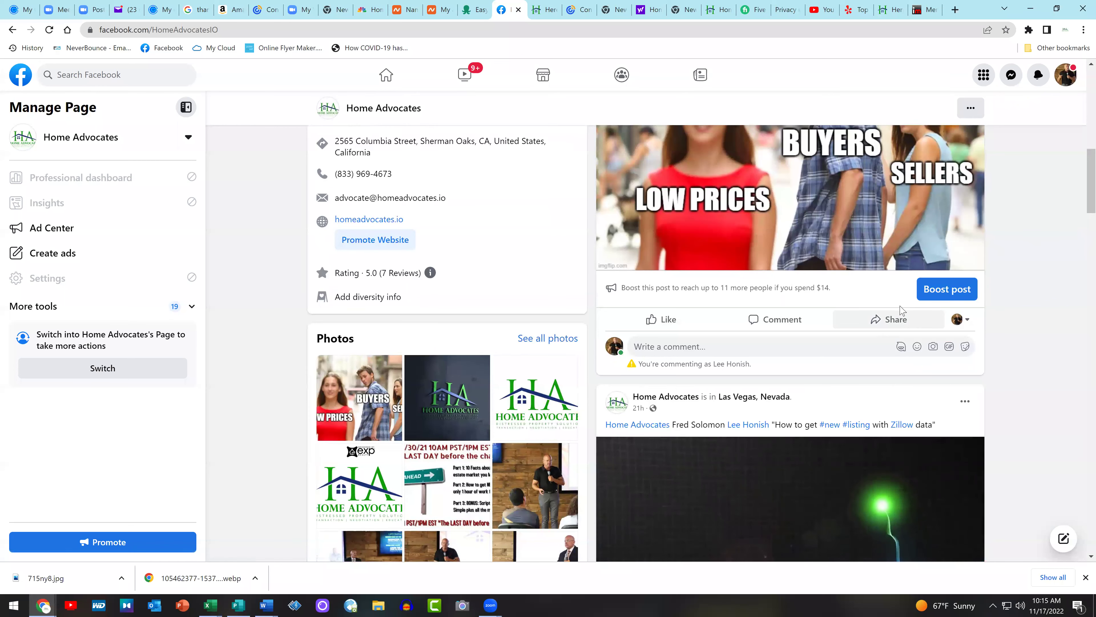
pyautogui.click(901, 319)
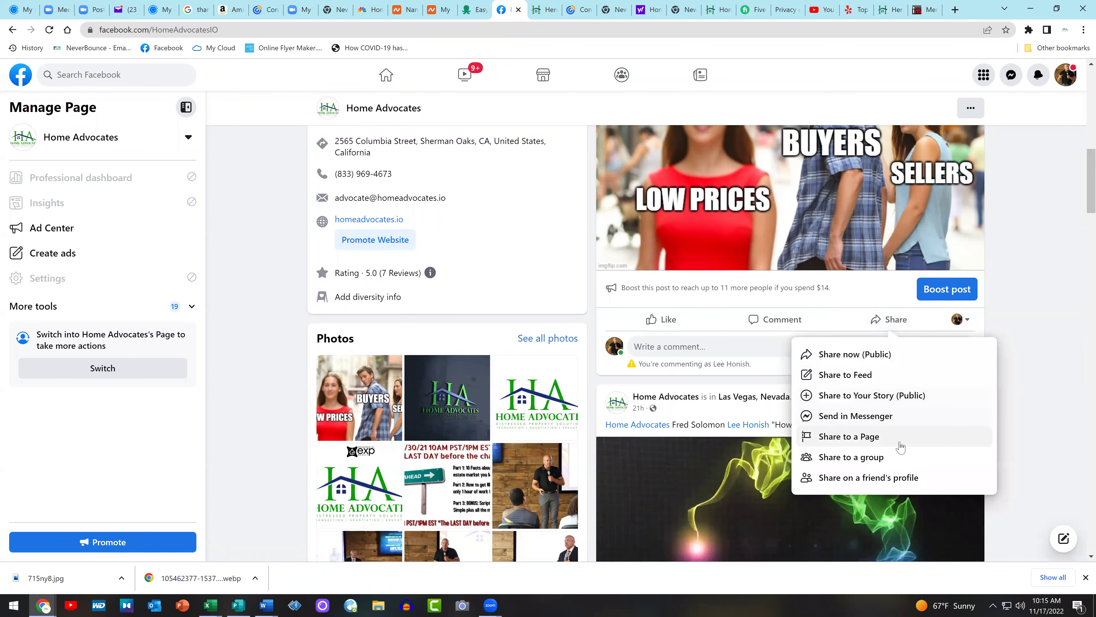
pyautogui.click(912, 456)
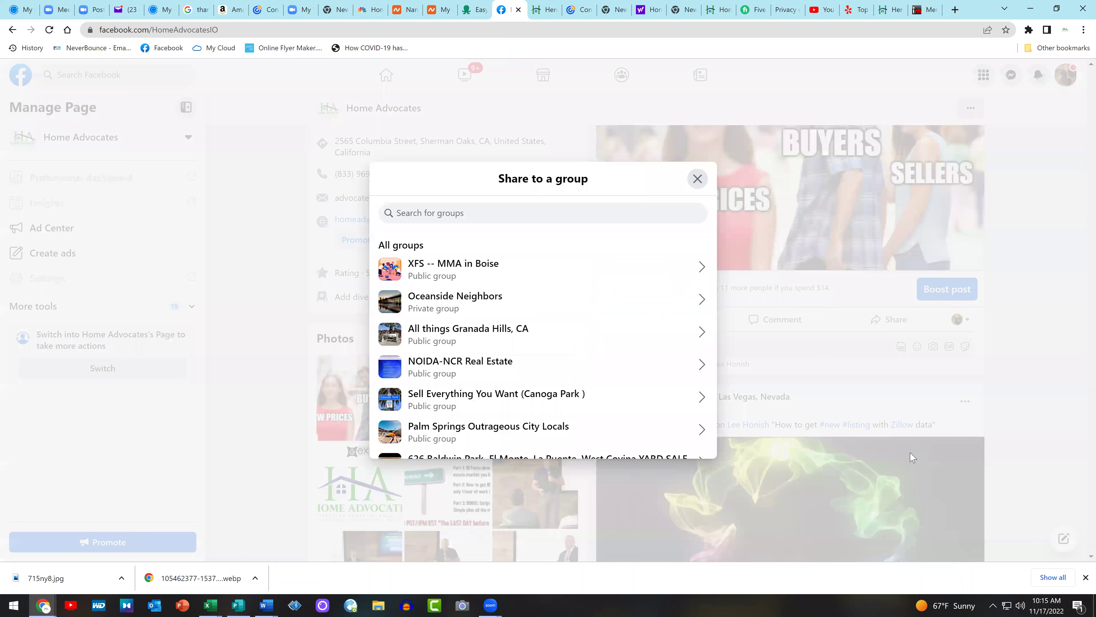
pyautogui.click(548, 215)
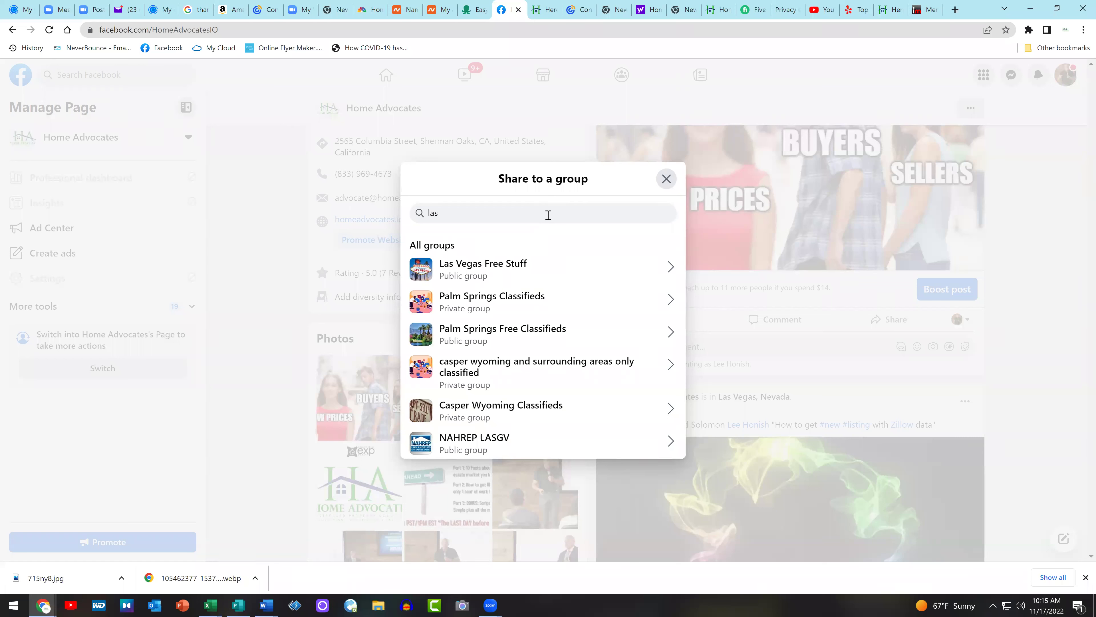
# Search the groups for 'real estat', then narrow the search to 'realtor'
pyautogui.press('BackSpace')
pyautogui.press('BackSpace')
pyautogui.press('BackSpace')
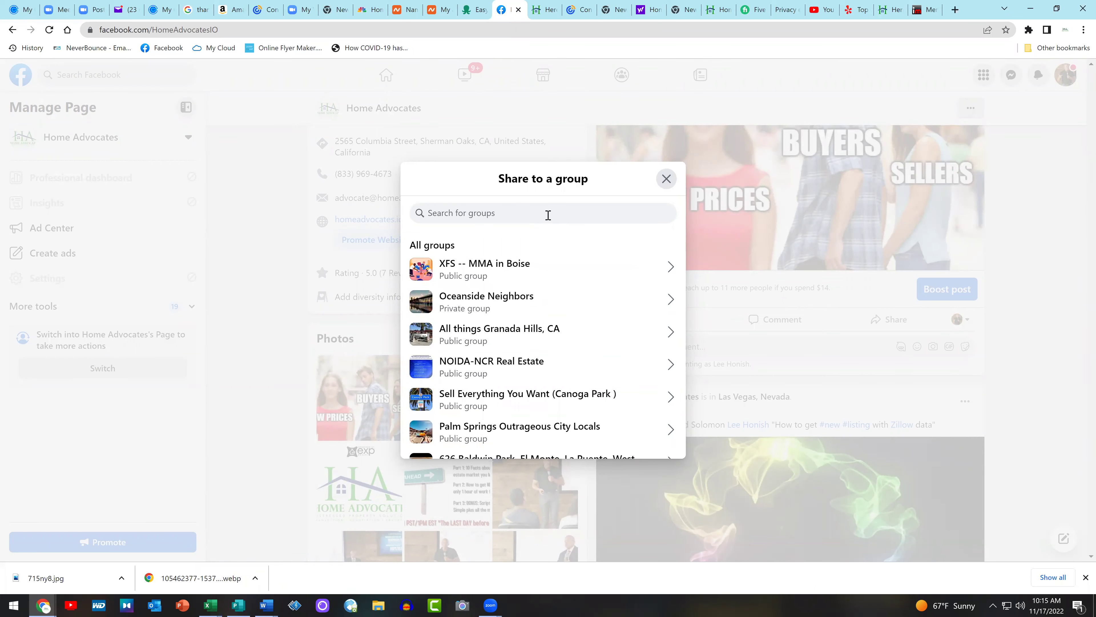
pyautogui.write('real estate')
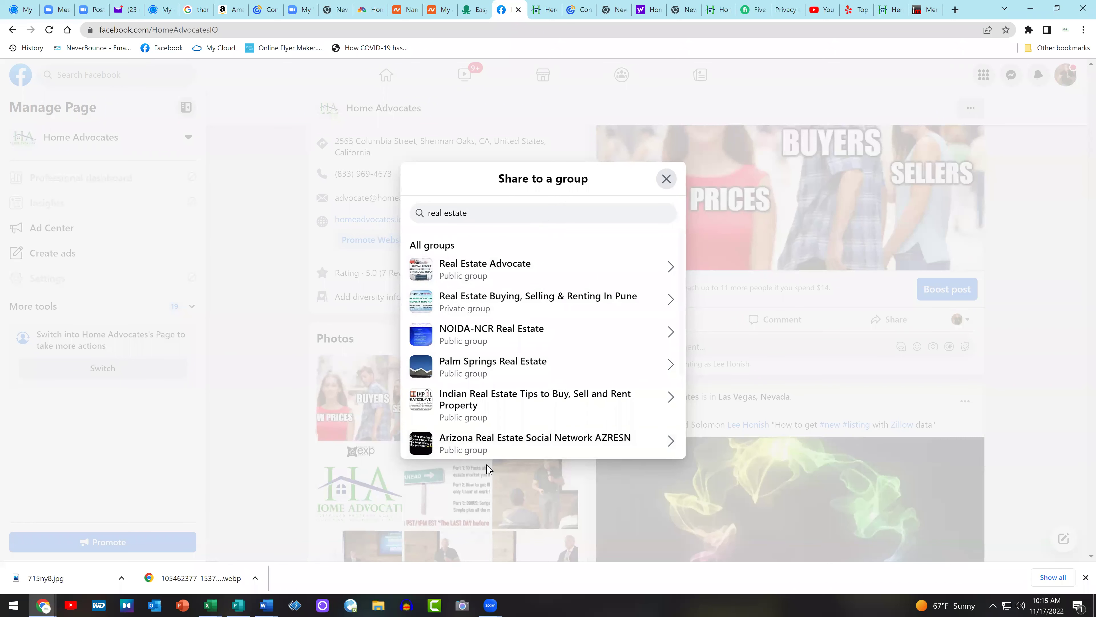
pyautogui.scroll(-3, 596, 350)
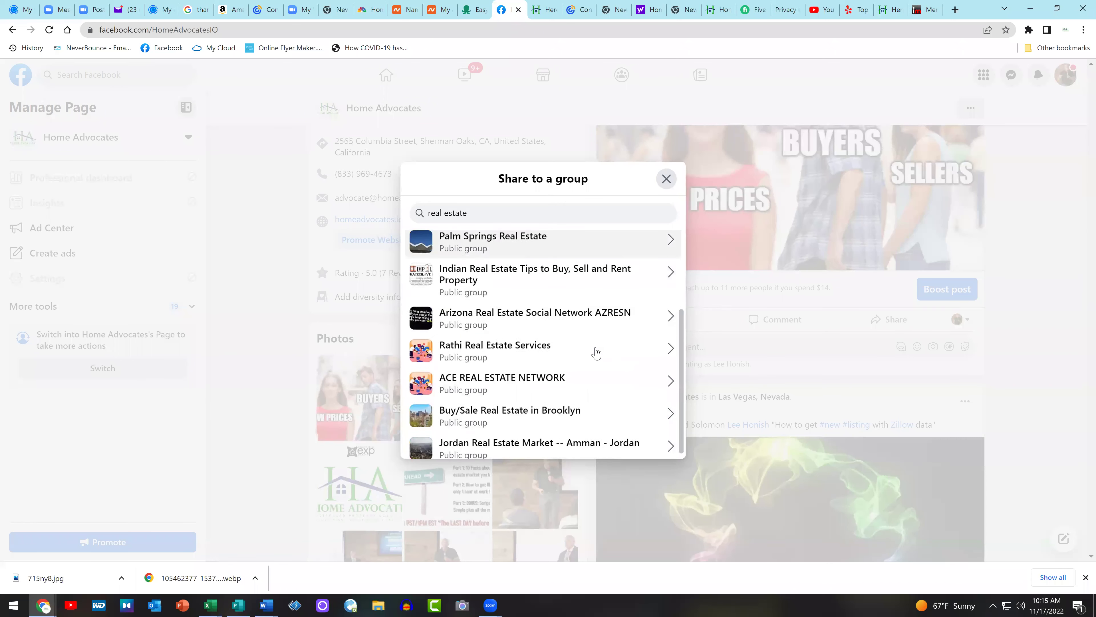
pyautogui.scroll(3, 596, 353)
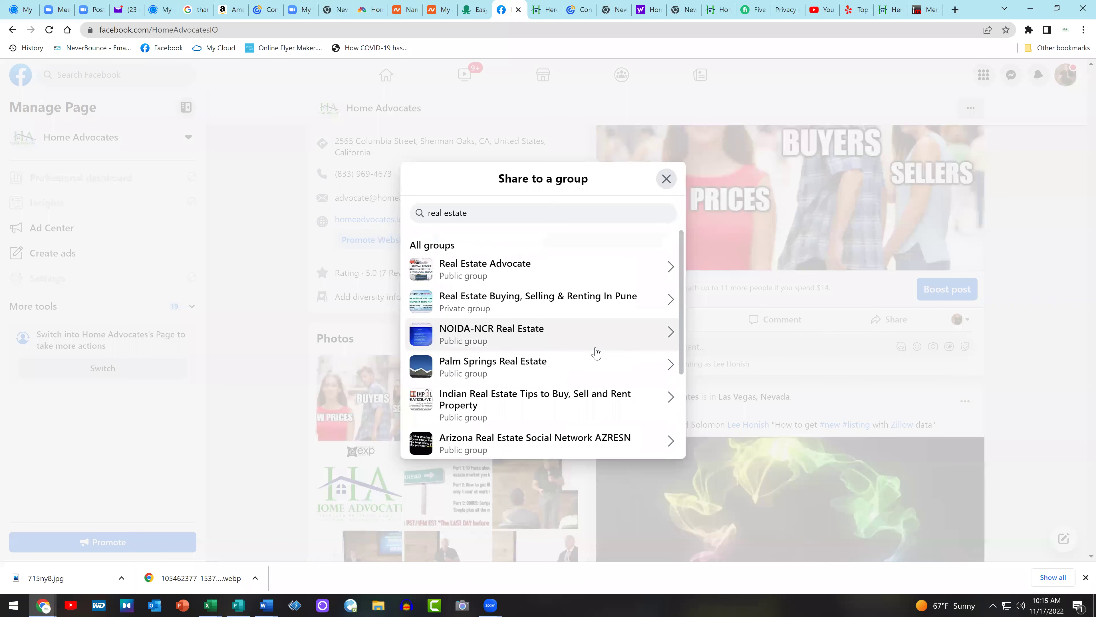
pyautogui.press('BackSpace')
pyautogui.press('BackSpace')
pyautogui.press('BackSpace')
pyautogui.press('BackSpace')
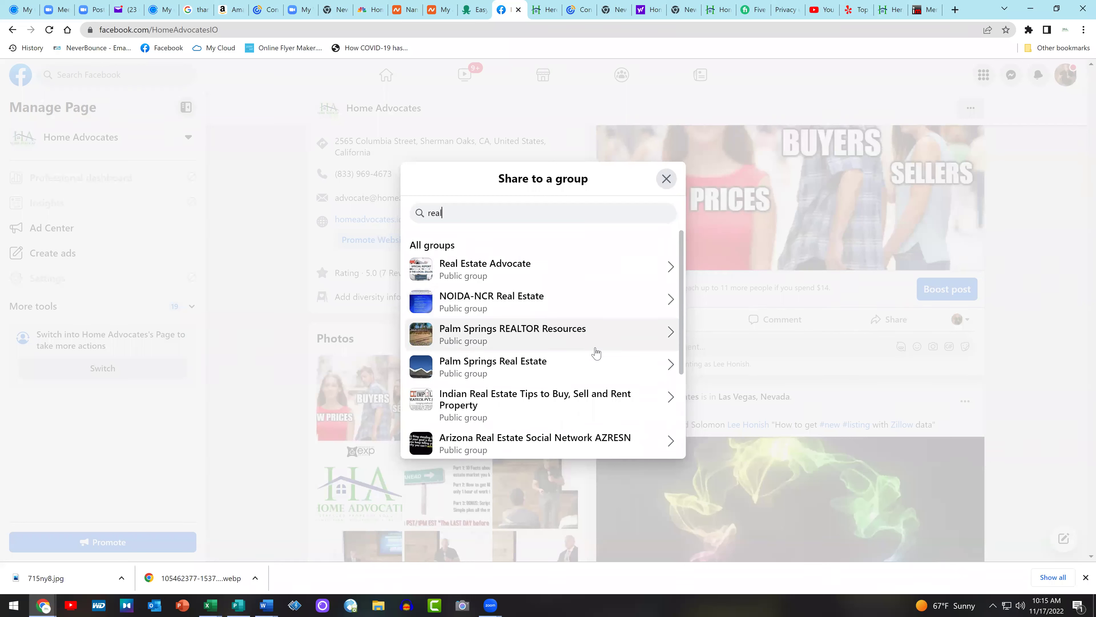
pyautogui.write('tor')
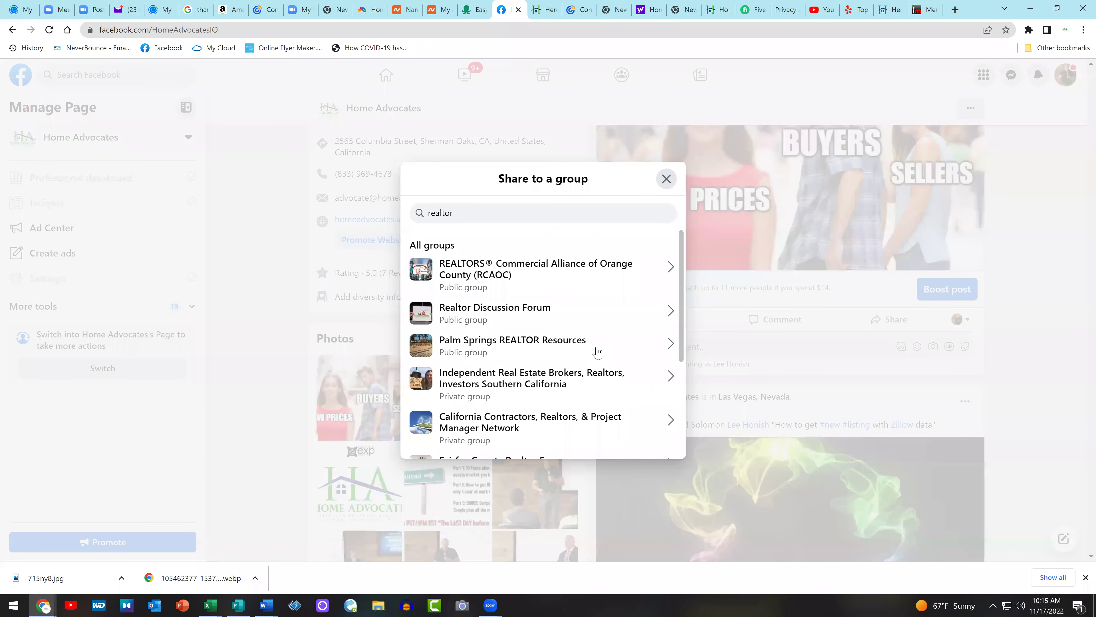
pyautogui.scroll(-4, 596, 352)
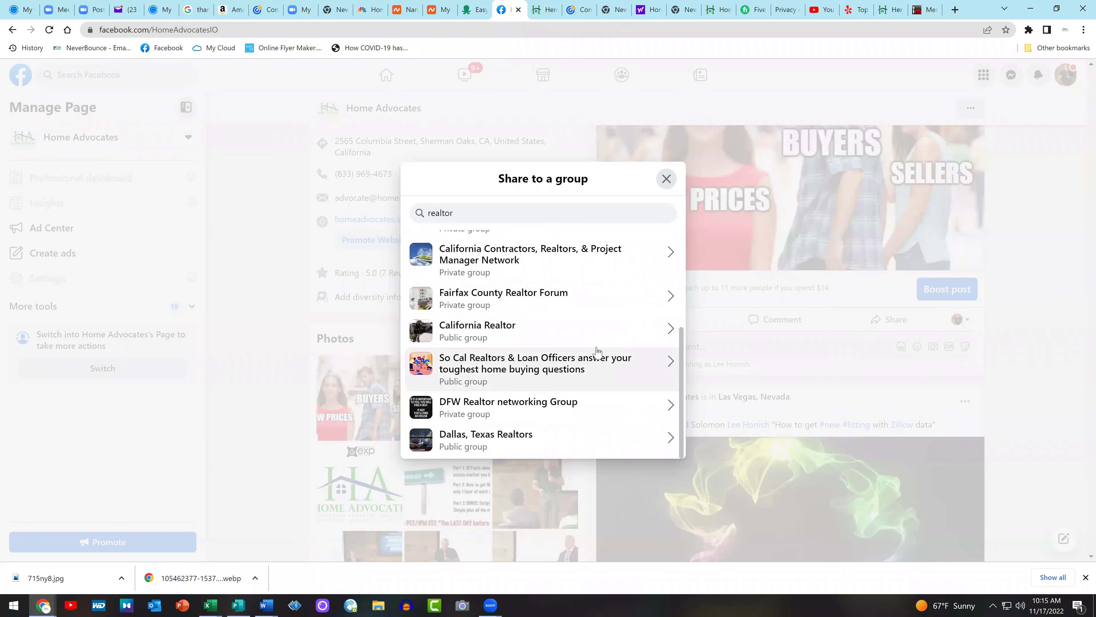
pyautogui.scroll(4, 597, 352)
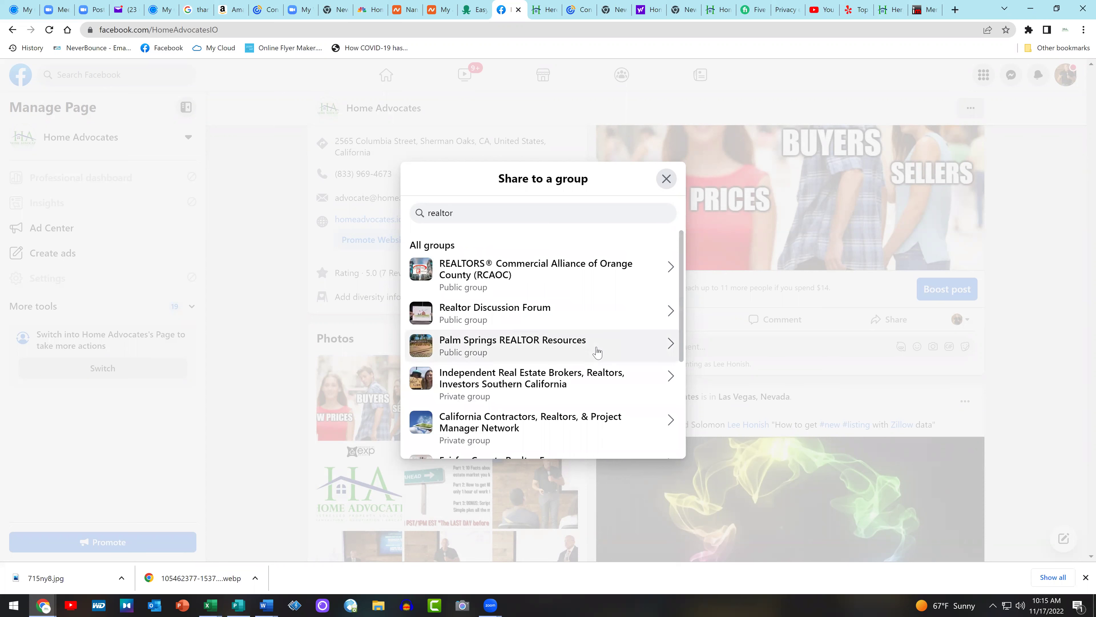
pyautogui.scroll(-4, 596, 350)
# Choose the Dallas, Texas Realtors group and write a 'CLICK HERE' #cnbc caption with the article link
pyautogui.click(470, 434)
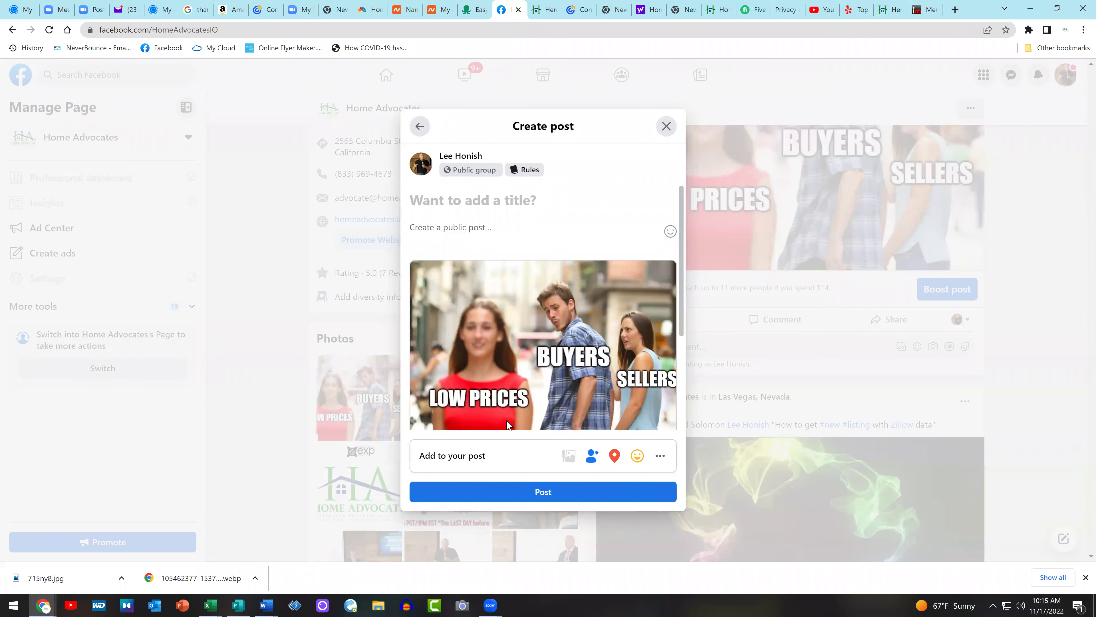
pyautogui.write('CLICK')
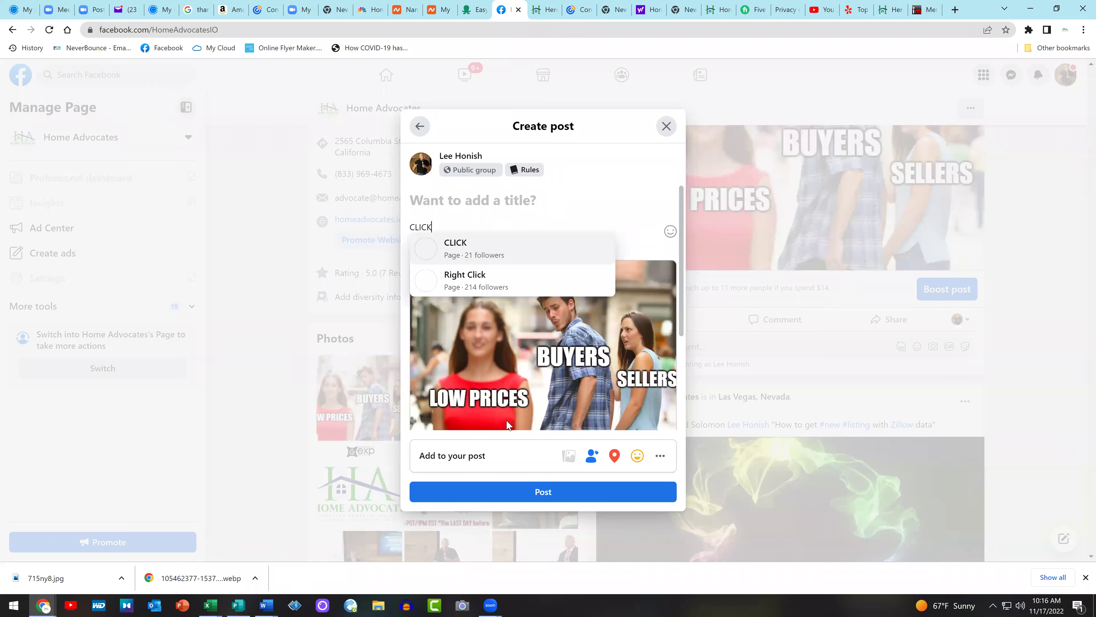
pyautogui.write(' HERE and read @nc')
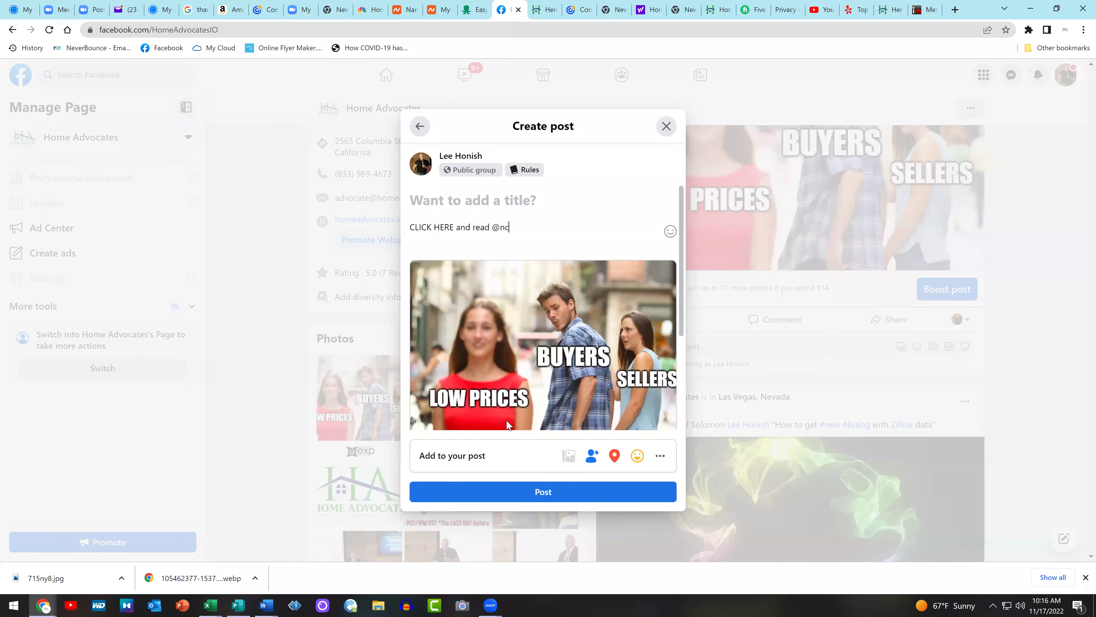
pyautogui.press('BackSpace')
pyautogui.press('BackSpace')
pyautogui.write('cnbc')
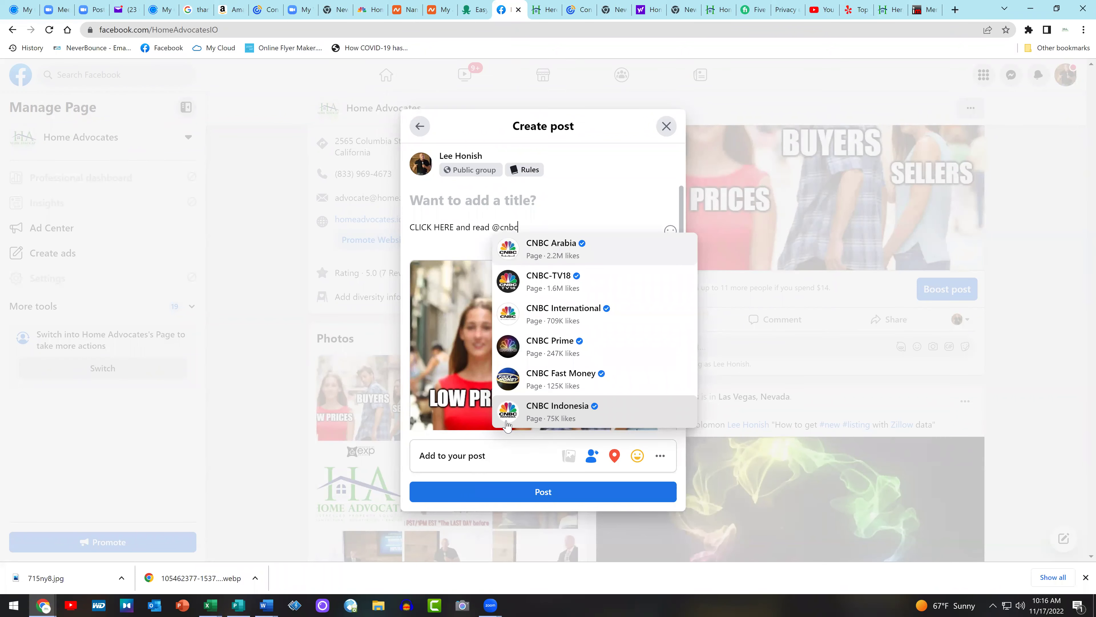
pyautogui.press('BackSpace')
pyautogui.press('BackSpace')
pyautogui.press('BackSpace')
pyautogui.press('BackSpace')
pyautogui.press('BackSpace')
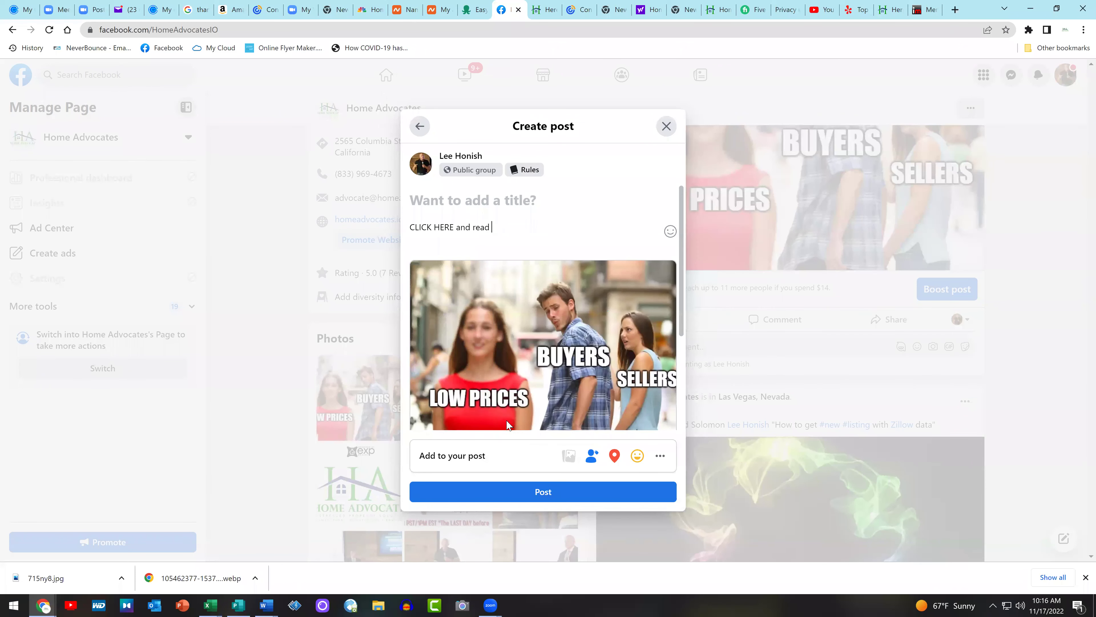
pyautogui.write('#cnbc')
pyautogui.write('https://homeadvocates.io/heres-how-much-equity-u-s-homeowners-have-lost-since-may/')
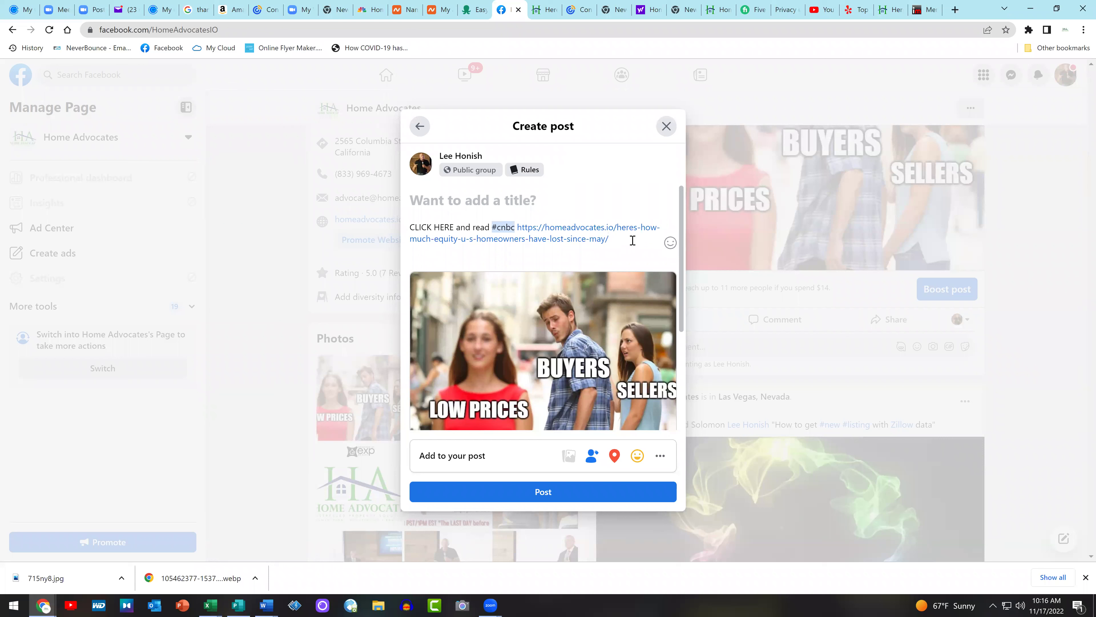
# Copy the post text and make only 'CLICK HERE' bold
pyautogui.moveTo(609, 239); pyautogui.dragTo(409, 226)
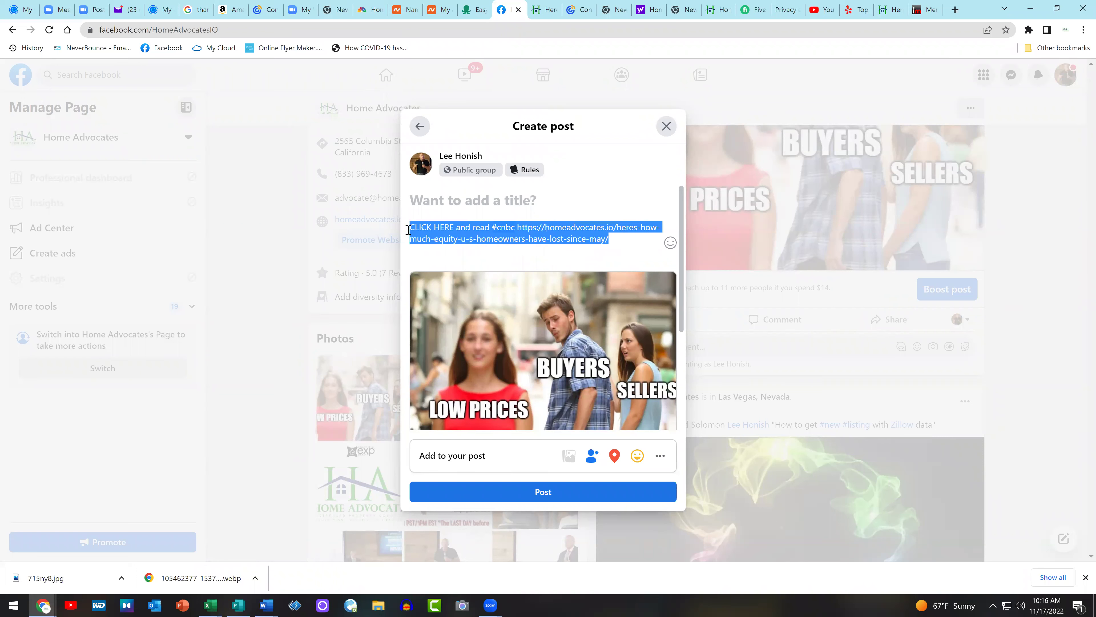
pyautogui.rightClick(437, 234)
pyautogui.click(464, 272)
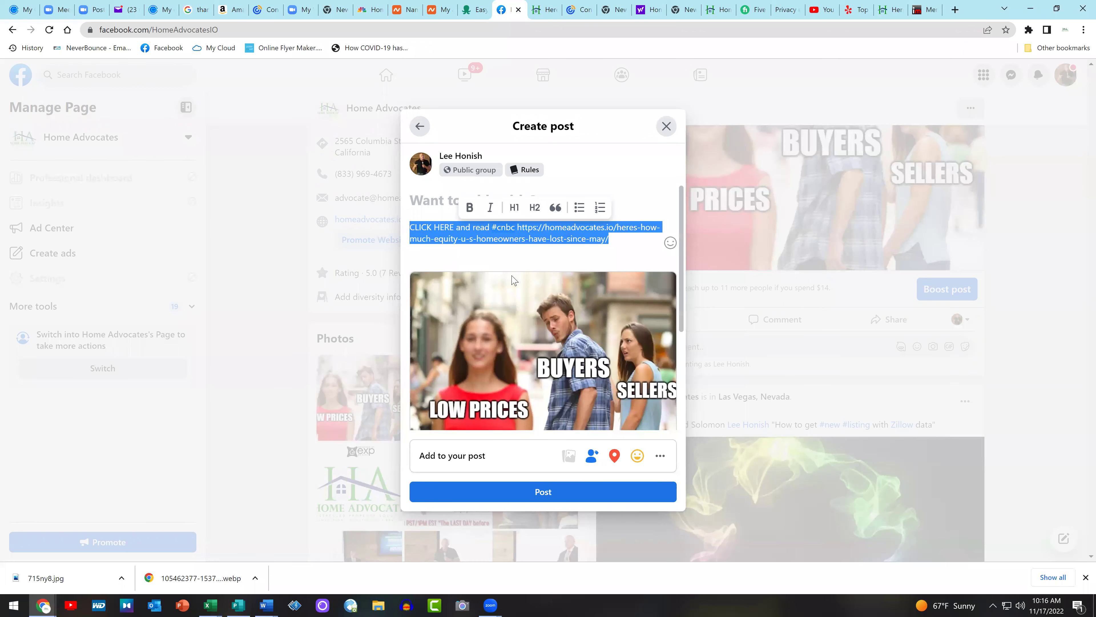
pyautogui.click(470, 208)
pyautogui.click(514, 207)
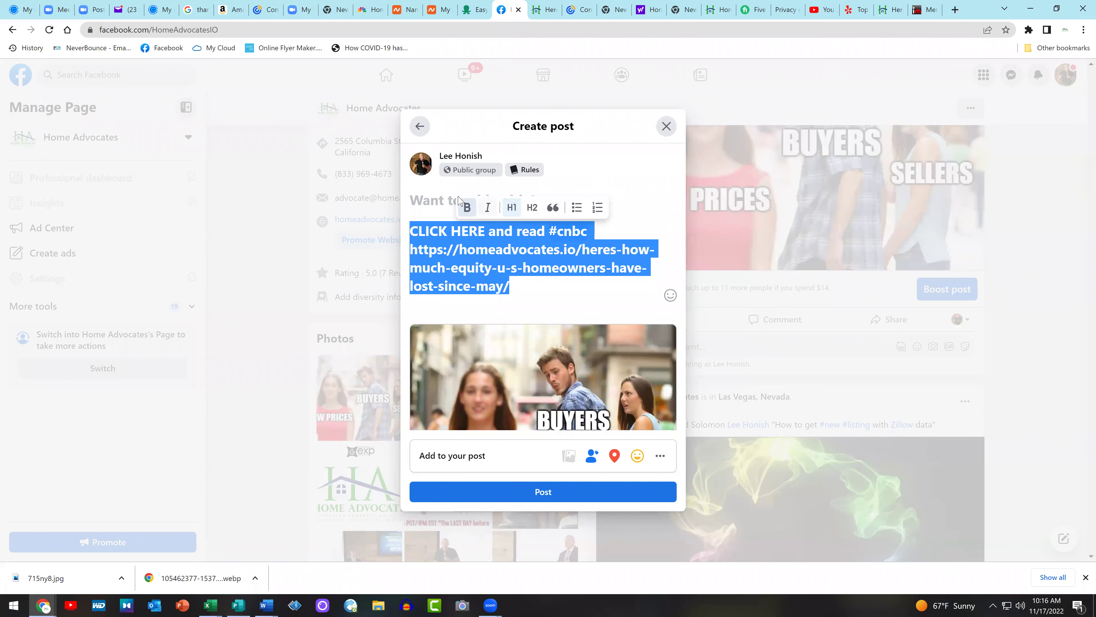
pyautogui.click(466, 211)
pyautogui.click(554, 302)
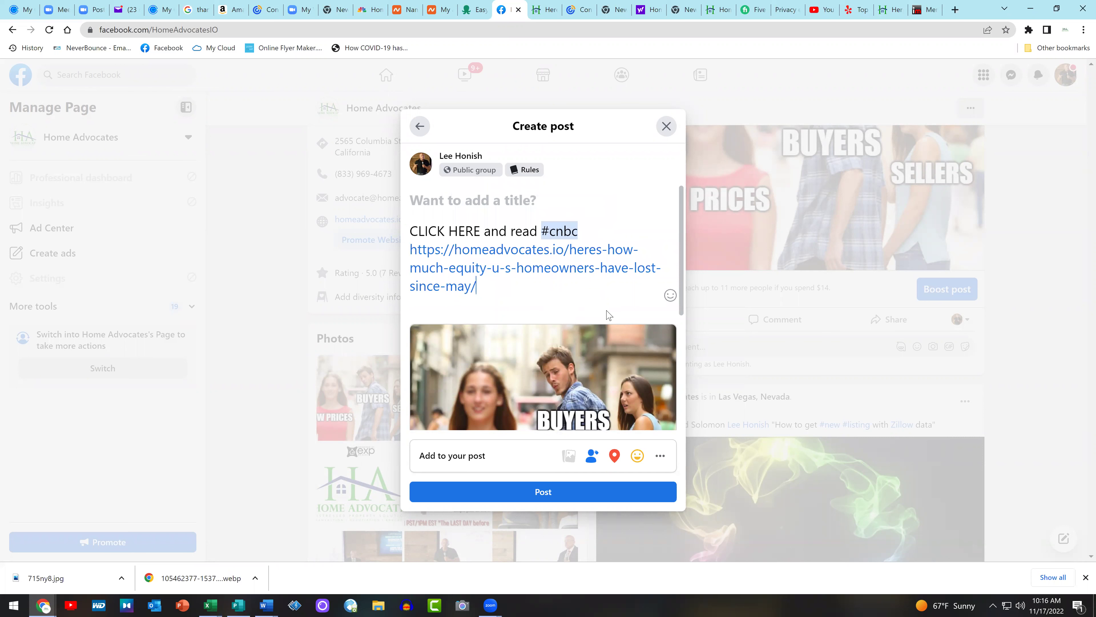
pyautogui.moveTo(483, 231); pyautogui.dragTo(409, 231)
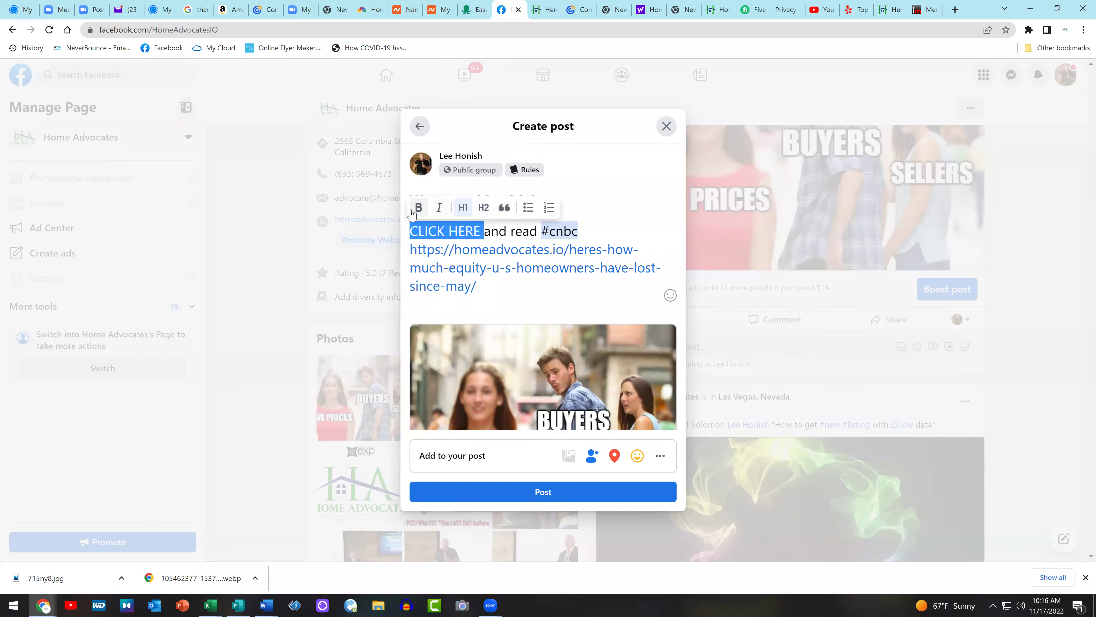
pyautogui.click(417, 208)
pyautogui.click(522, 292)
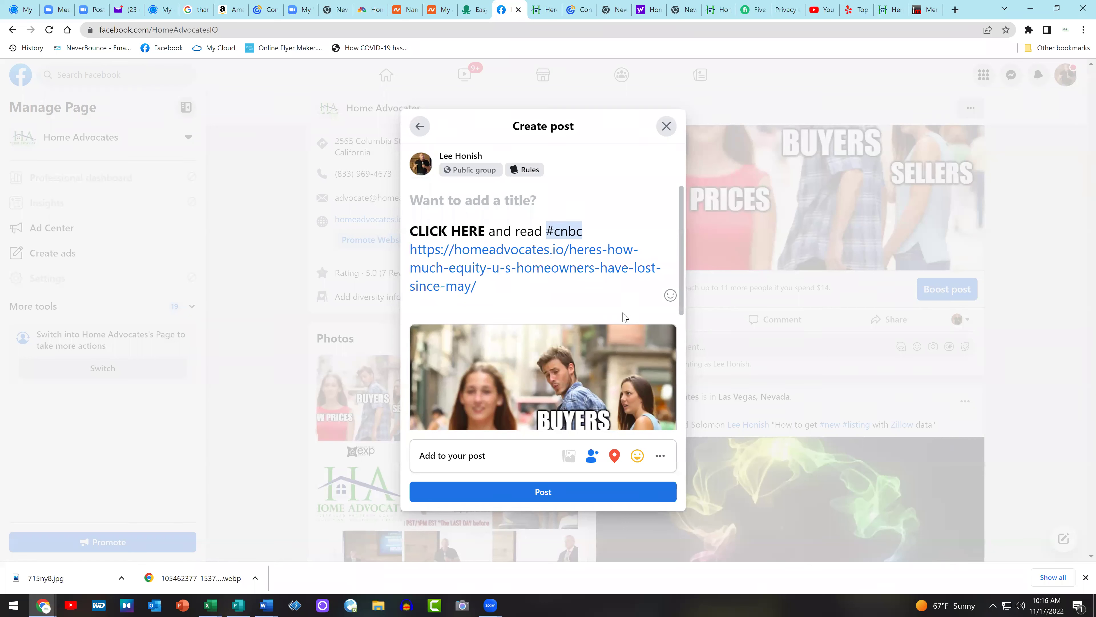
# Title the share 'loss of equity' and publish it to the group without a location
pyautogui.click(487, 207)
pyautogui.write('lo')
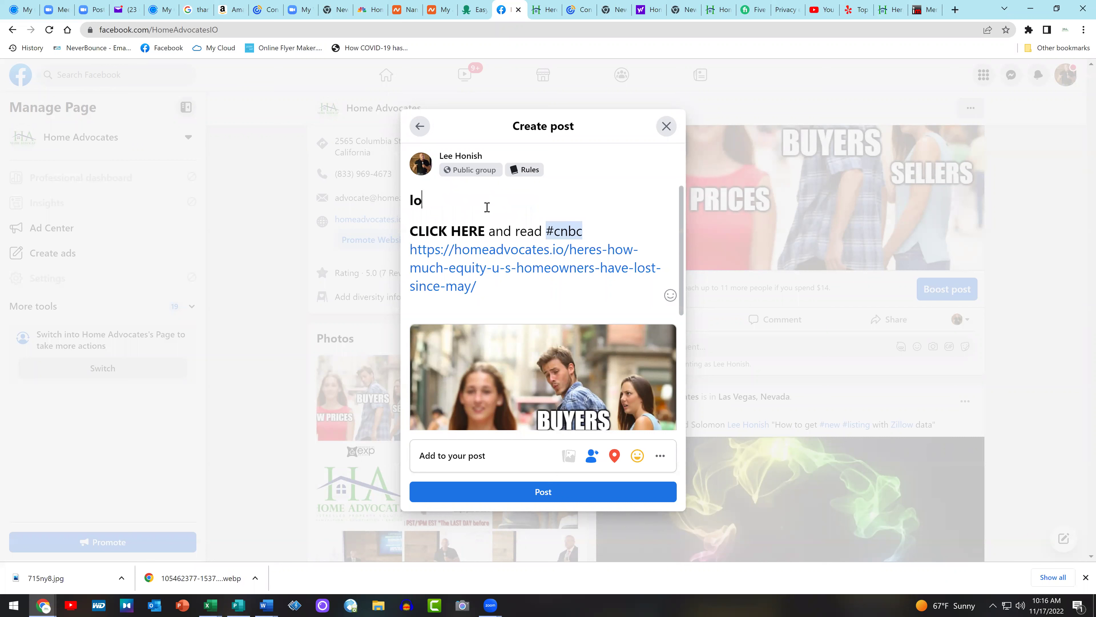
pyautogui.write('ss of equity')
pyautogui.click(614, 455)
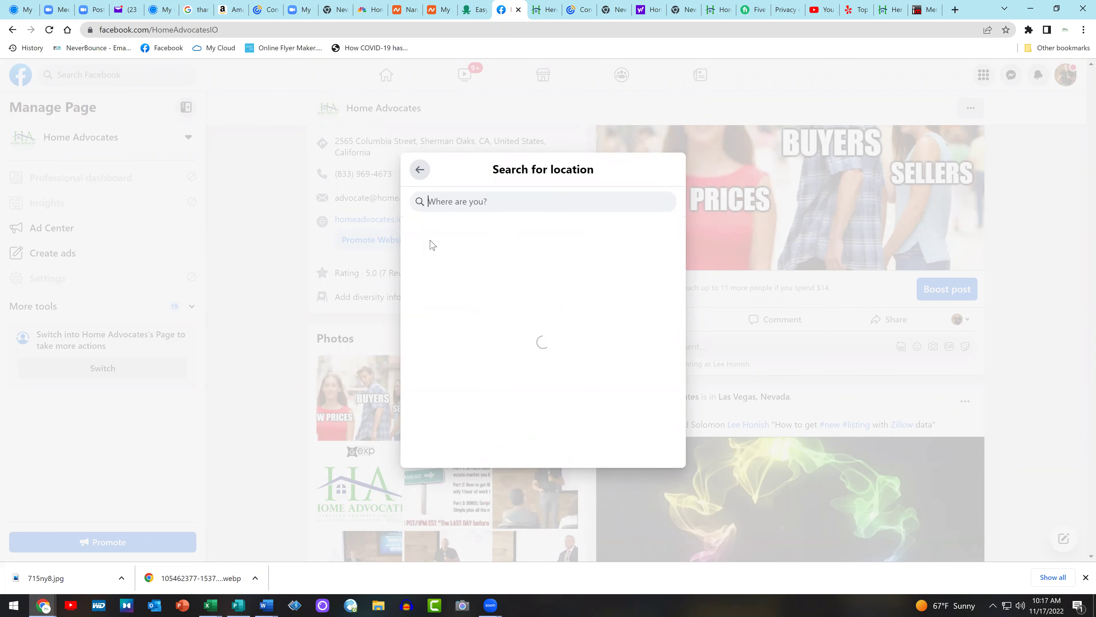
pyautogui.click(419, 170)
pyautogui.click(563, 496)
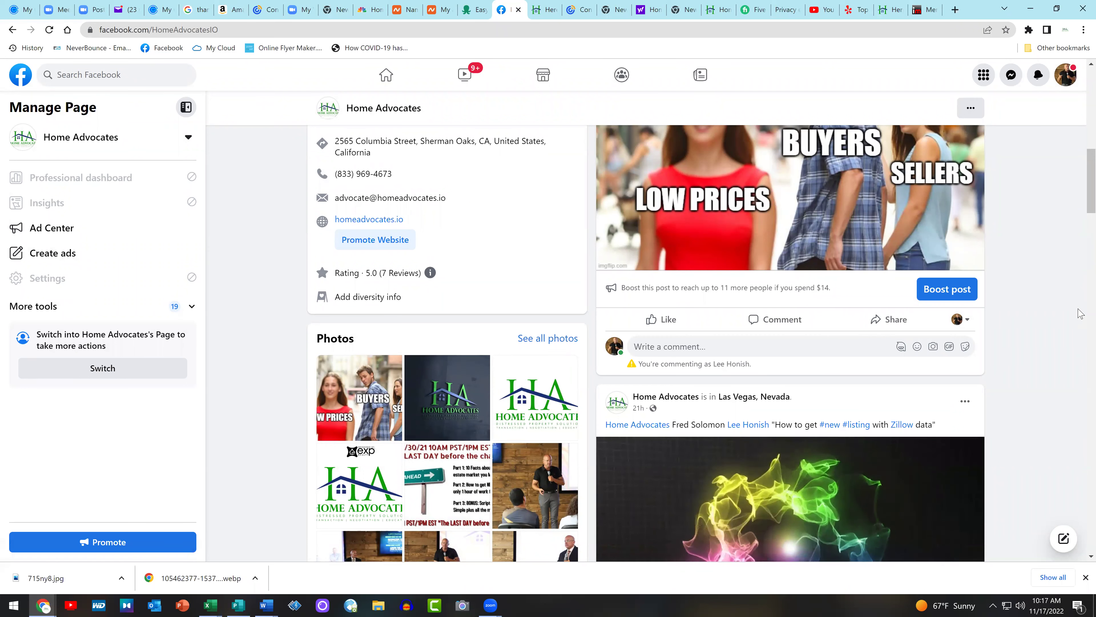
# Share the meme post to the story and to the profile
pyautogui.click(881, 320)
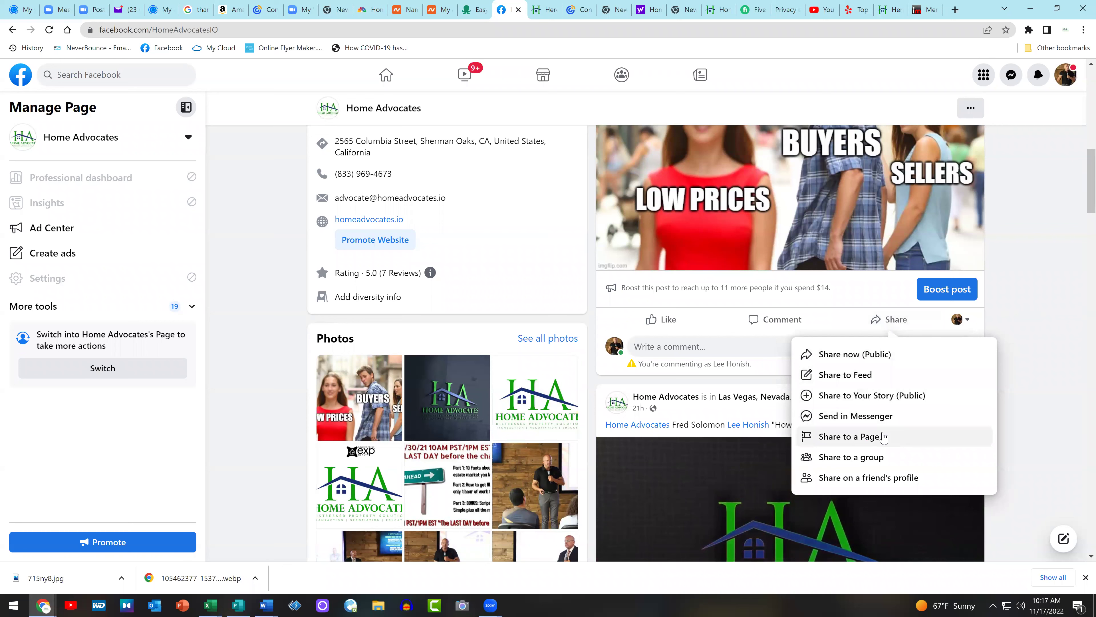
pyautogui.press('Escape')
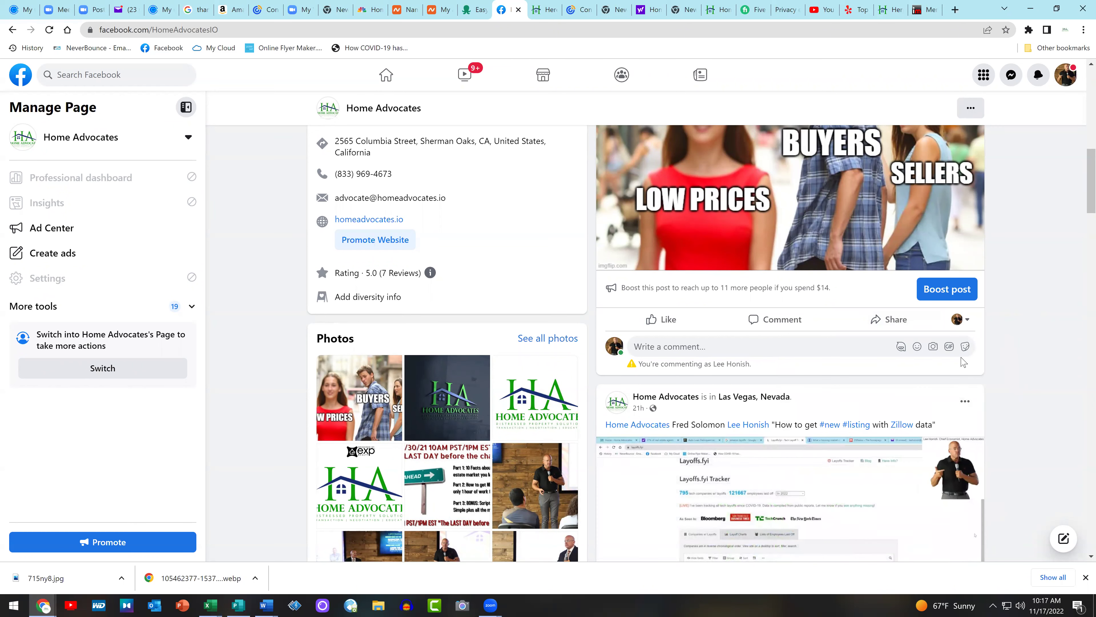
pyautogui.click(892, 322)
pyautogui.click(892, 322)
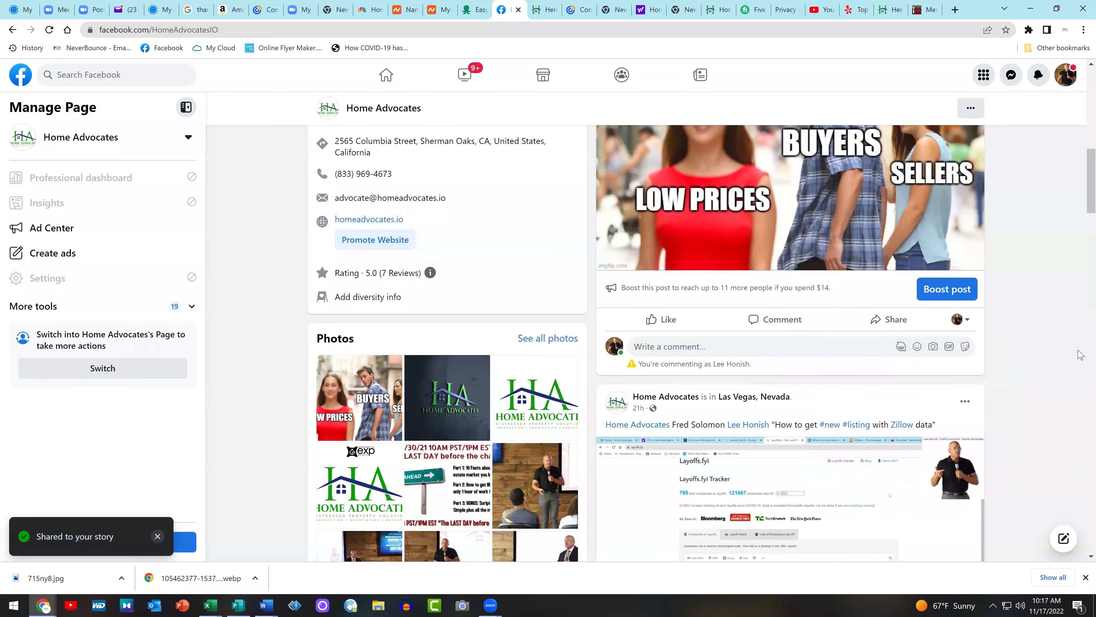
# Share the post to the REALTORS® Commercial Alliance of Orange County group with the pasted link text
pyautogui.click(892, 322)
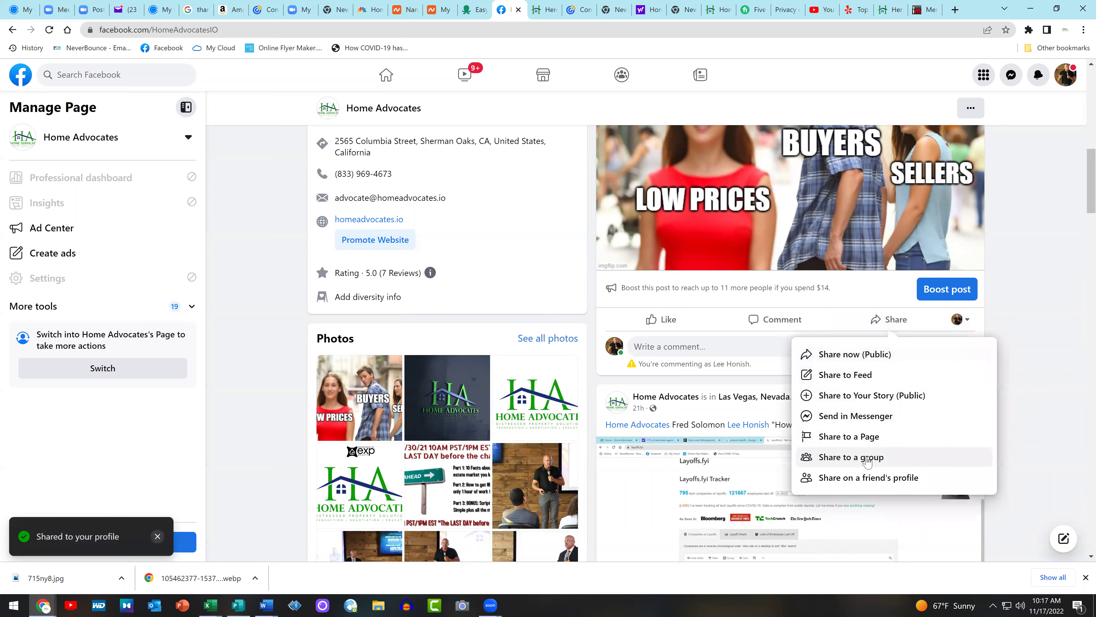
pyautogui.click(846, 455)
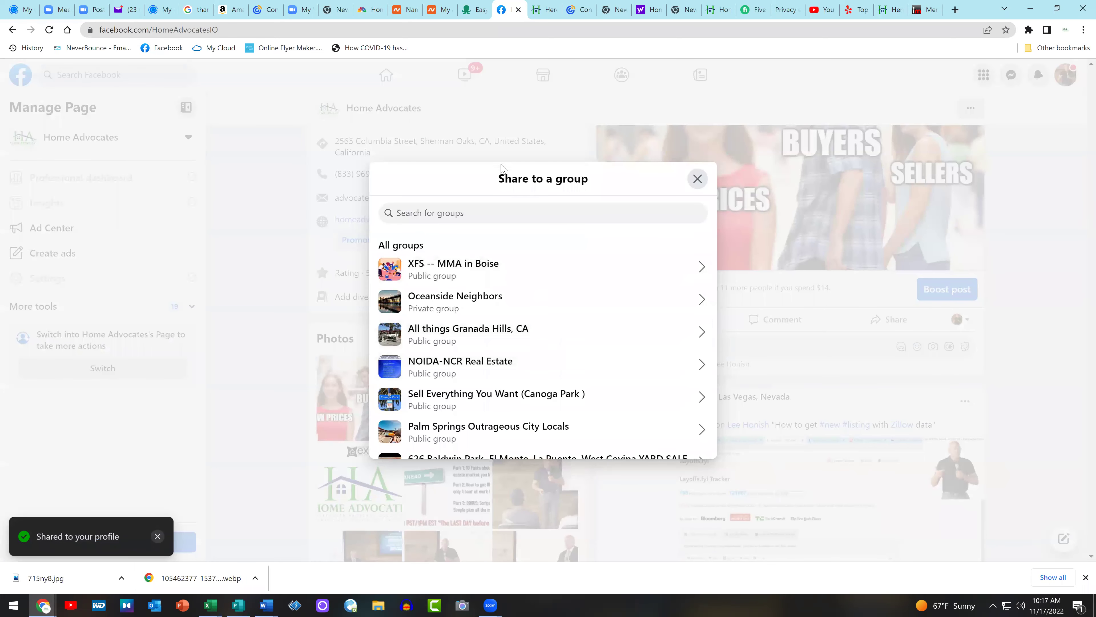
pyautogui.write('realto')
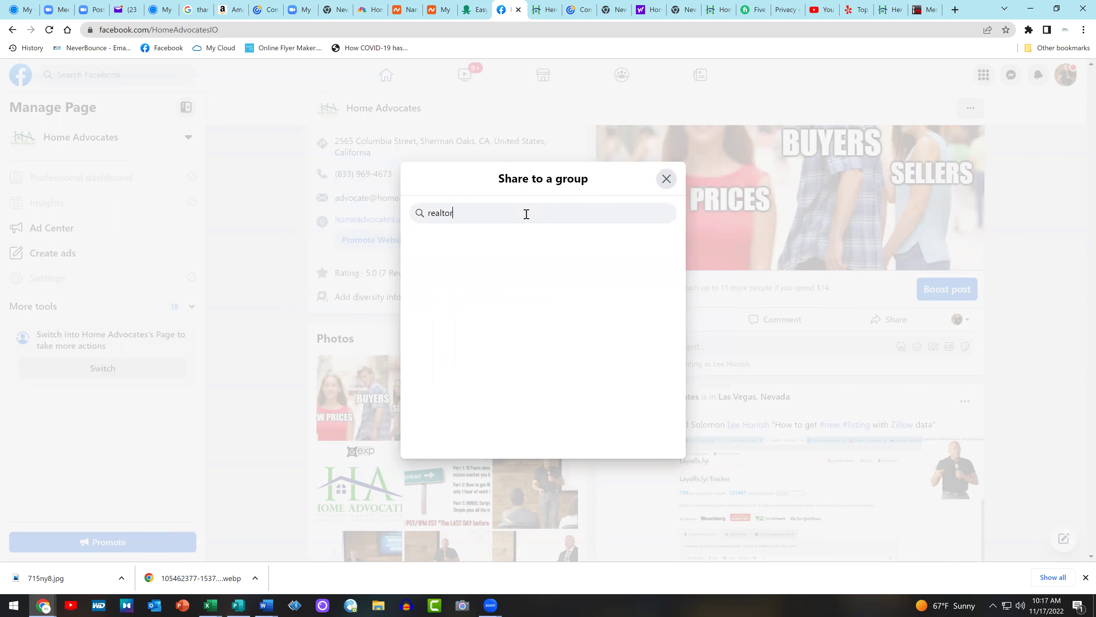
pyautogui.write('r')
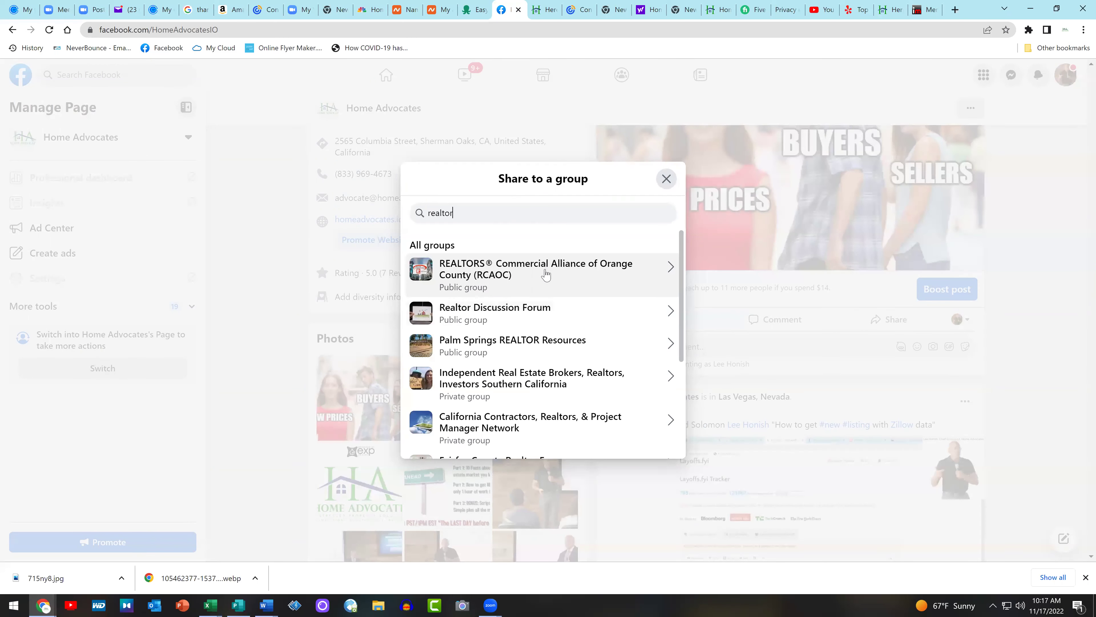
pyautogui.click(544, 273)
pyautogui.hotkey('ctrl', 'v')
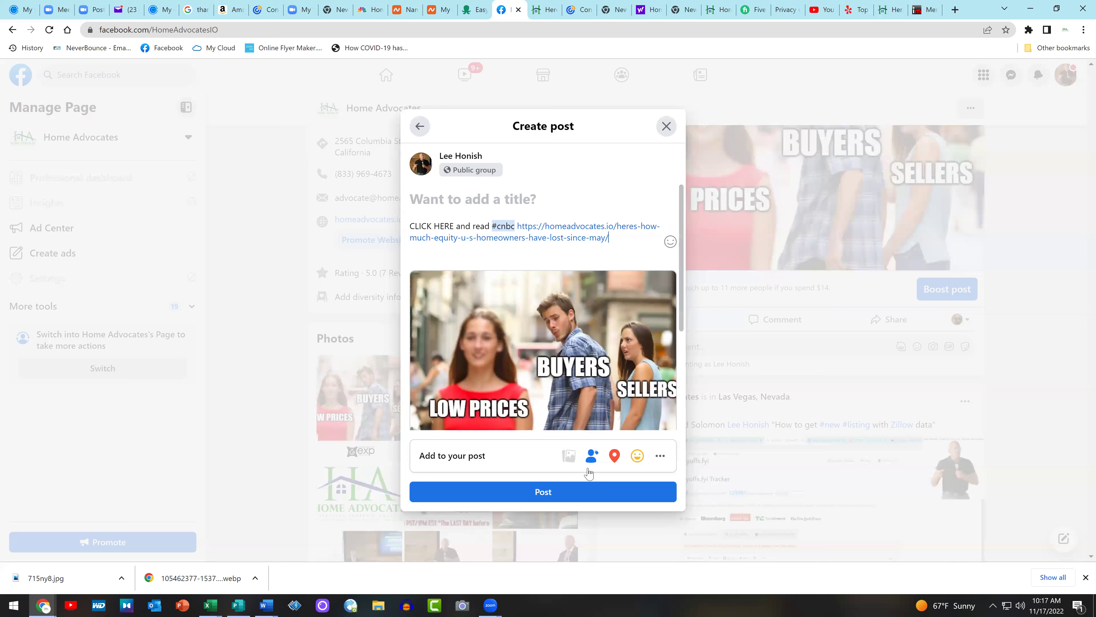
pyautogui.click(567, 494)
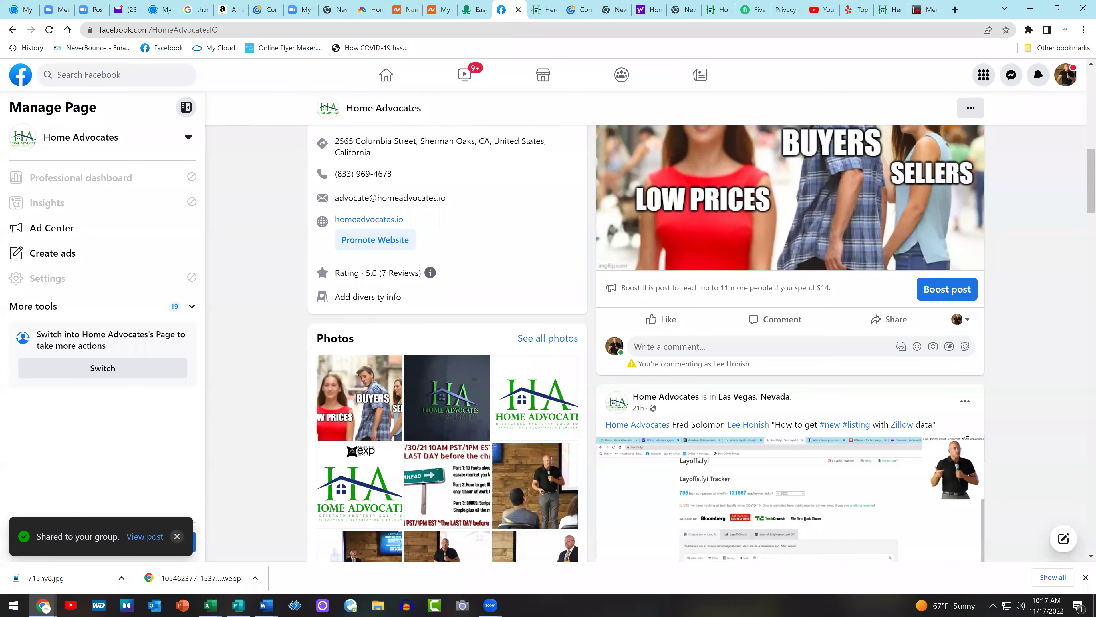
pyautogui.scroll(5, 1081, 328)
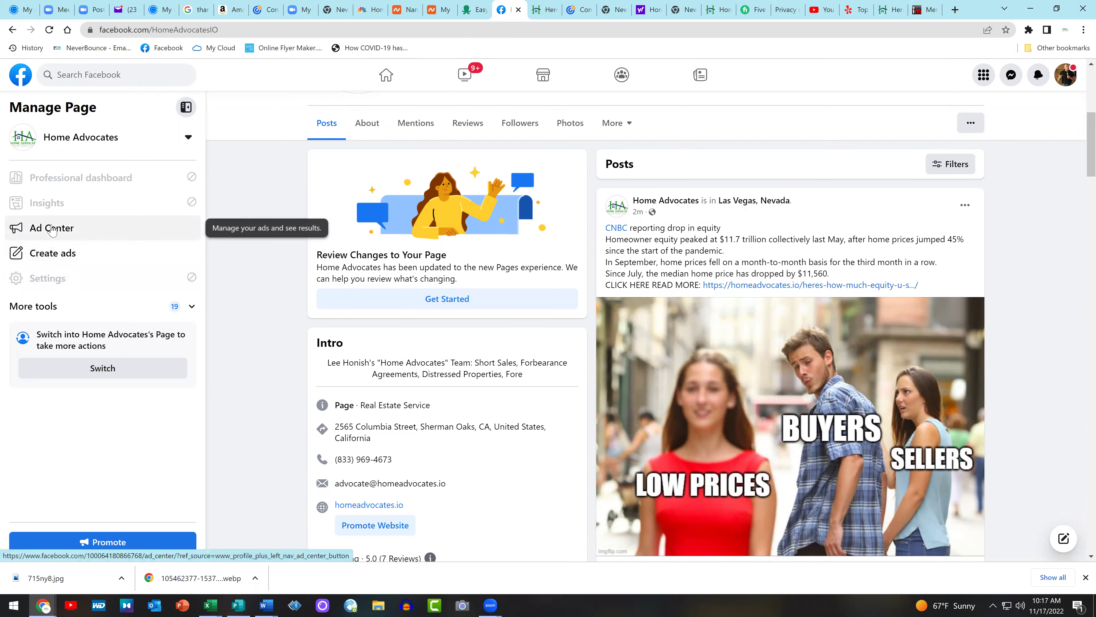
pyautogui.scroll(-5, 1080, 314)
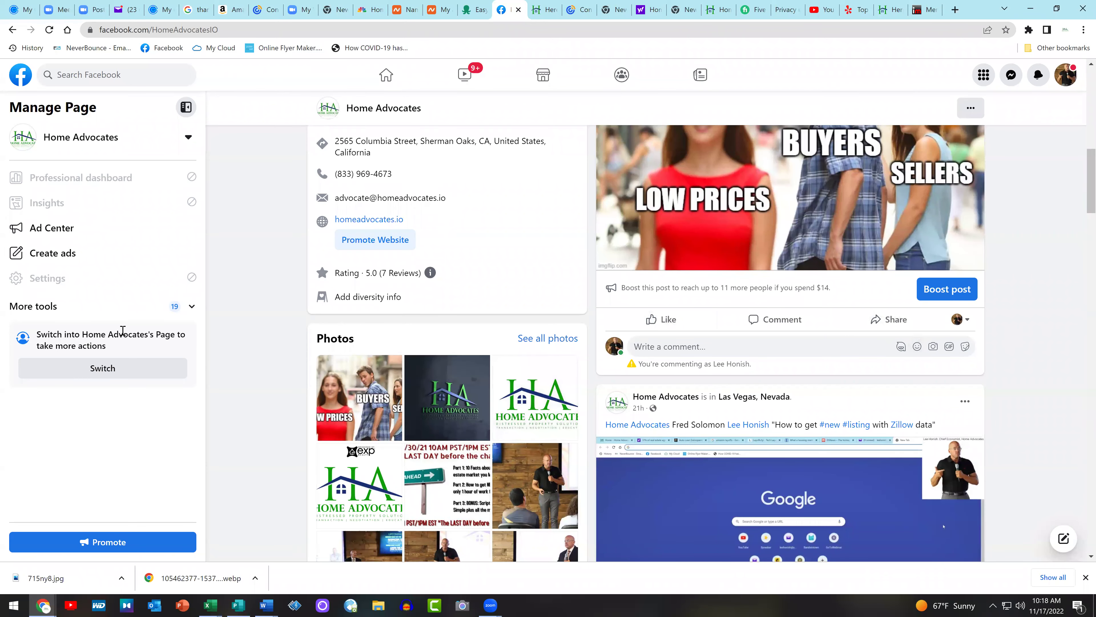
pyautogui.scroll(6, 281, 340)
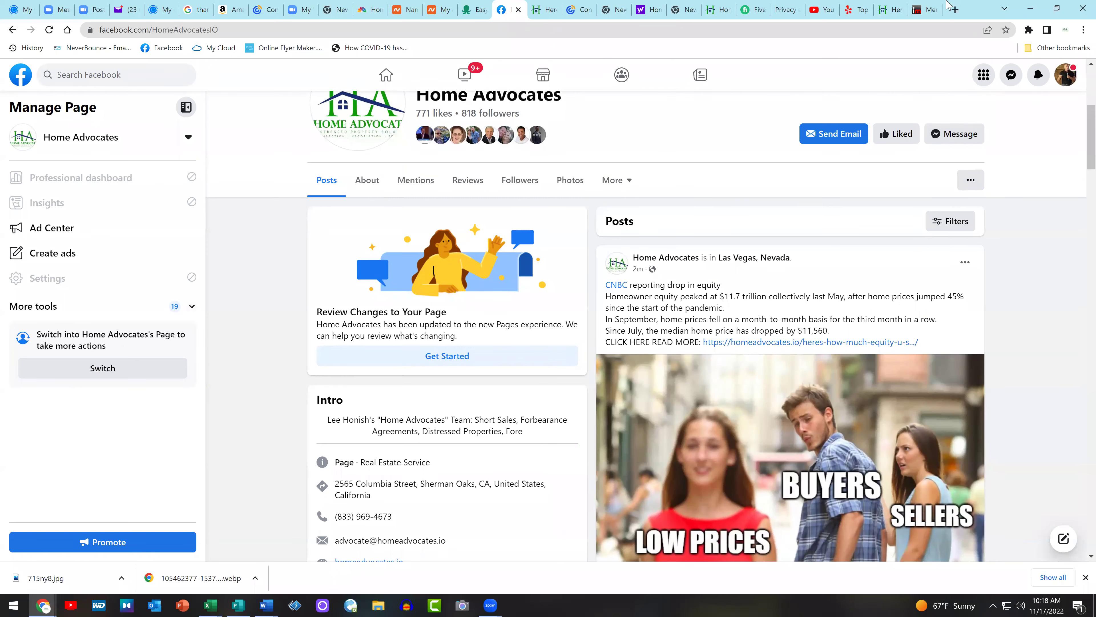
# Open instagram.com in a new tab from a Google search for Instagram
pyautogui.click(955, 9)
pyautogui.write('inst')
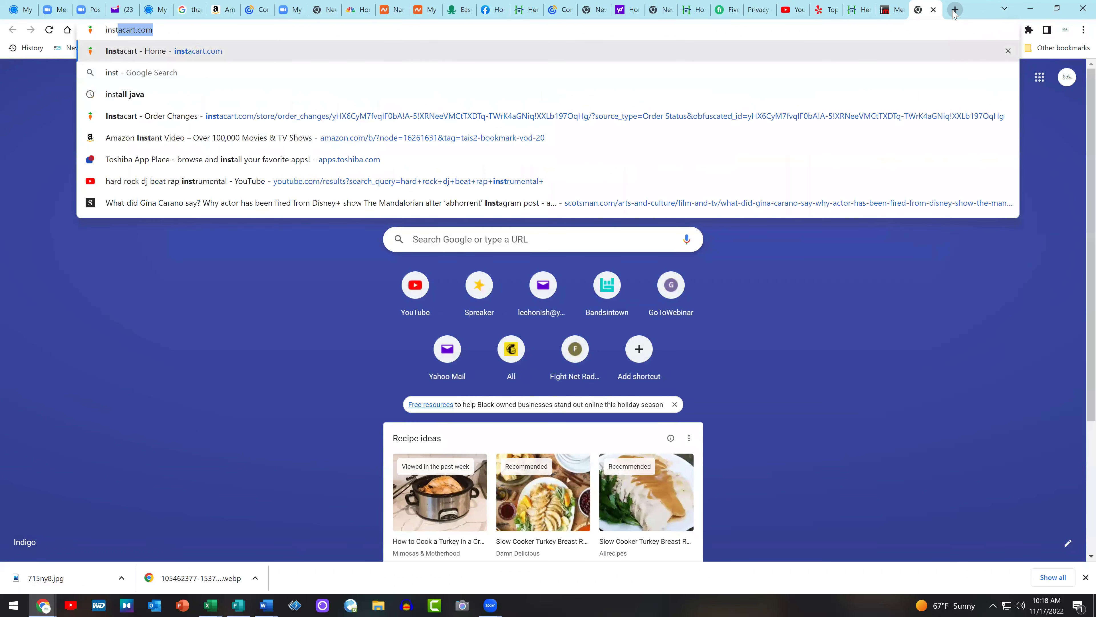
pyautogui.press('Return')
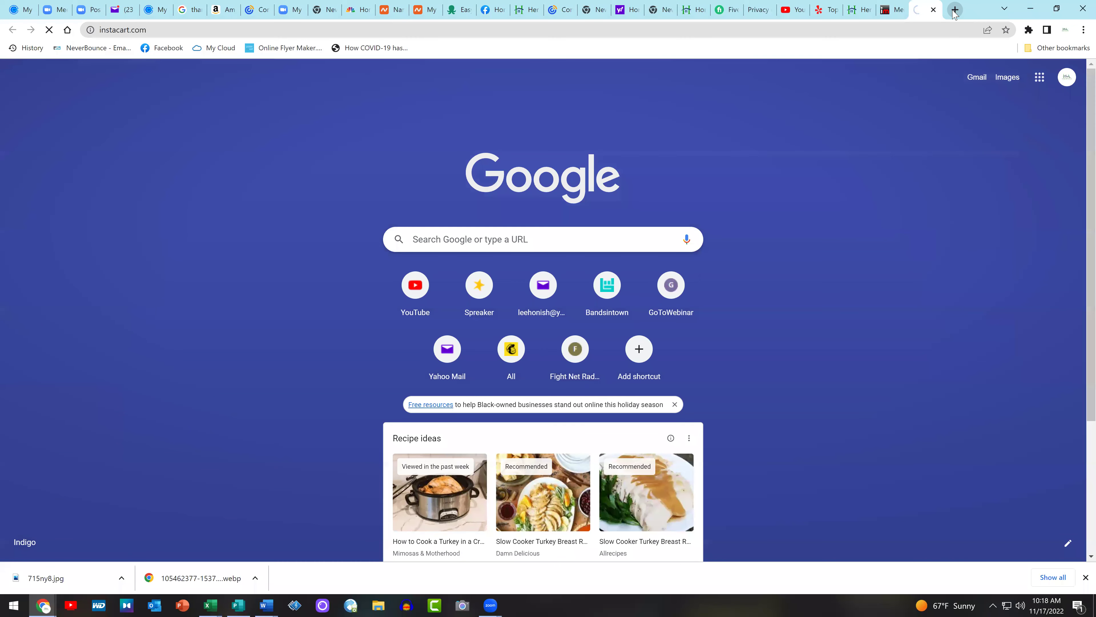
pyautogui.click(867, 26)
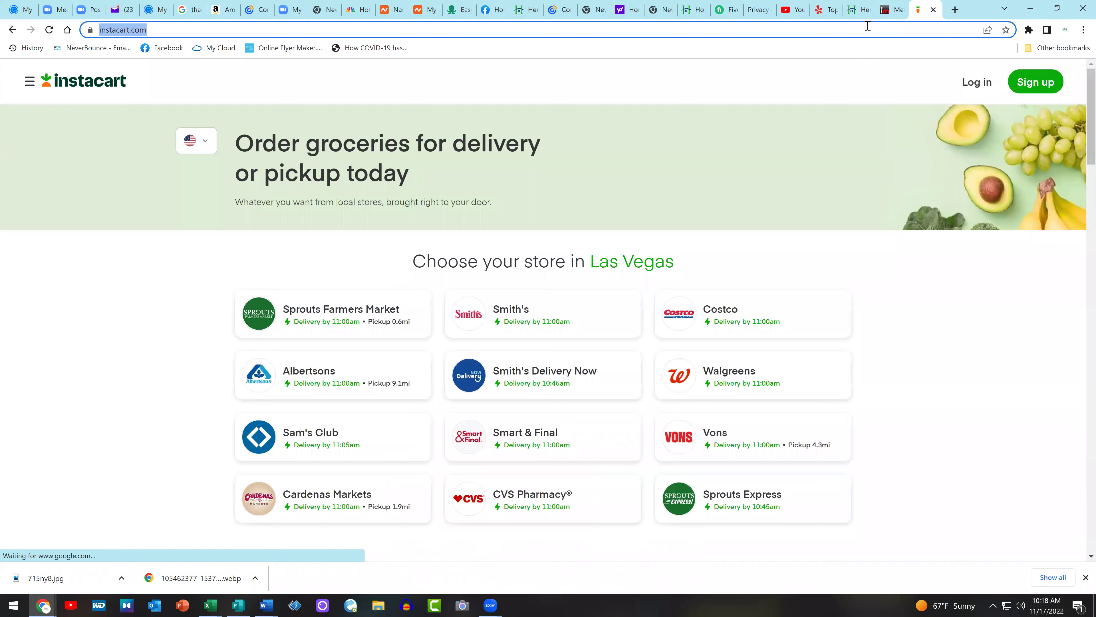
pyautogui.write('instagr')
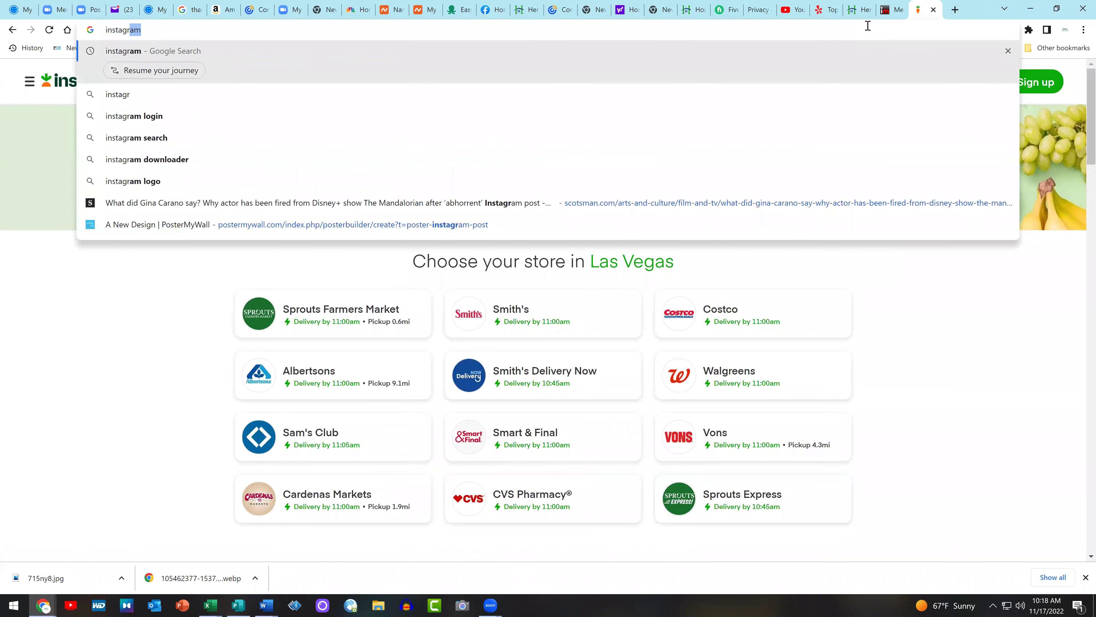
pyautogui.press('Return')
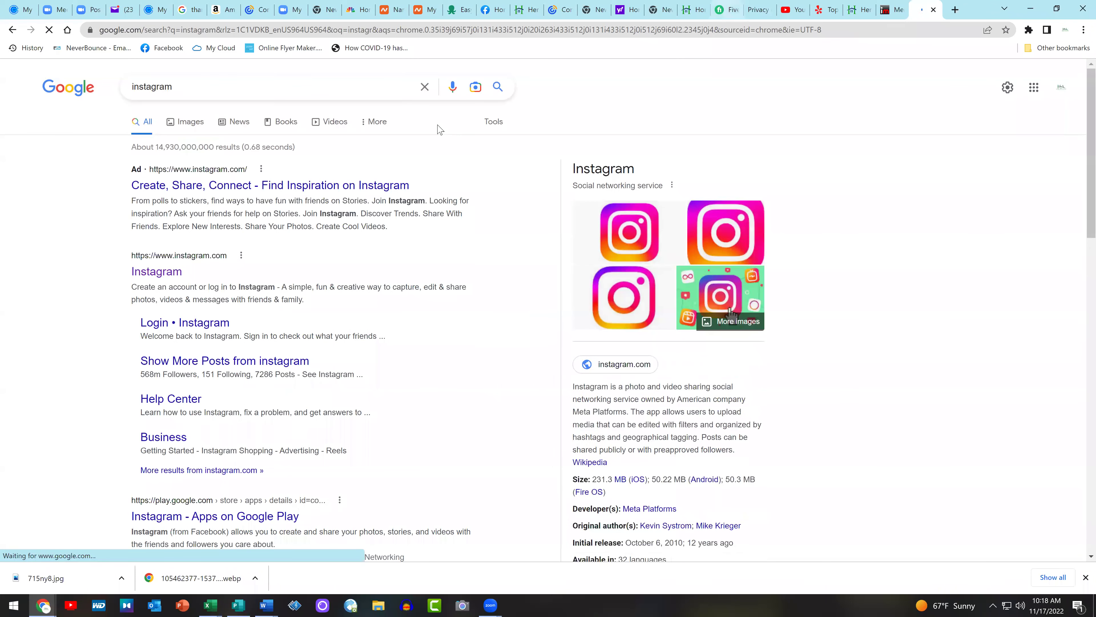
pyautogui.click(156, 271)
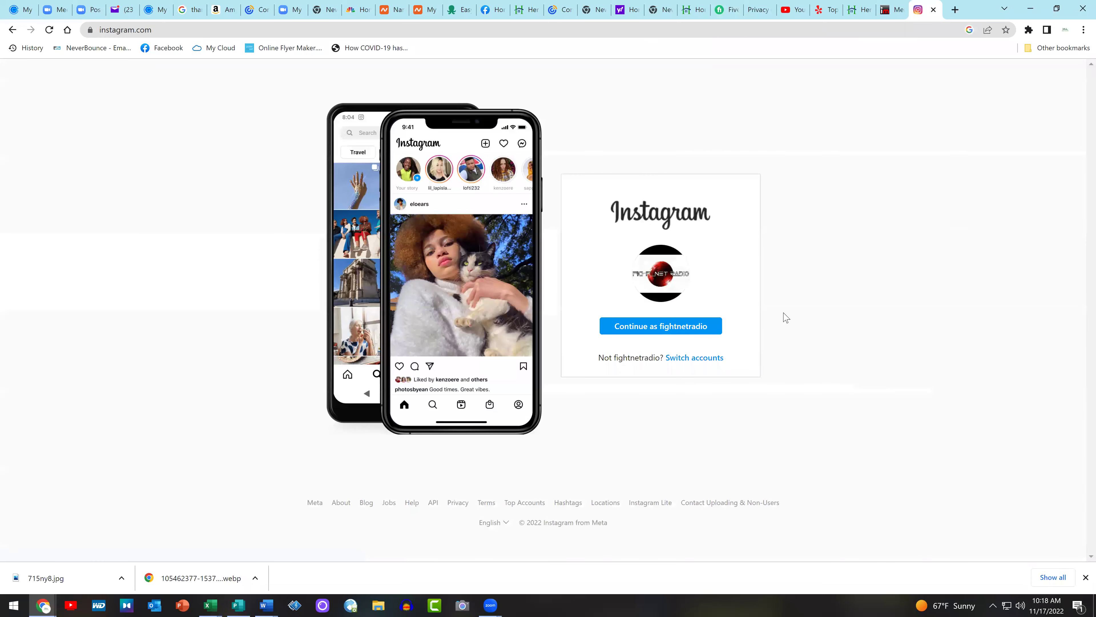
# Try logging in with a different Instagram account, then reveal the password field
pyautogui.click(705, 358)
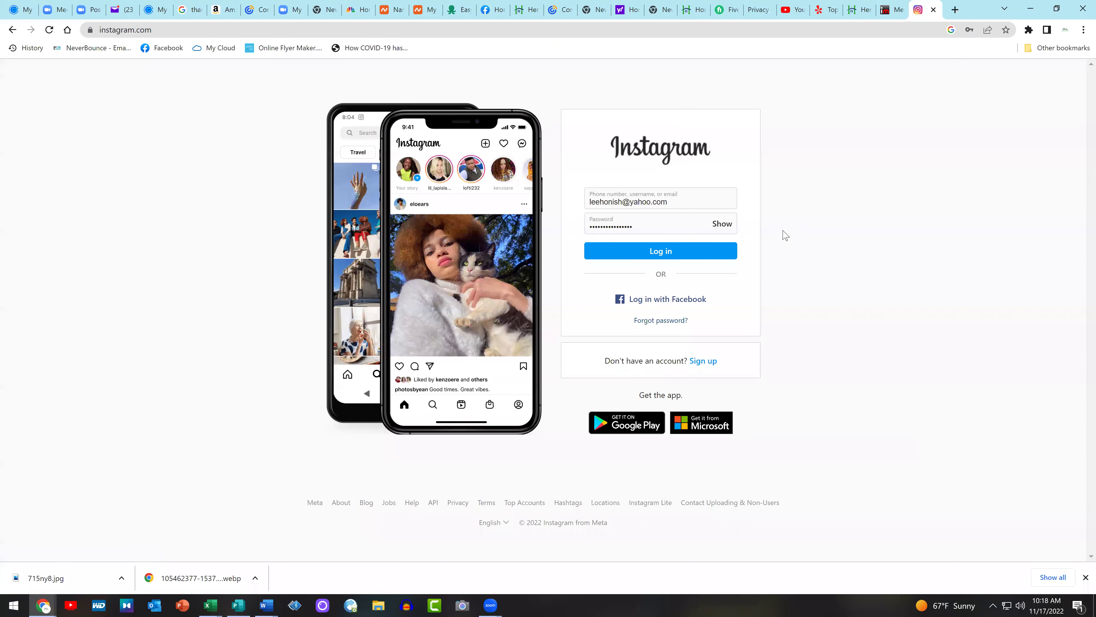
pyautogui.click(692, 254)
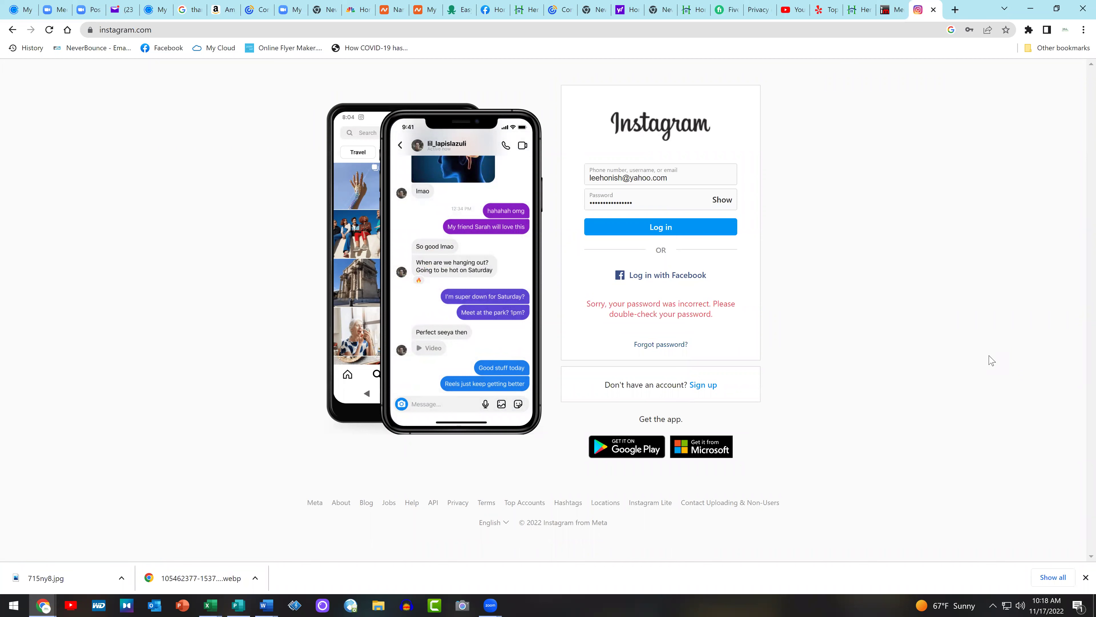
pyautogui.click(673, 277)
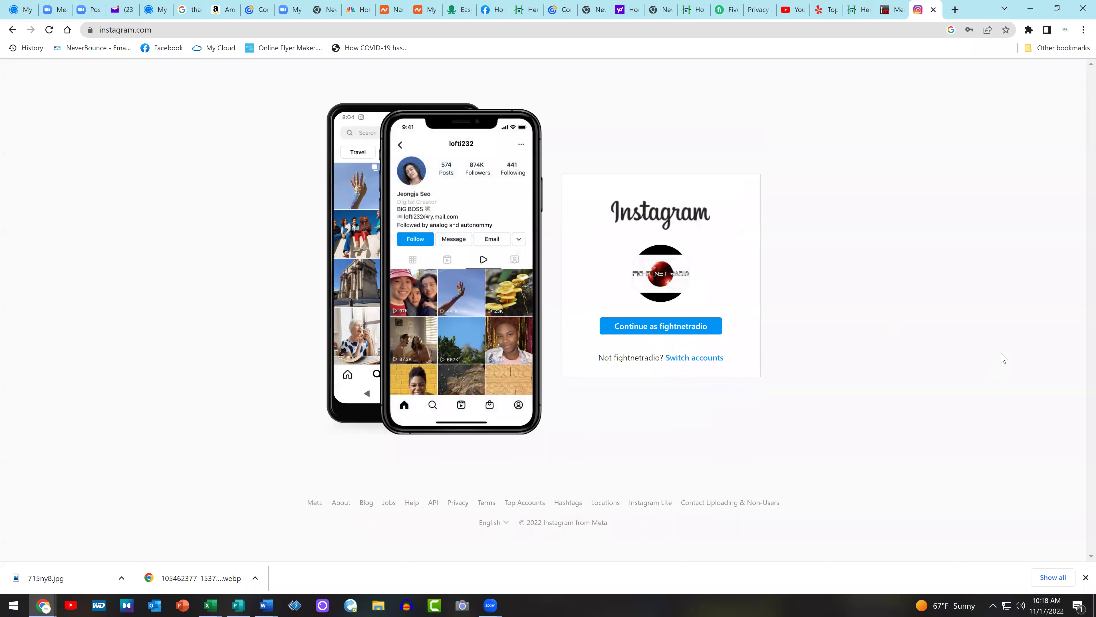
pyautogui.click(704, 357)
pyautogui.click(722, 224)
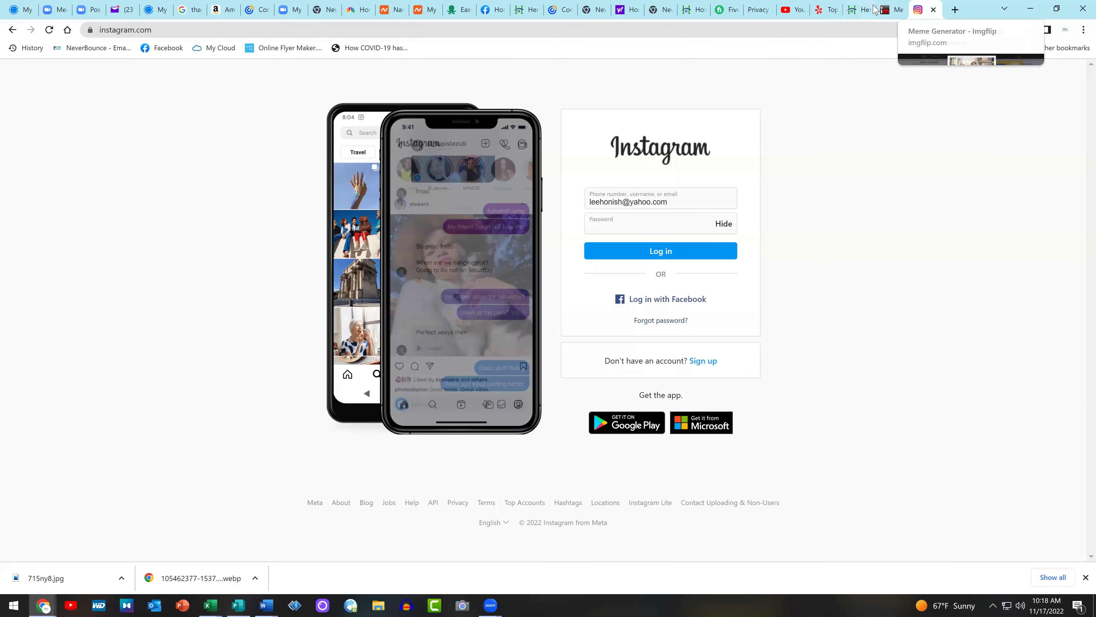
# Close the Instagram tab, review the equity article, and return to the Home Advocates Facebook page
pyautogui.click(932, 9)
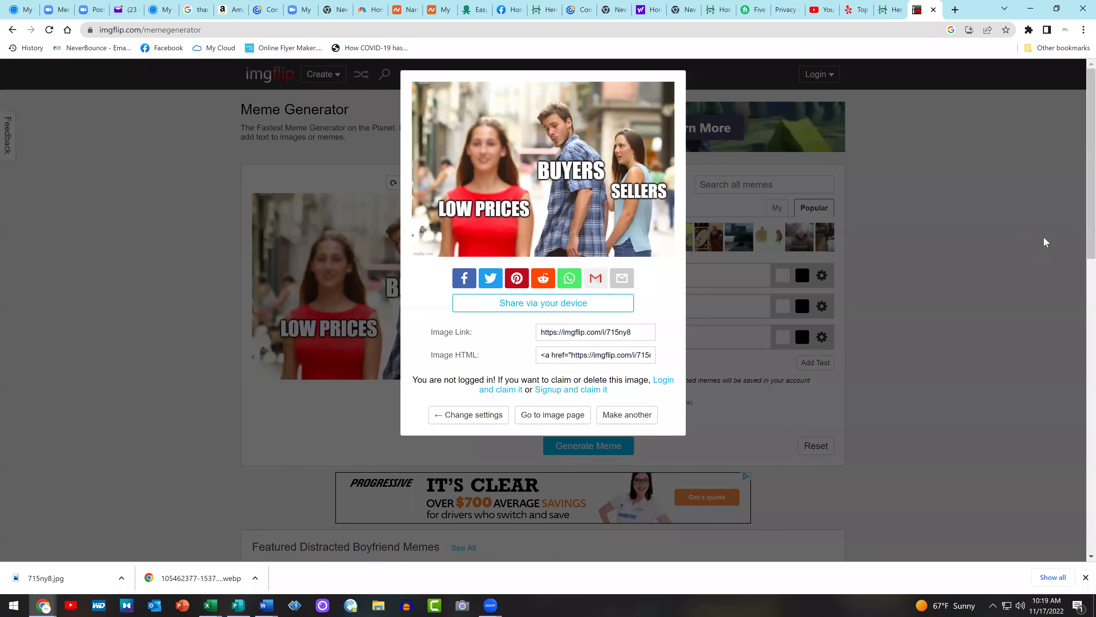
pyautogui.click(550, 6)
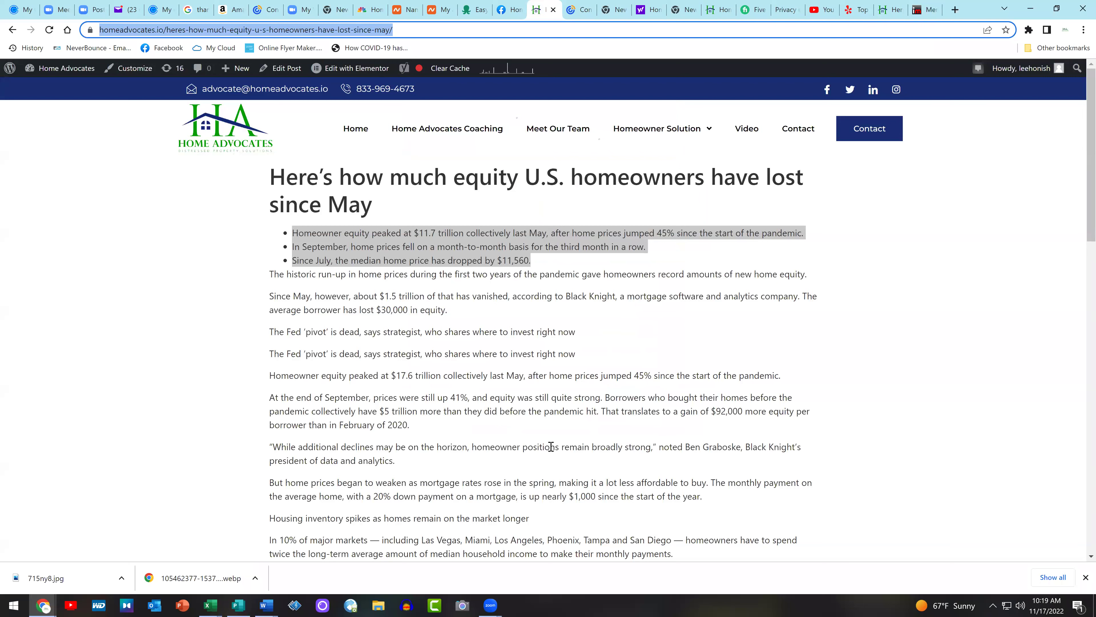
pyautogui.click(561, 409)
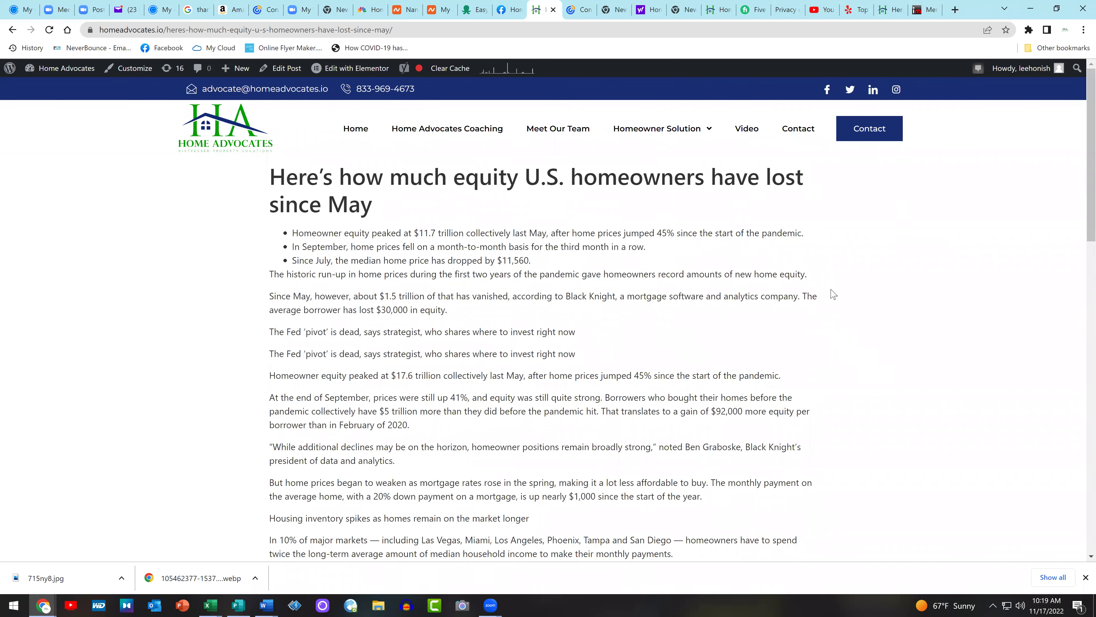
pyautogui.click(508, 9)
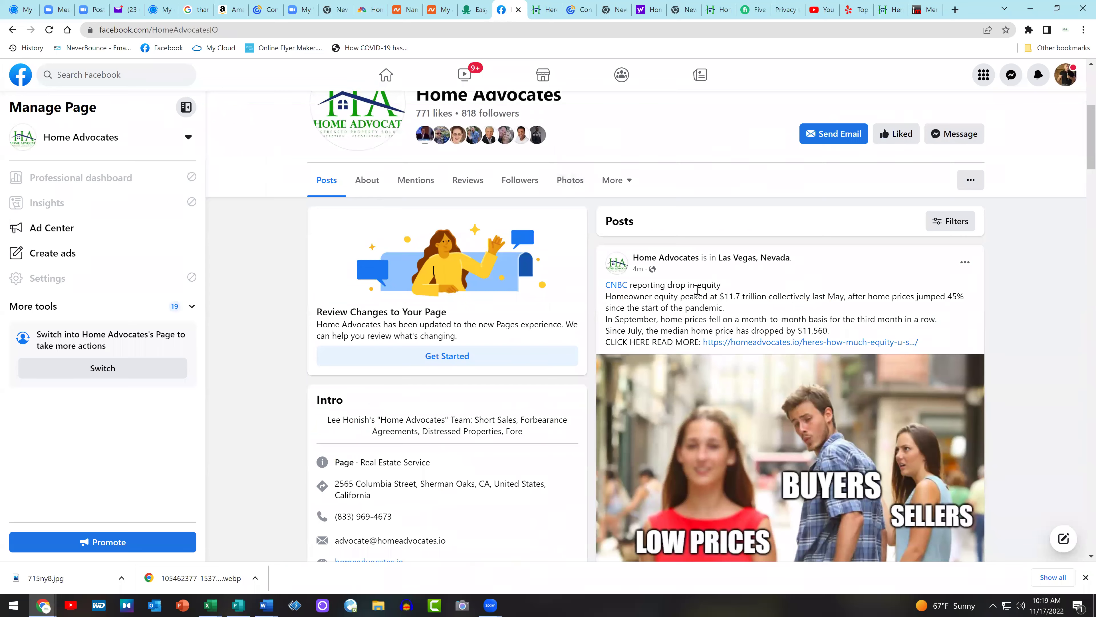
# Switch the Facebook profile to act as the Home Advocates page
pyautogui.scroll(4, 759, 275)
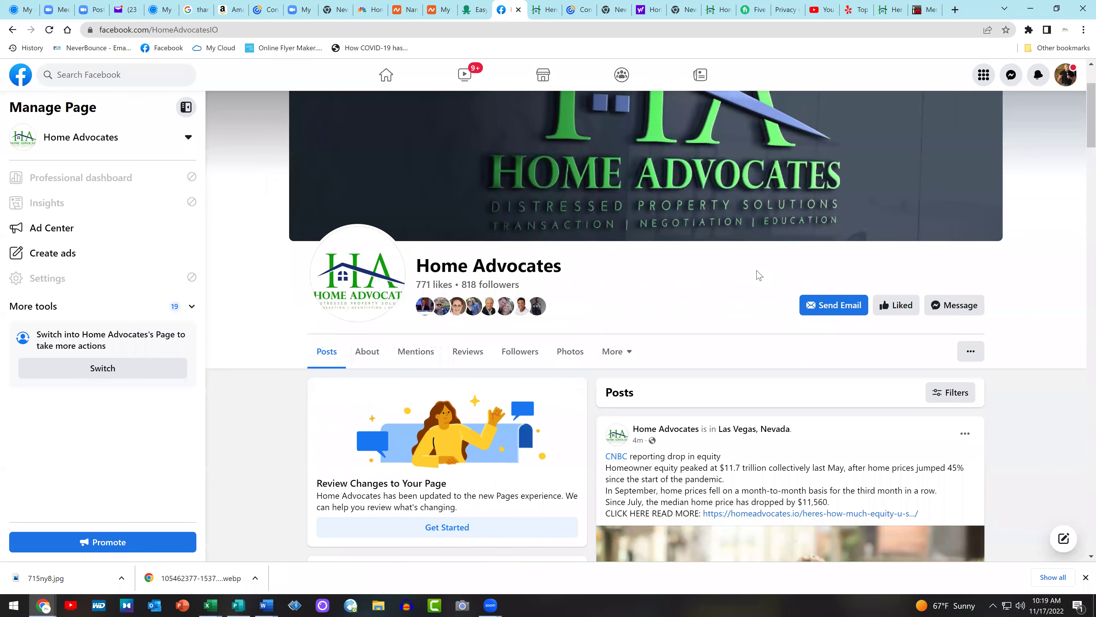
pyautogui.click(1068, 78)
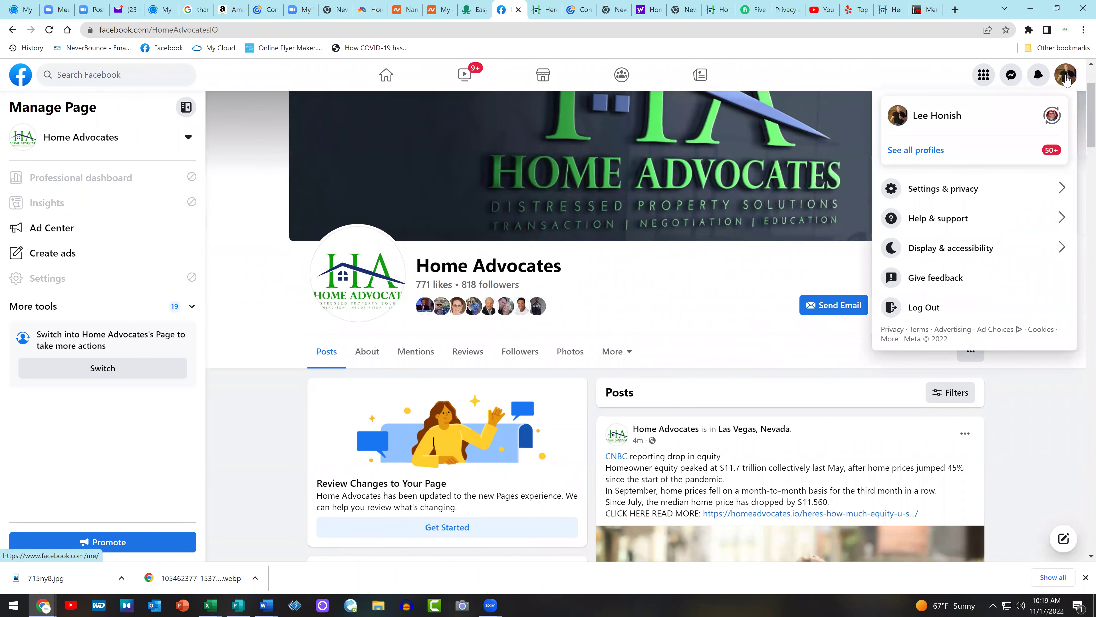
pyautogui.click(989, 156)
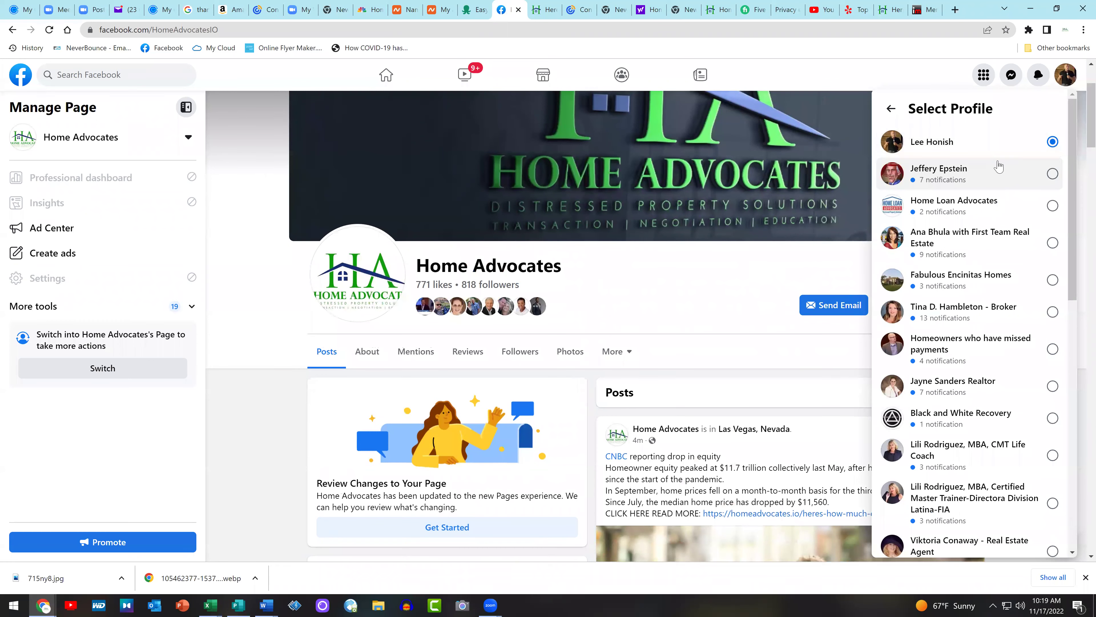
pyautogui.scroll(-10, 1003, 225)
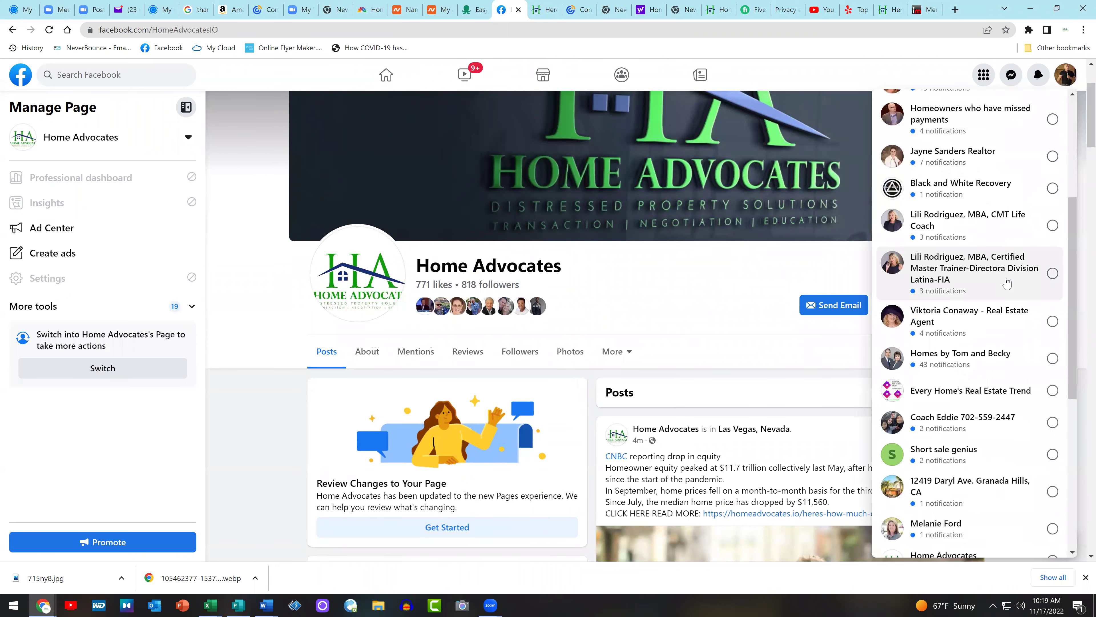
pyautogui.scroll(-2, 1006, 283)
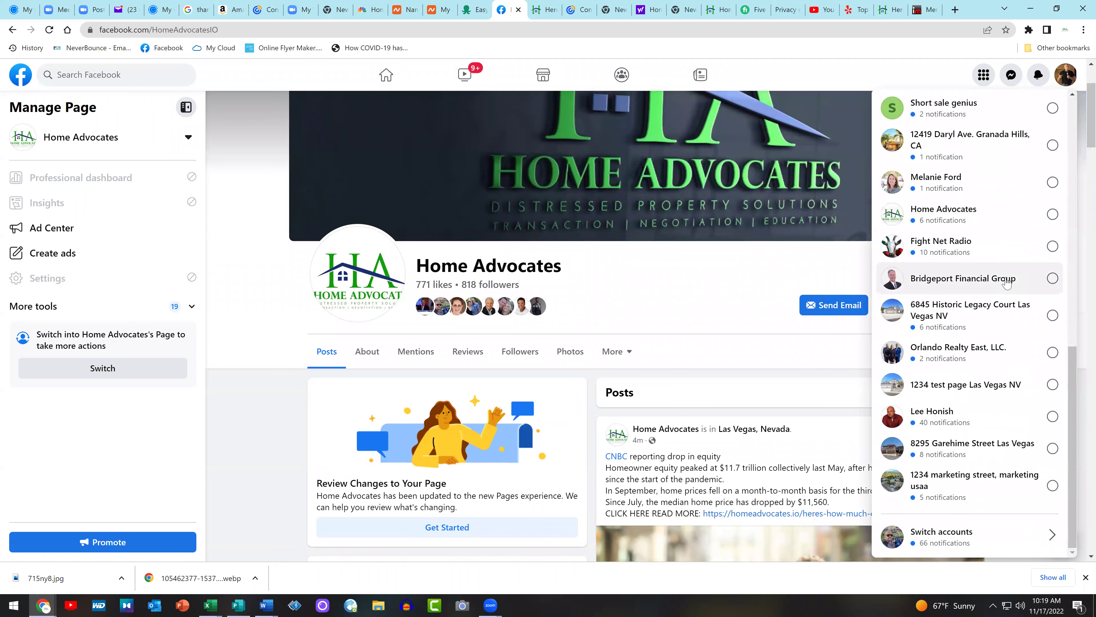
pyautogui.click(993, 218)
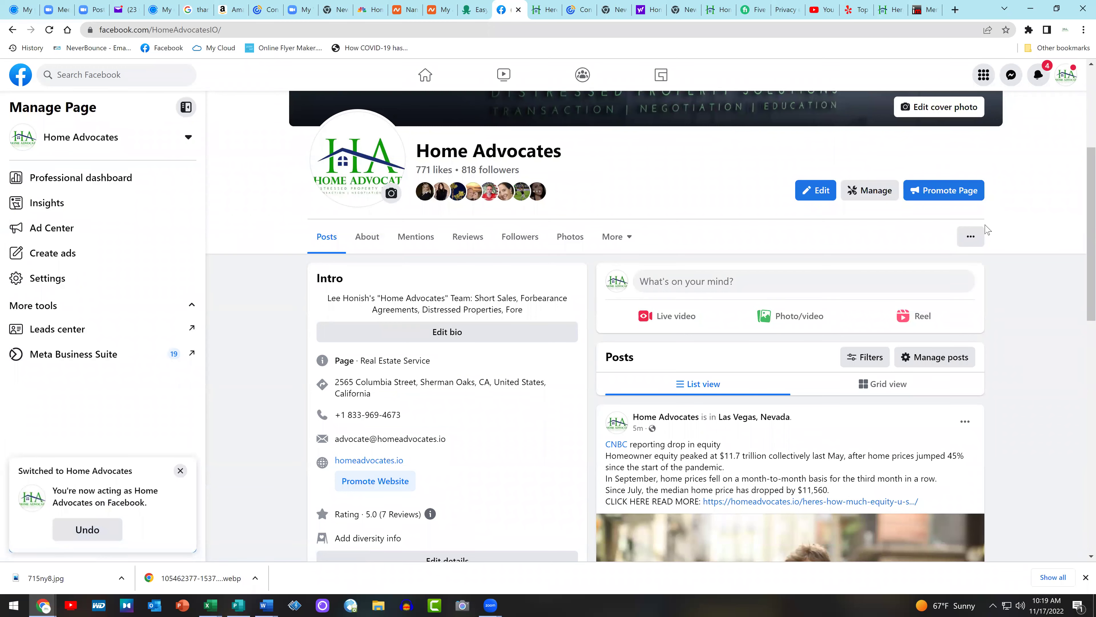
# Start a new Home Advocates photo post with the Delta sign image attached
pyautogui.click(800, 320)
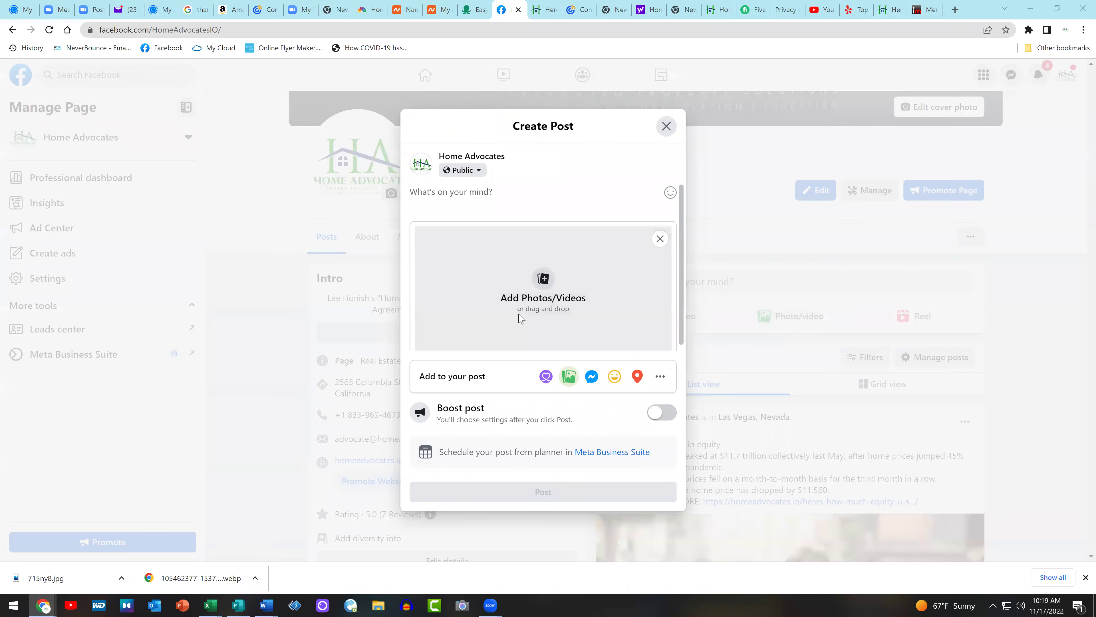
pyautogui.click(520, 319)
pyautogui.doubleClick(168, 98)
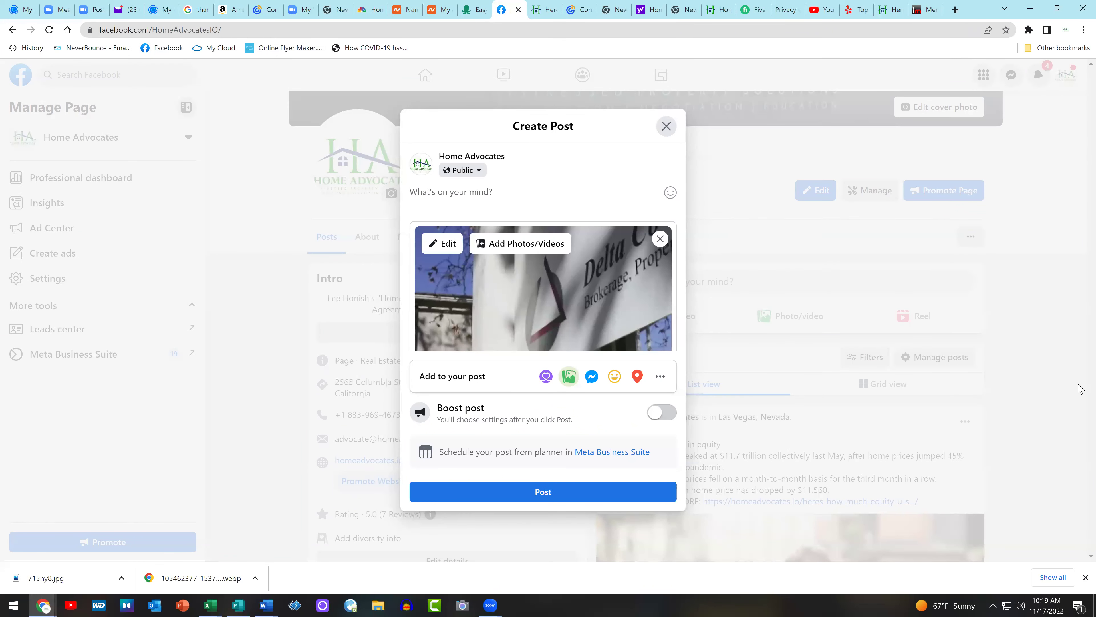
pyautogui.click(547, 3)
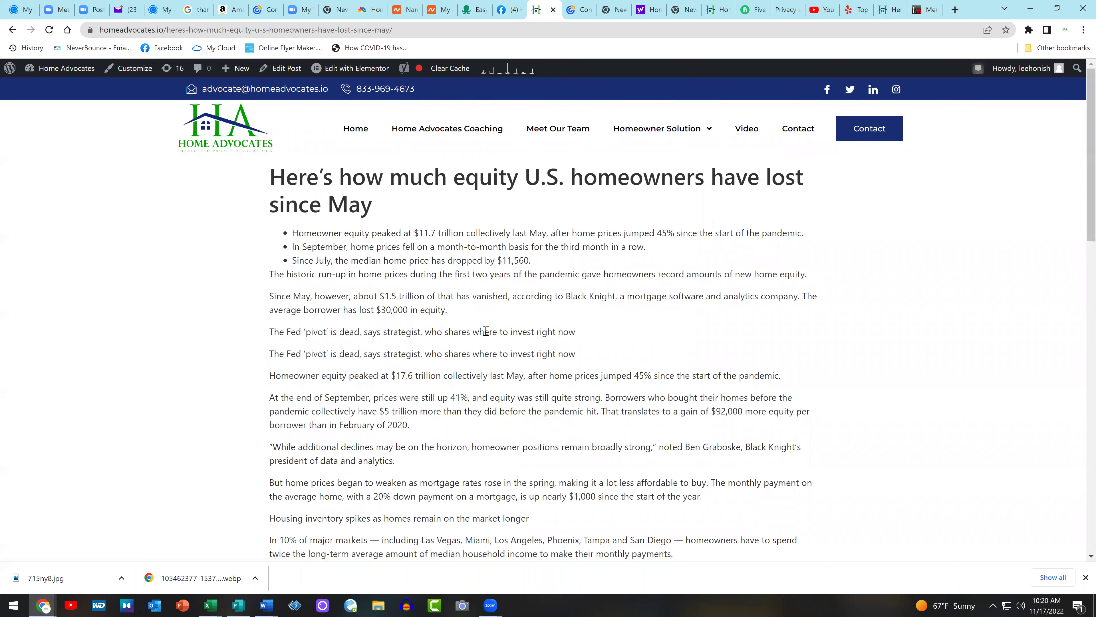
# Copy the article's headline, bullets and intro paragraph and paste them into the post
pyautogui.tripleClick(826, 279)
pyautogui.moveTo(493, 258); pyautogui.dragTo(237, 187)
pyautogui.hotkey('ctrl', 'c')
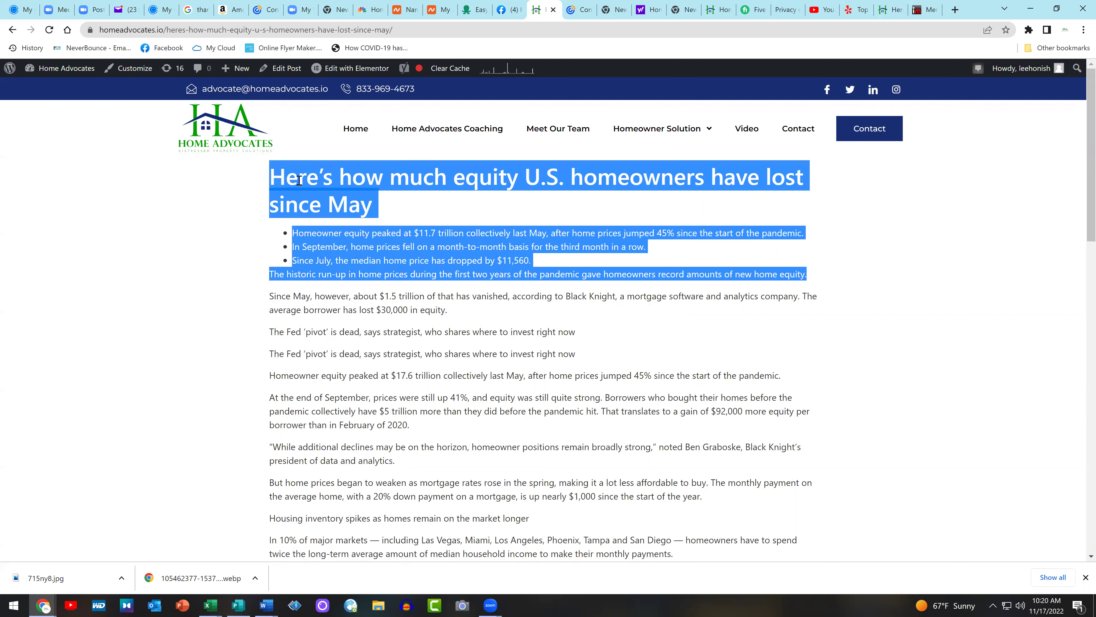
pyautogui.rightClick(300, 180)
pyautogui.click(338, 192)
pyautogui.click(510, 9)
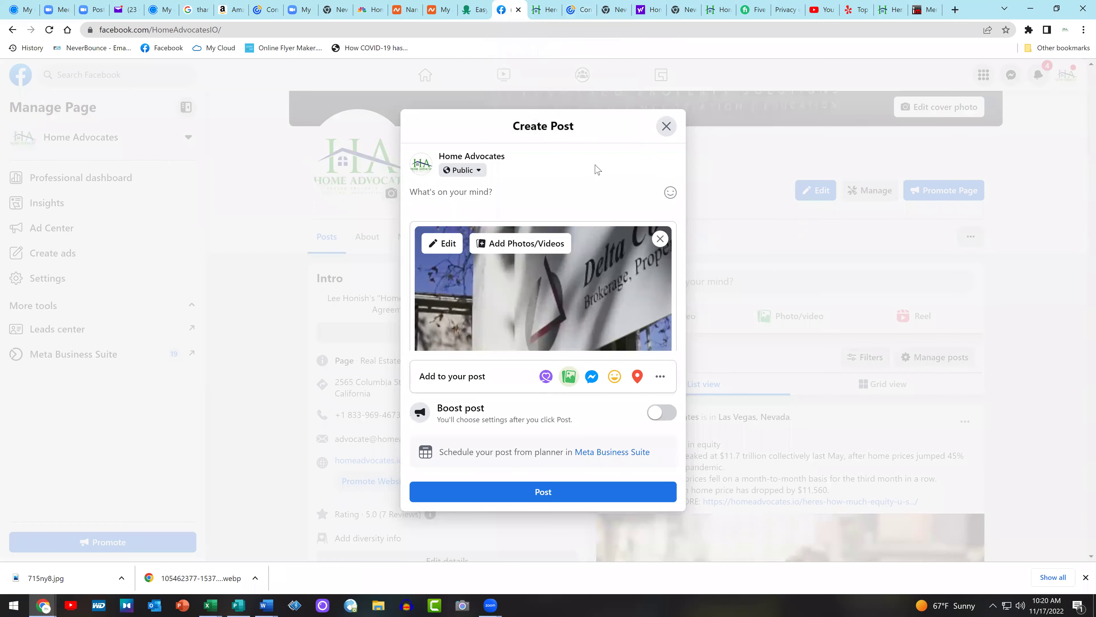
pyautogui.click(501, 192)
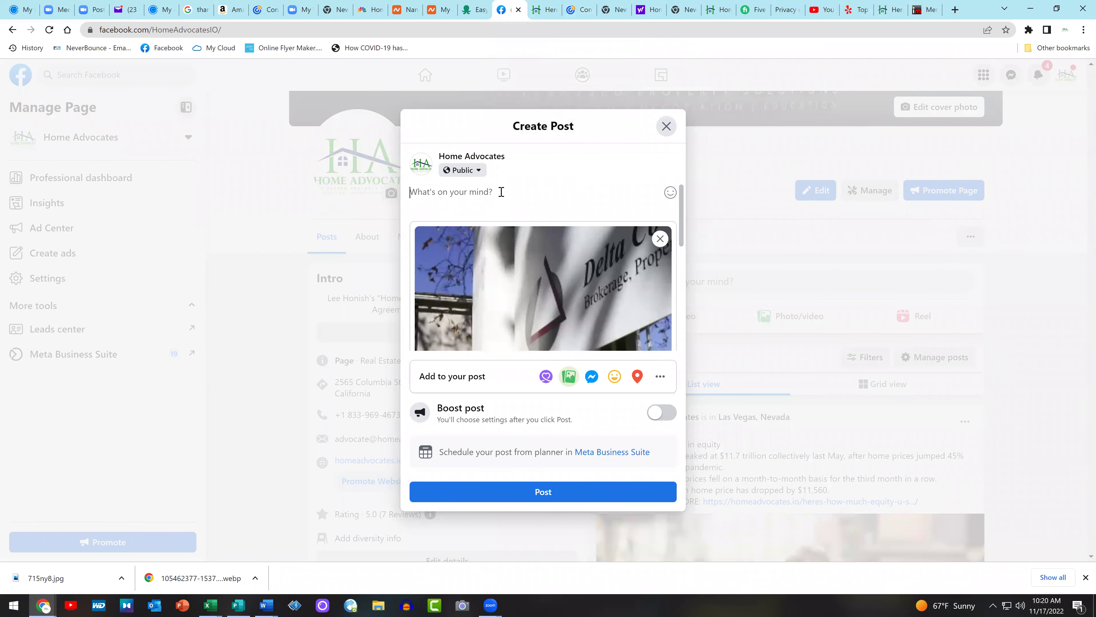
pyautogui.hotkey('ctrl', 'v')
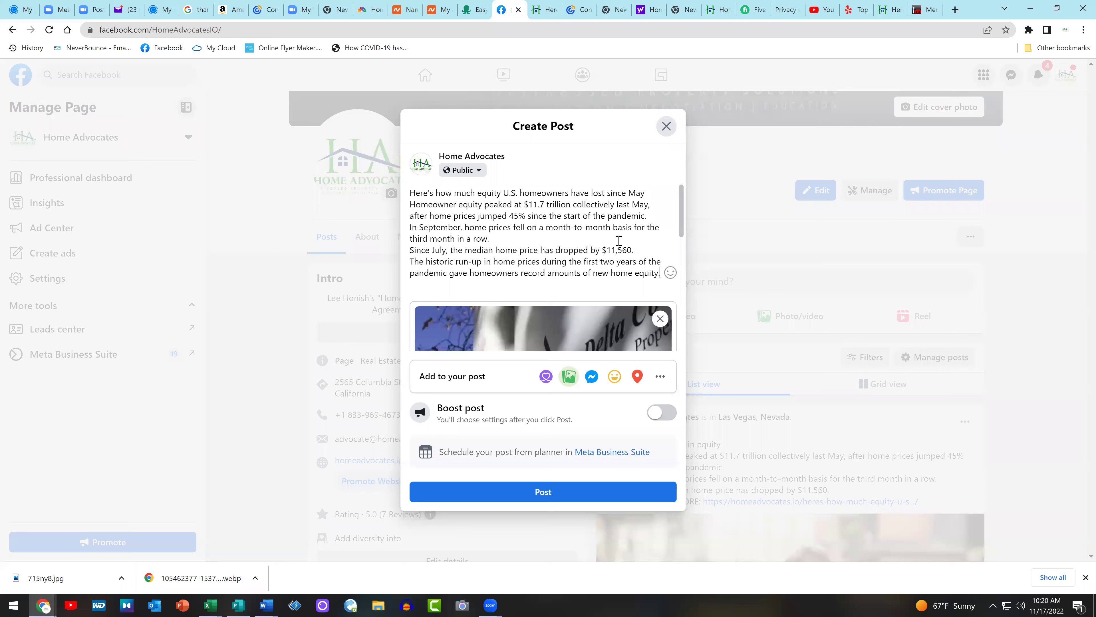
# Add blank lines before the 'In September', 'Homeowner equity' and 'Since July' paragraphs
pyautogui.click(410, 228)
pyautogui.press('Return')
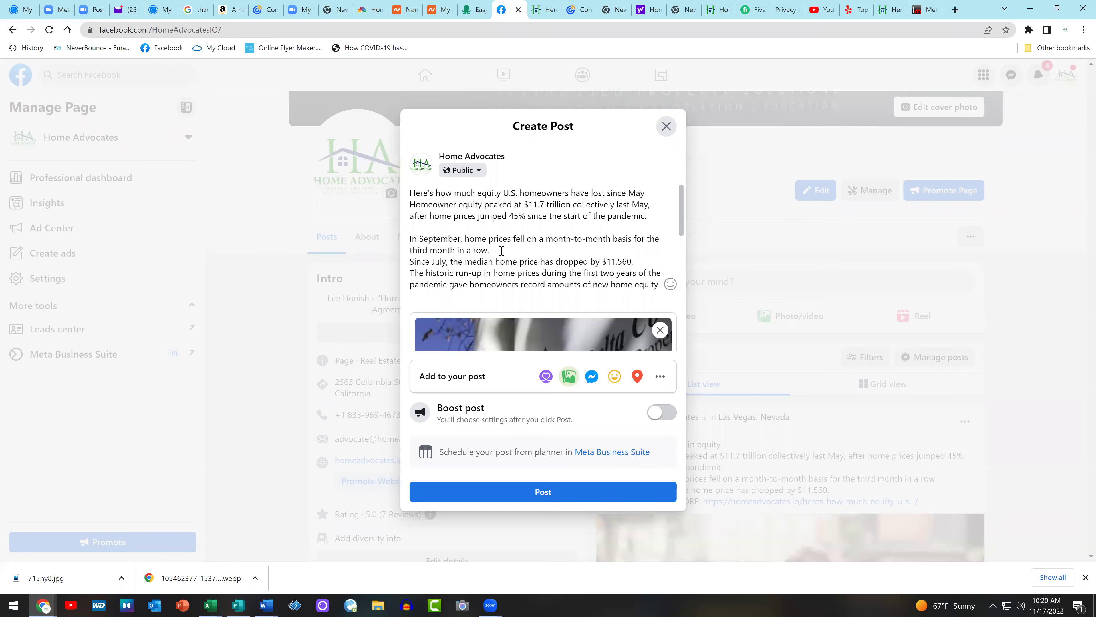
pyautogui.press('Up')
pyautogui.press('Return')
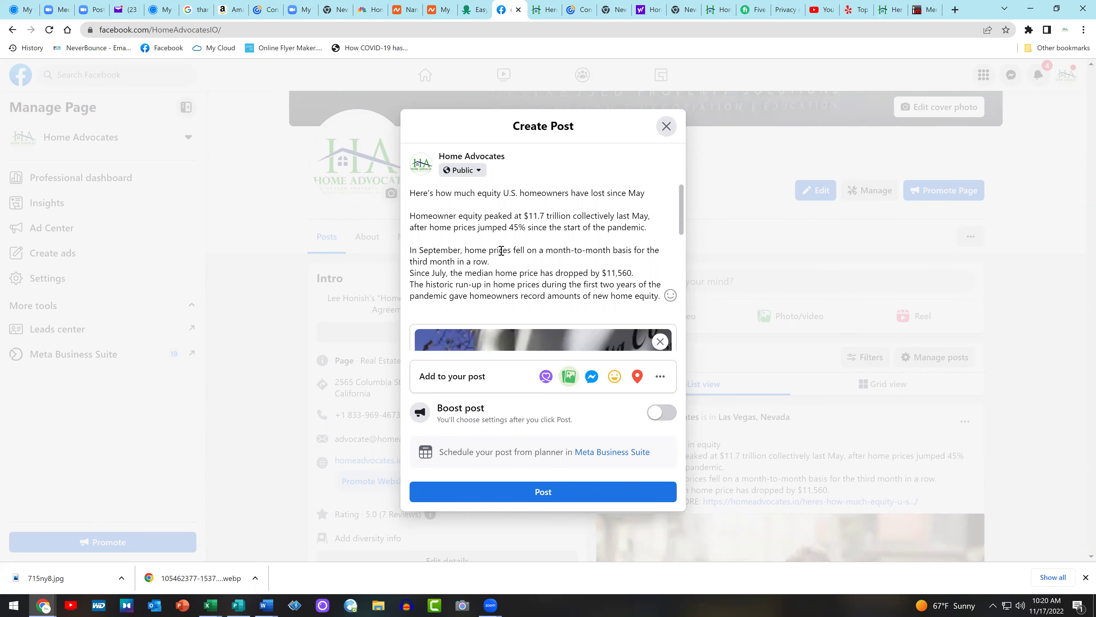
pyautogui.press('Return')
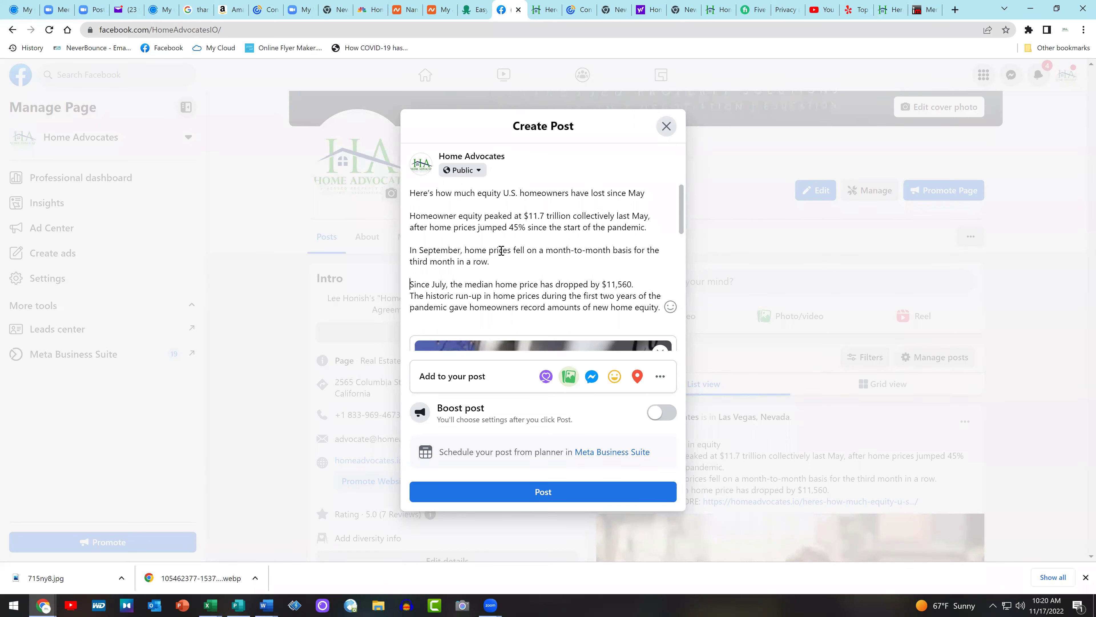
# Begin the post with a CNBC page tag followed by 'reports'
pyautogui.click(411, 193)
pyautogui.write('@cnb')
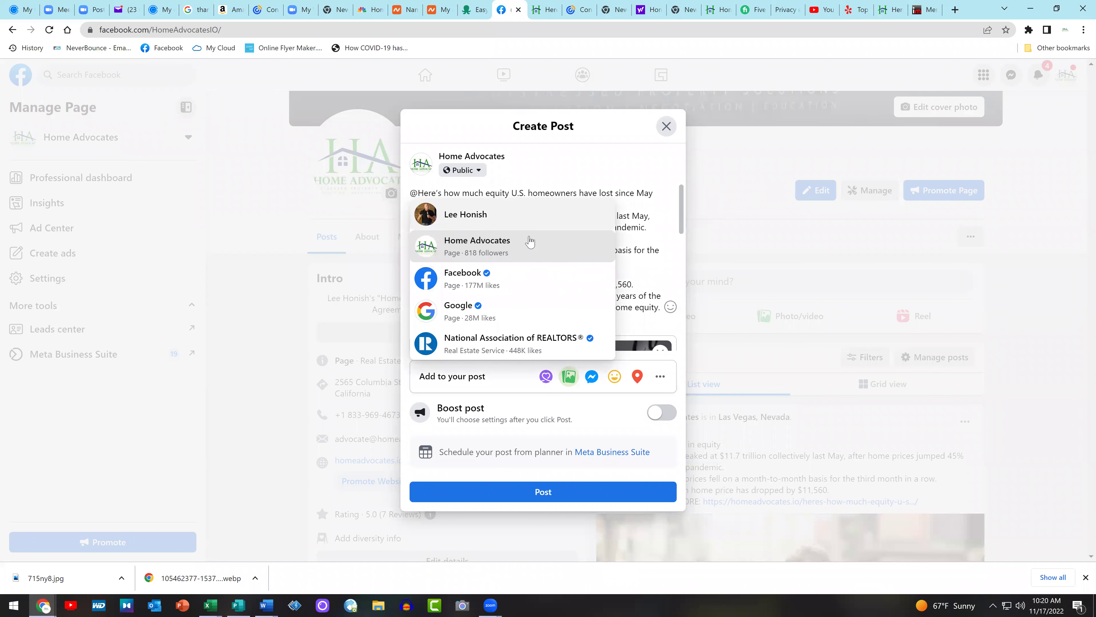
pyautogui.write('c')
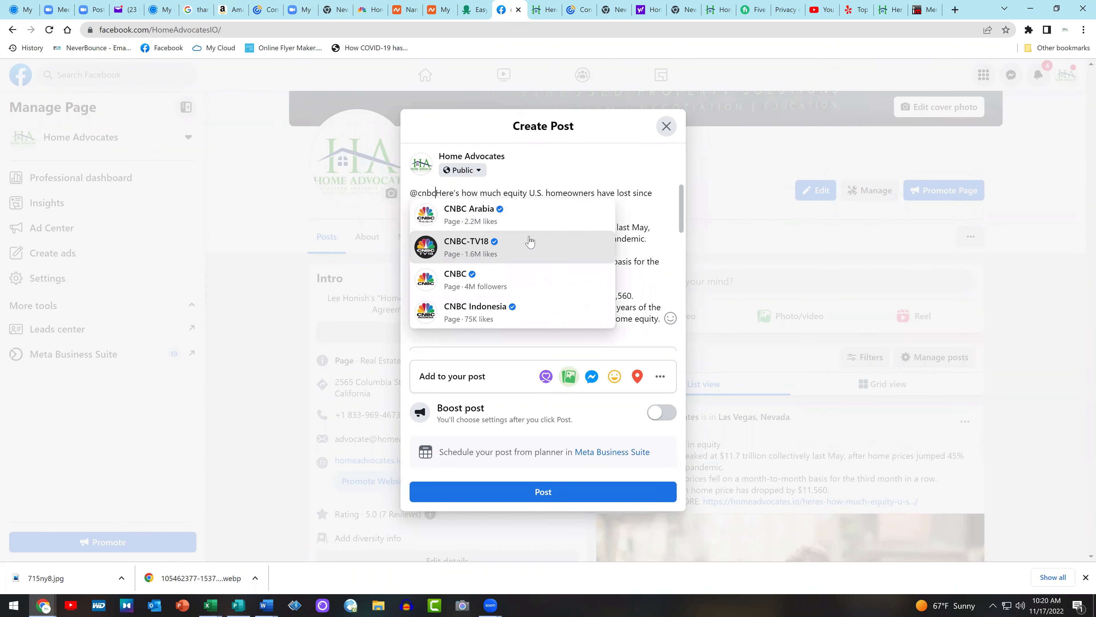
pyautogui.click(530, 242)
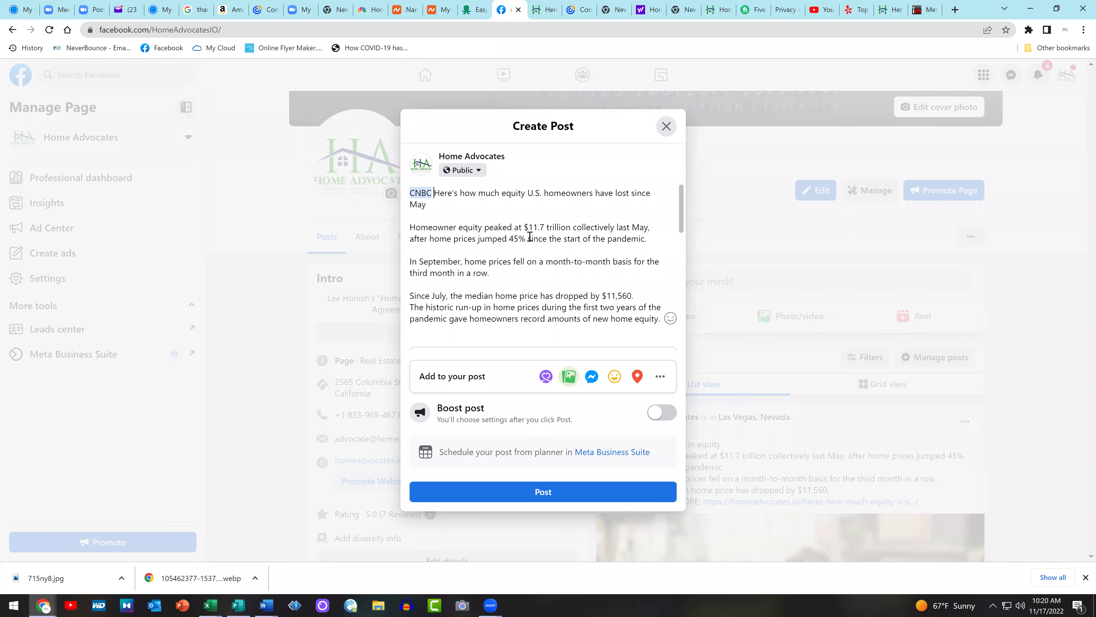
pyautogui.write('reports')
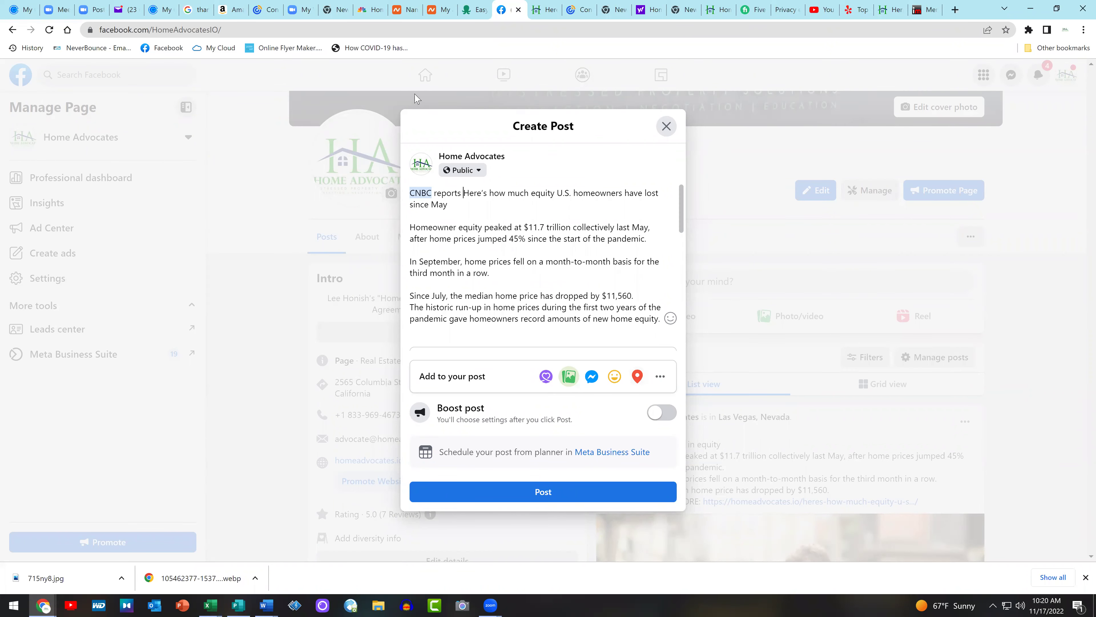
# Copy the equity article's web address and start a new line at the post's end
pyautogui.click(545, 5)
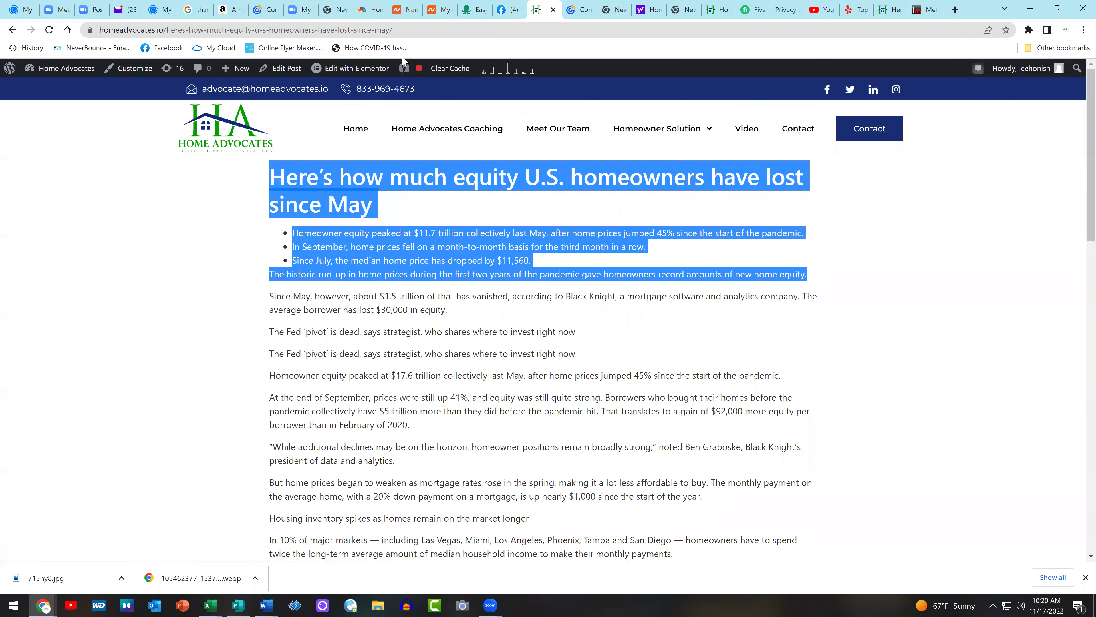
pyautogui.click(310, 28)
pyautogui.rightClick(310, 28)
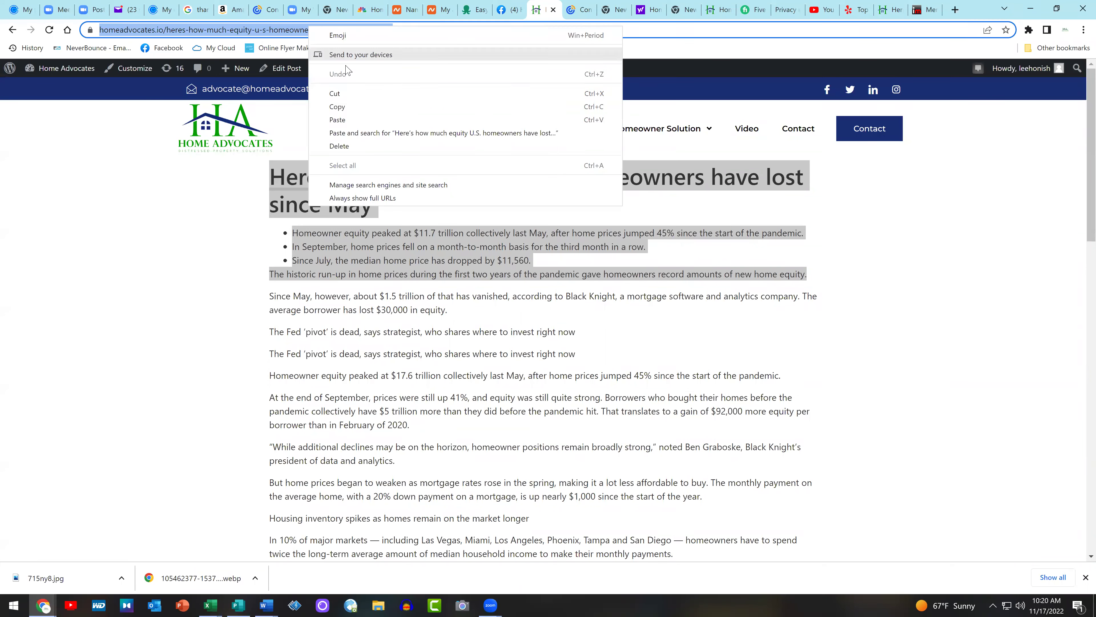
pyautogui.click(352, 110)
pyautogui.click(519, 6)
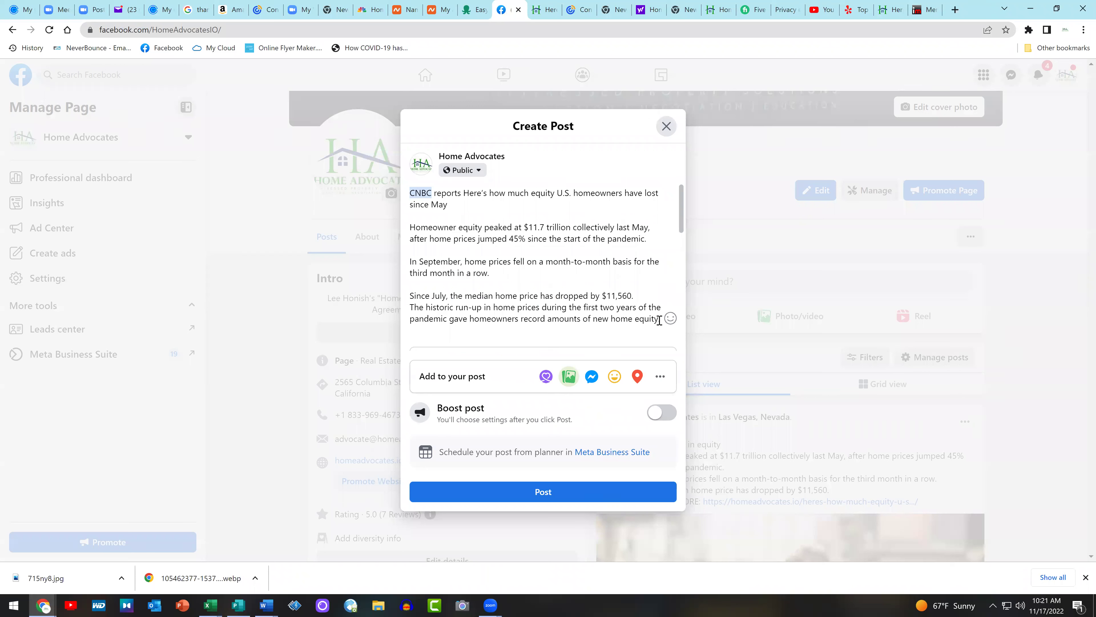
pyautogui.press('Return')
pyautogui.press('Return')
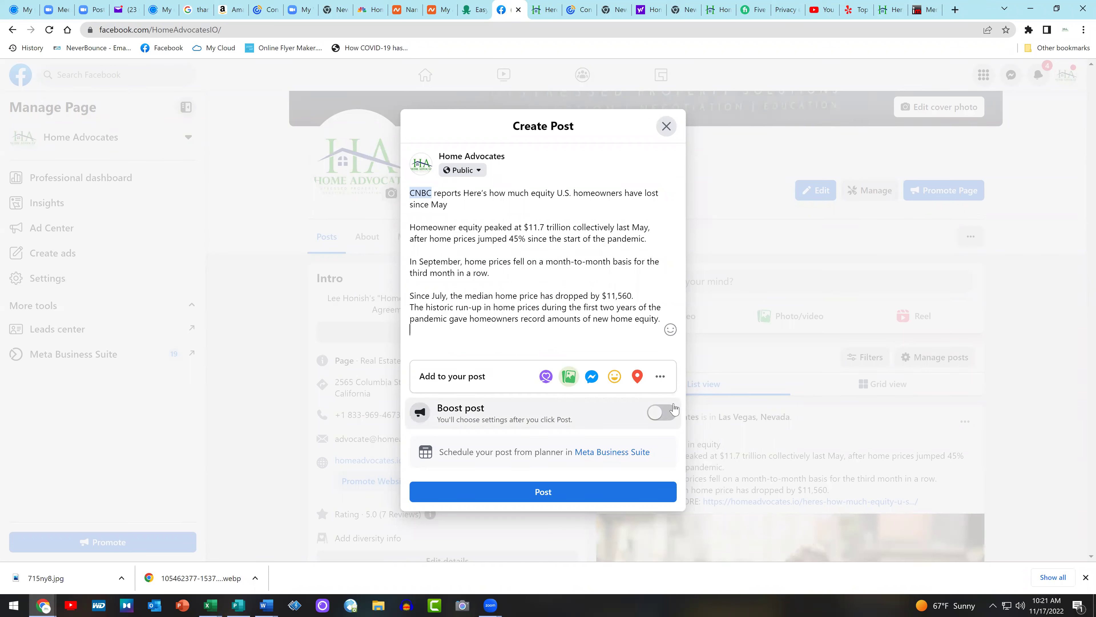
# Add a 'READ FULL STORY:' line with the article link and copy that line
pyautogui.write('READ MORE:')
pyautogui.hotkey('ctrl', 'v')
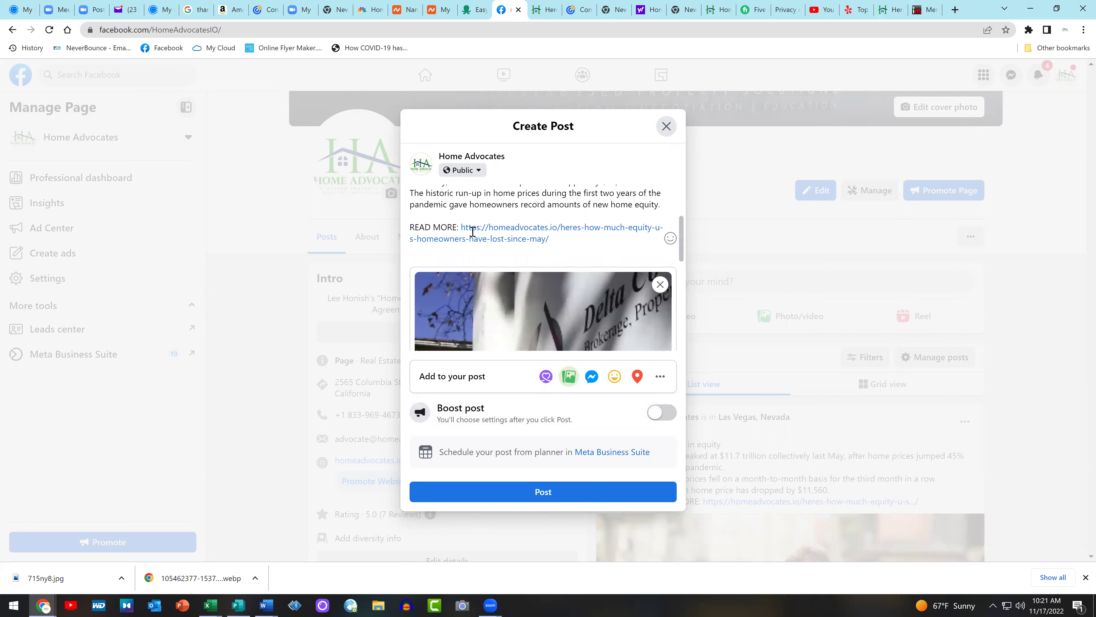
pyautogui.doubleClick(438, 225)
pyautogui.write('FULL STORY')
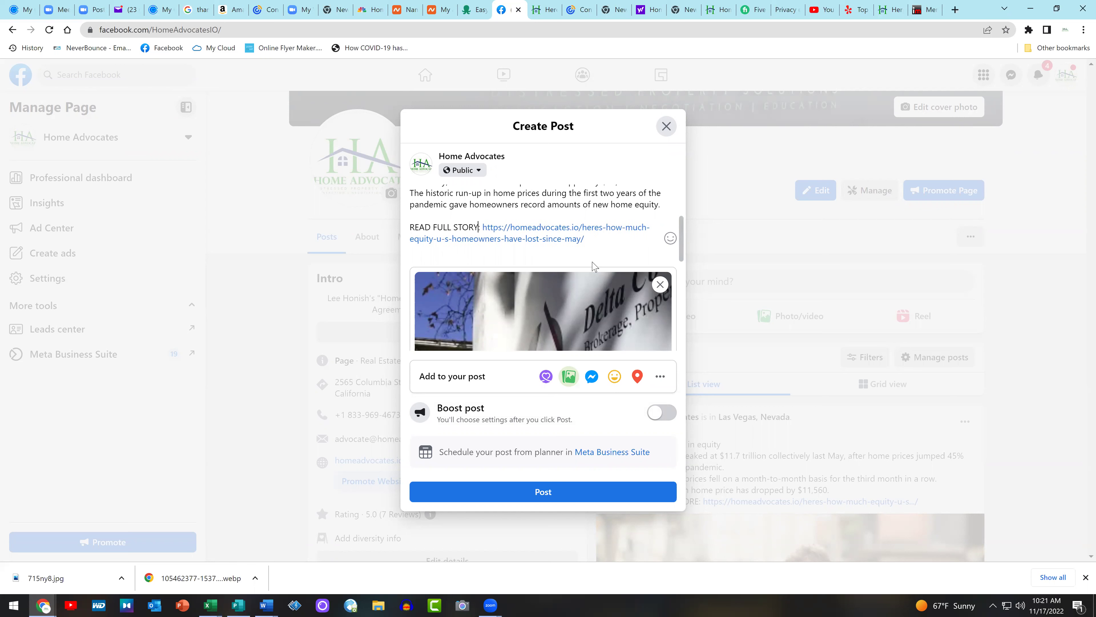
pyautogui.moveTo(602, 240); pyautogui.dragTo(412, 231)
pyautogui.rightClick(427, 231)
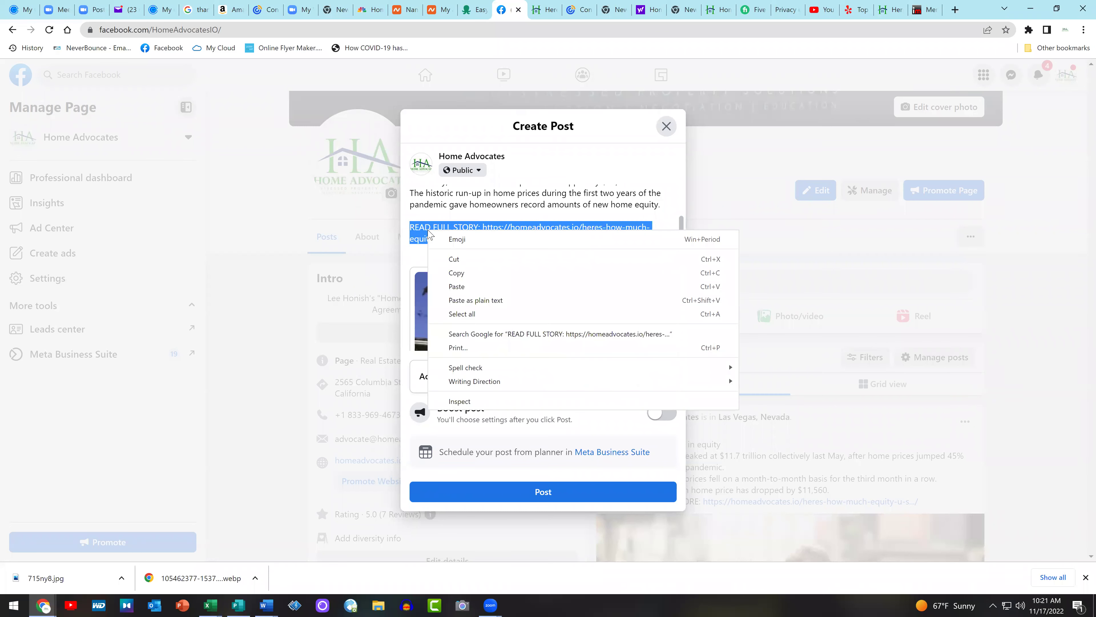
pyautogui.click(470, 273)
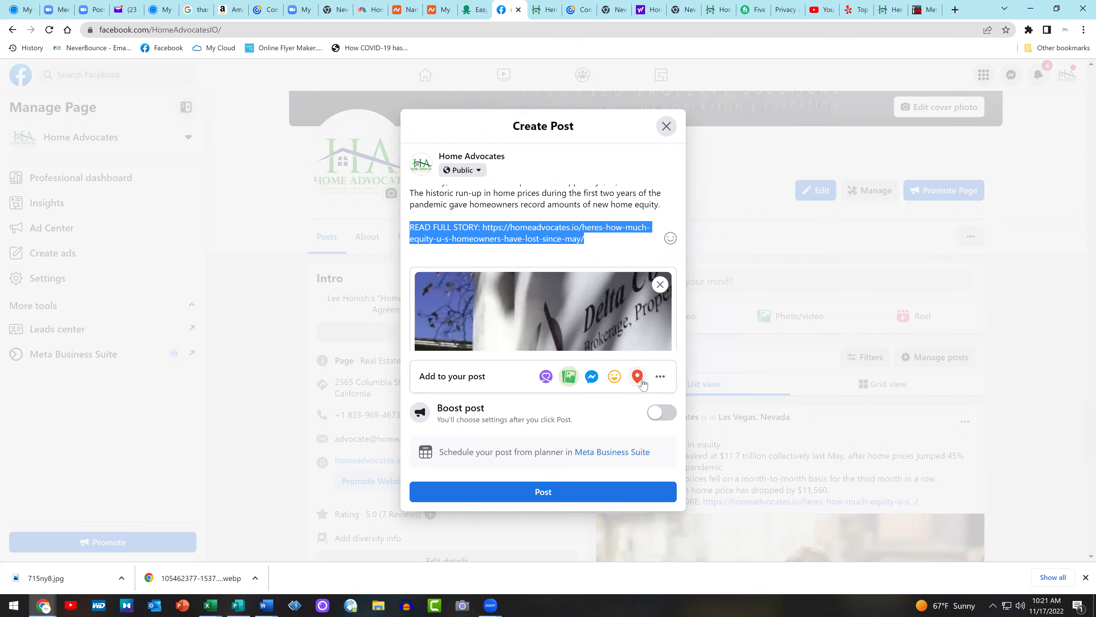
# Set the post's location to Las Vegas and publish it
pyautogui.click(636, 376)
pyautogui.click(483, 250)
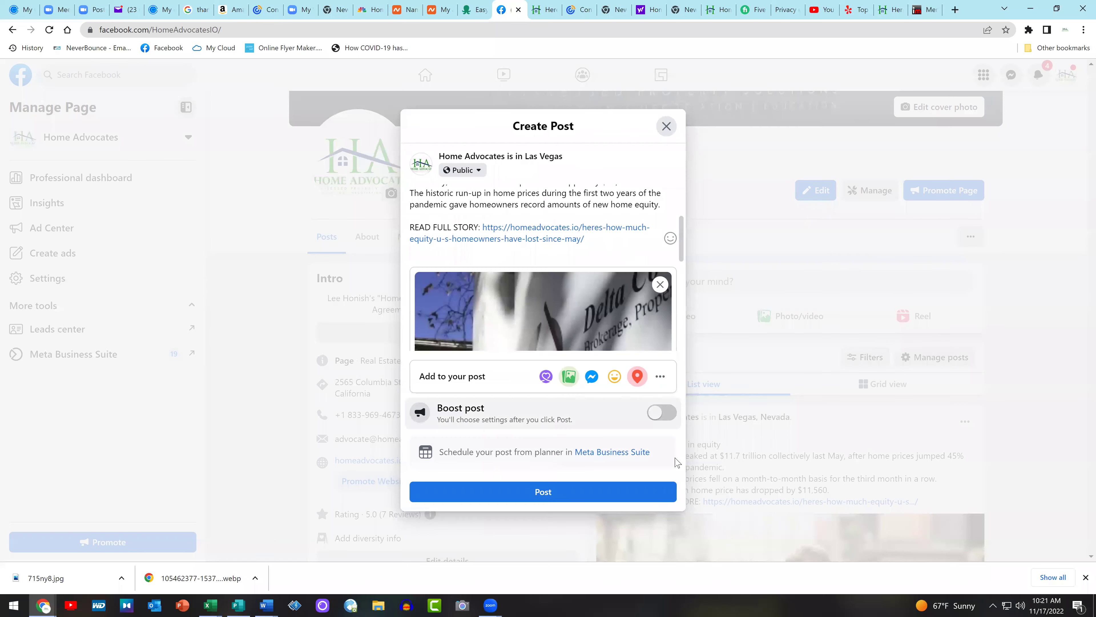
pyautogui.click(543, 492)
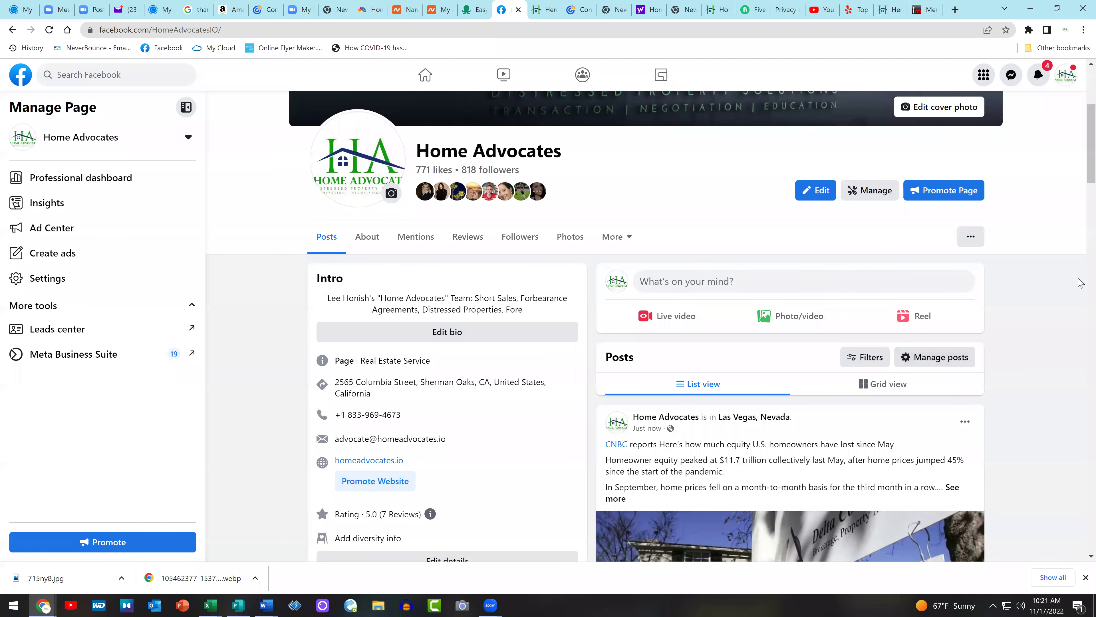
# Edit the older CNBC equity post to delete its statistics paragraph and blank line, then save
pyautogui.scroll(-10, 1038, 332)
pyautogui.scroll(-1, 1037, 332)
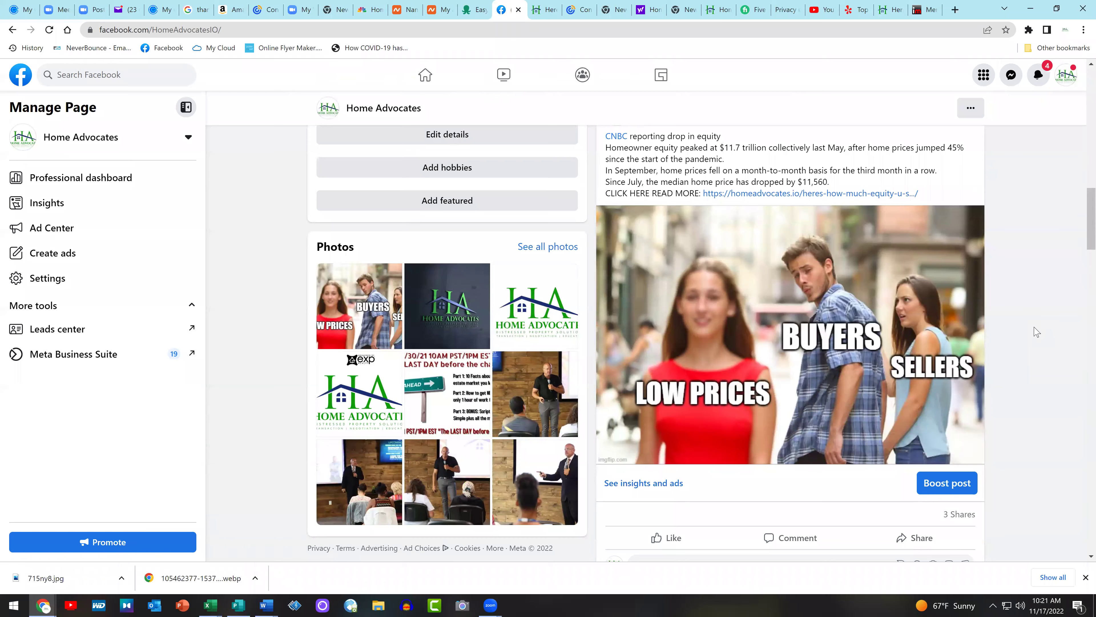
pyautogui.scroll(1, 1037, 332)
pyautogui.scroll(4, 1037, 331)
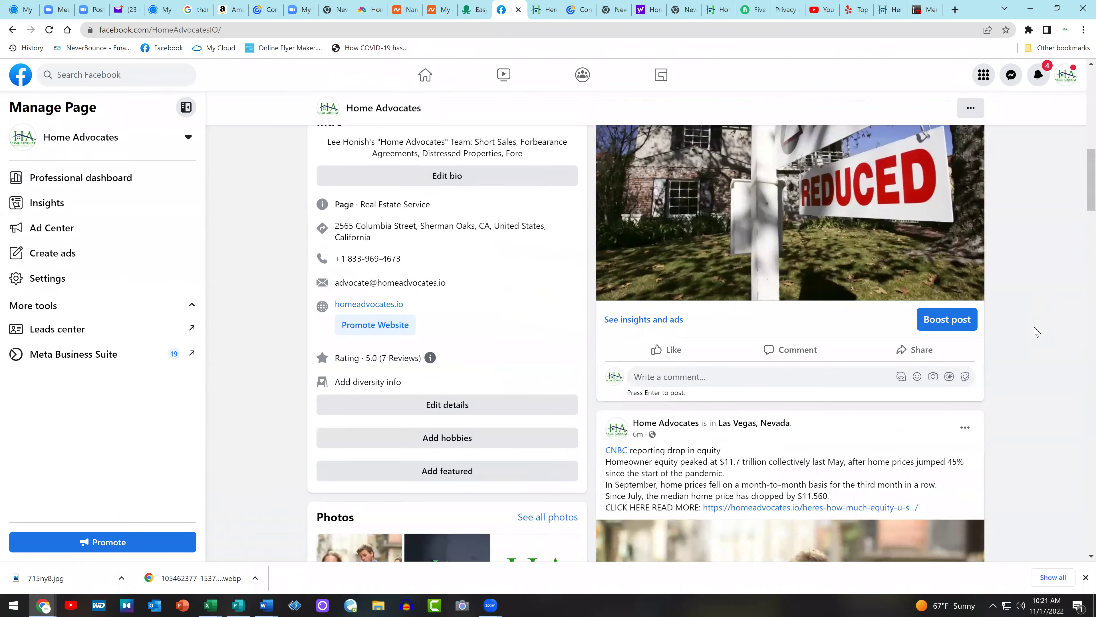
pyautogui.scroll(-3, 1037, 332)
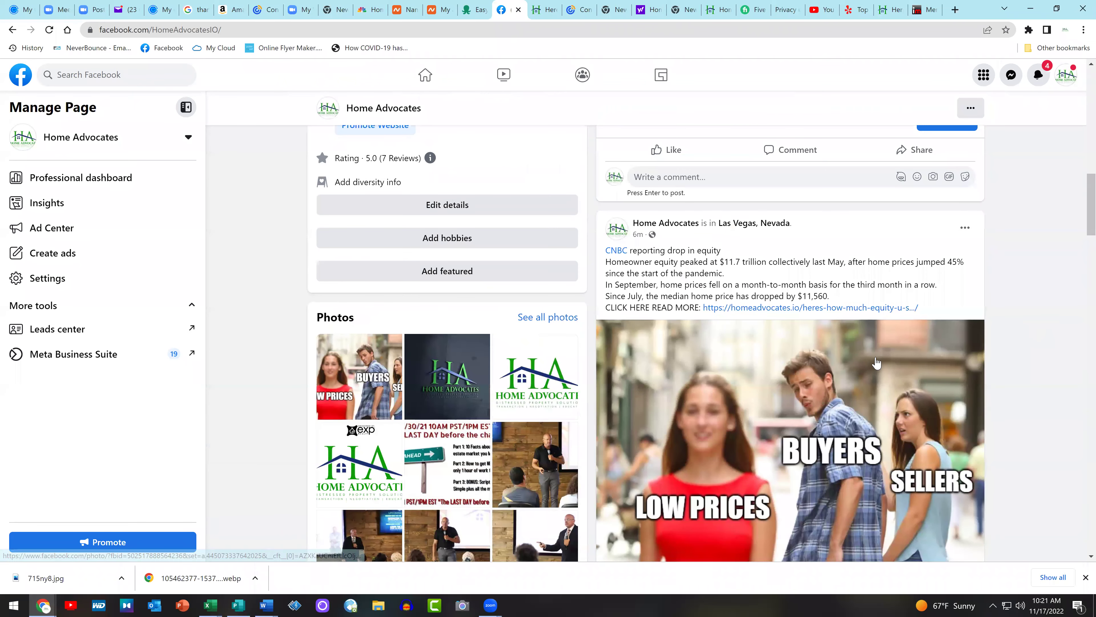
pyautogui.moveTo(736, 255); pyautogui.dragTo(650, 250)
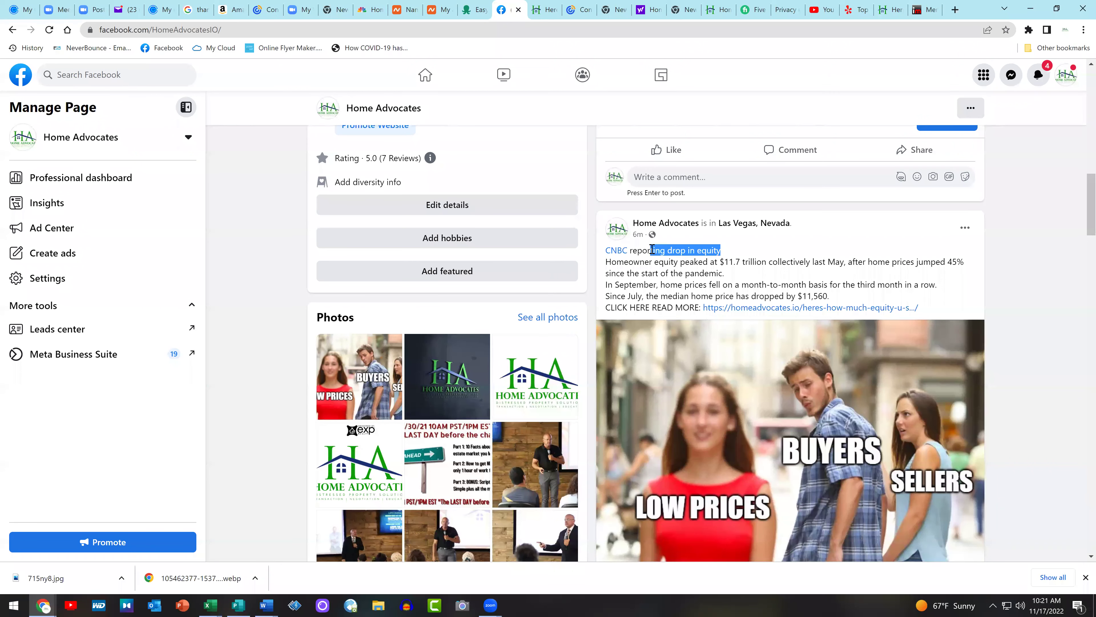
pyautogui.click(964, 227)
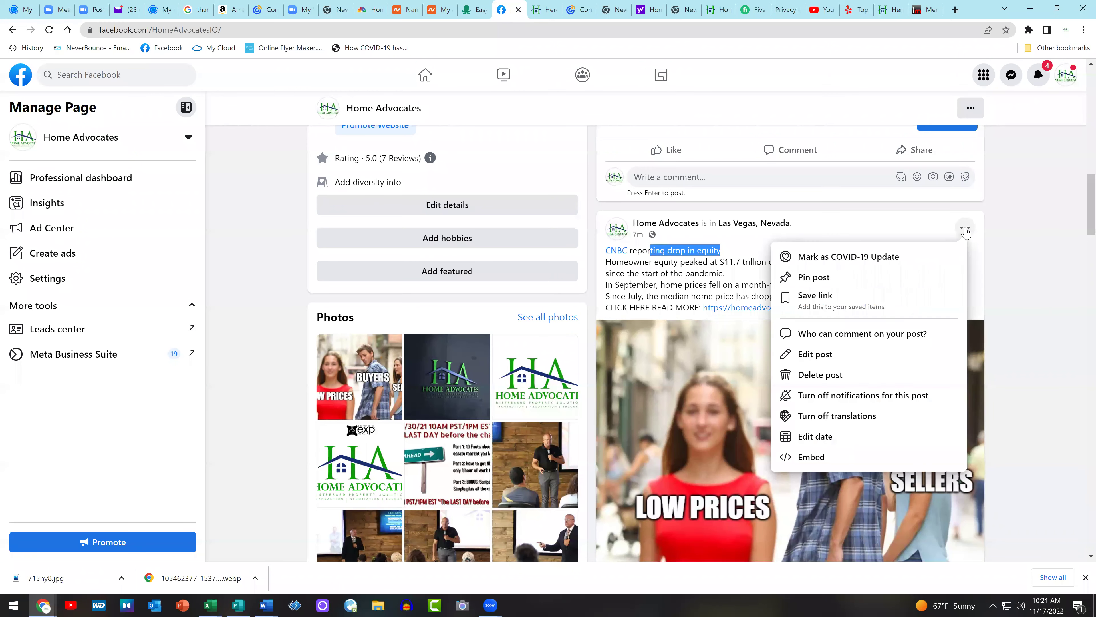
pyautogui.click(894, 358)
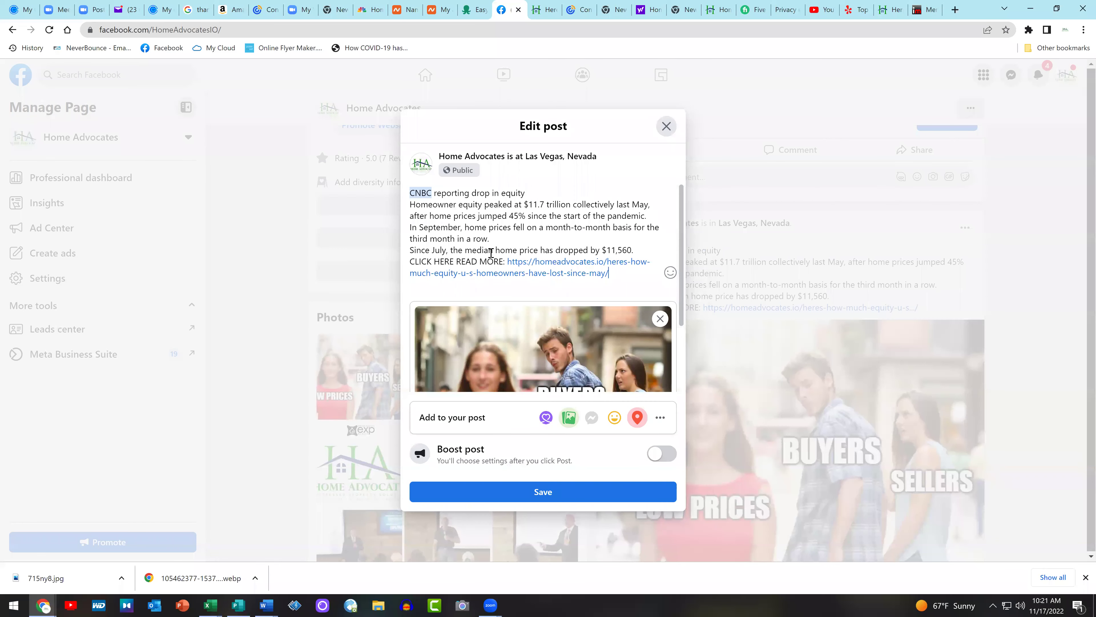
pyautogui.moveTo(641, 251); pyautogui.dragTo(393, 213)
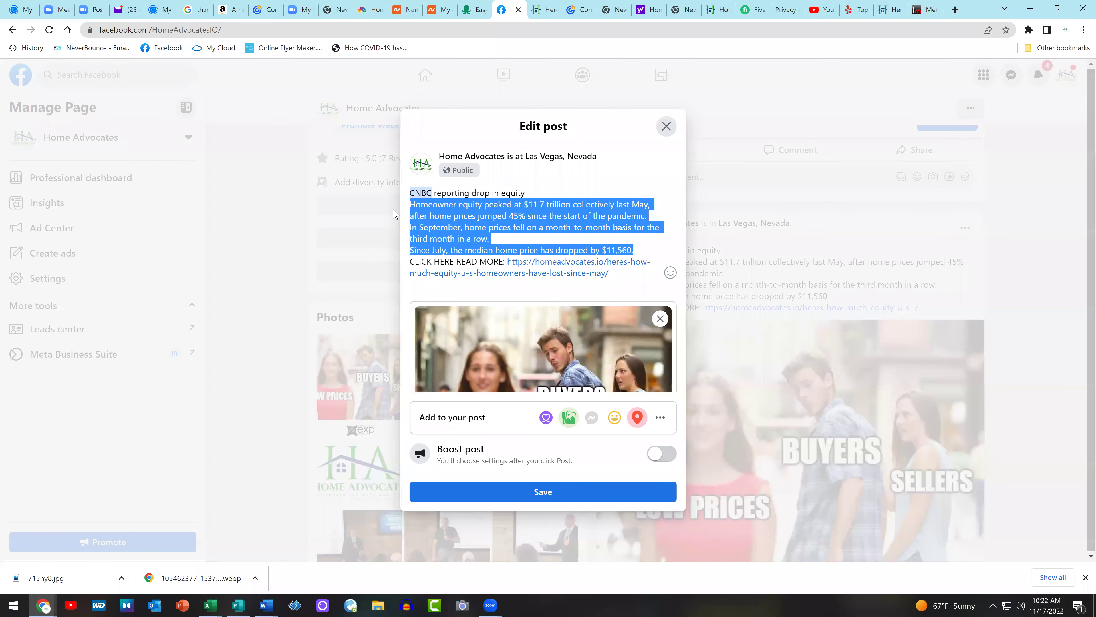
pyautogui.press('BackSpace')
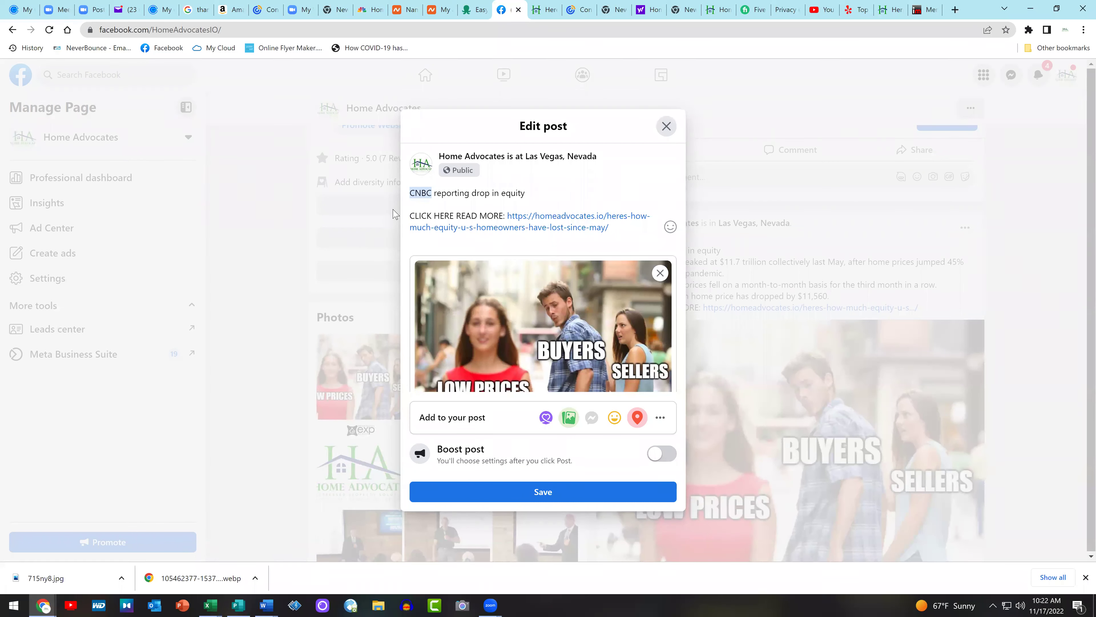
pyautogui.press('BackSpace')
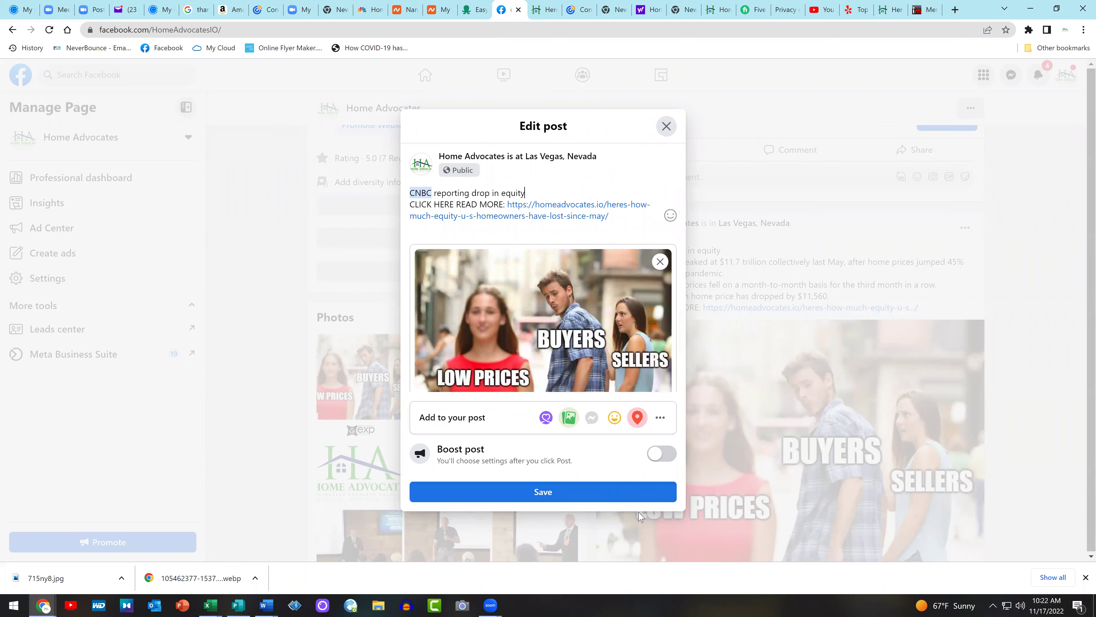
pyautogui.click(586, 500)
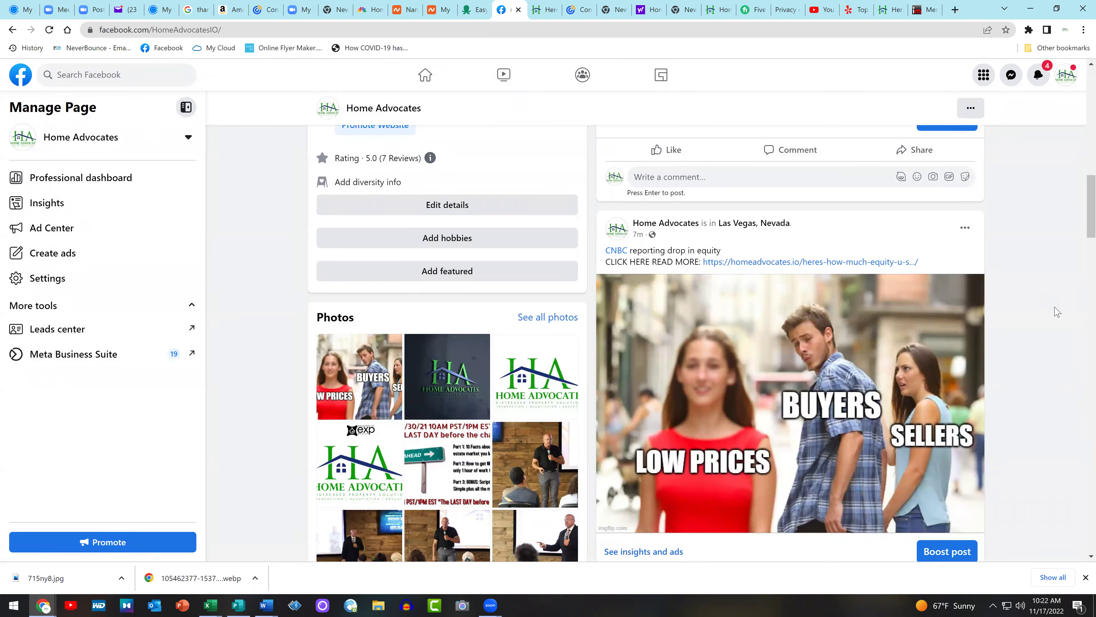
# Switch from the Home Advocates page back to the personal Facebook profile
pyautogui.scroll(5, 1055, 309)
pyautogui.scroll(2, 1049, 302)
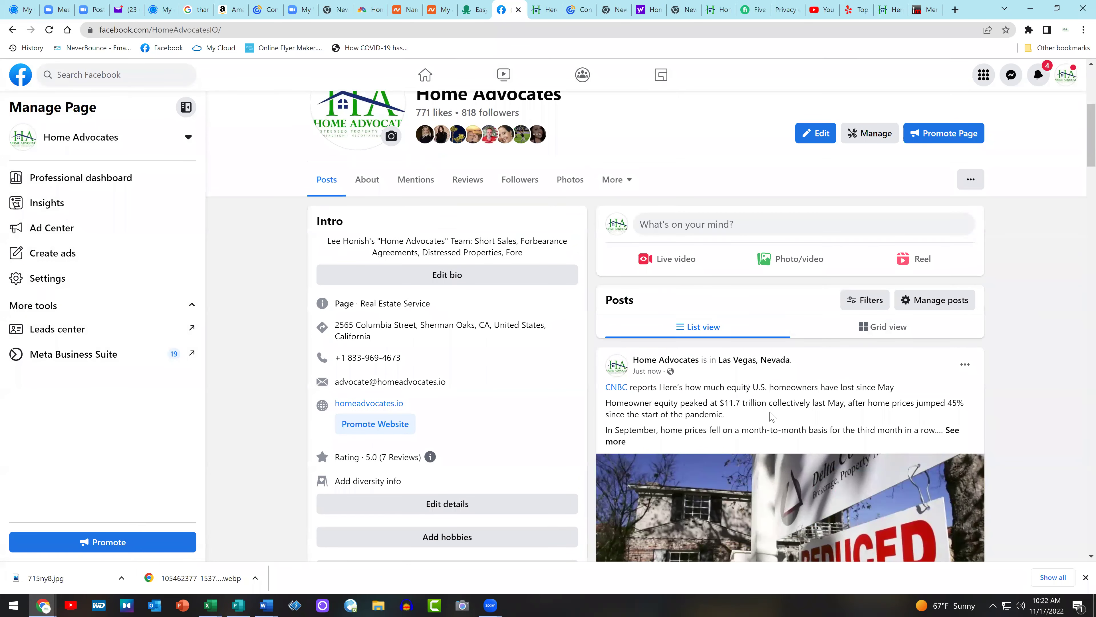
pyautogui.scroll(-4, 956, 269)
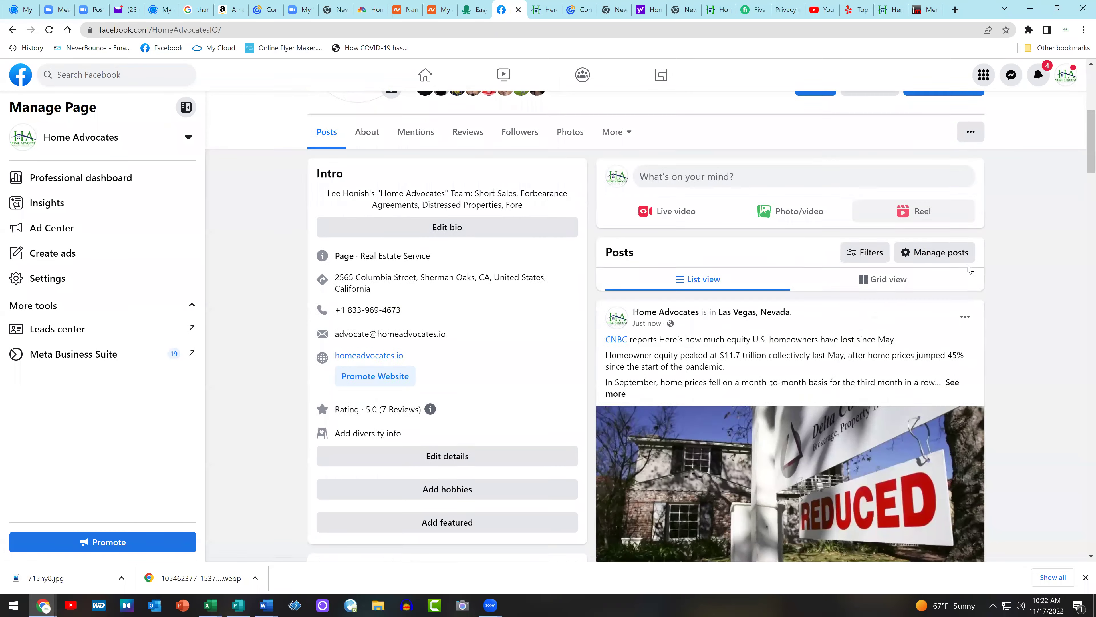
pyautogui.scroll(4, 1080, 320)
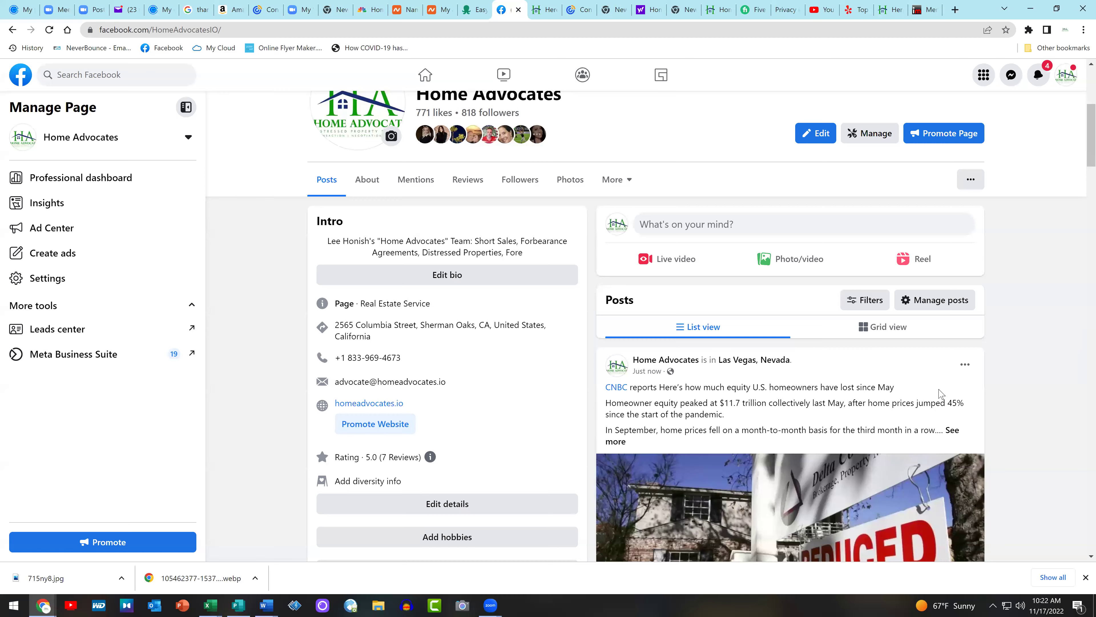
pyautogui.scroll(-1, 1066, 401)
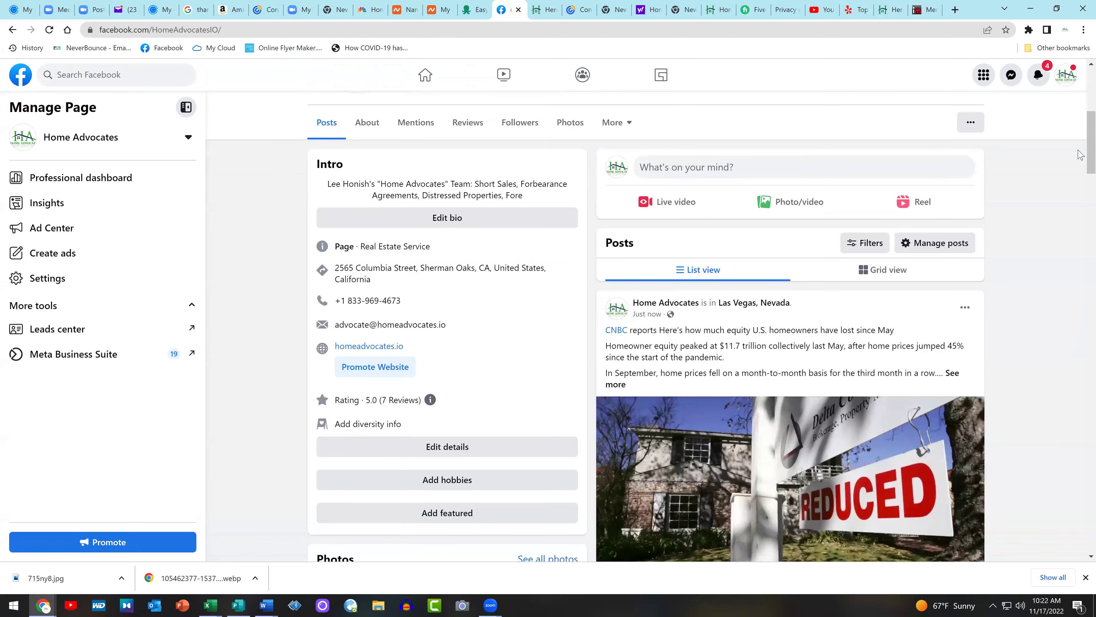
pyautogui.click(1069, 81)
pyautogui.click(996, 151)
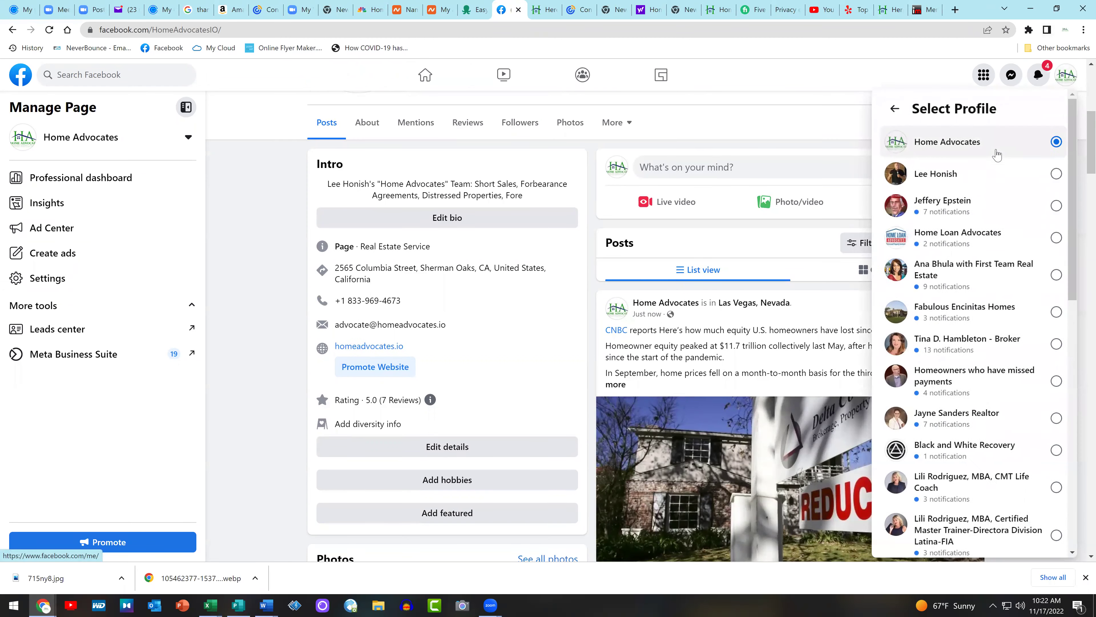
pyautogui.click(949, 176)
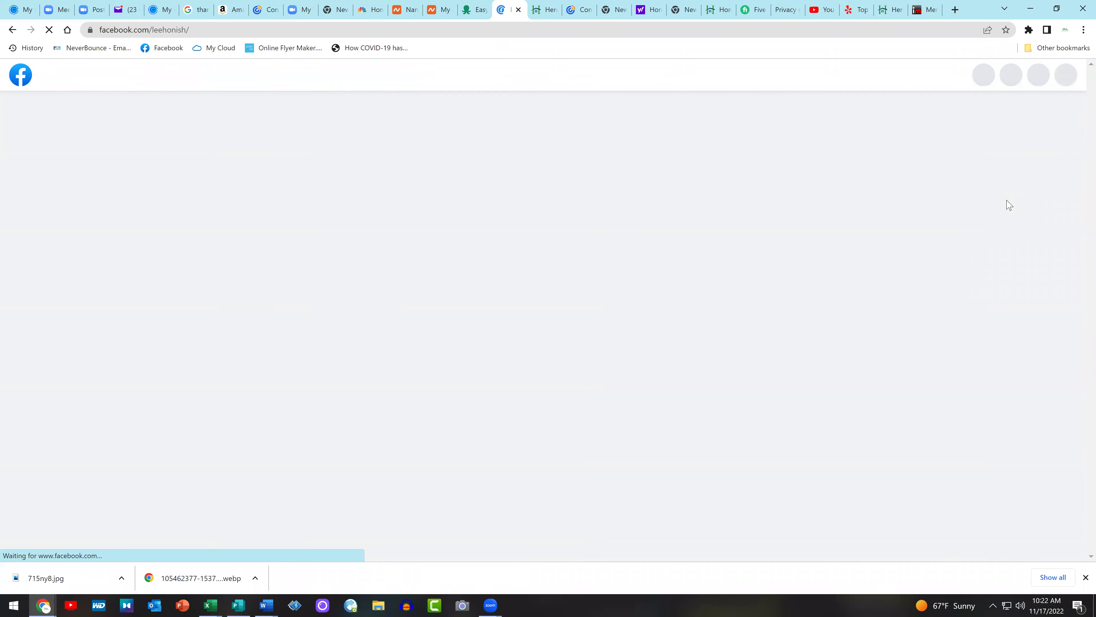
# Reopen the Home Advocates page from the home feed's recent searches
pyautogui.scroll(-4, 1009, 205)
pyautogui.scroll(-1, 1009, 205)
pyautogui.scroll(-2, 1009, 205)
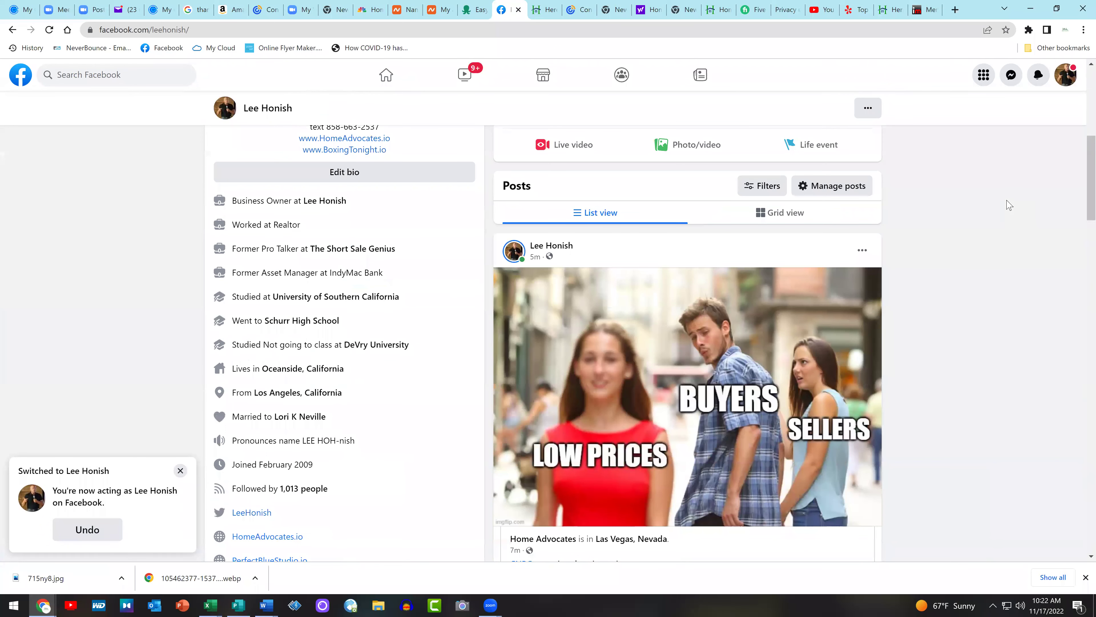
pyautogui.click(21, 75)
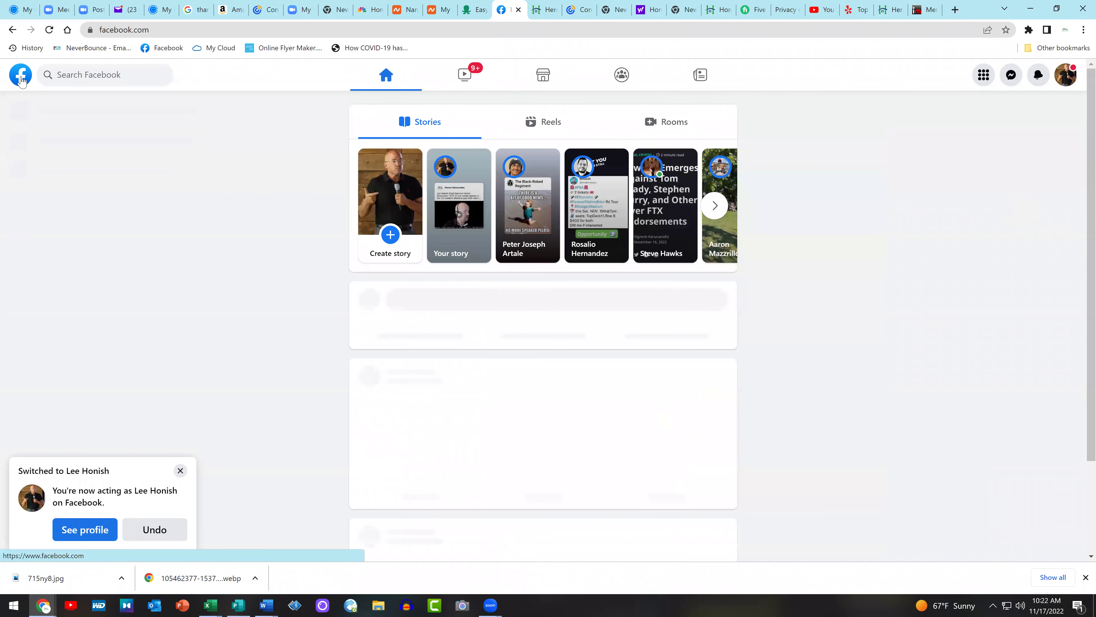
pyautogui.click(85, 76)
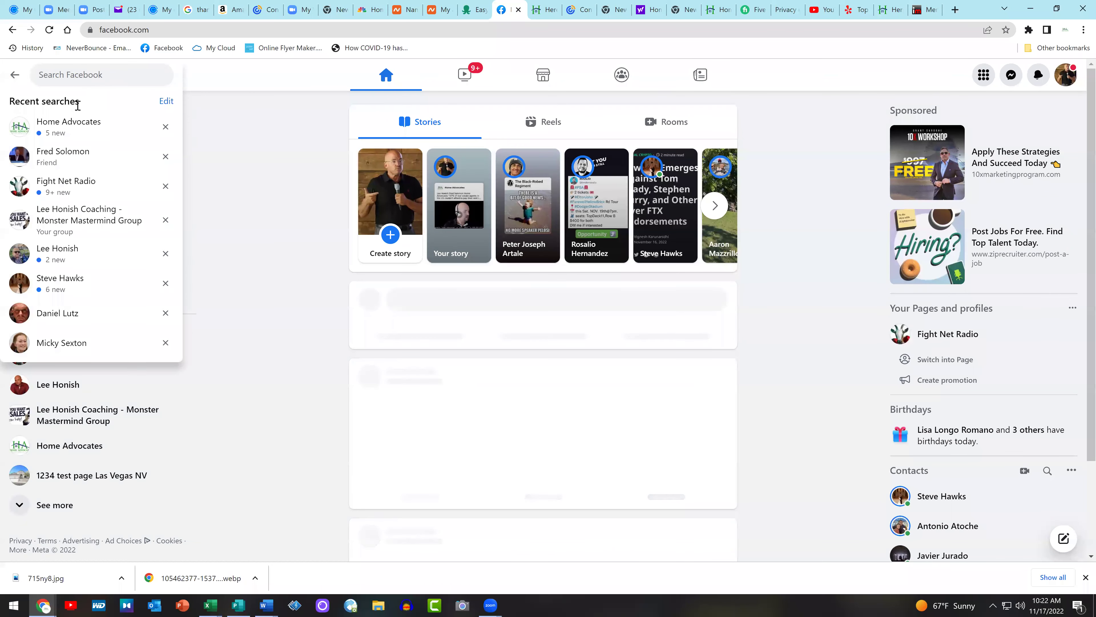
pyautogui.click(80, 124)
pyautogui.scroll(-6, 1078, 337)
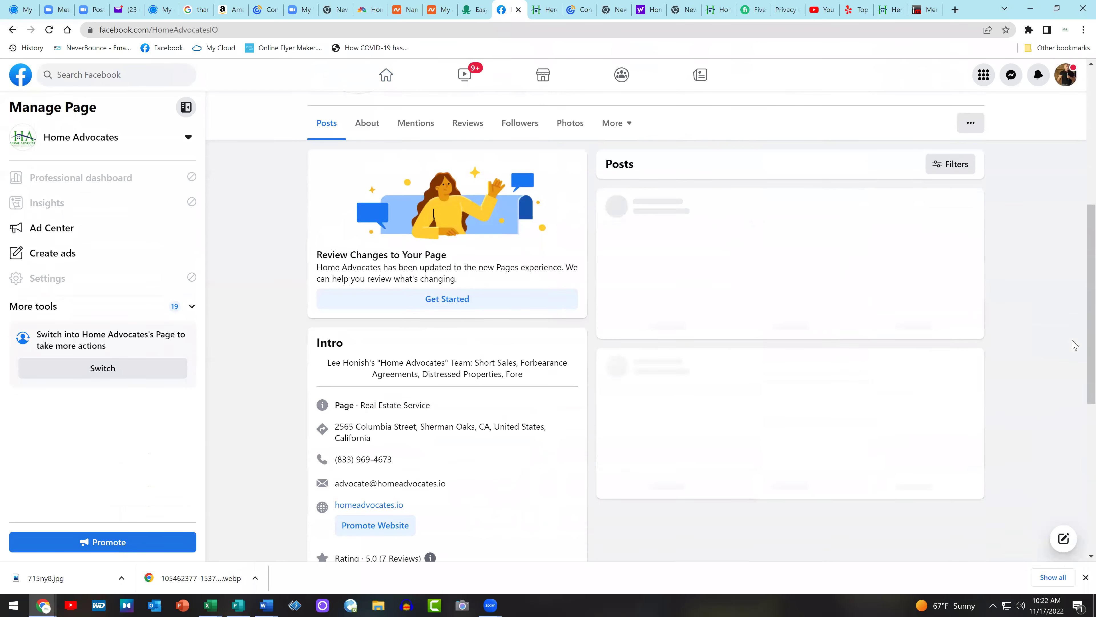
# Share the REDUCED post to a group, searching 'las ve' to pick Las Vegas Home Based Business And Networking Group
pyautogui.scroll(-5, 1074, 346)
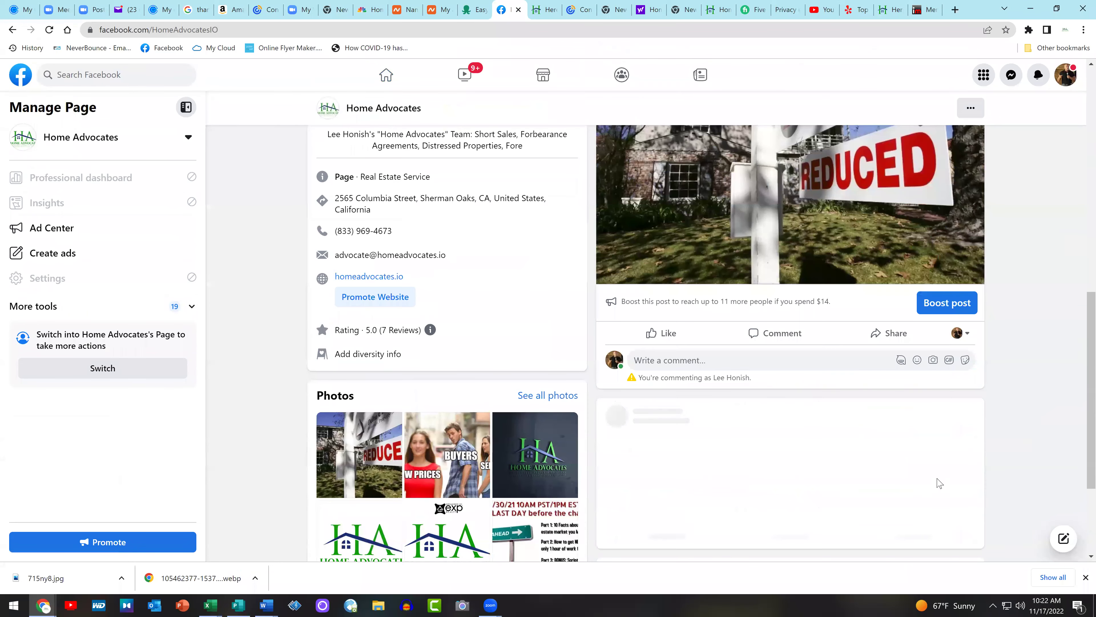
pyautogui.click(900, 337)
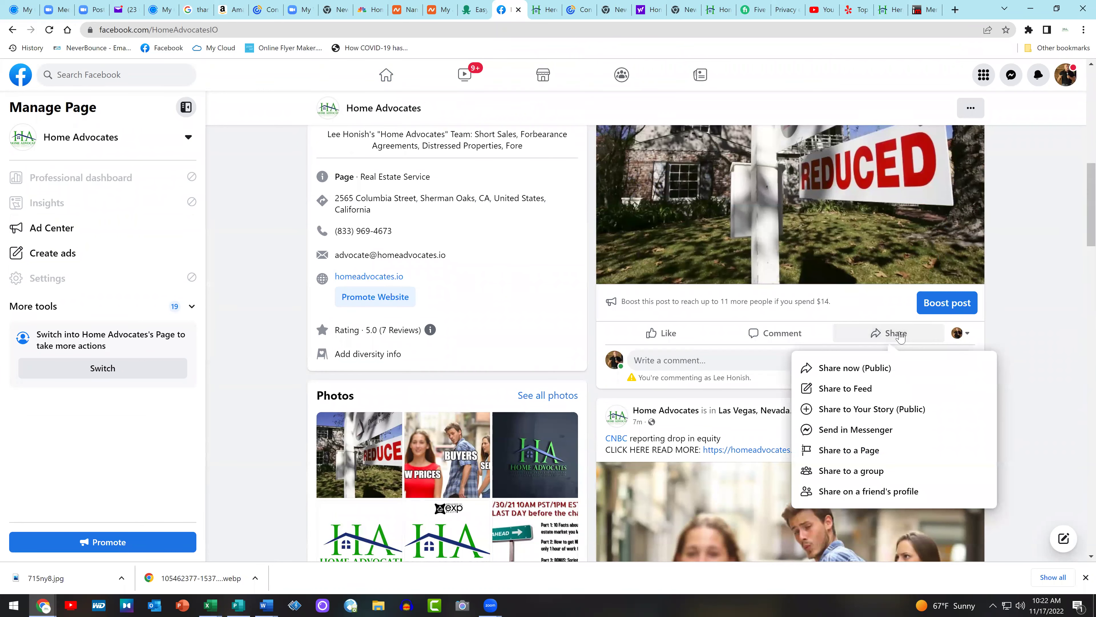
pyautogui.click(897, 478)
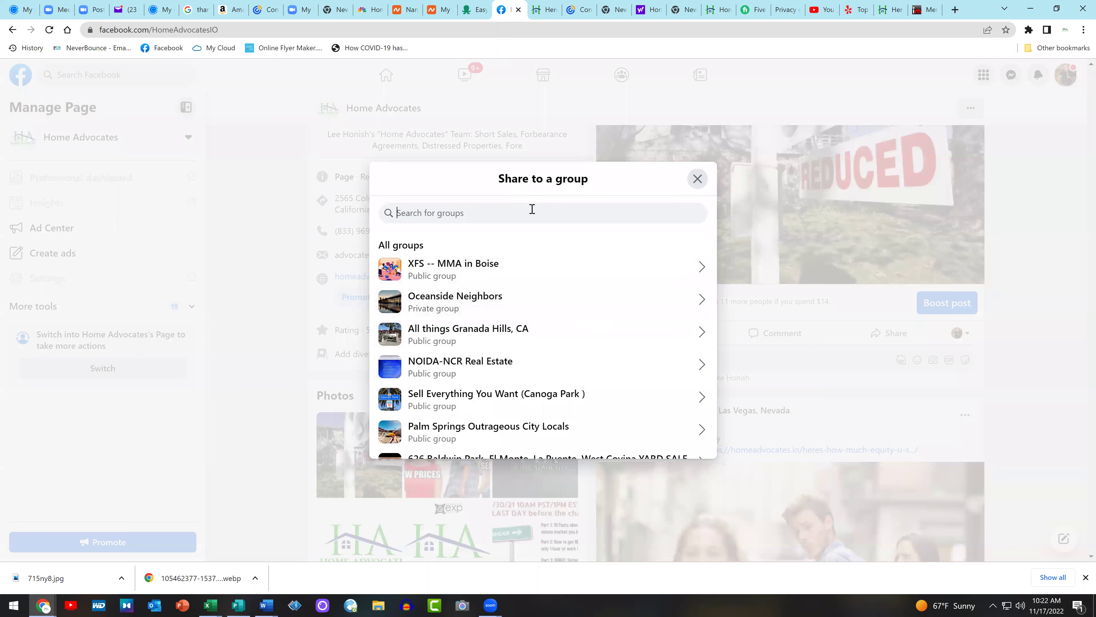
pyautogui.click(532, 210)
pyautogui.write('realto')
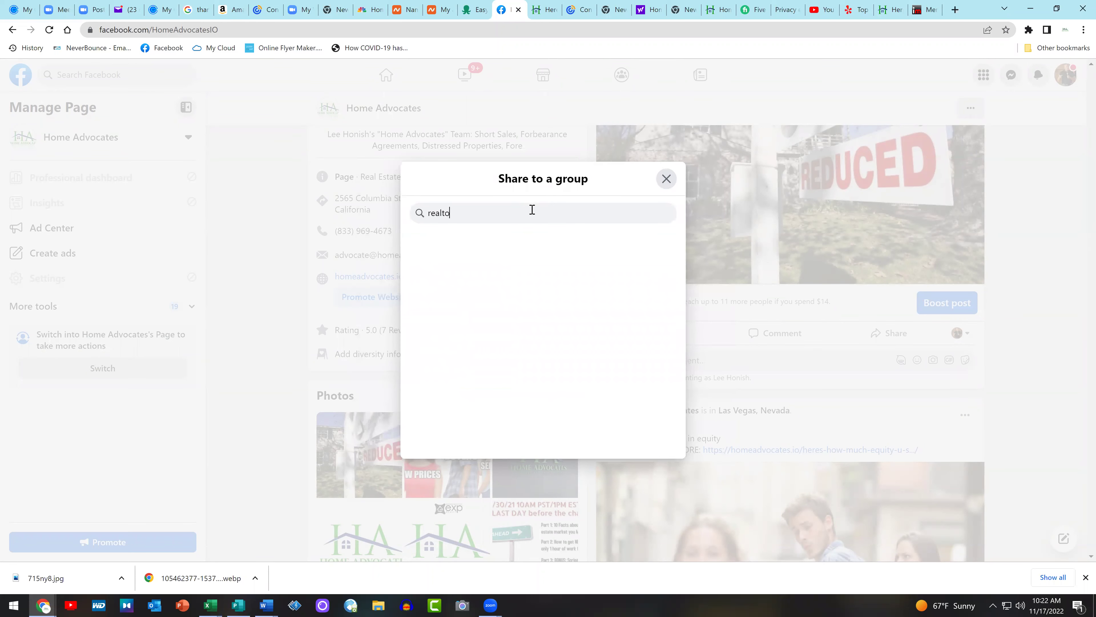
pyautogui.write('r')
pyautogui.press('BackSpace')
pyautogui.press('BackSpace')
pyautogui.press('BackSpace')
pyautogui.press('BackSpace')
pyautogui.press('BackSpace')
pyautogui.press('BackSpace')
pyautogui.press('BackSpace')
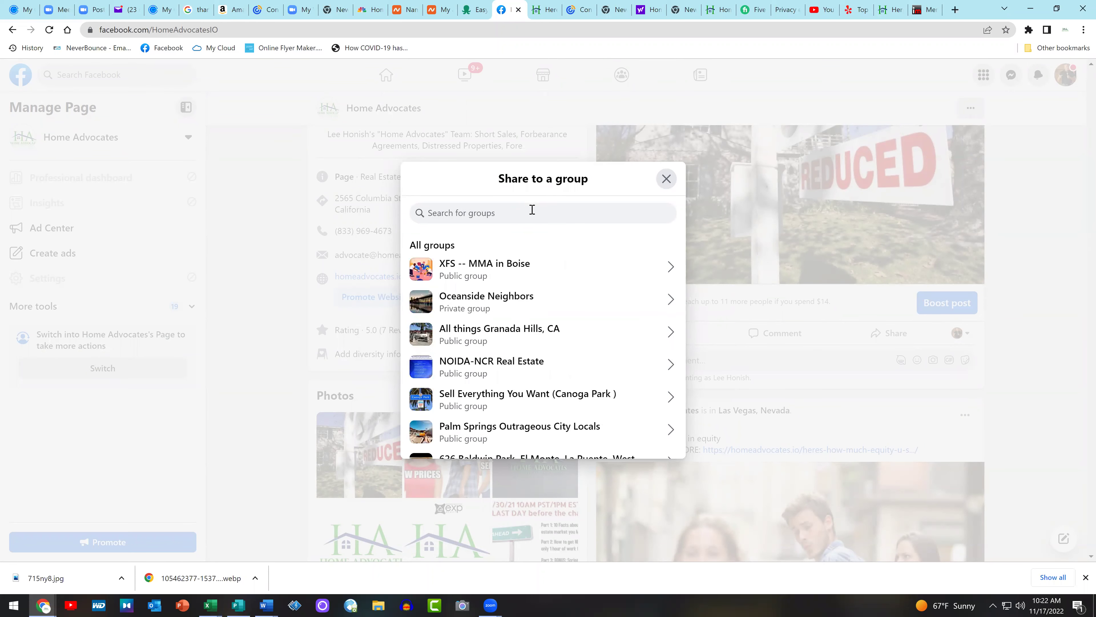
pyautogui.write('las ')
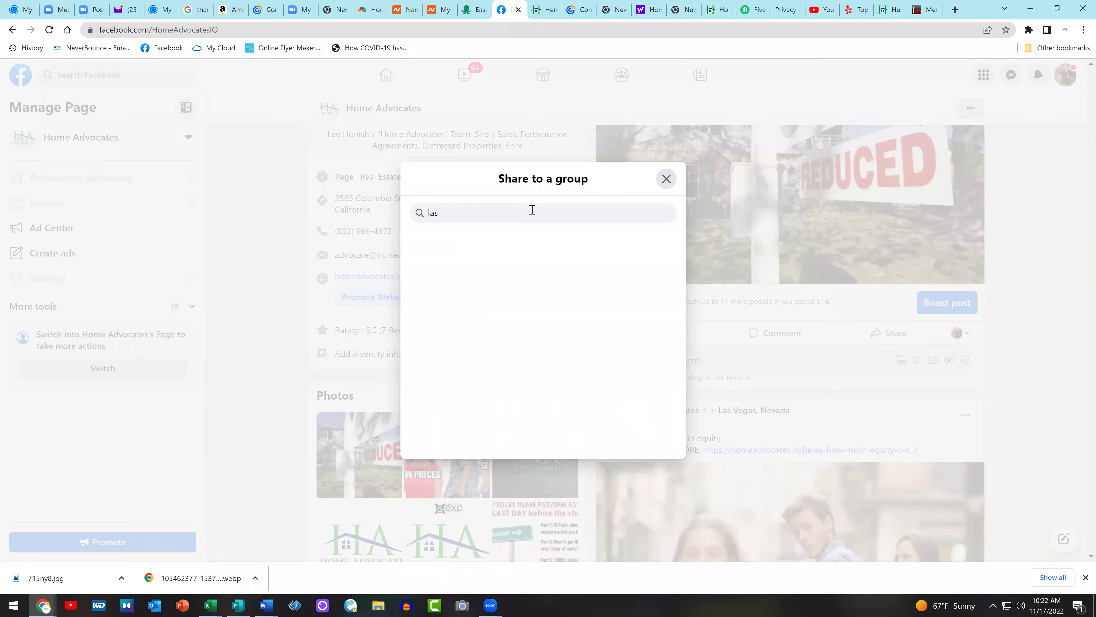
pyautogui.write('vegas')
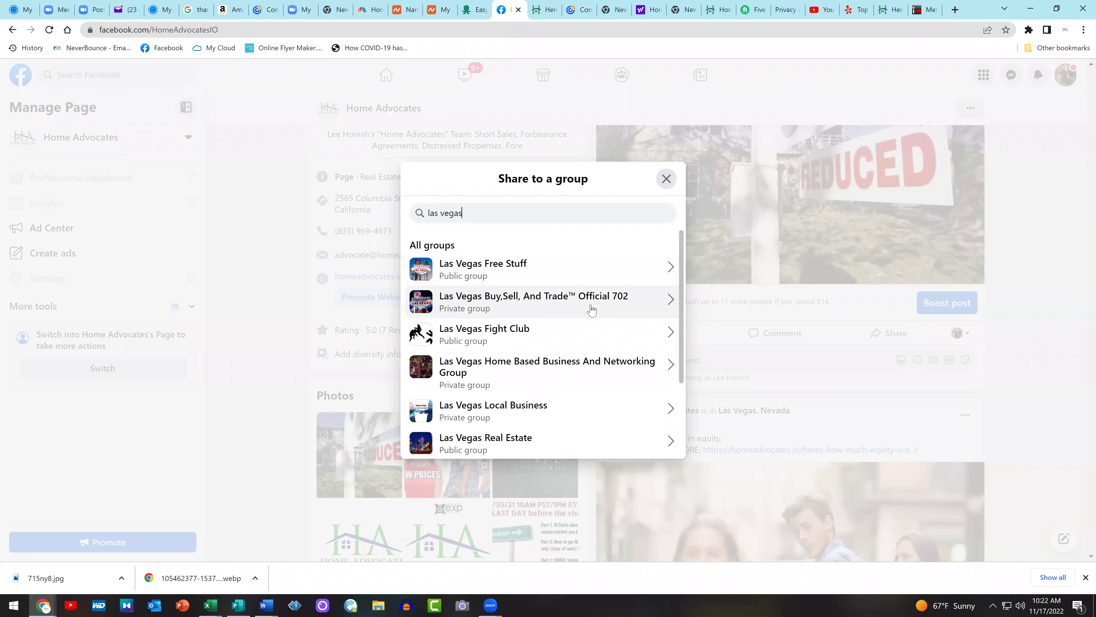
pyautogui.scroll(-1, 574, 309)
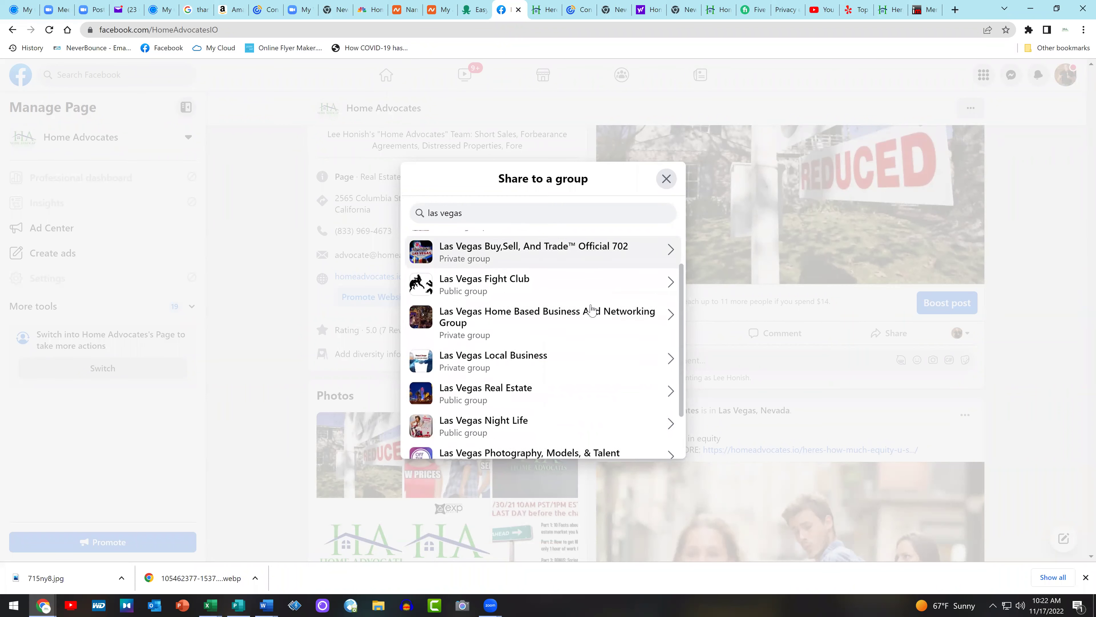
pyautogui.click(547, 309)
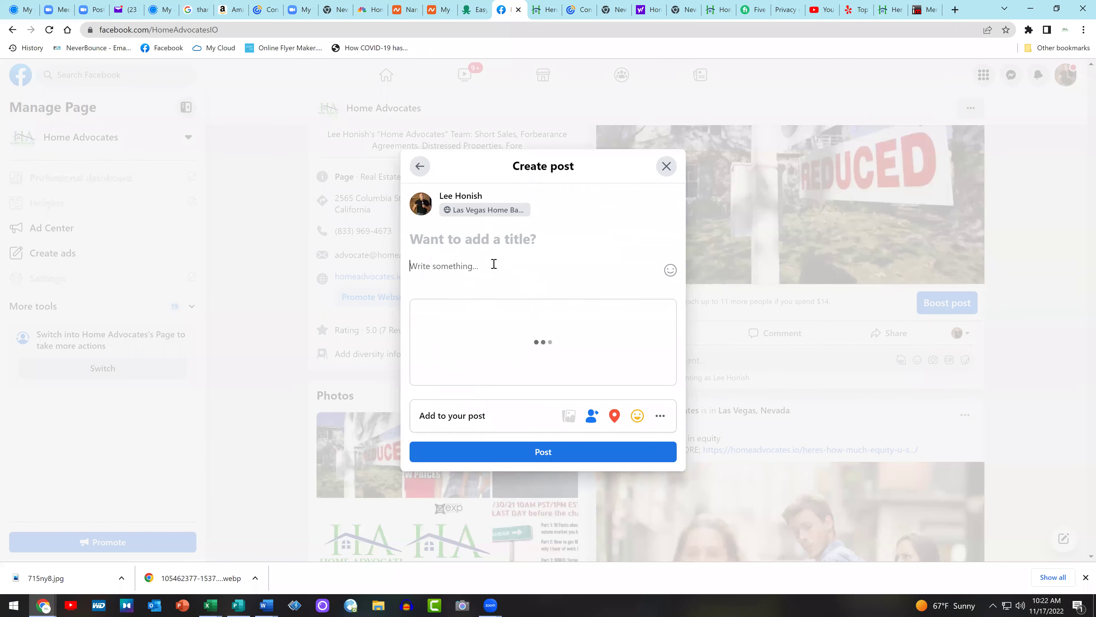
pyautogui.write('READ FULL STORY: https://homeadvocates.io/heres-how-much-equity-u-s-homeowners-have-lost-since-may/')
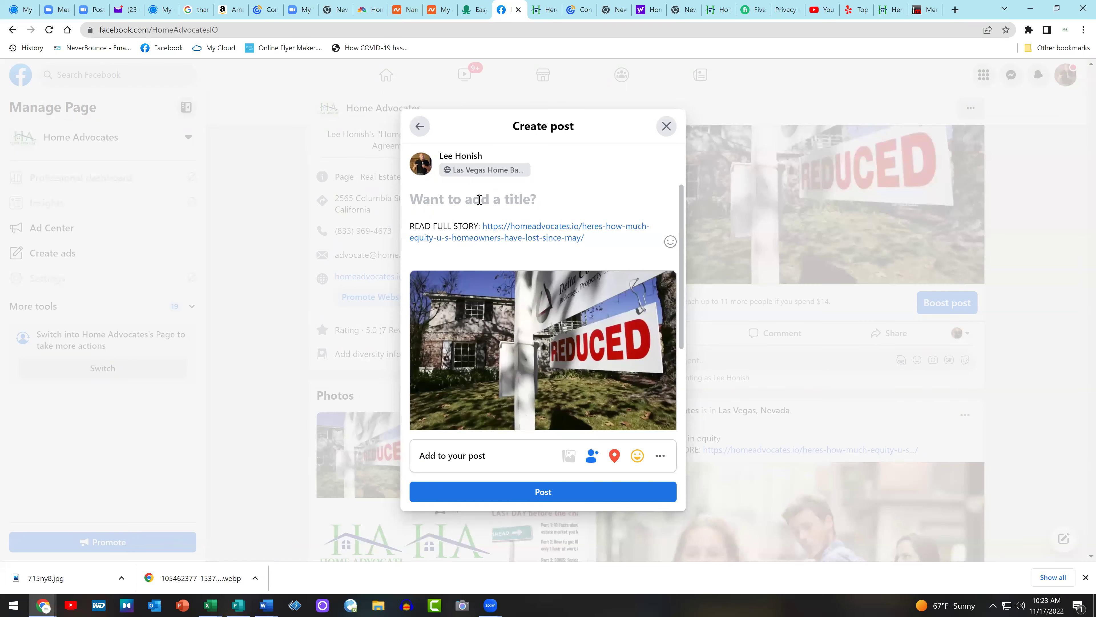
pyautogui.write('@')
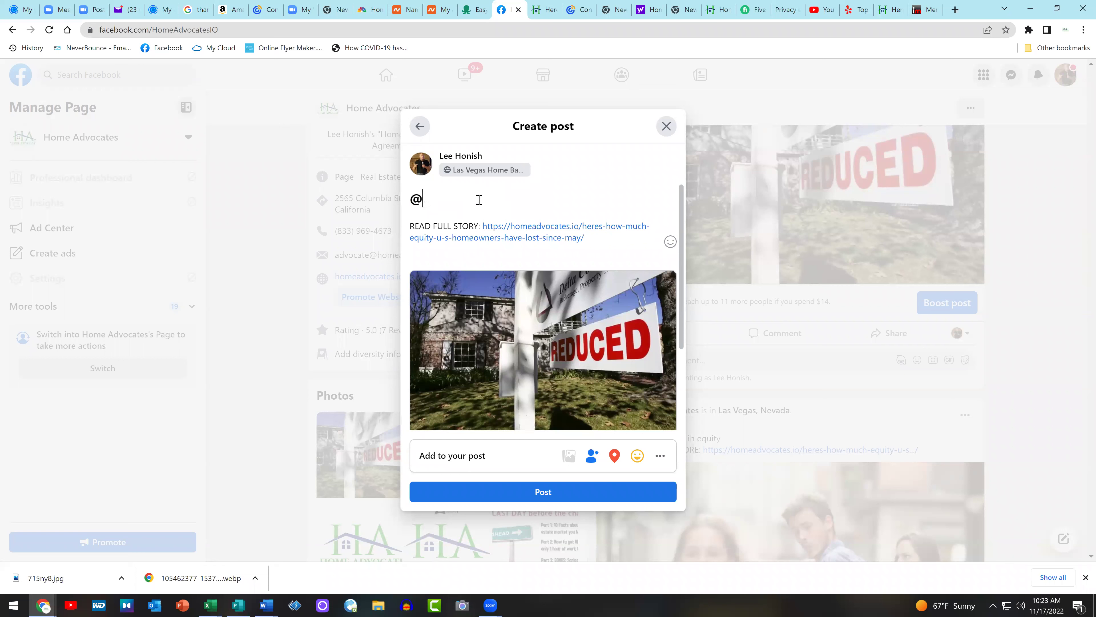
pyautogui.write('cnbc reporting loss of qui')
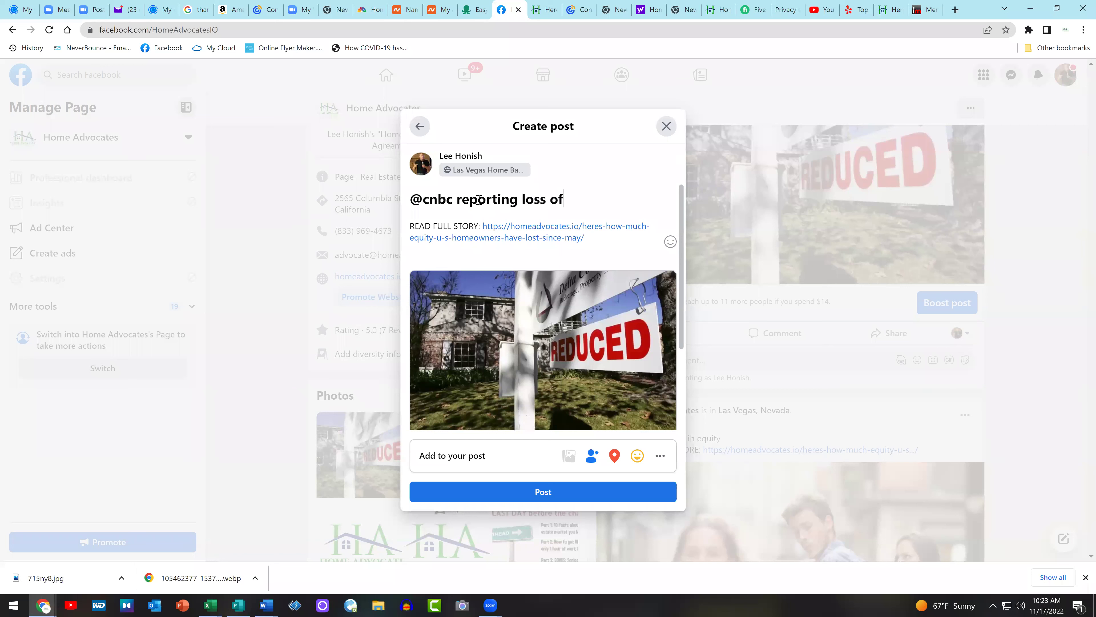
pyautogui.press('BackSpace')
pyautogui.press('BackSpace')
pyautogui.press('BackSpace')
pyautogui.write('equity in Las Vegas')
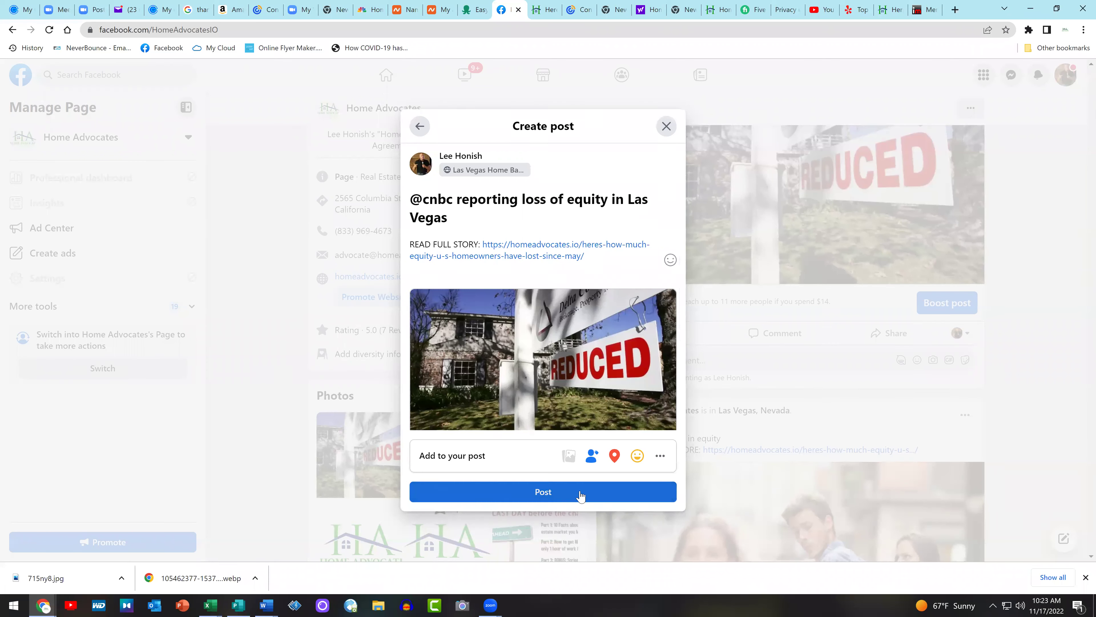
pyautogui.click(561, 494)
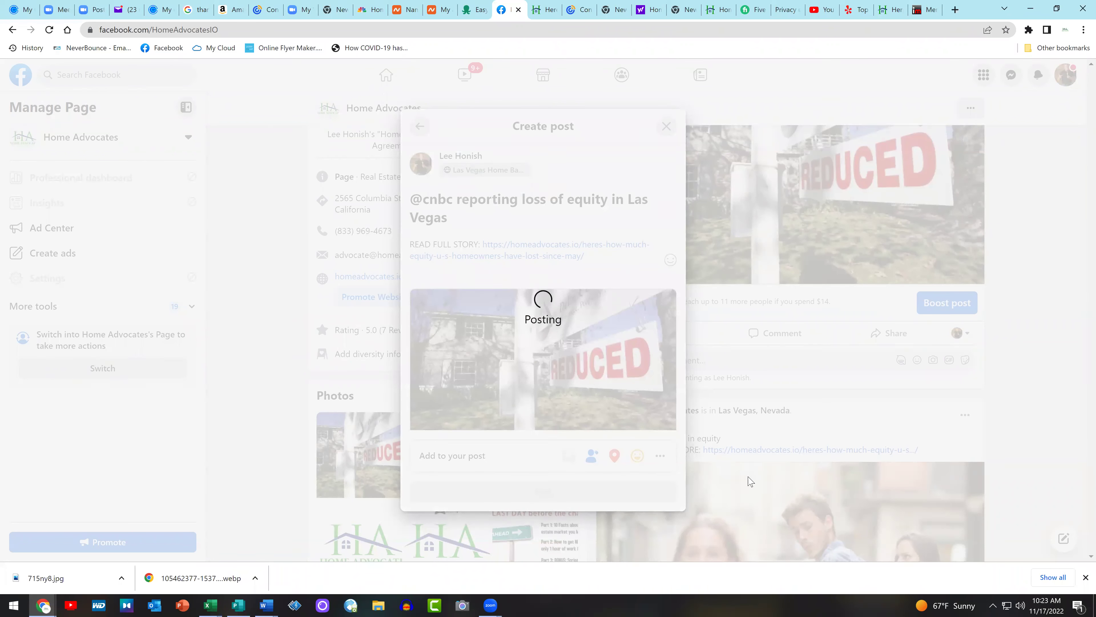
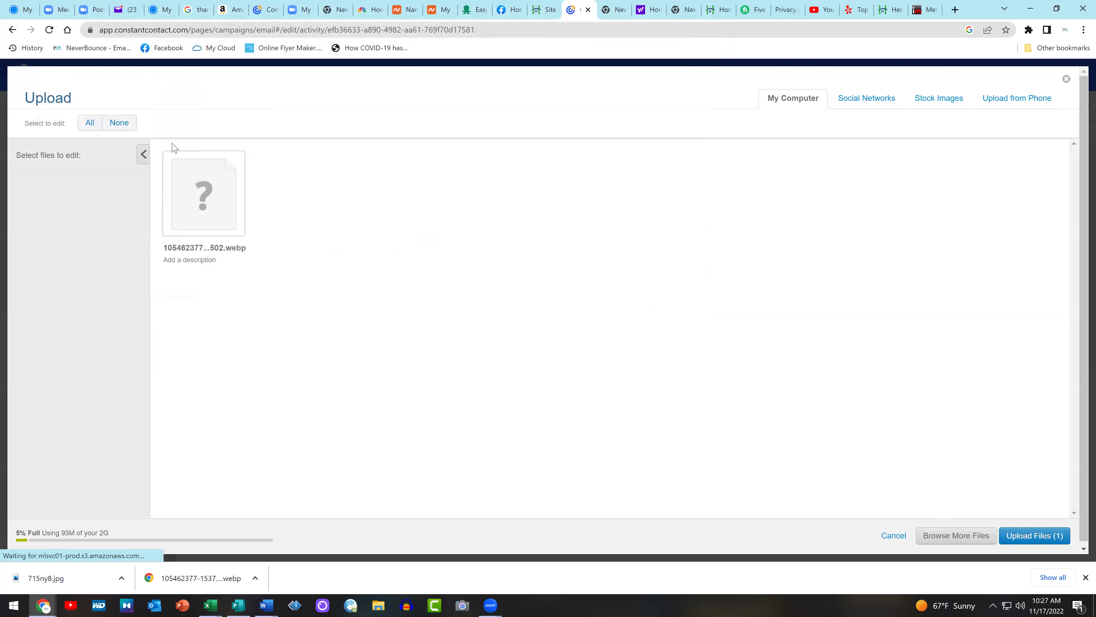
# Upload 715ny8.jpg to the image library instead of the queued .webp file
pyautogui.click(237, 159)
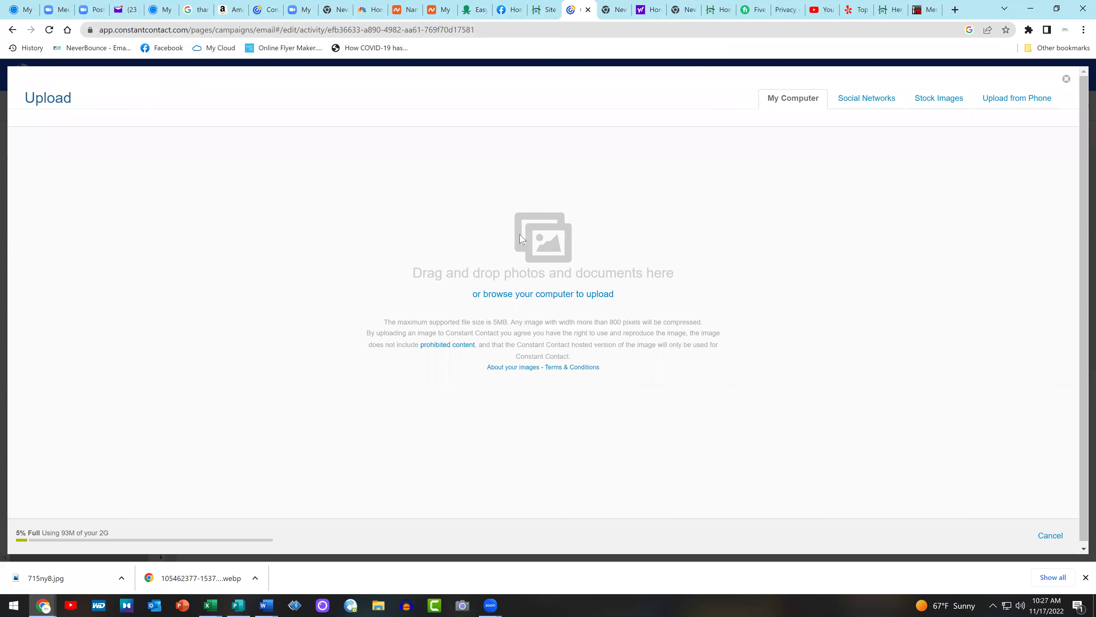
pyautogui.click(572, 298)
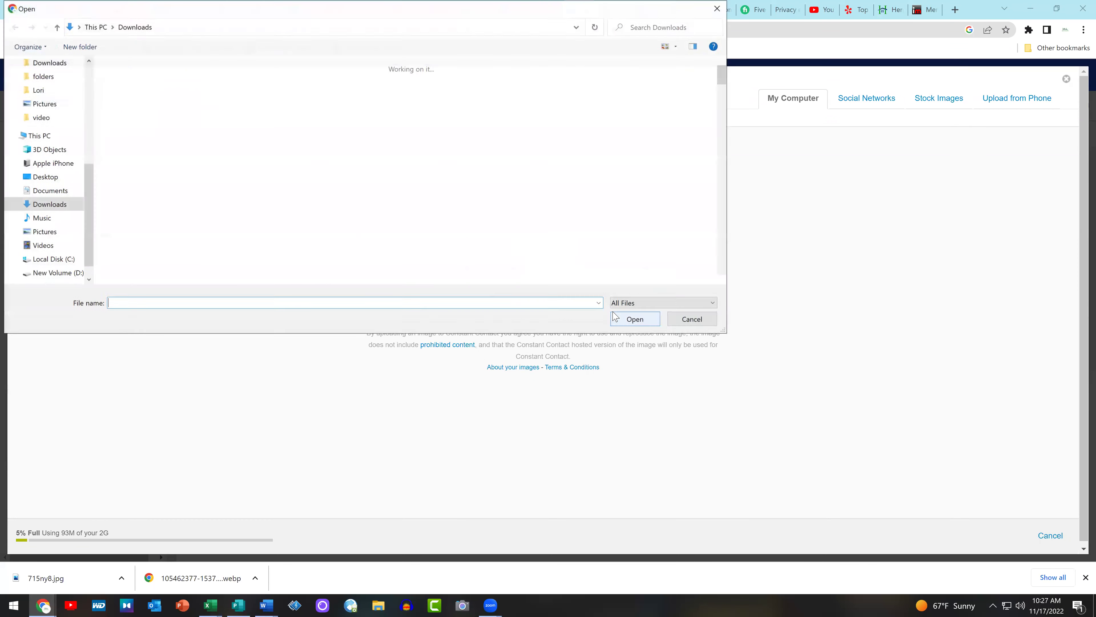
pyautogui.click(124, 95)
pyautogui.doubleClick(124, 98)
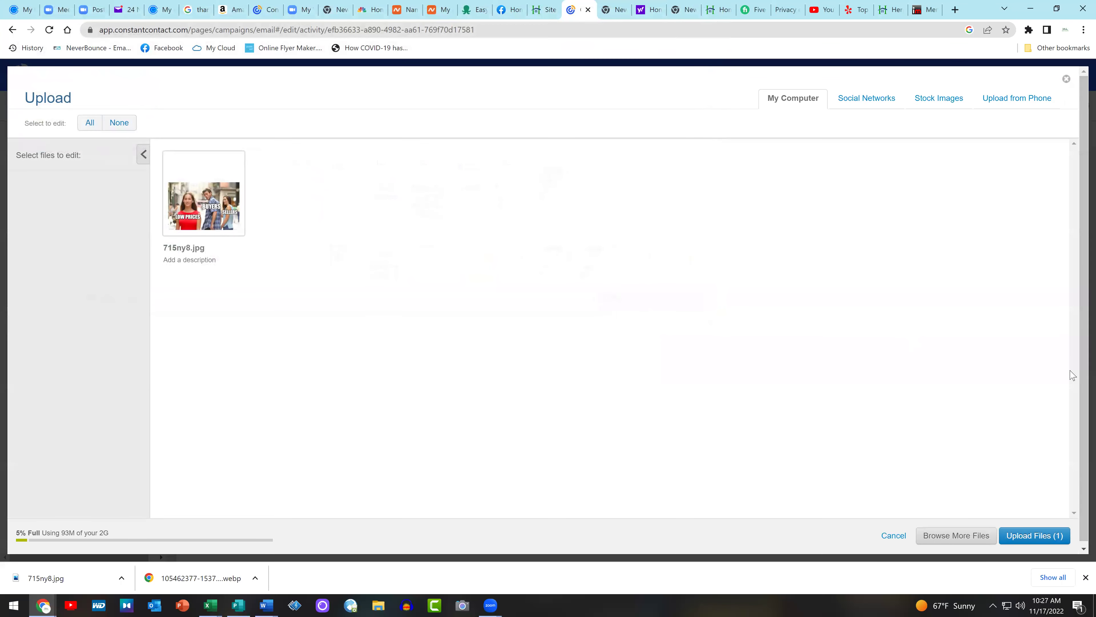
pyautogui.click(1042, 546)
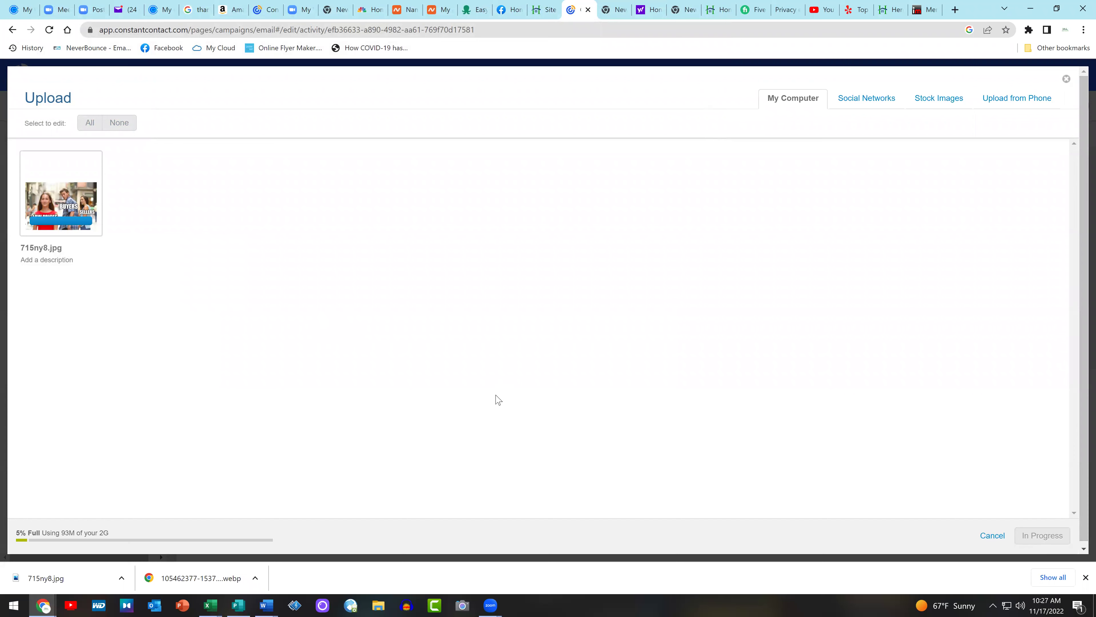
pyautogui.click(1053, 535)
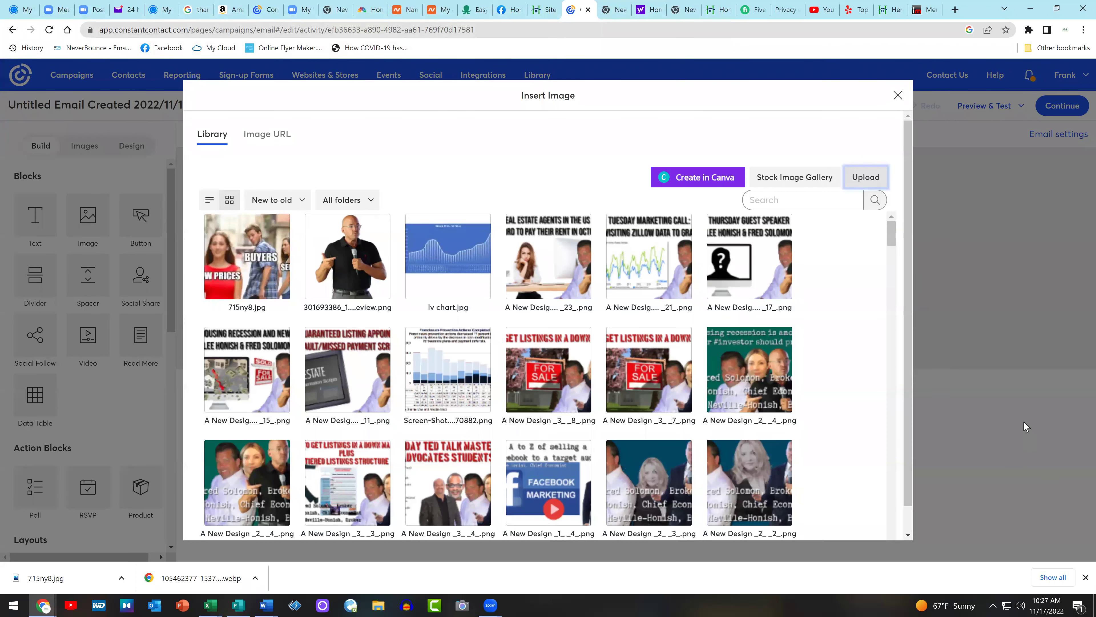
# Insert the 715ny8.jpg meme at the top of the email and stretch it to full width
pyautogui.click(243, 267)
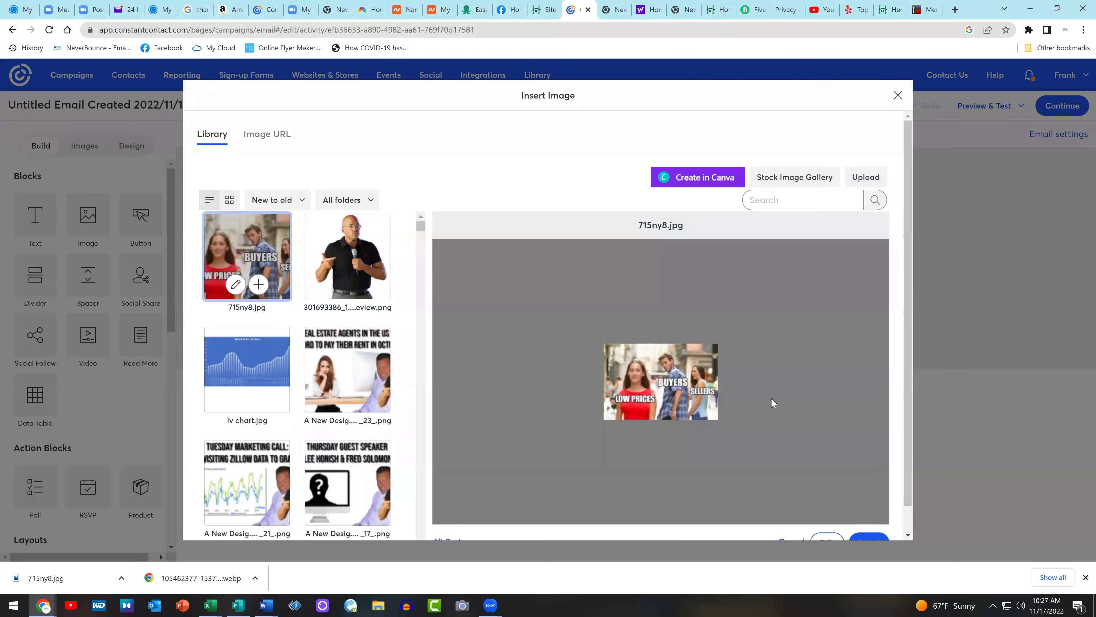
pyautogui.scroll(-1, 850, 451)
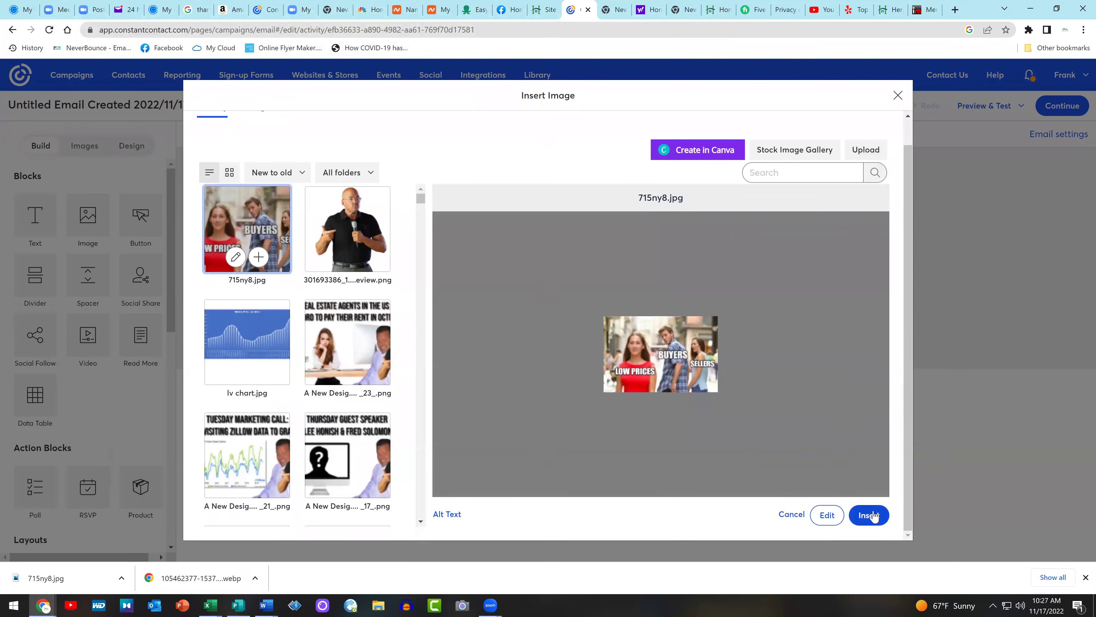
pyautogui.click(870, 516)
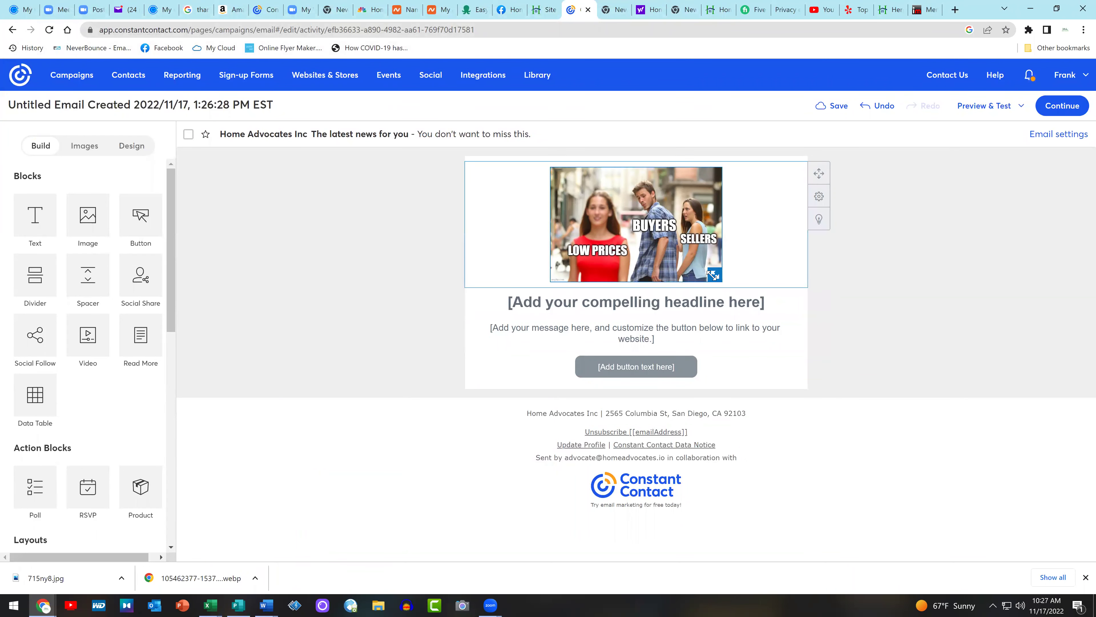
pyautogui.moveTo(719, 276); pyautogui.dragTo(815, 421)
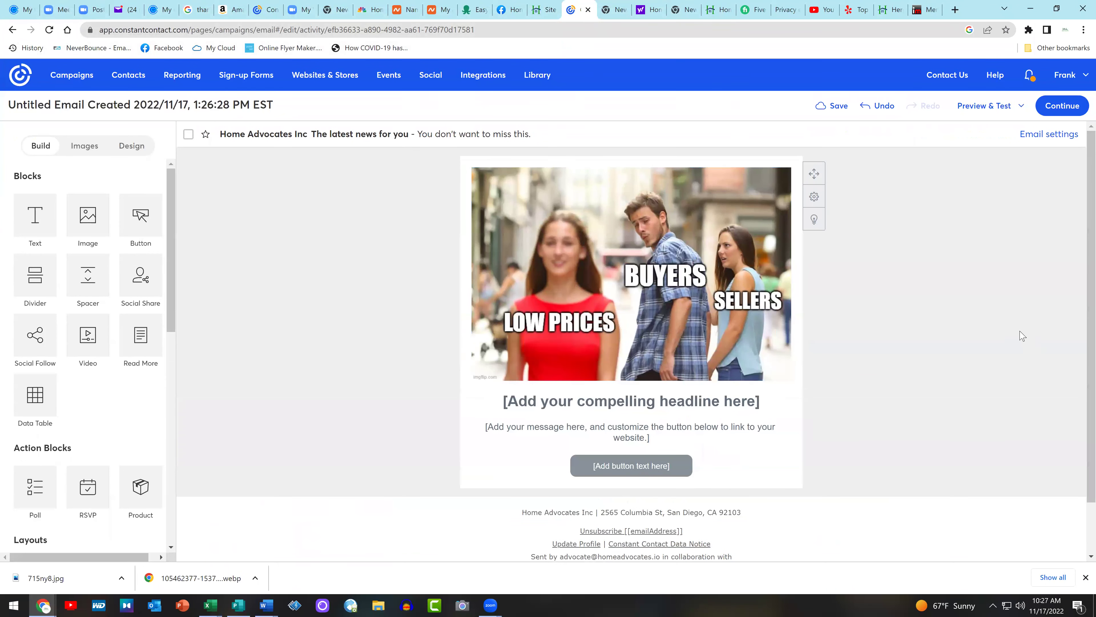
pyautogui.scroll(-1, 880, 384)
# Return to the equity-loss blog article on the homeadvocates.io WordPress site
pyautogui.click(545, 9)
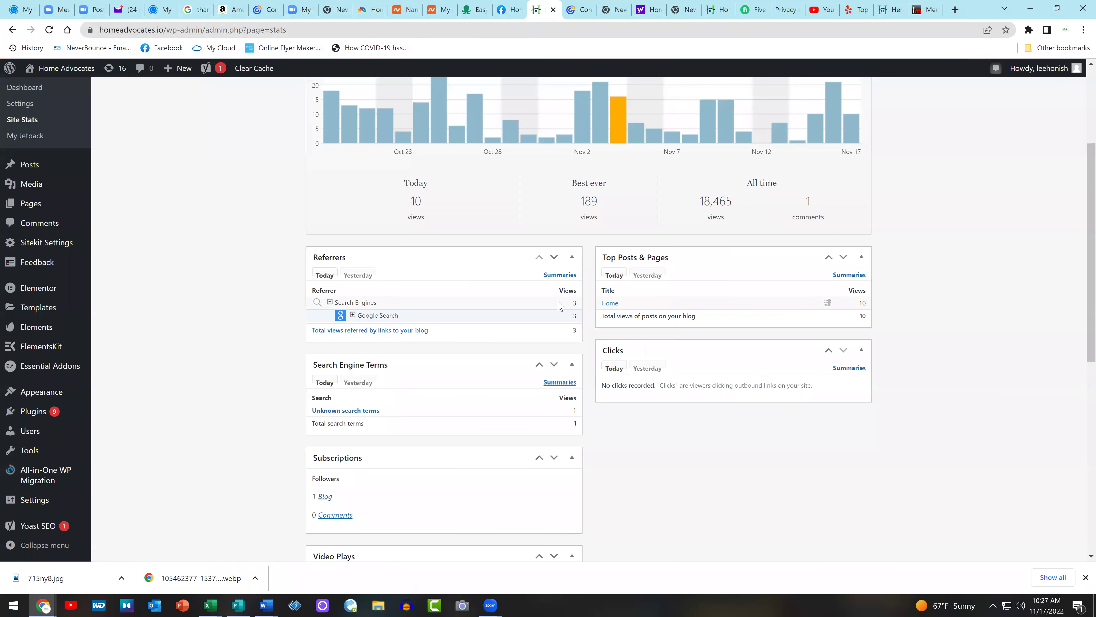
pyautogui.click(513, 8)
pyautogui.click(475, 6)
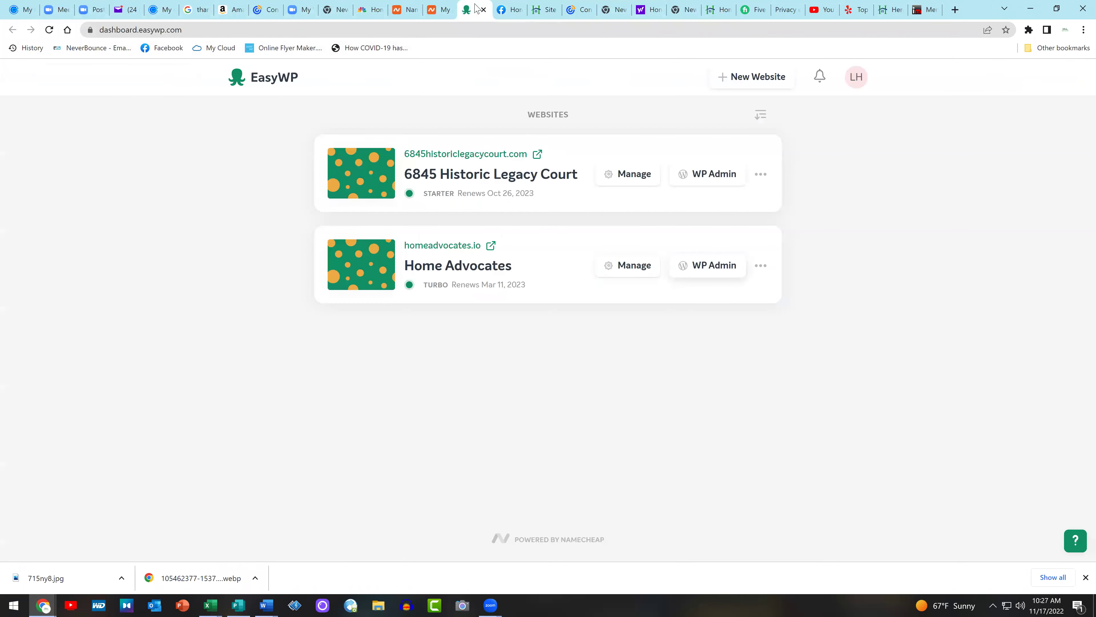
pyautogui.click(613, 8)
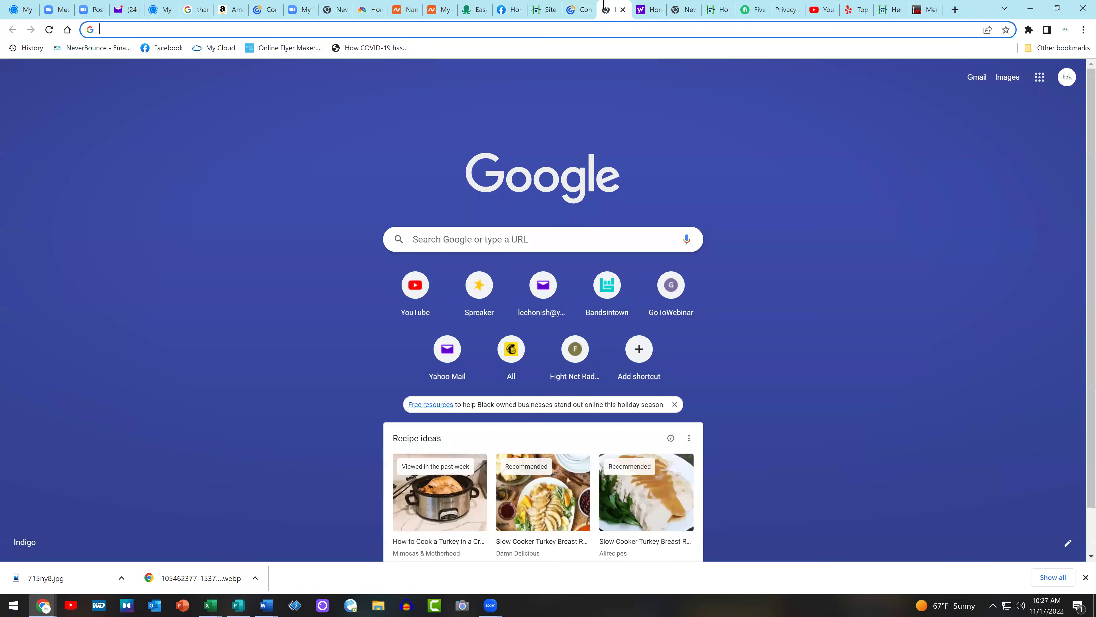
pyautogui.click(540, 6)
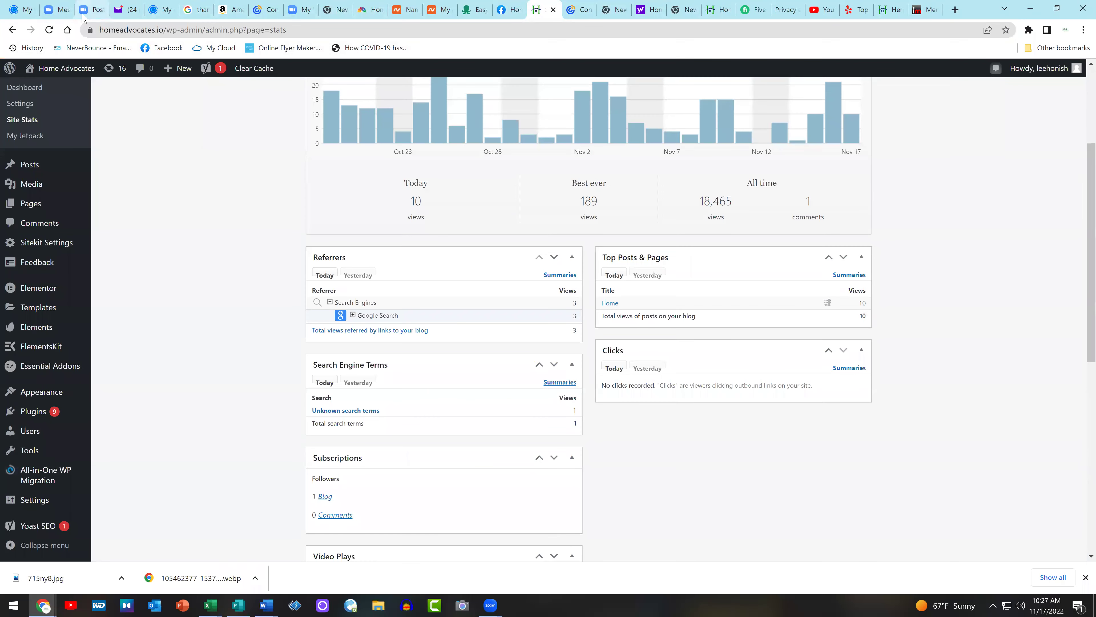
pyautogui.click(10, 30)
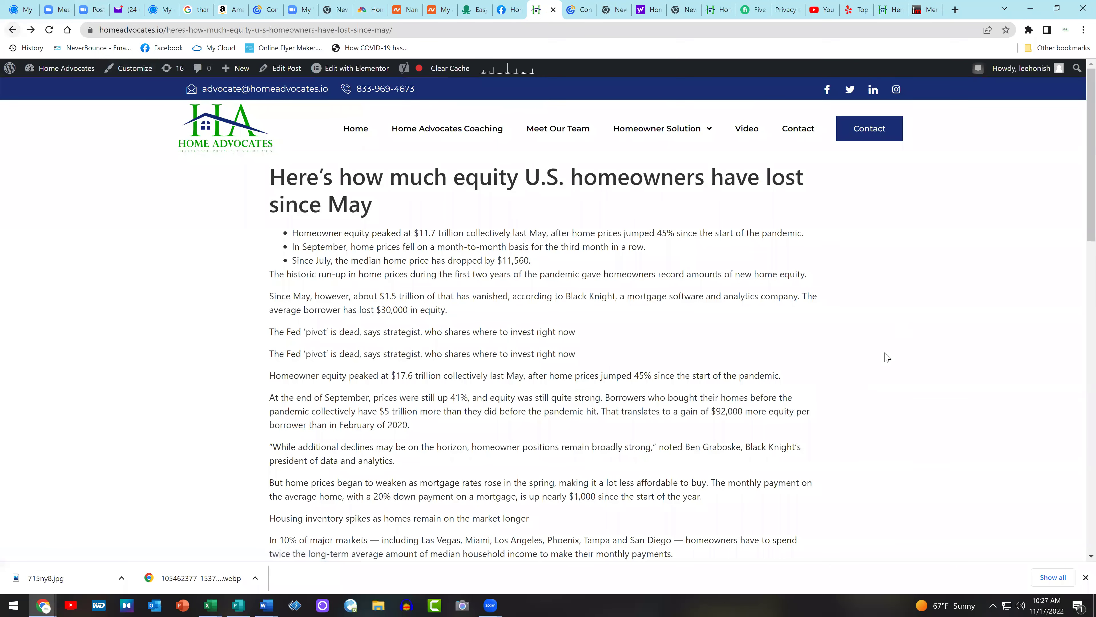
# Copy the article's title about U.S. homeowners' equity loss since May
pyautogui.moveTo(418, 221); pyautogui.dragTo(271, 175)
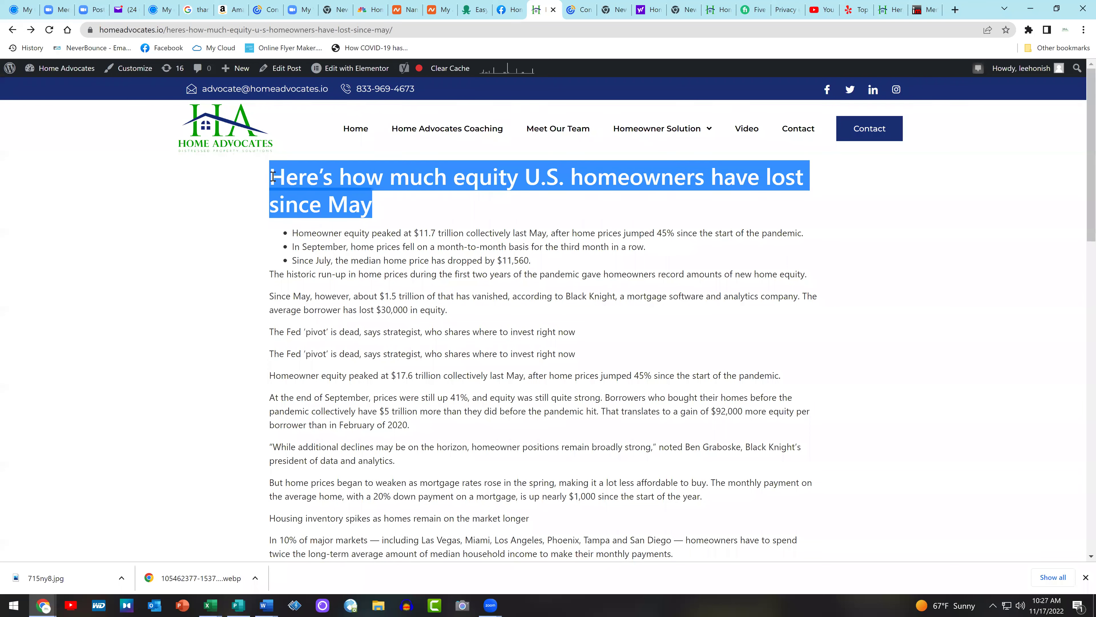
pyautogui.rightClick(284, 181)
pyautogui.click(298, 190)
# Paste the copied article title over the placeholder headline and set it to size 30
pyautogui.click(580, 6)
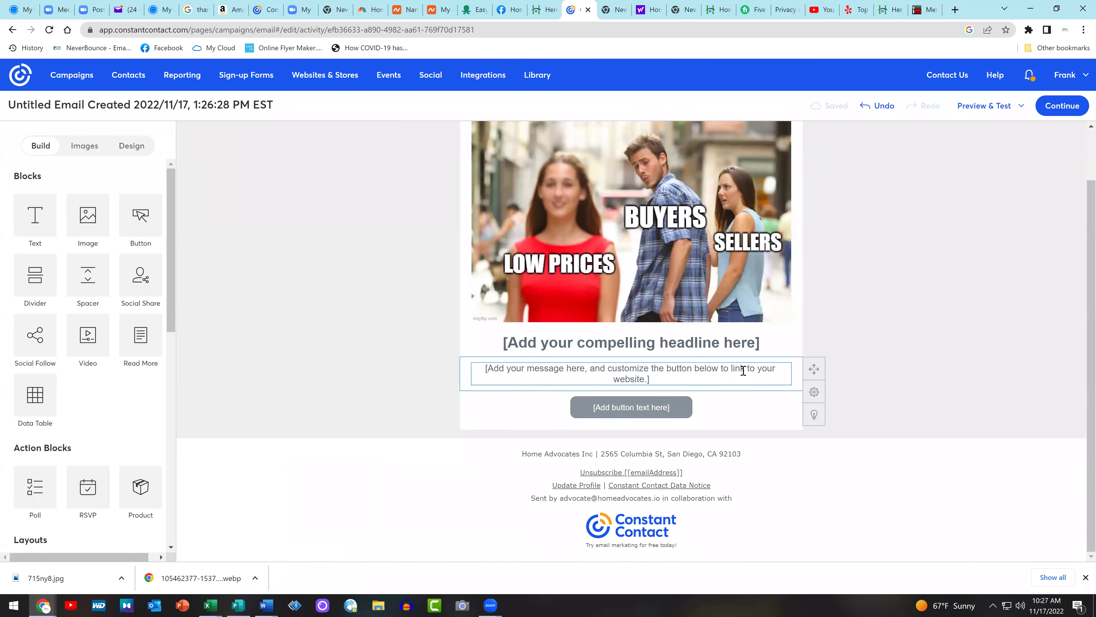
pyautogui.tripleClick(650, 348)
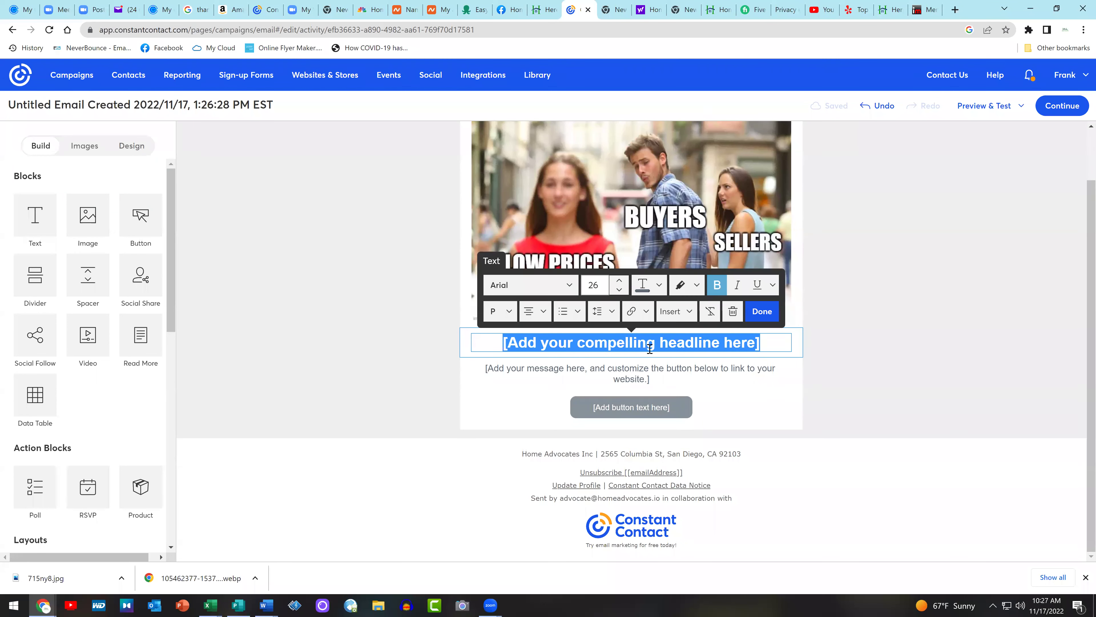
pyautogui.hotkey('ctrl', 'v')
pyautogui.moveTo(716, 360); pyautogui.dragTo(449, 324)
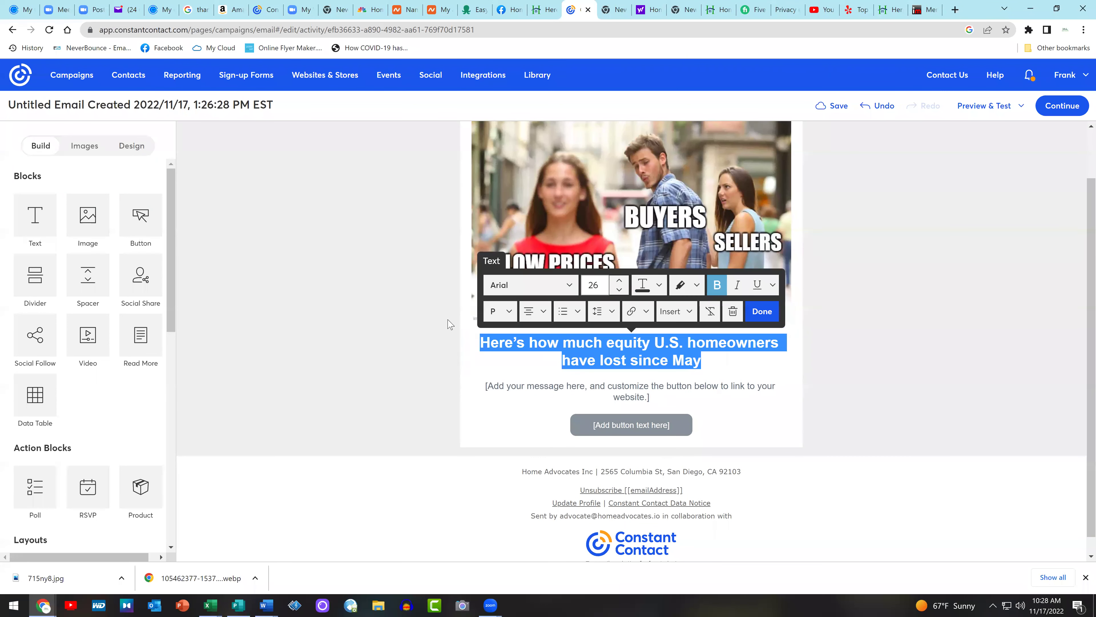
pyautogui.click(619, 280)
pyautogui.click(619, 280)
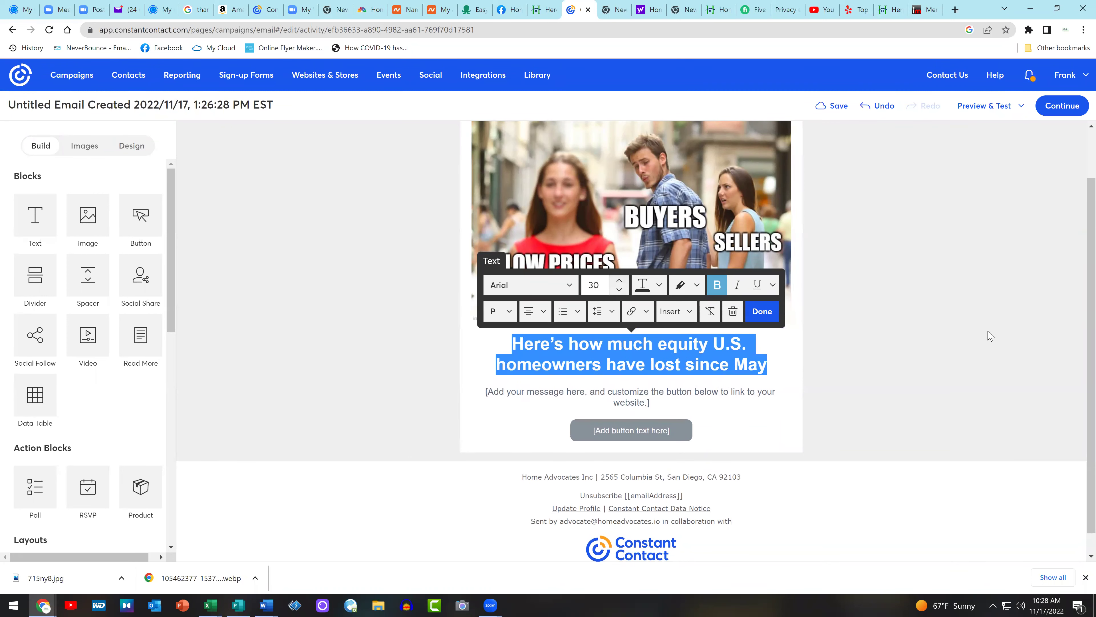
pyautogui.click(951, 333)
pyautogui.hotkey('ctrl', 'shift', 'Tab')
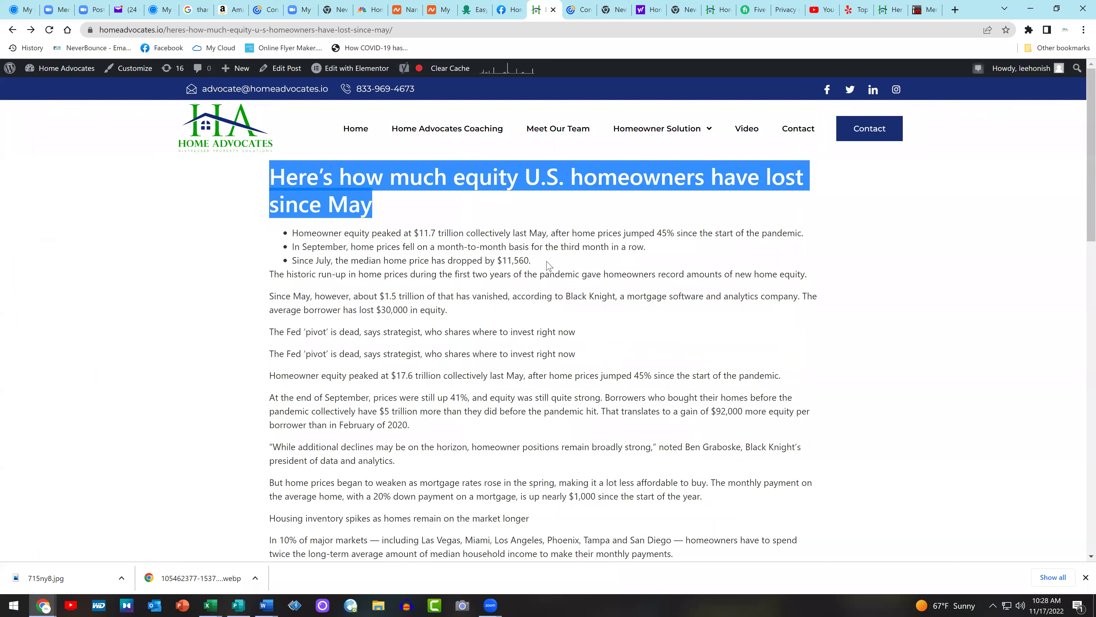
# Copy the article's three summary bullet points for the email
pyautogui.moveTo(546, 262); pyautogui.dragTo(294, 237)
pyautogui.rightClick(381, 255)
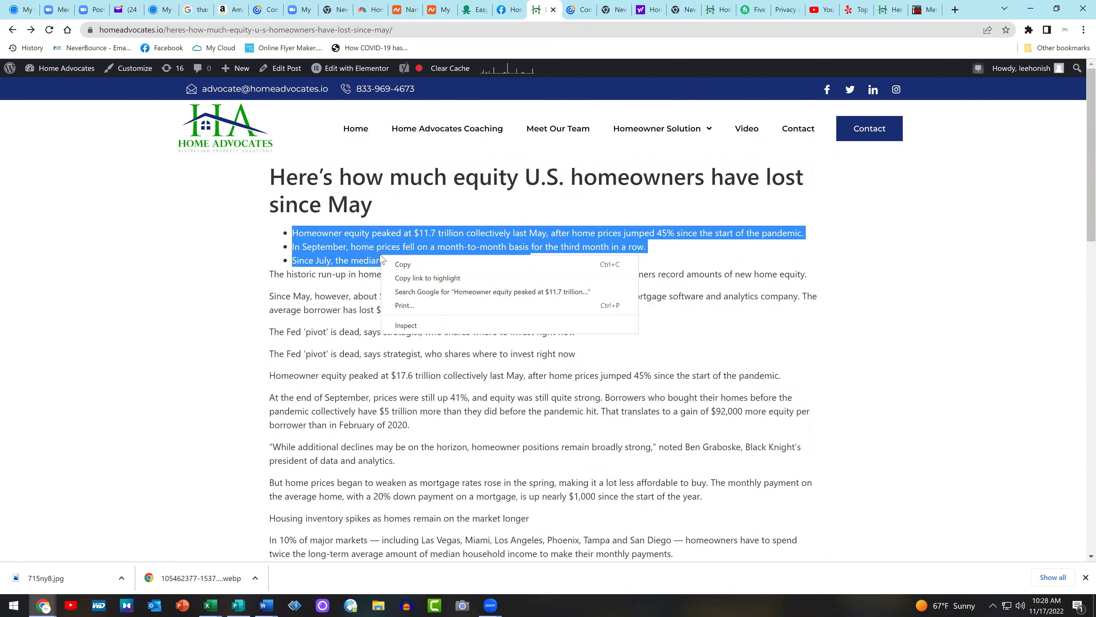
pyautogui.click(430, 264)
pyautogui.click(596, 5)
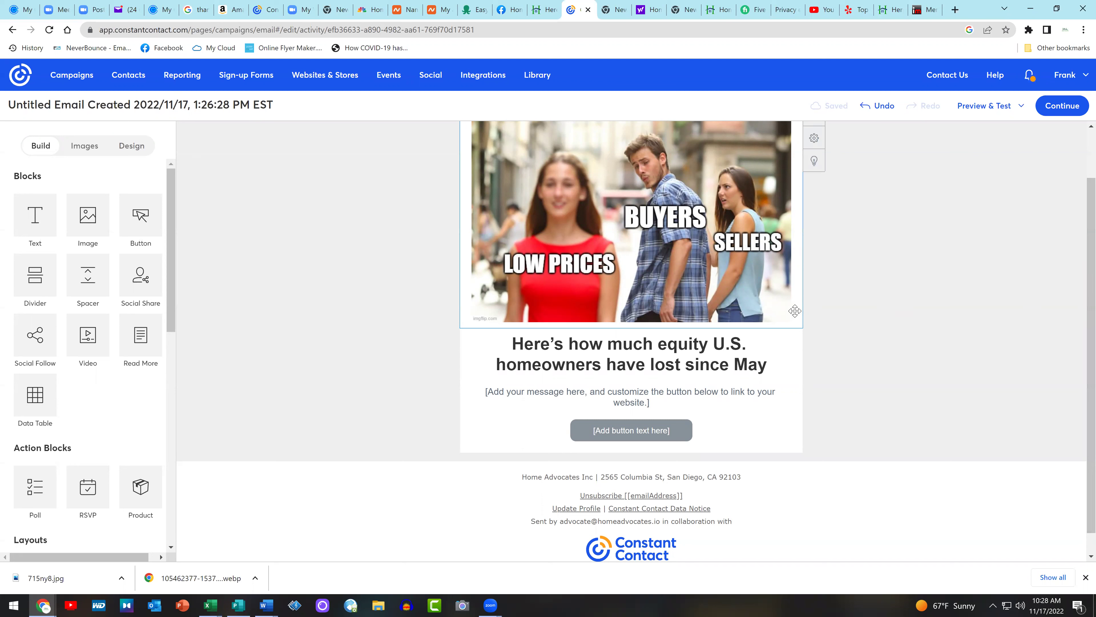
# Paste the three equity bullets over the placeholder message text and left-align them
pyautogui.click(667, 395)
pyautogui.moveTo(660, 404); pyautogui.dragTo(491, 391)
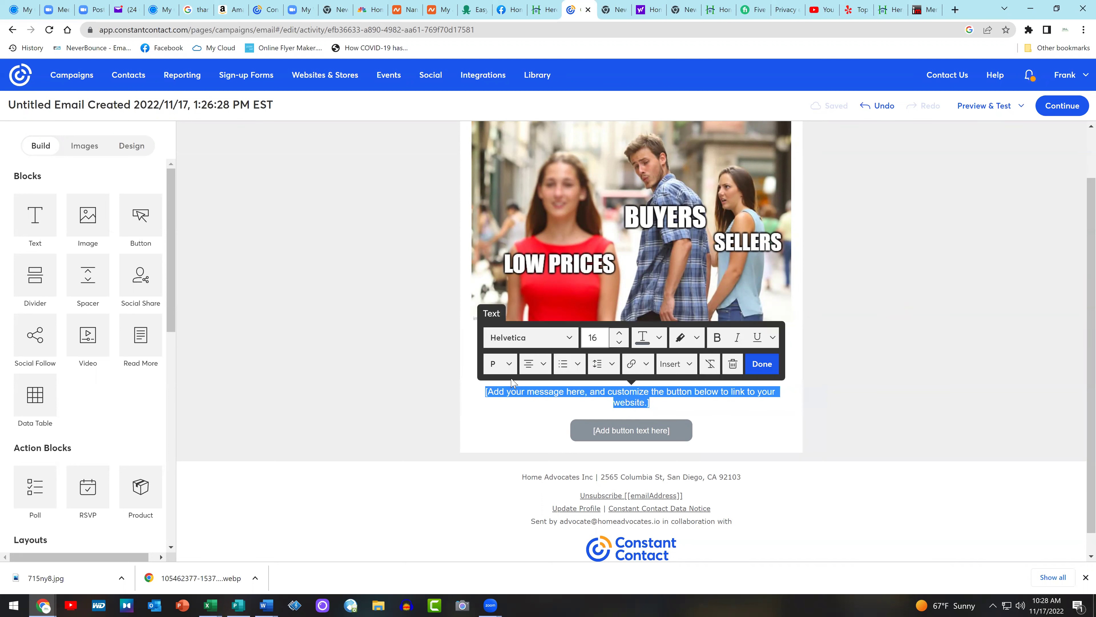
pyautogui.hotkey('ctrl', 'v')
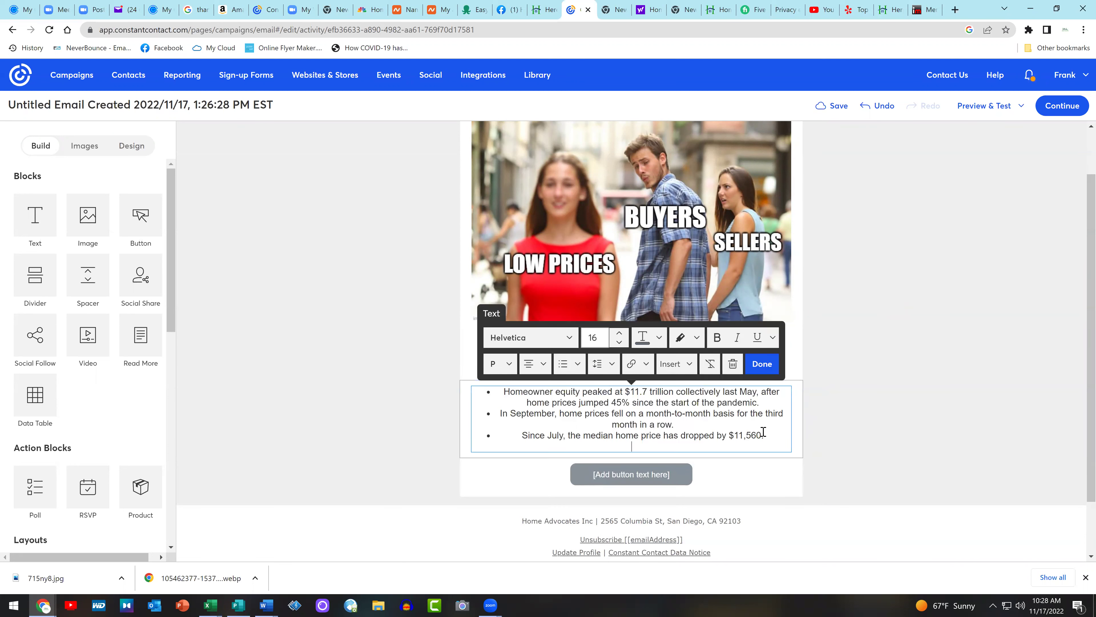
pyautogui.moveTo(775, 432); pyautogui.dragTo(463, 384)
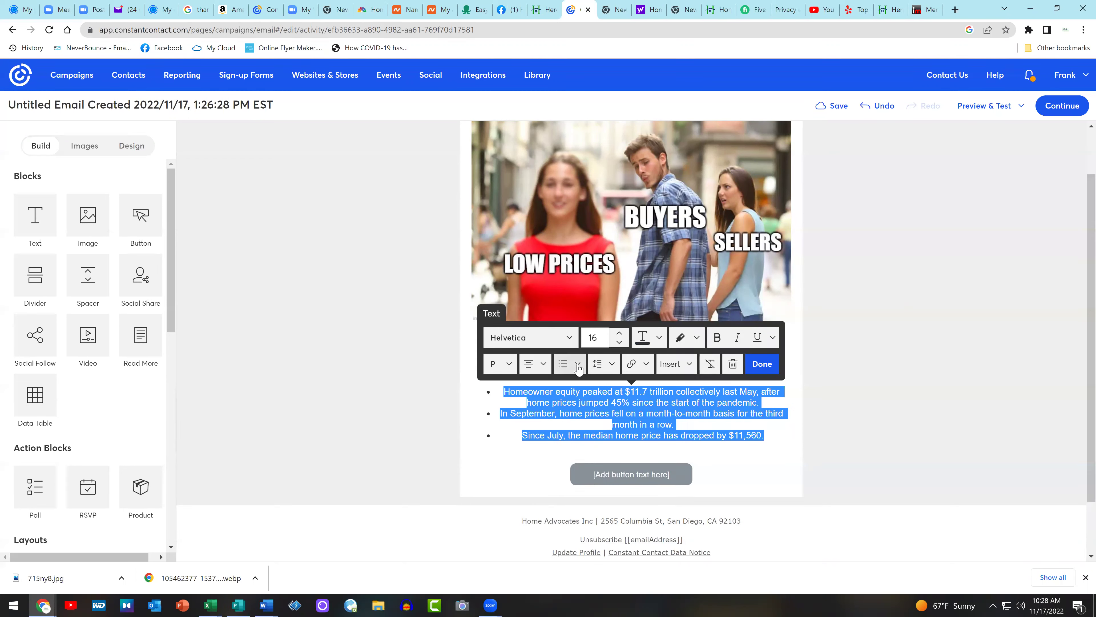
pyautogui.click(544, 365)
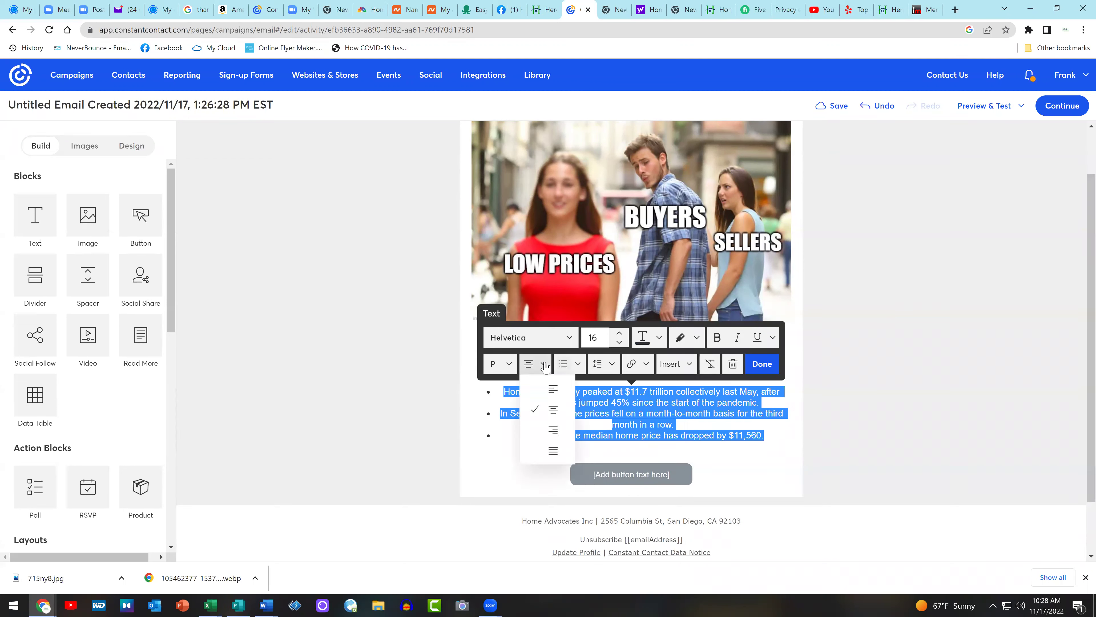
pyautogui.click(552, 390)
pyautogui.click(900, 382)
pyautogui.scroll(-2, 901, 380)
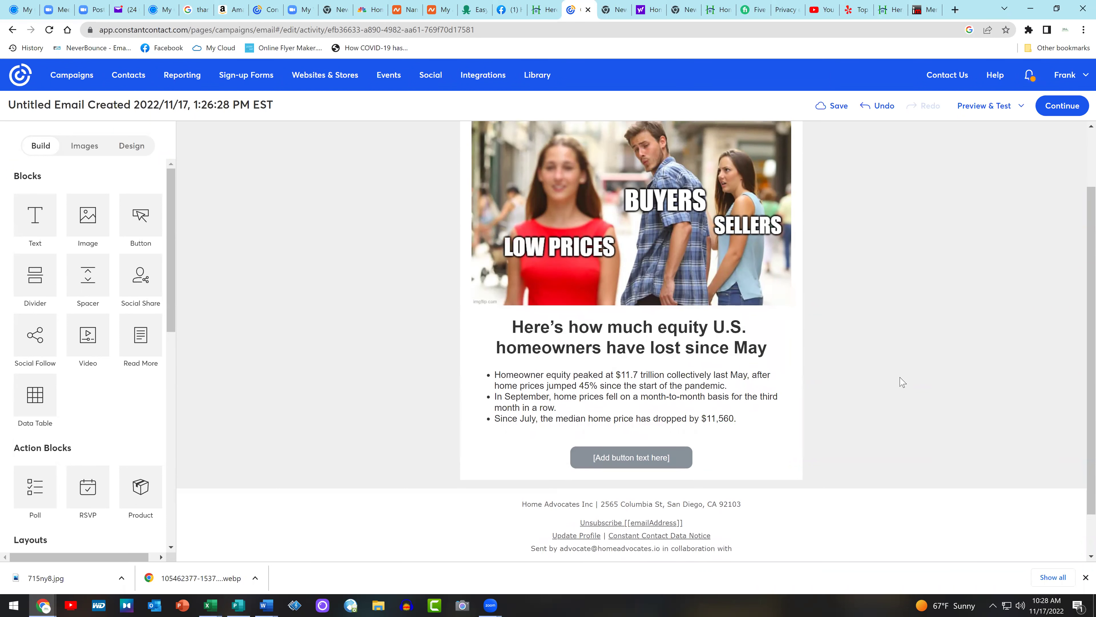
# Replace the button's placeholder wording with FULL STORY
pyautogui.click(642, 404)
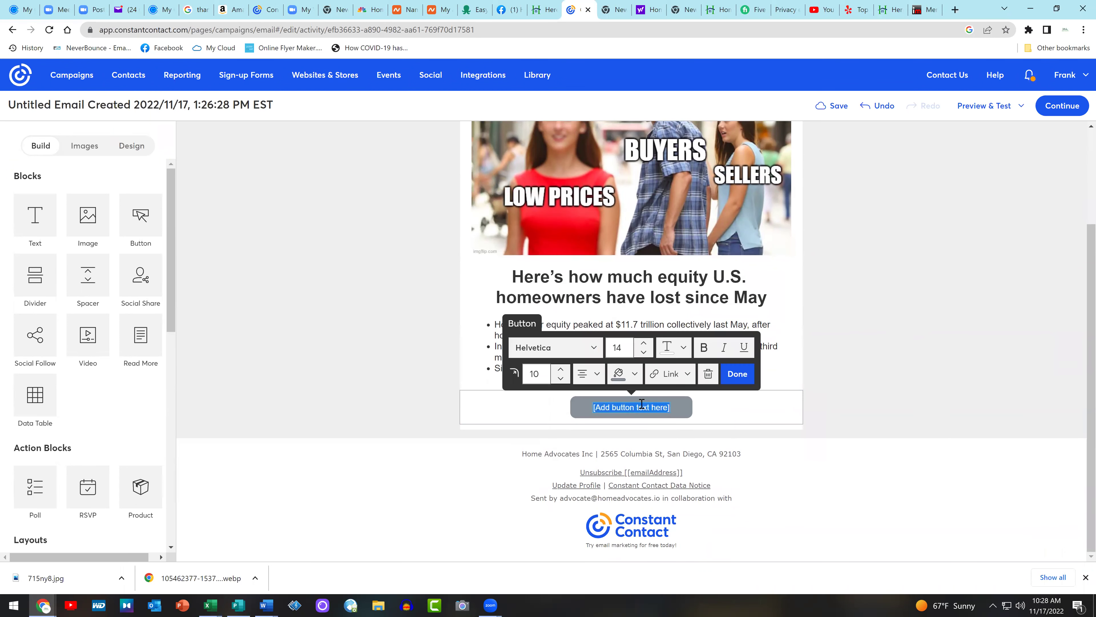
pyautogui.write('CLICK HERR')
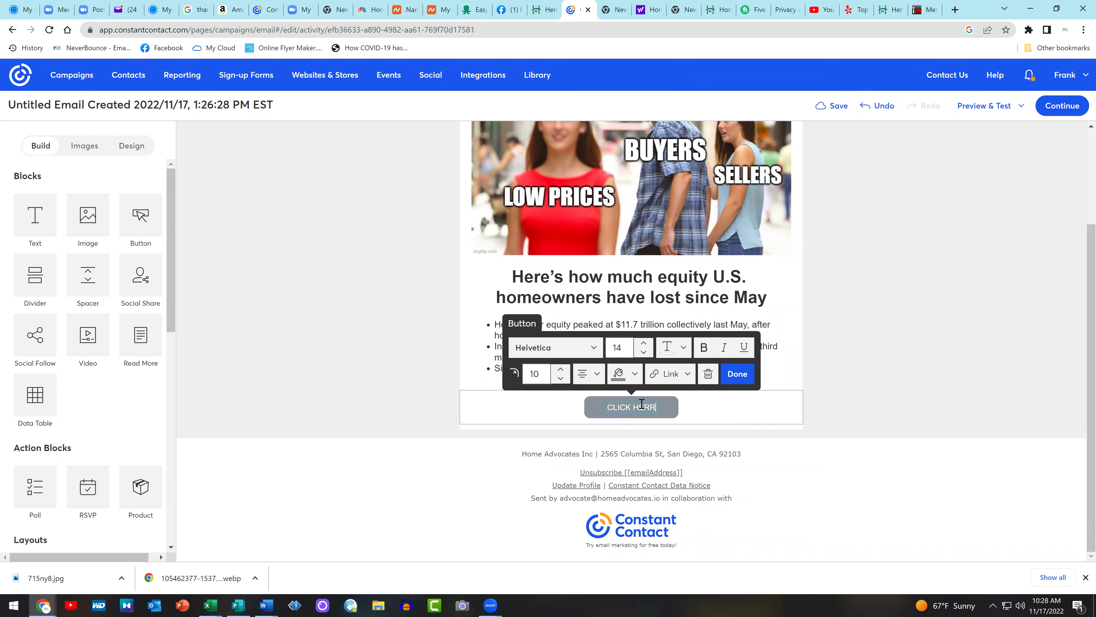
pyautogui.press('BackSpace')
pyautogui.write('E READ FULL')
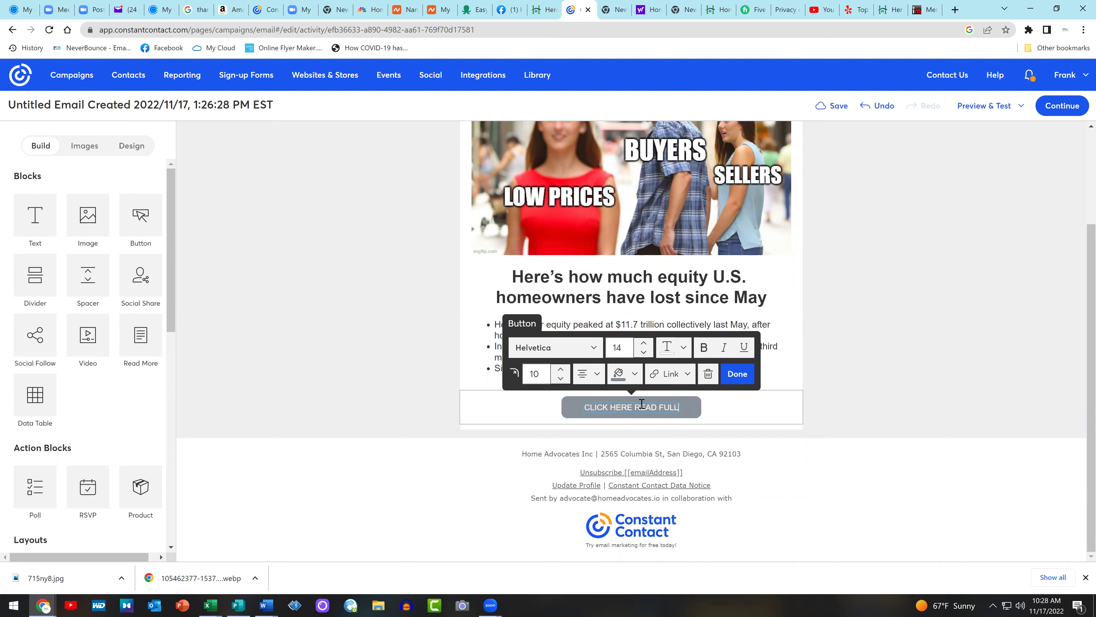
pyautogui.press('BackSpace')
pyautogui.press('BackSpace')
pyautogui.press('BackSpace')
pyautogui.press('BackSpace')
pyautogui.press('BackSpace')
pyautogui.press('BackSpace')
pyautogui.press('BackSpace')
pyautogui.press('BackSpace')
pyautogui.press('BackSpace')
pyautogui.press('BackSpace')
pyautogui.press('BackSpace')
pyautogui.press('BackSpace')
pyautogui.press('BackSpace')
pyautogui.press('BackSpace')
pyautogui.press('BackSpace')
pyautogui.press('BackSpace')
pyautogui.press('BackSpace')
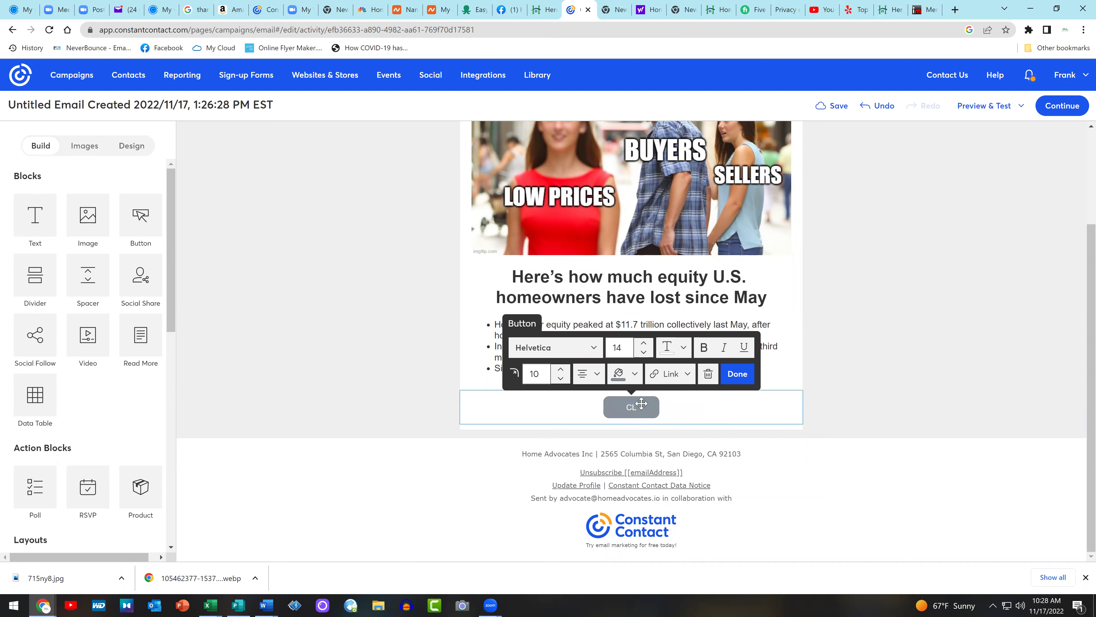
pyautogui.write('FULL STORY')
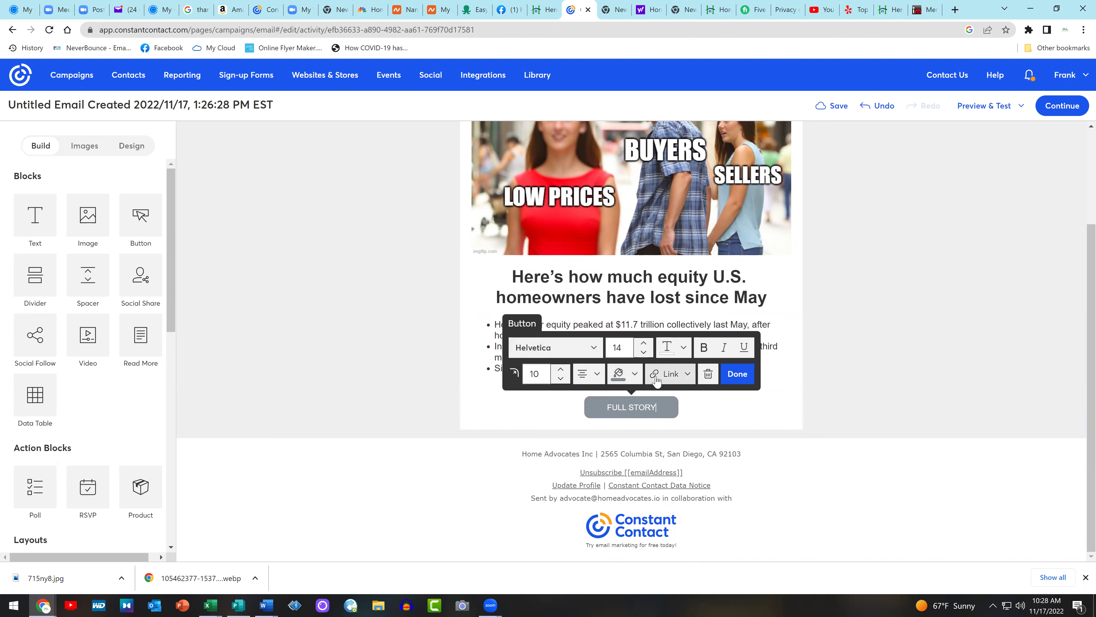
pyautogui.click(667, 374)
# Copy the equity-loss blog post's web address from the address bar
pyautogui.click(543, 9)
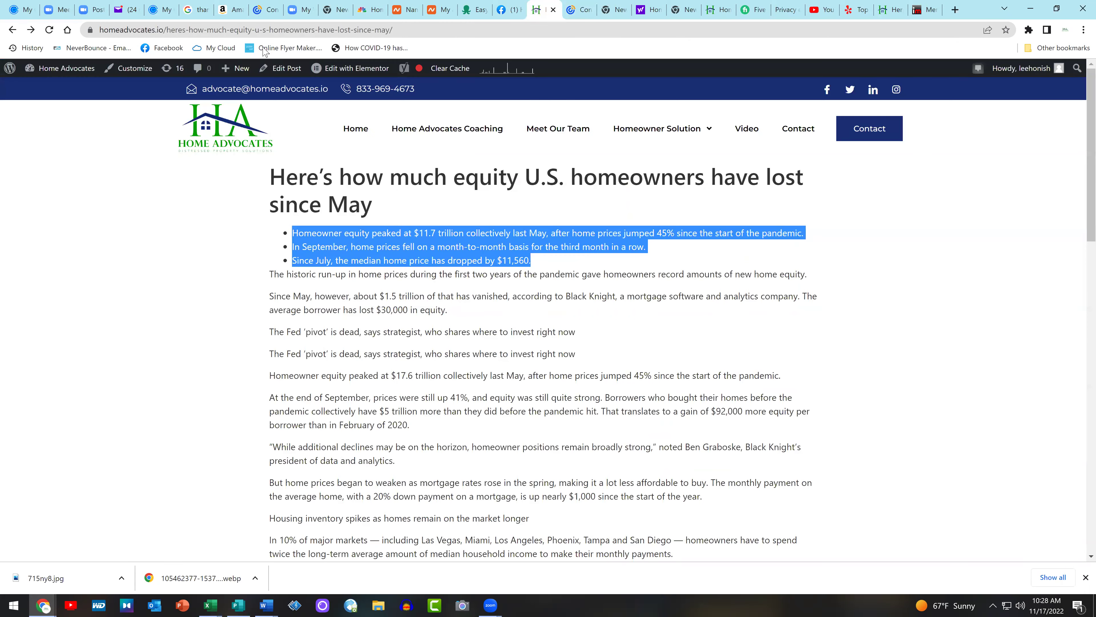
pyautogui.click(170, 34)
pyautogui.rightClick(171, 33)
pyautogui.click(234, 116)
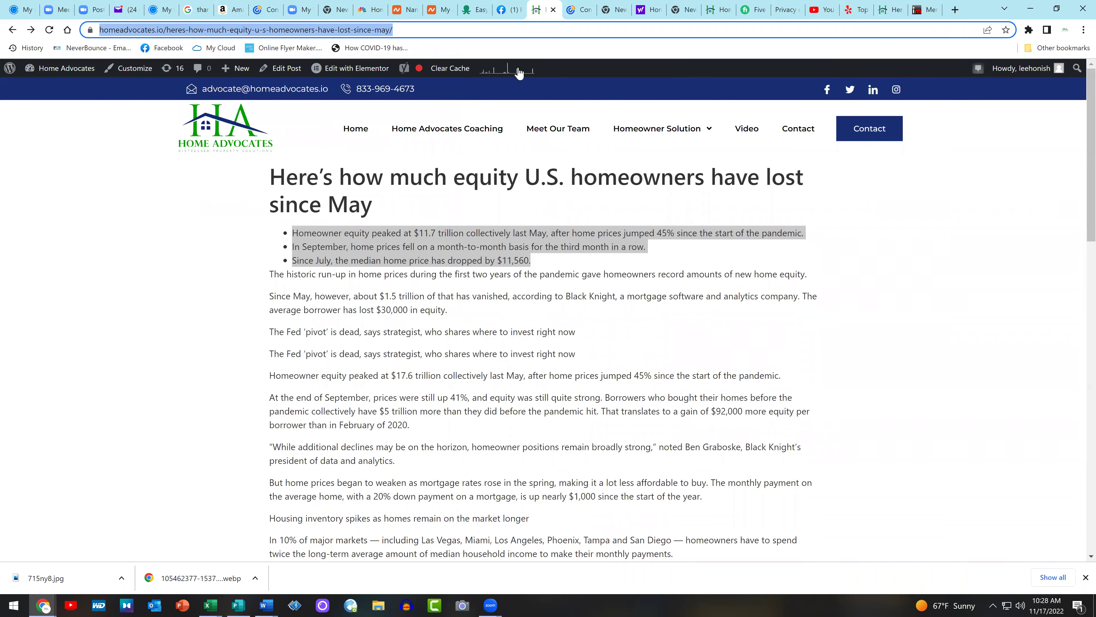
# Link the FULL STORY button to the copied blog post address as a web page
pyautogui.click(580, 9)
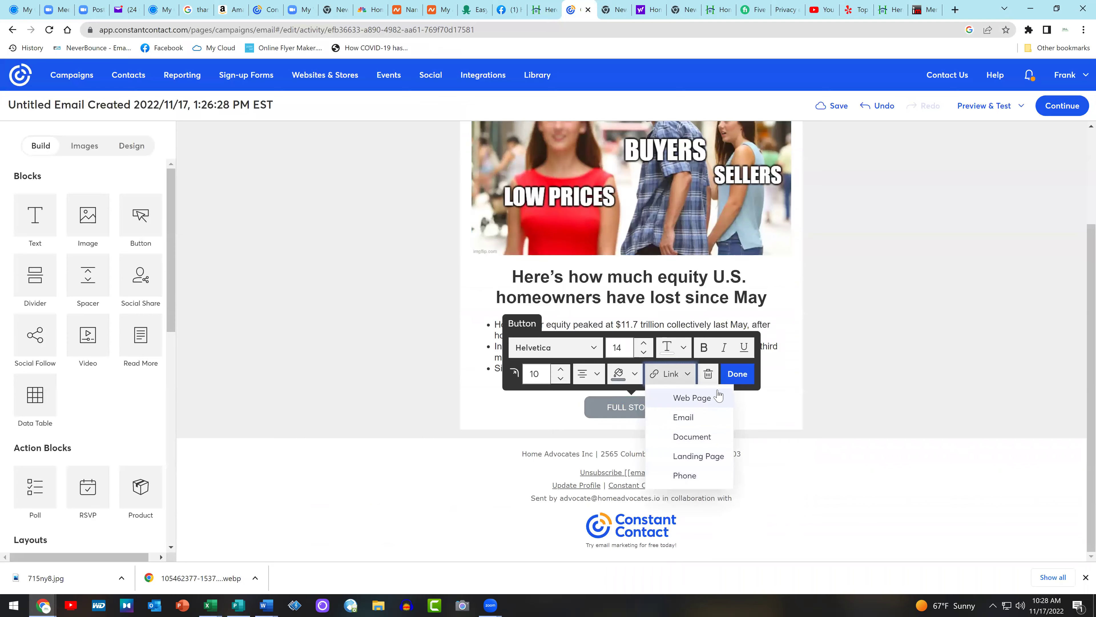
pyautogui.click(692, 397)
pyautogui.click(541, 307)
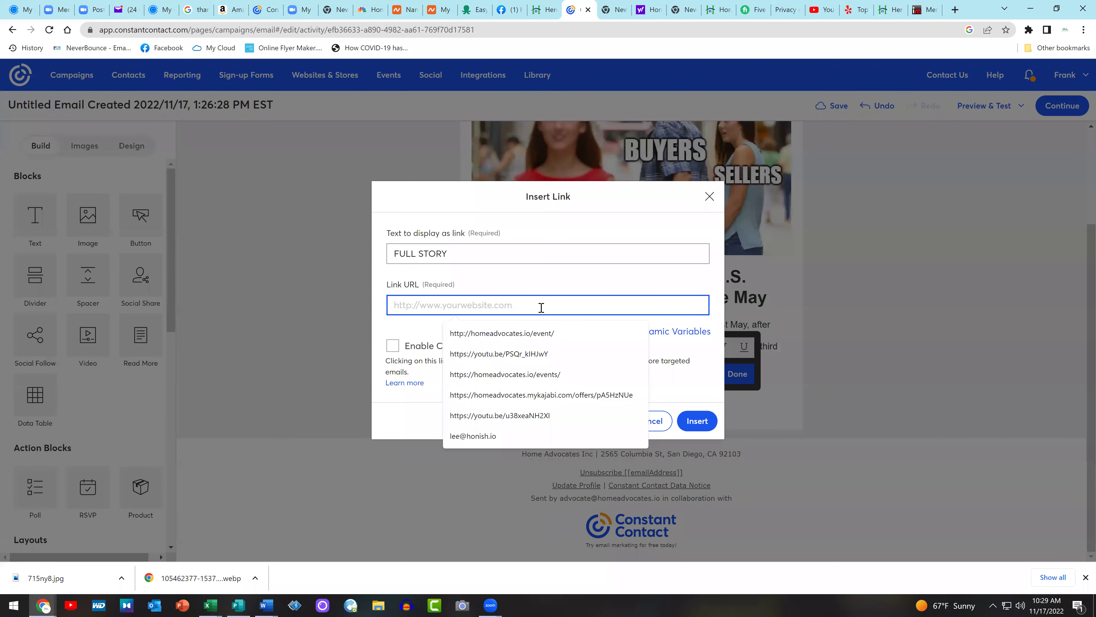
pyautogui.hotkey('ctrl', 'v')
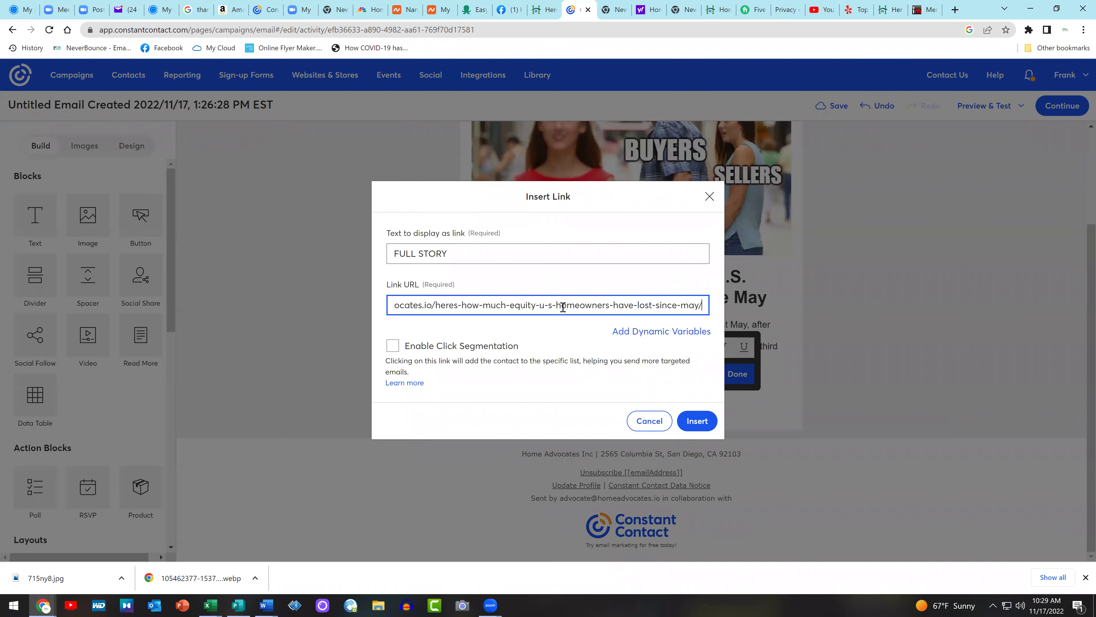
pyautogui.click(707, 427)
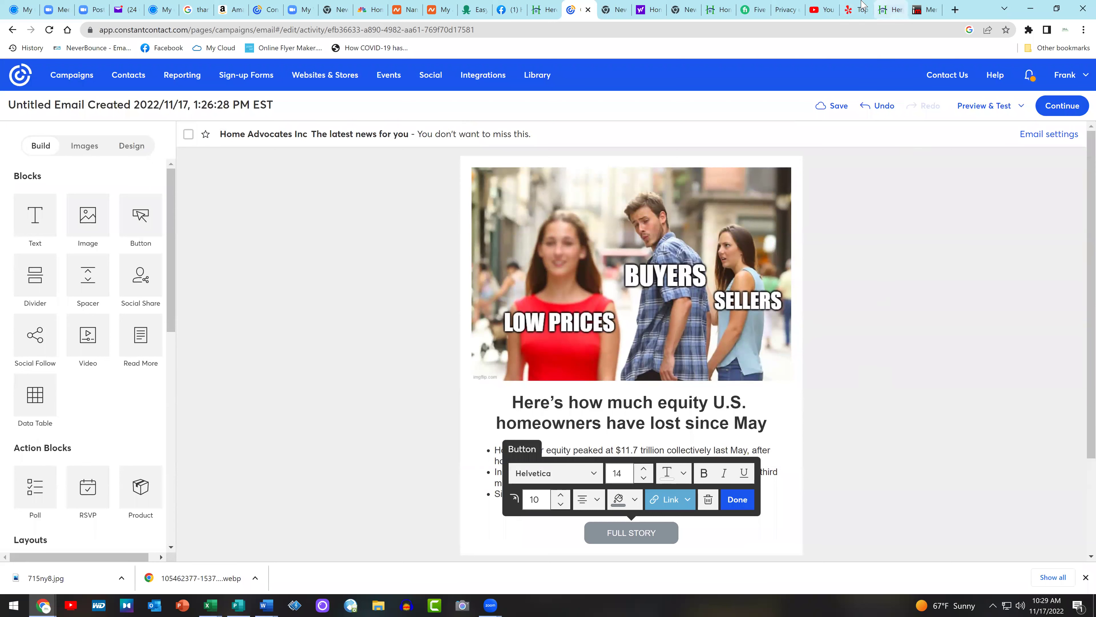
pyautogui.click(820, 10)
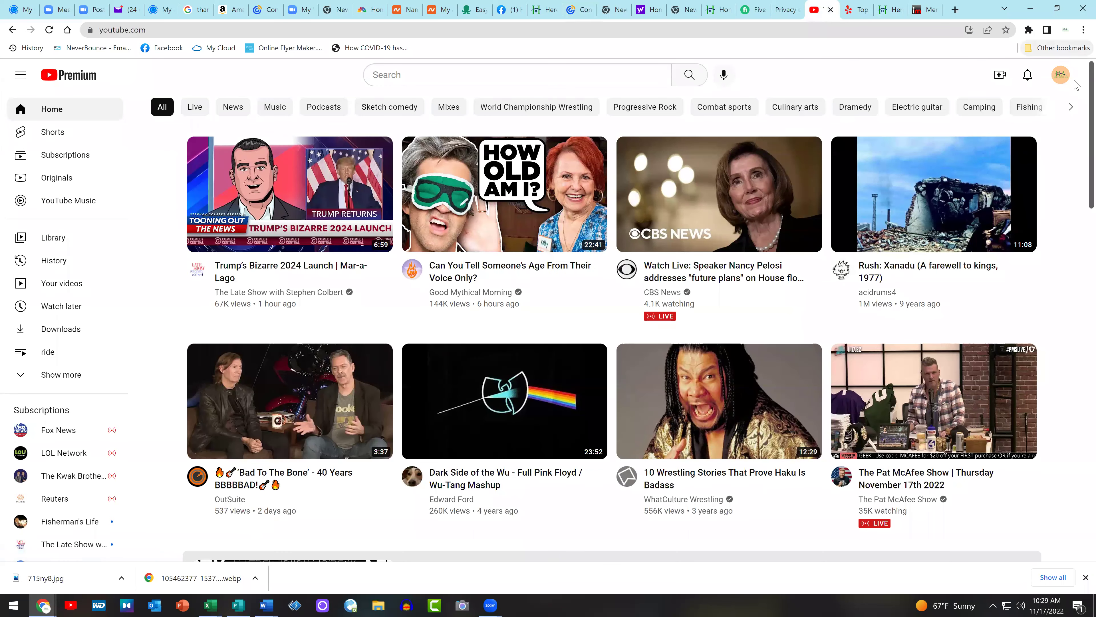
# Go to the Home Advocates channel's uploaded videos on YouTube
pyautogui.click(1060, 74)
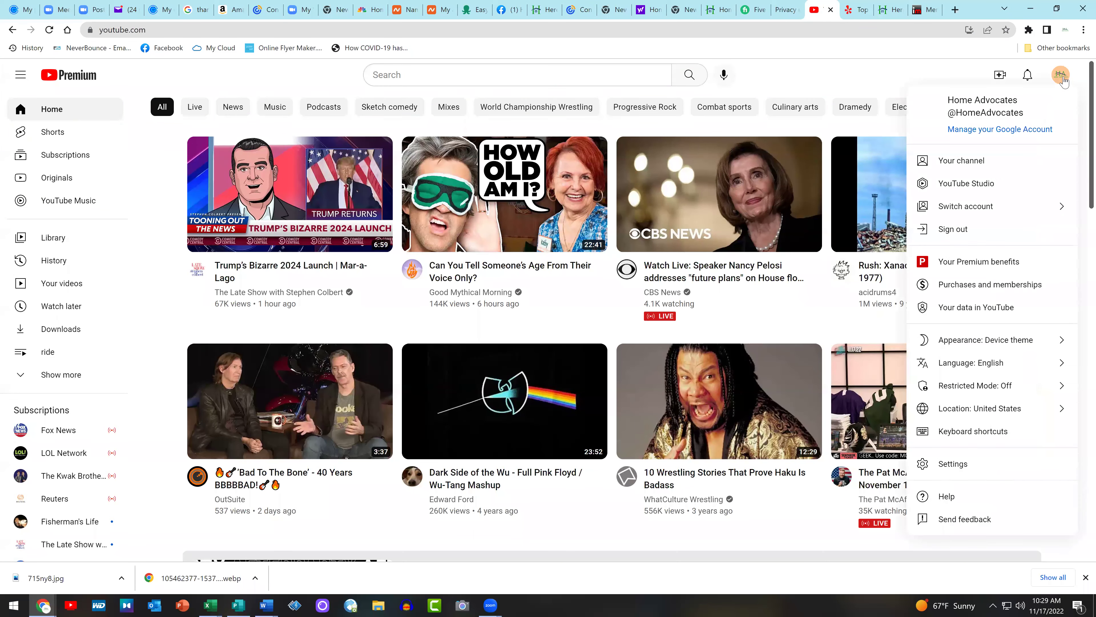
pyautogui.click(965, 162)
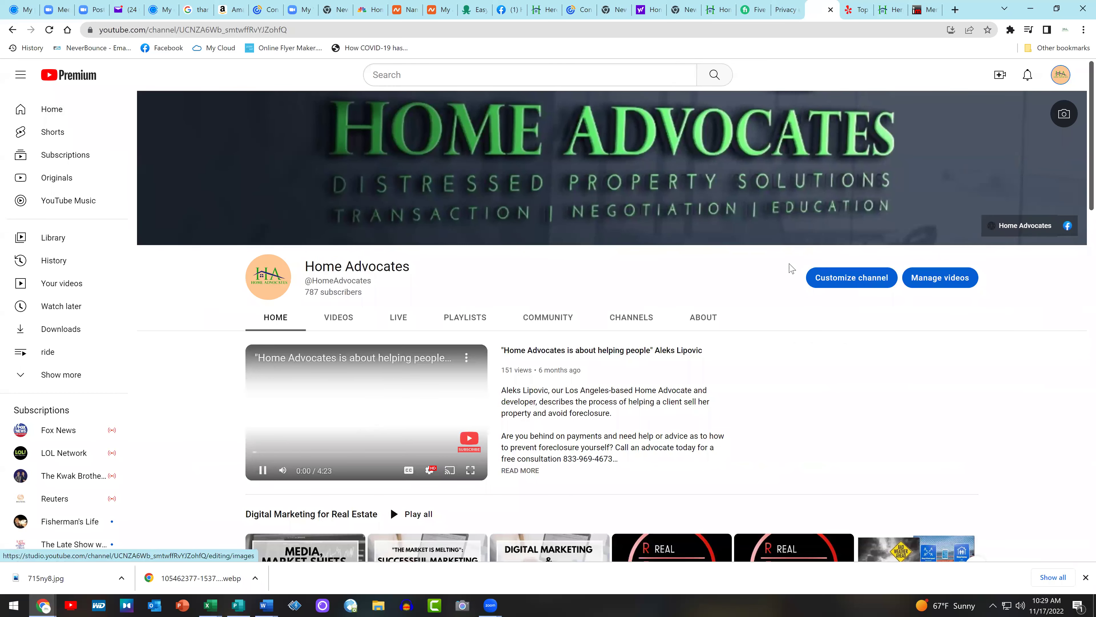
pyautogui.click(339, 317)
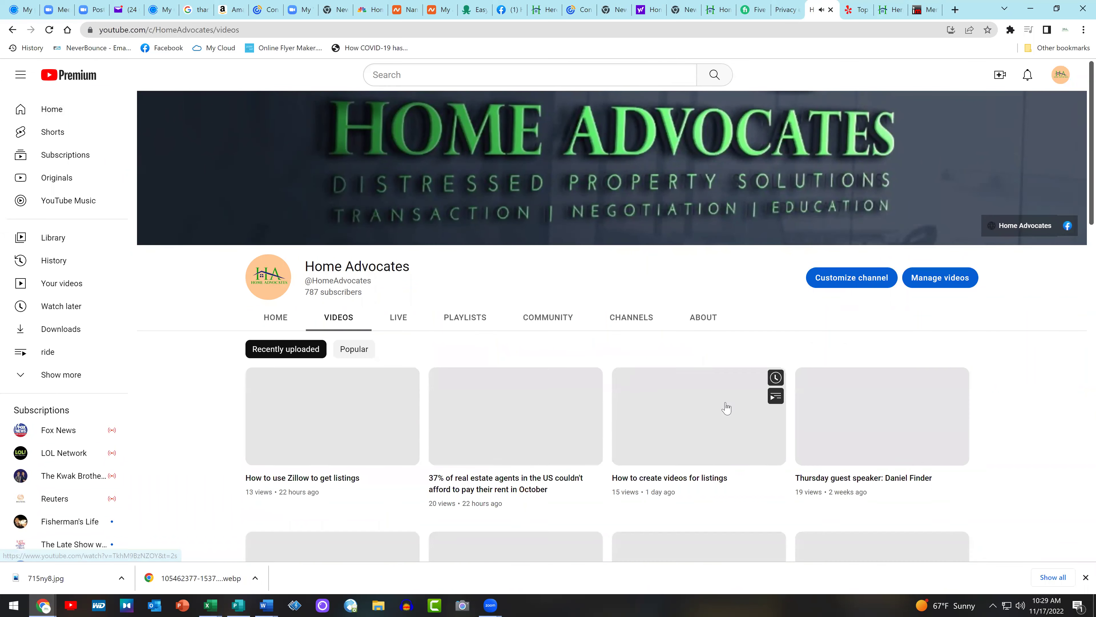
pyautogui.scroll(-4, 695, 302)
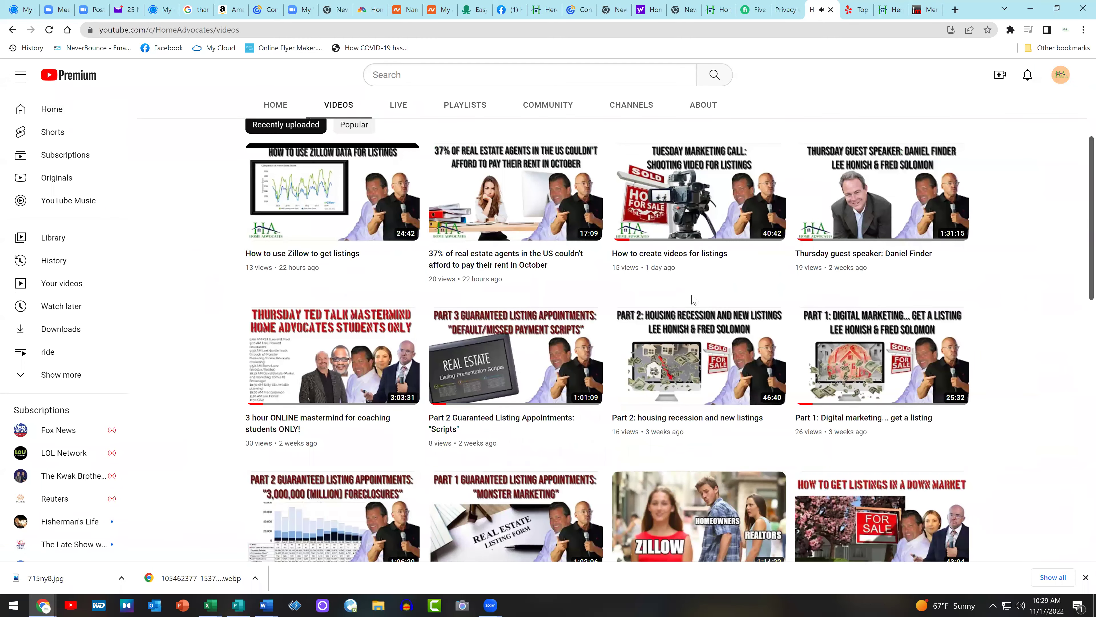
pyautogui.scroll(3, 693, 298)
pyautogui.scroll(-5, 692, 298)
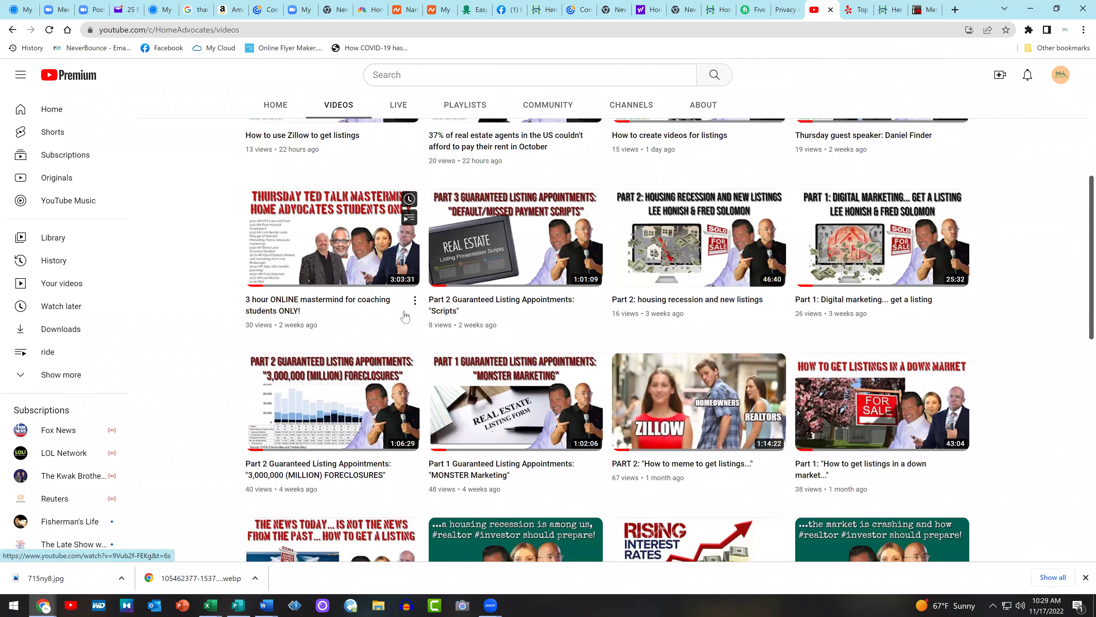
pyautogui.scroll(6, 415, 292)
pyautogui.scroll(-2, 415, 292)
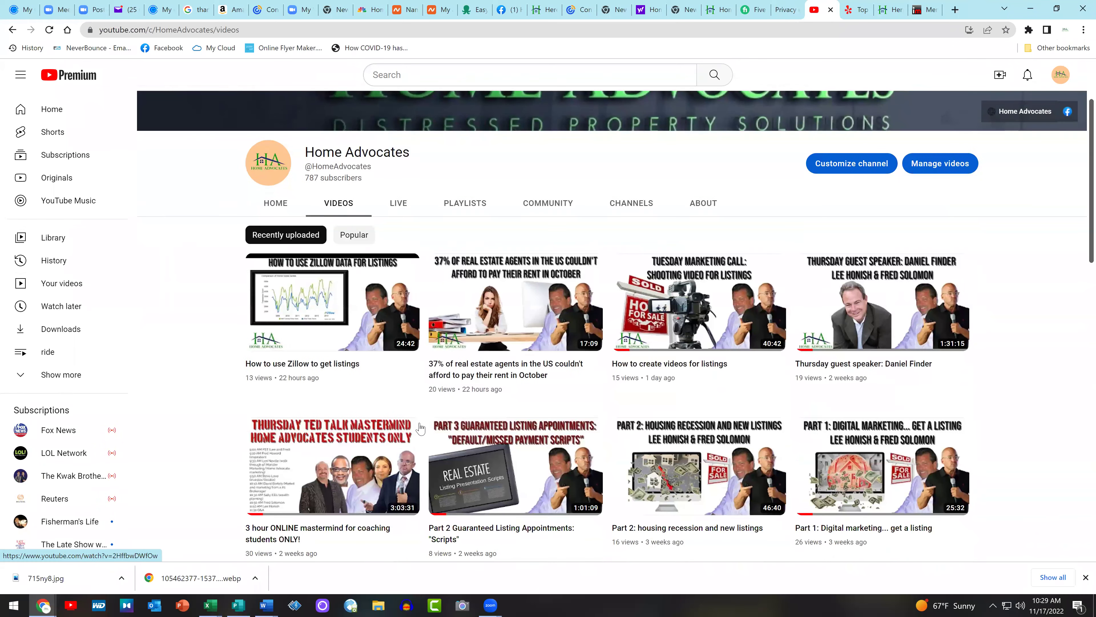
# Open the 'How to use Zillow to get listings' video, copy its address, and pause it
pyautogui.click(415, 365)
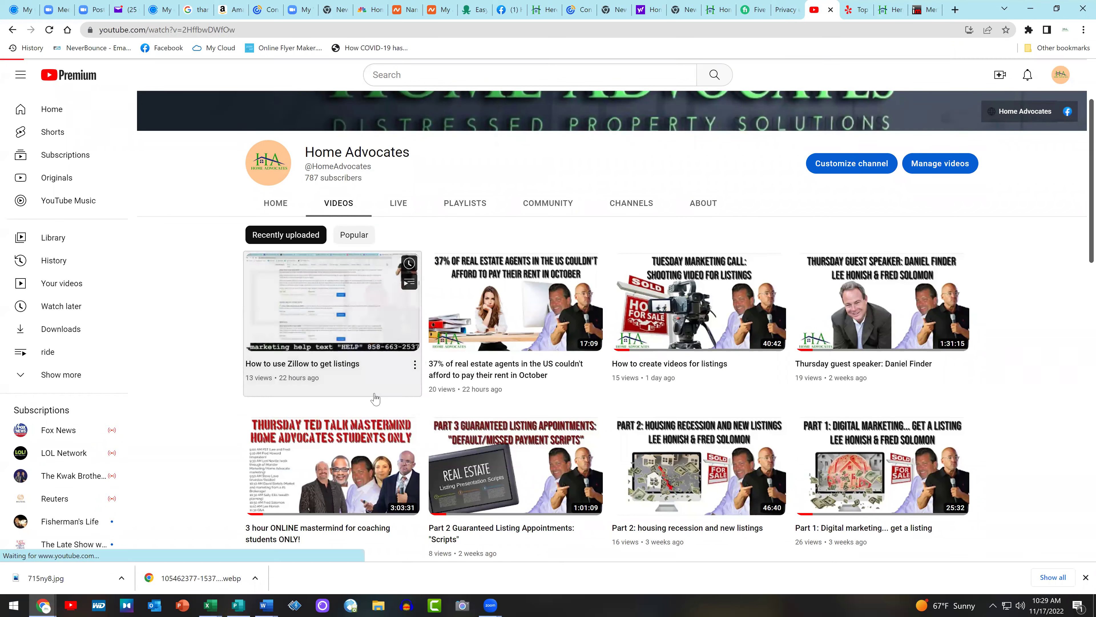
pyautogui.click(387, 383)
pyautogui.click(166, 29)
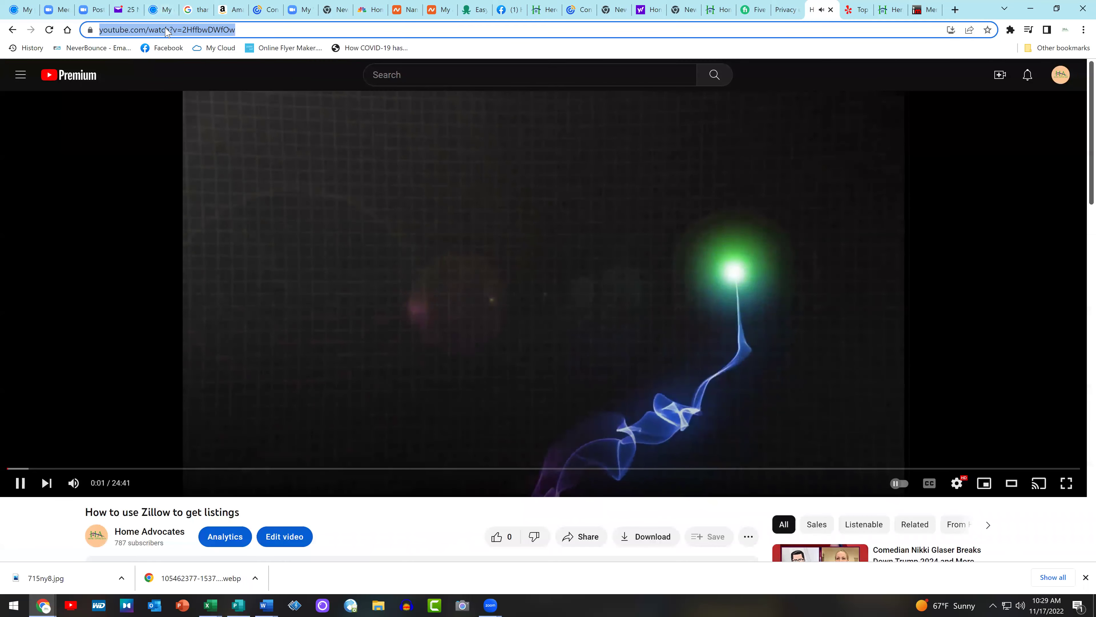
pyautogui.rightClick(166, 30)
pyautogui.click(193, 108)
pyautogui.click(142, 247)
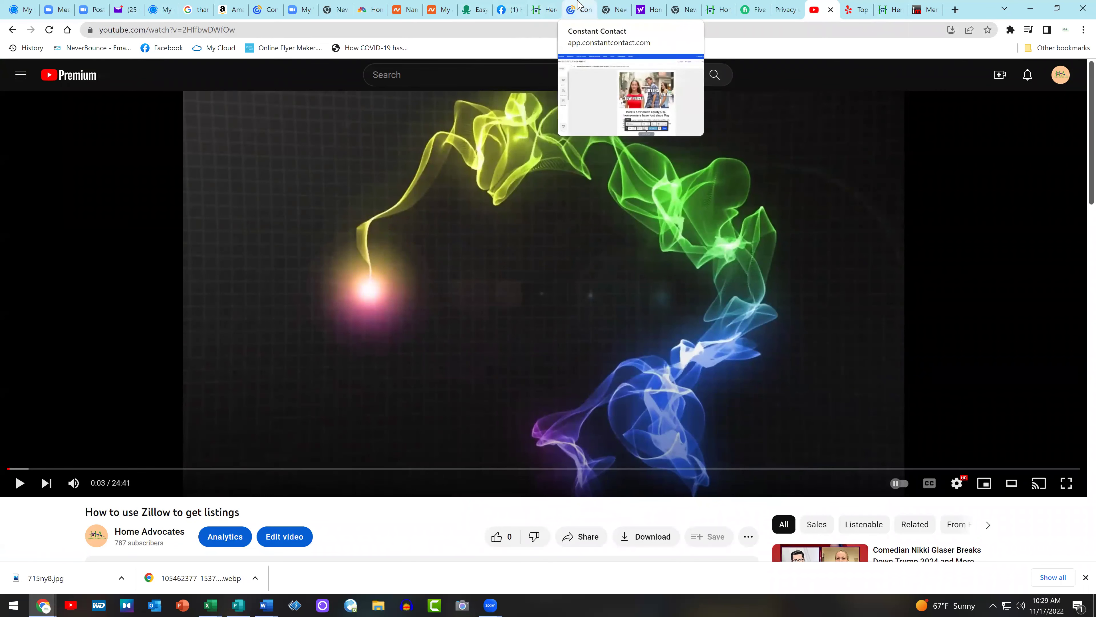
pyautogui.click(580, 10)
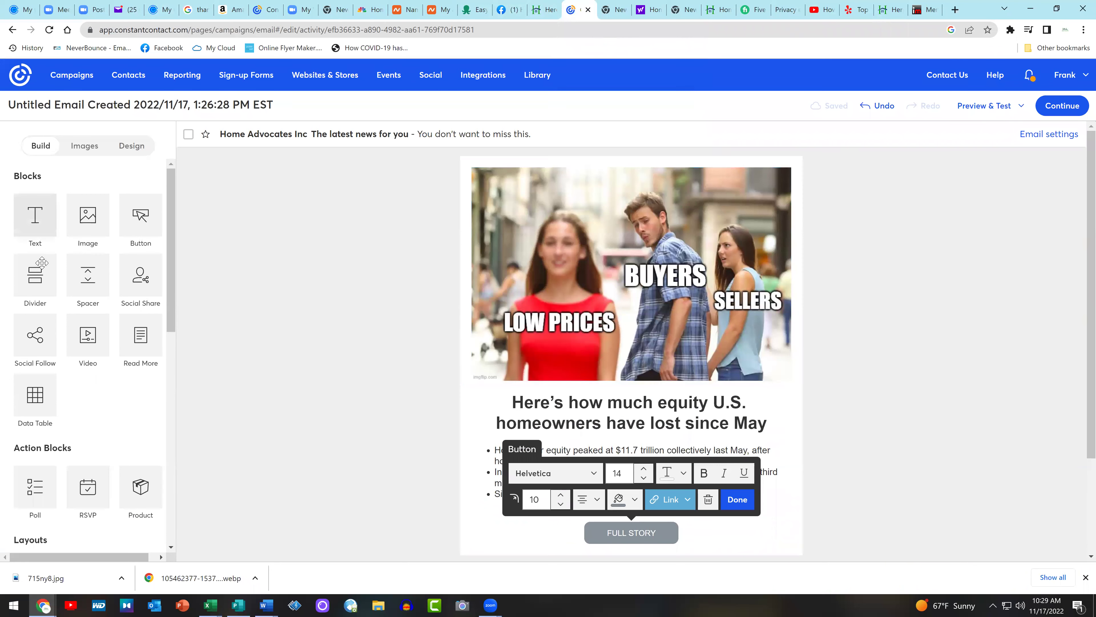
pyautogui.click(345, 303)
pyautogui.moveTo(725, 234); pyautogui.dragTo(660, 212)
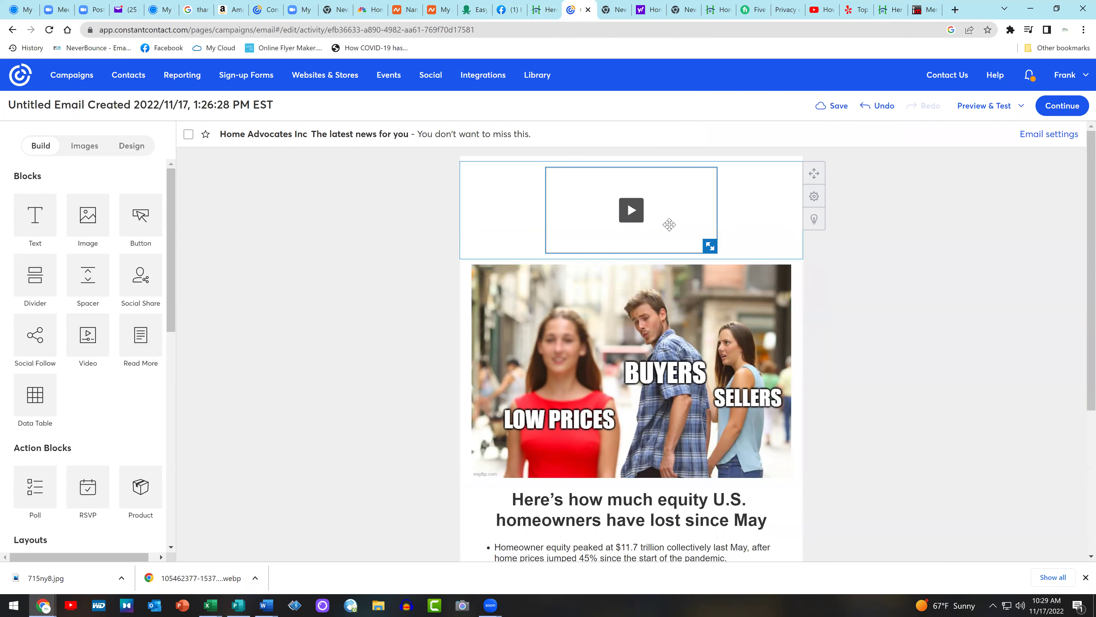
pyautogui.click(561, 293)
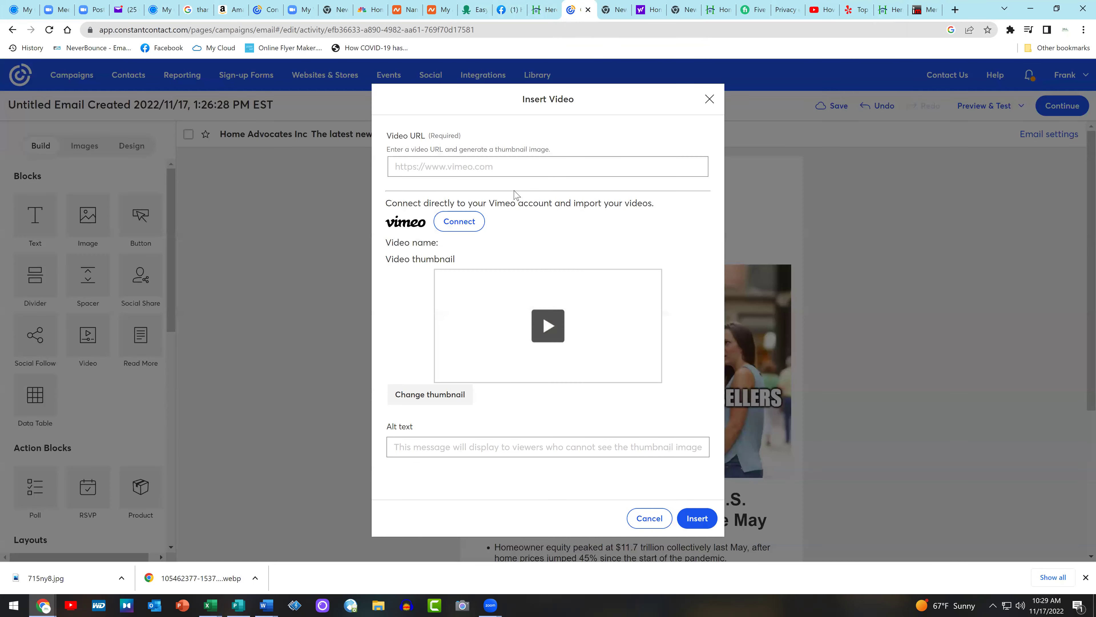
pyautogui.click(530, 168)
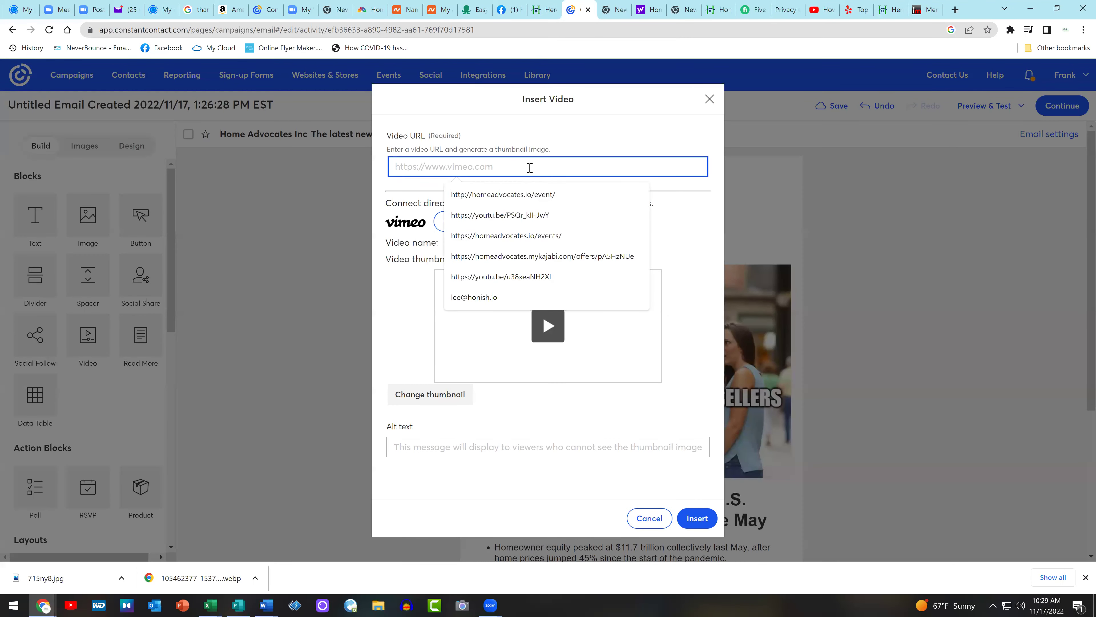
pyautogui.hotkey('ctrl', 'v')
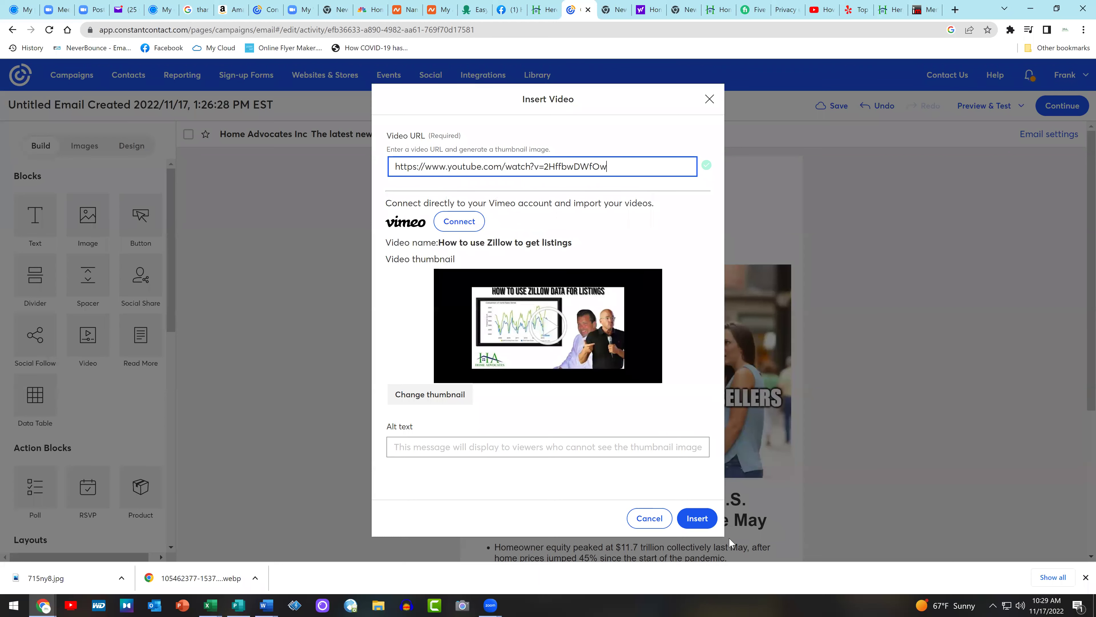
pyautogui.click(697, 518)
pyautogui.scroll(-3, 923, 313)
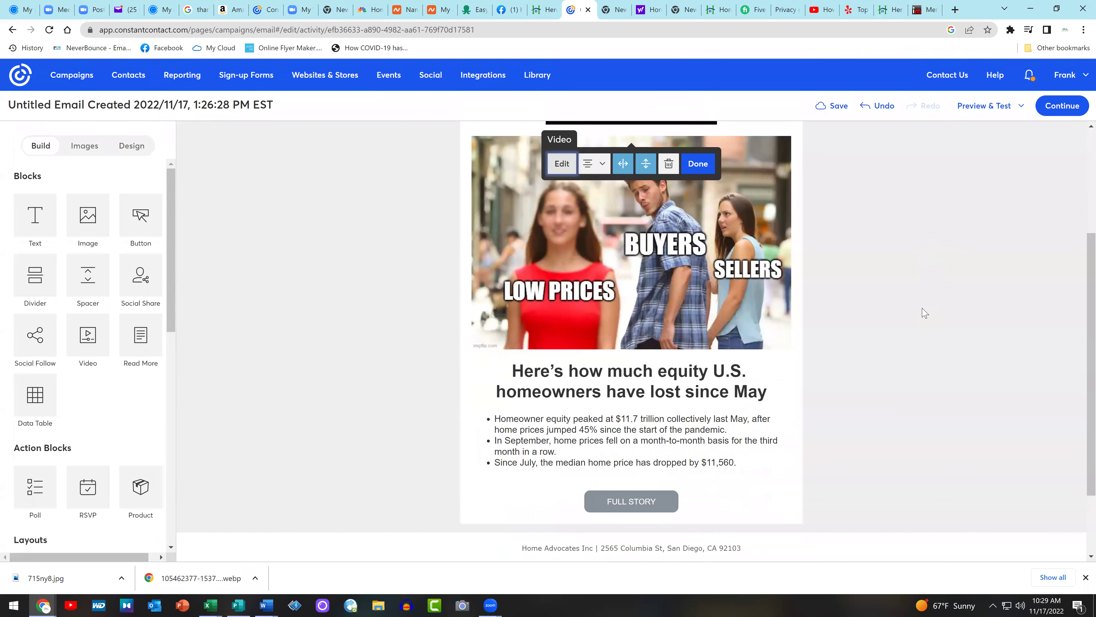
pyautogui.scroll(3, 924, 313)
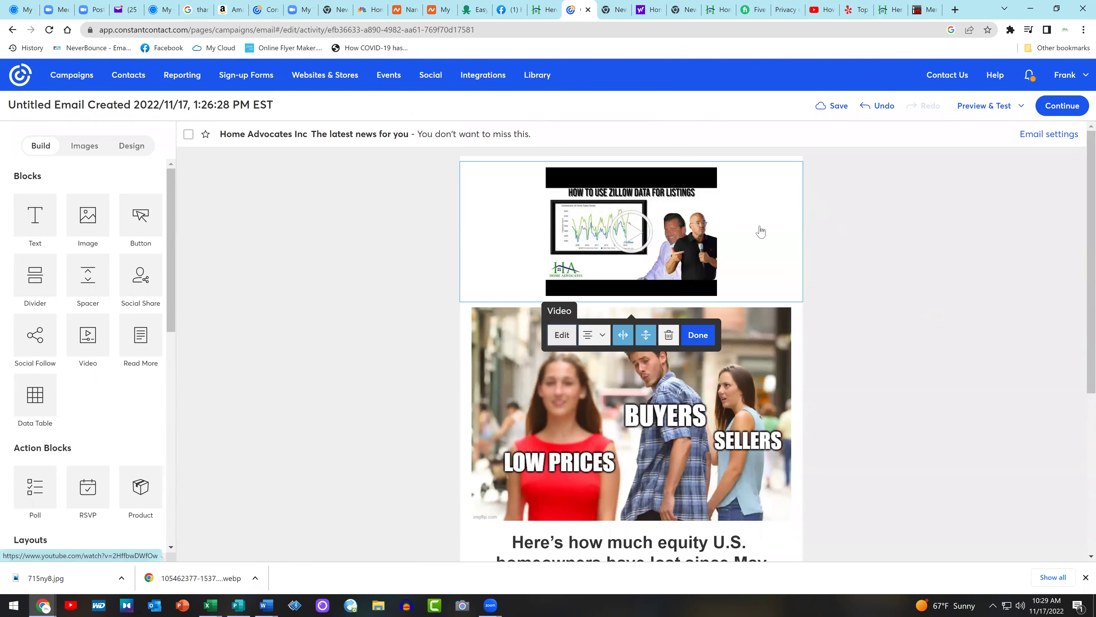
pyautogui.click(669, 335)
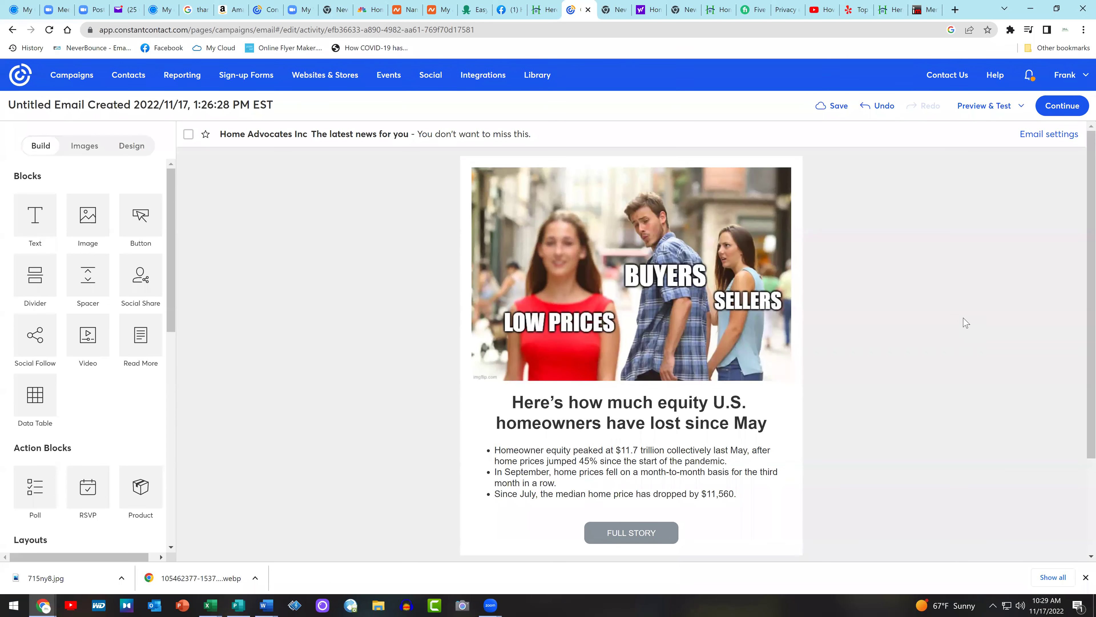
# Copy the article's body paragraphs that follow the bullet points
pyautogui.click(545, 9)
pyautogui.scroll(-6, 532, 276)
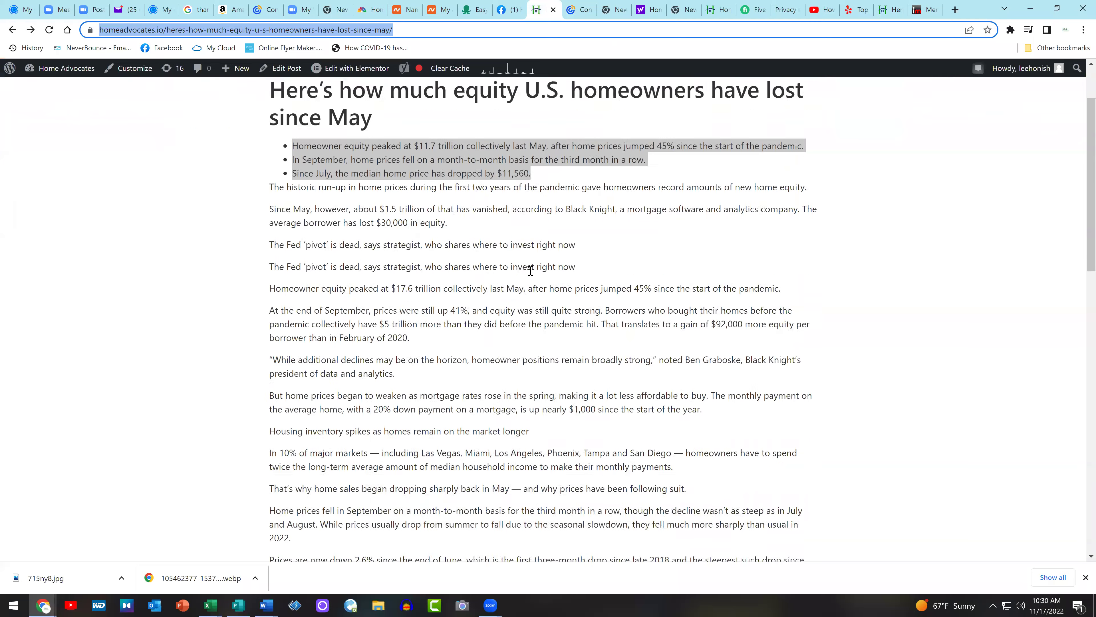
pyautogui.scroll(-8, 532, 276)
pyautogui.scroll(4, 343, 374)
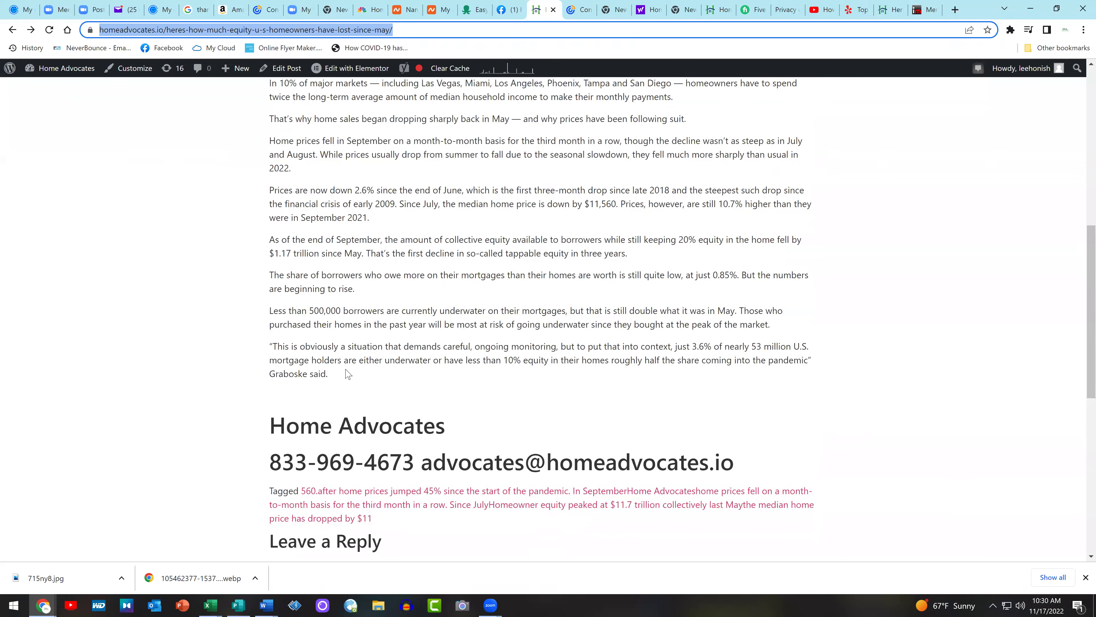
pyautogui.moveTo(762, 466); pyautogui.dragTo(203, 284)
pyautogui.rightClick(337, 345)
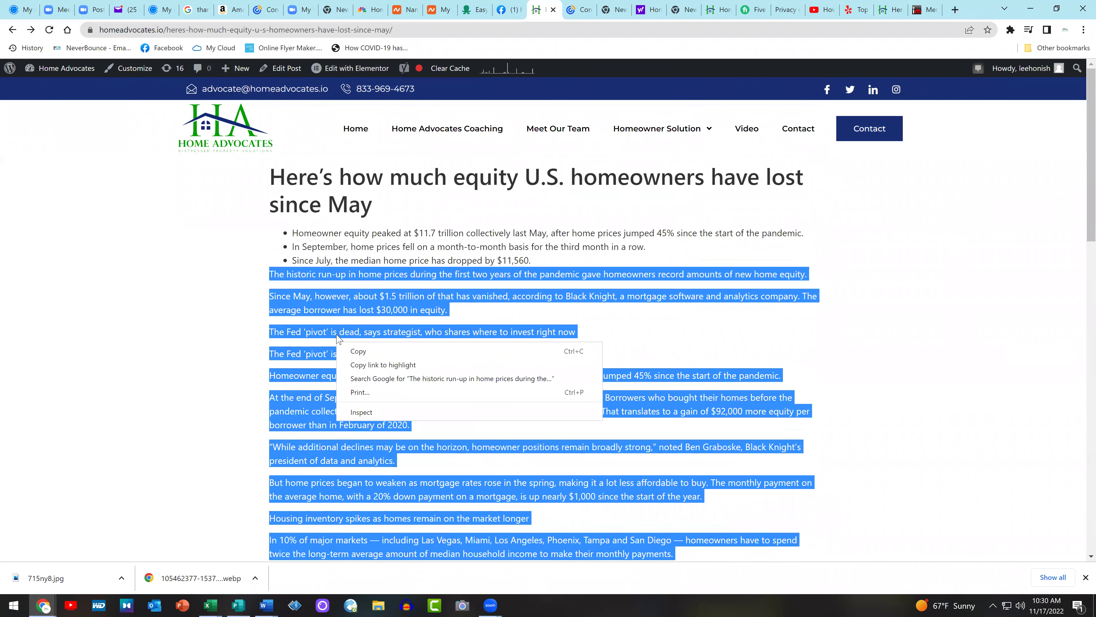
pyautogui.click(367, 344)
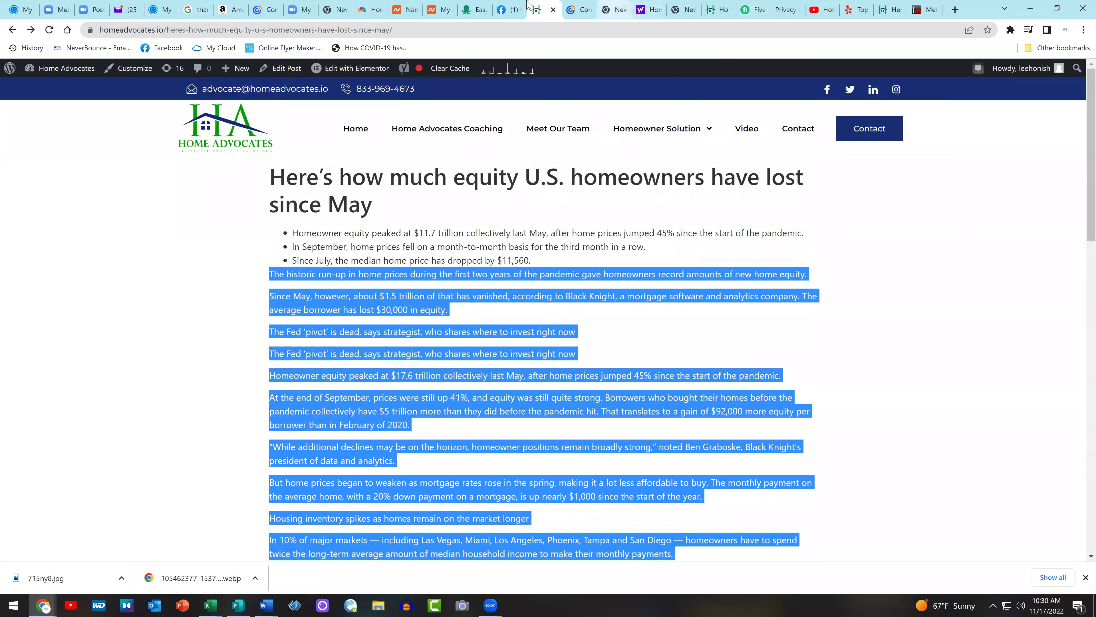
pyautogui.click(579, 10)
# Start a new left-aligned line after the three bullets and paste the article body text
pyautogui.scroll(-1, 733, 354)
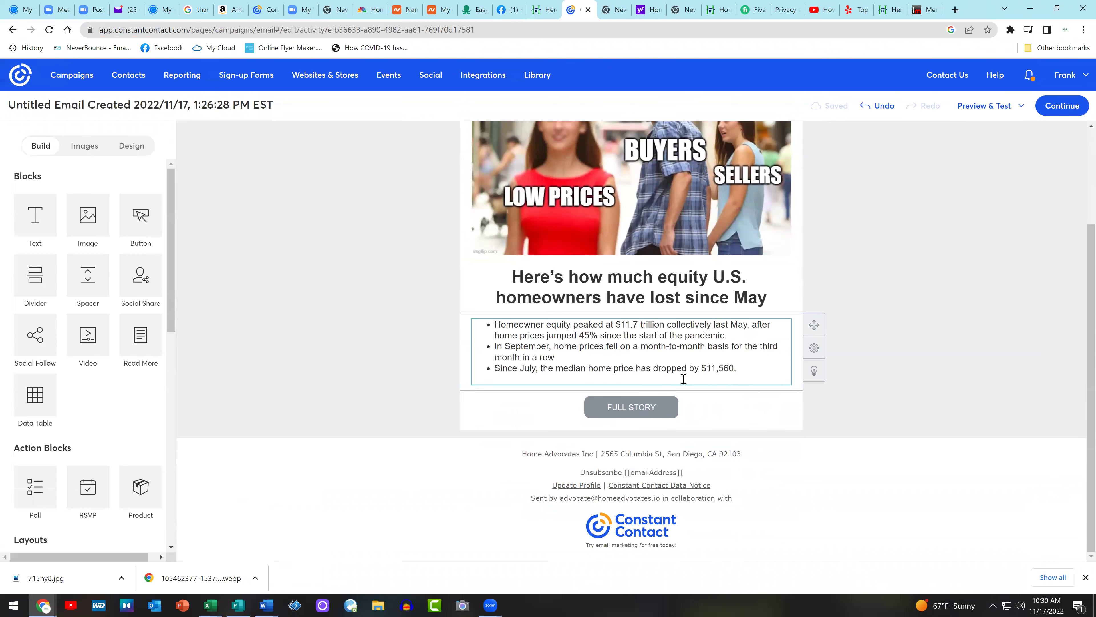
pyautogui.click(681, 380)
pyautogui.press('Return')
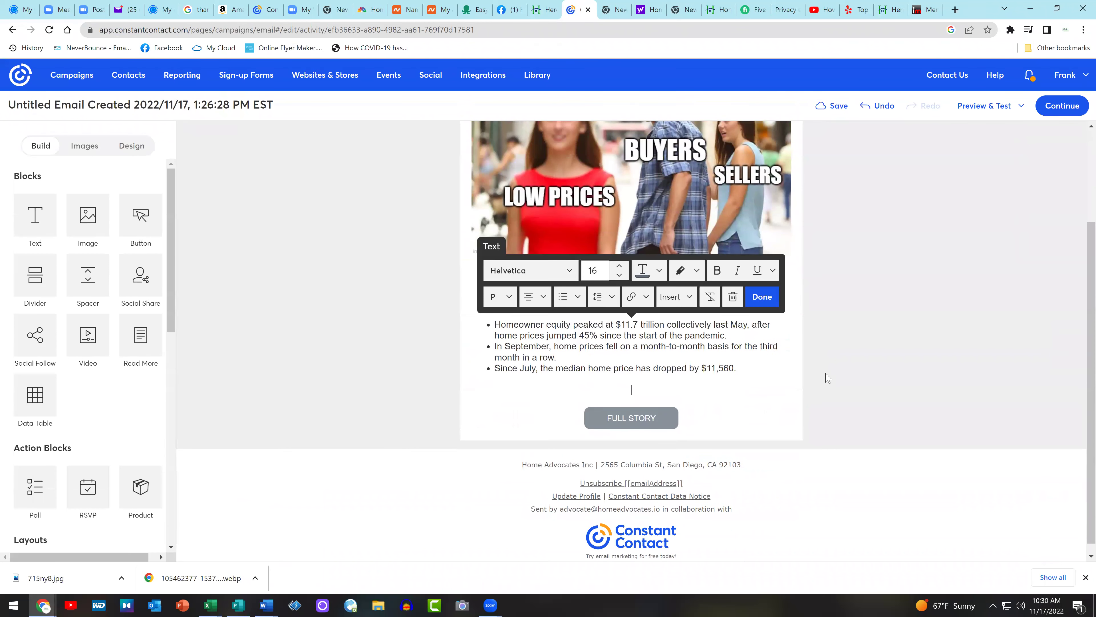
pyautogui.click(541, 302)
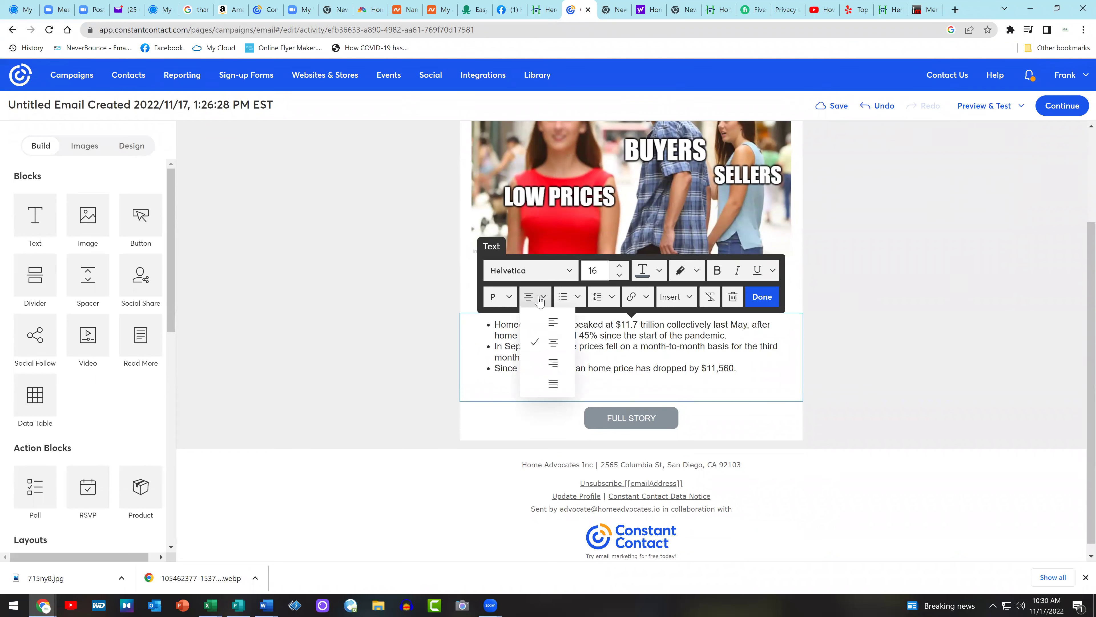
pyautogui.click(548, 326)
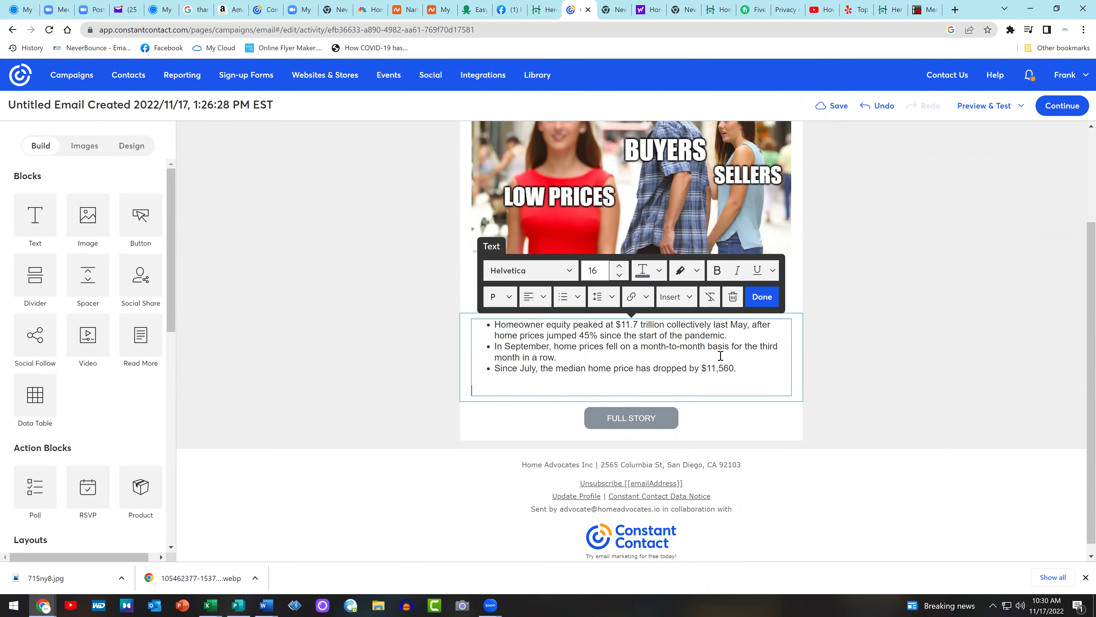
pyautogui.hotkey('ctrl', 'v')
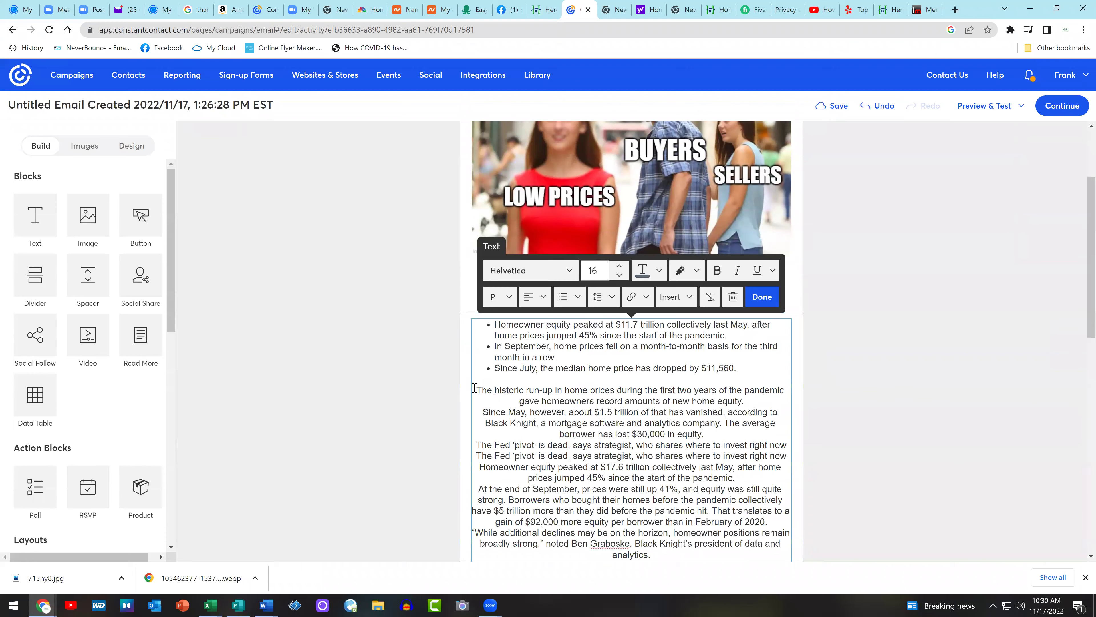